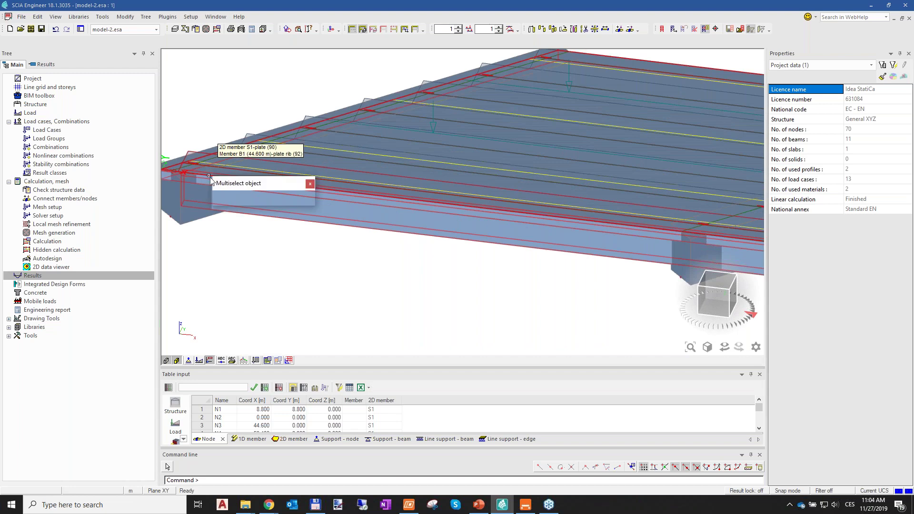
Step: Inspect the properties of the 2D slab member S1, and clear the selection
click(310, 201)
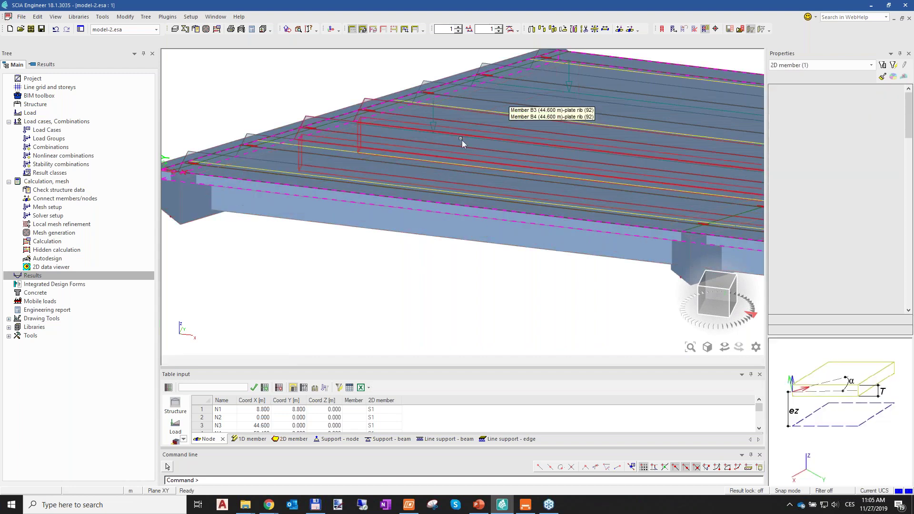
scroll(462, 140, down, 5)
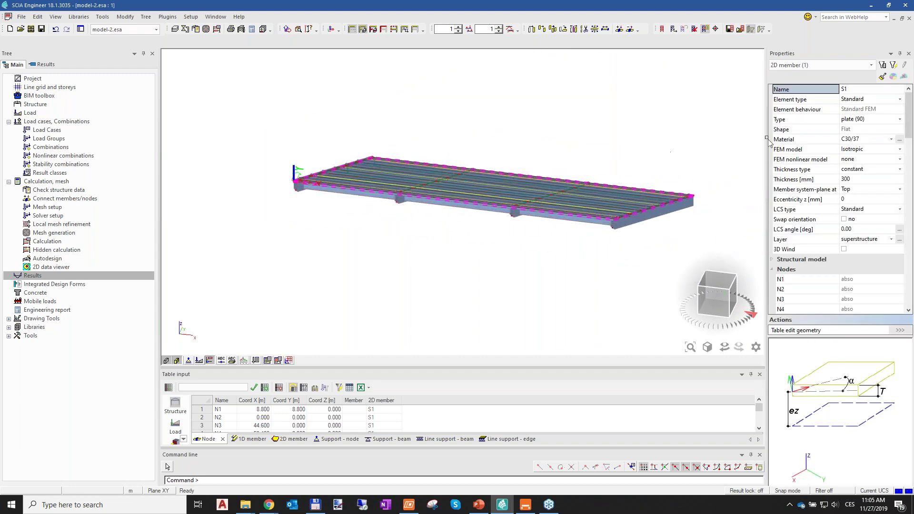
scroll(474, 216, up, 5)
key(Escape)
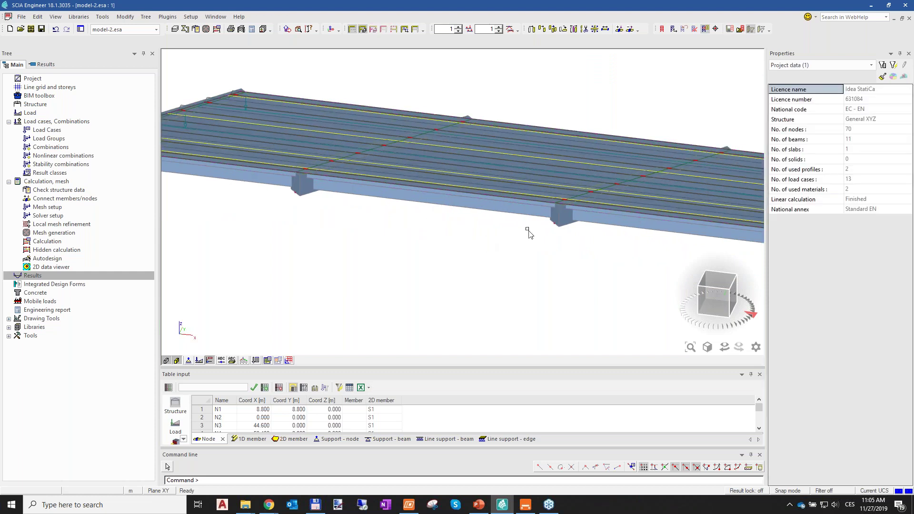
Step: Select plate rib B1 from the underside of the deck, inspect its properties, and clear the selection
scroll(578, 239, down, 4)
scroll(595, 239, up, 5)
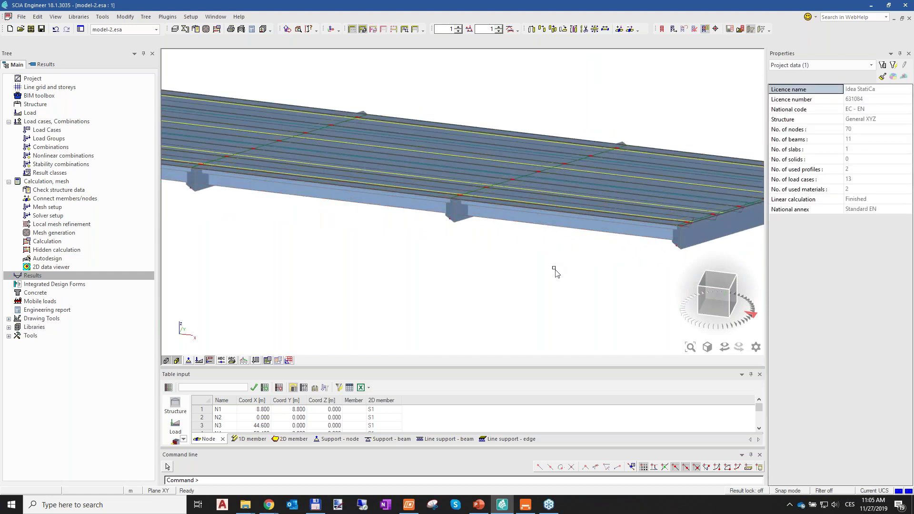
ctrl+right_drag(567, 275, 550, 228)
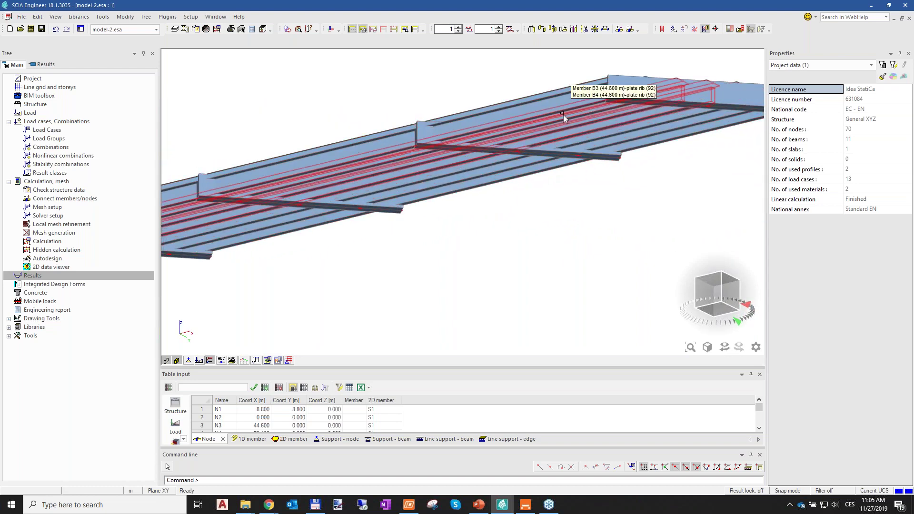
click(563, 112)
click(607, 130)
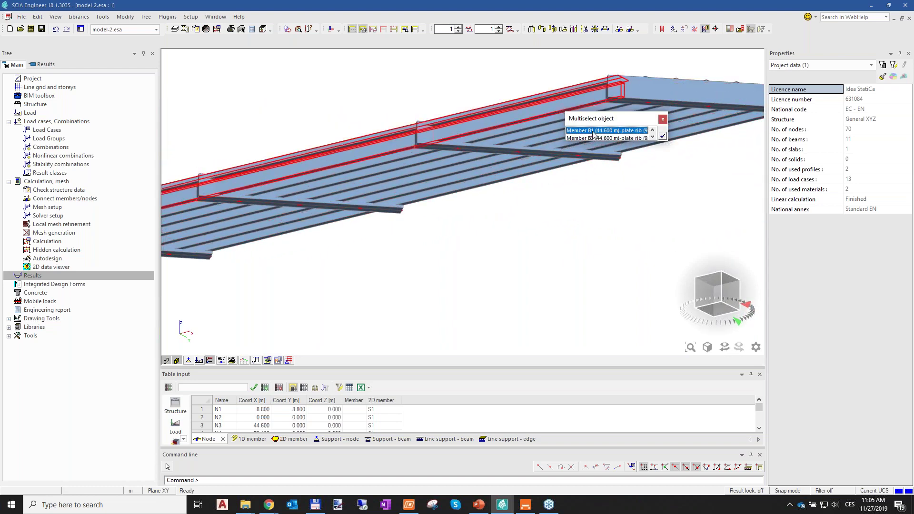
click(663, 137)
scroll(578, 194, down, 3)
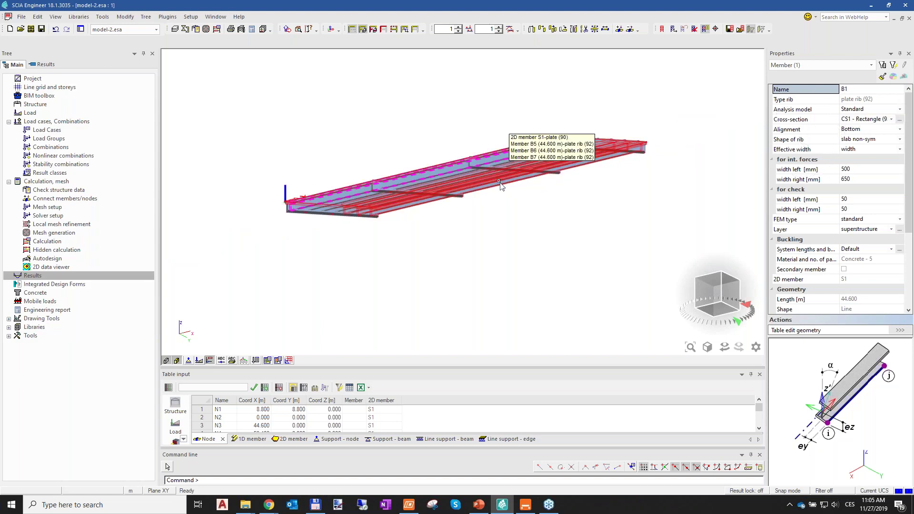
middle_drag(529, 218, 504, 235)
click(516, 231)
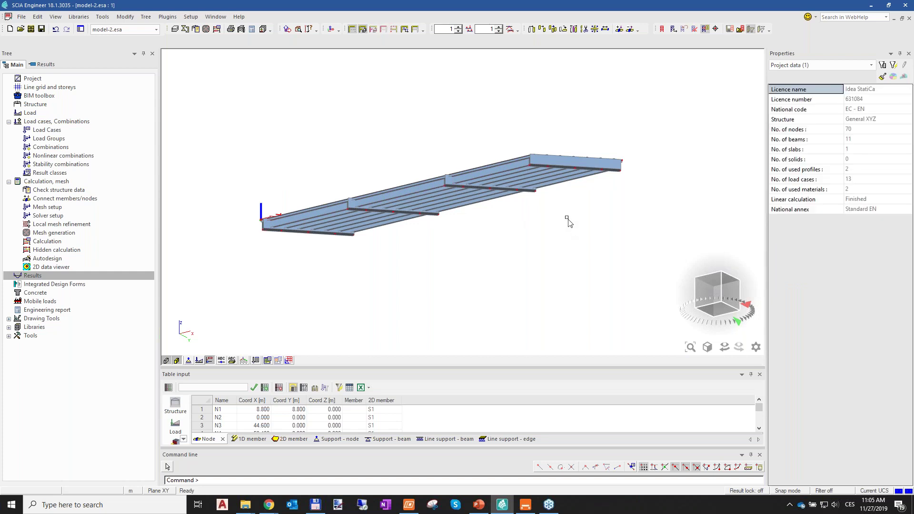
Step: Examine the slab, longitudinal ribs and cross beams of the bridge deck from below, from the side and from above
ctrl+right_drag(556, 223, 572, 241)
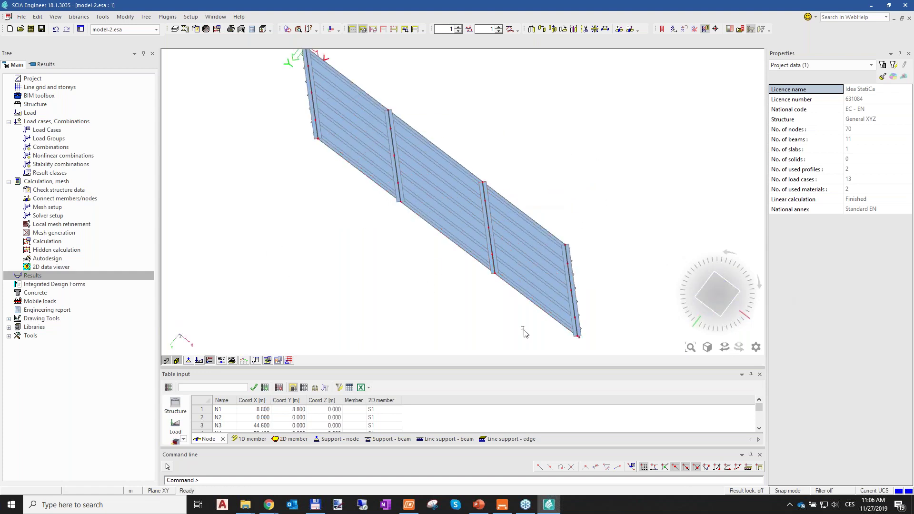
scroll(393, 271, down, 2)
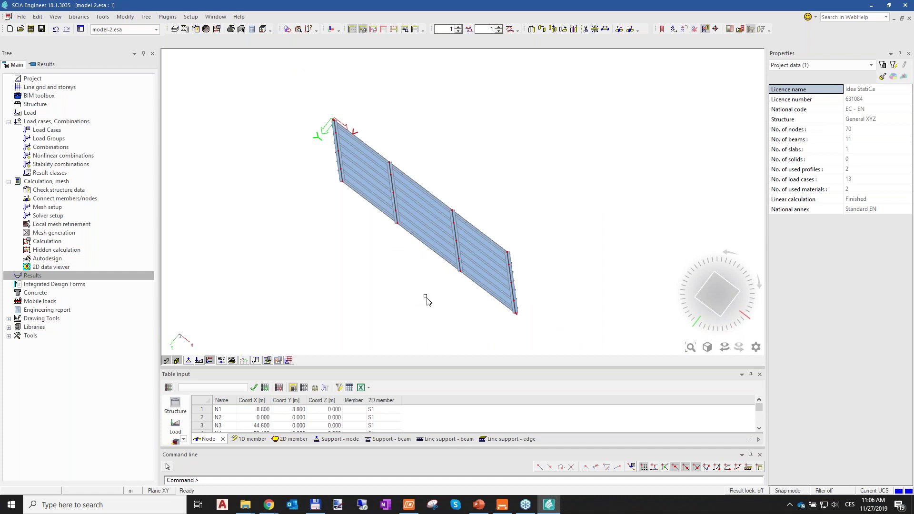
ctrl+right_drag(419, 305, 479, 231)
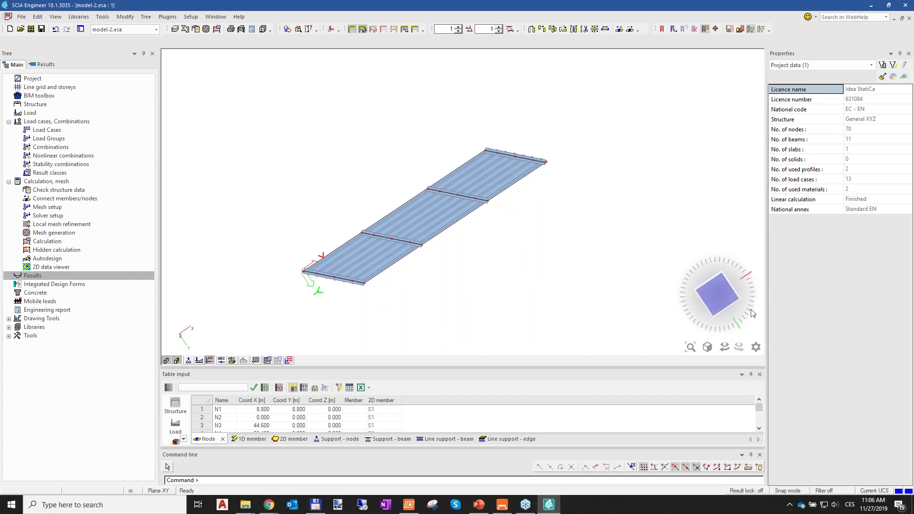
click(721, 296)
click(734, 312)
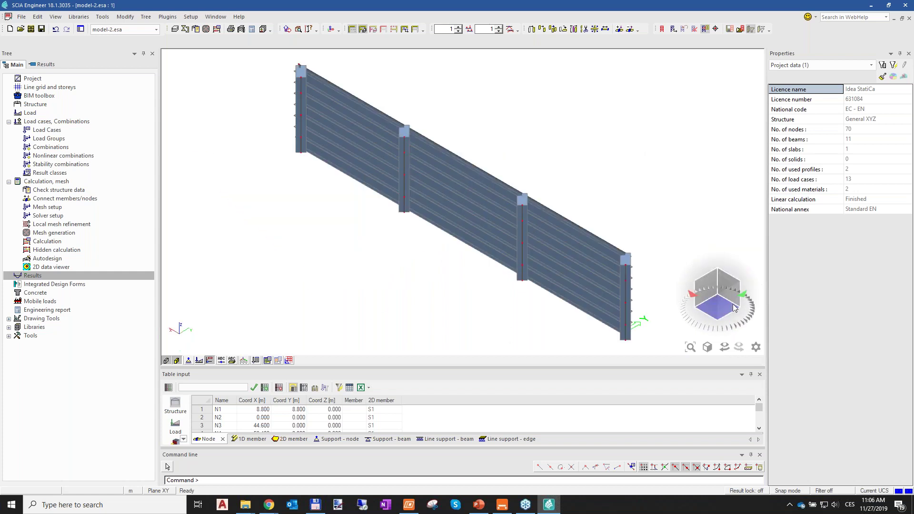
click(734, 308)
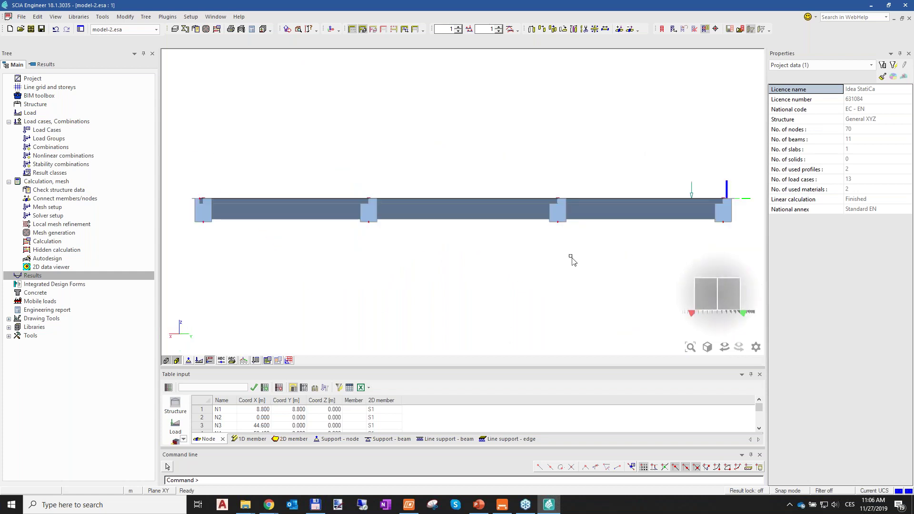
ctrl+right_drag(578, 268, 552, 275)
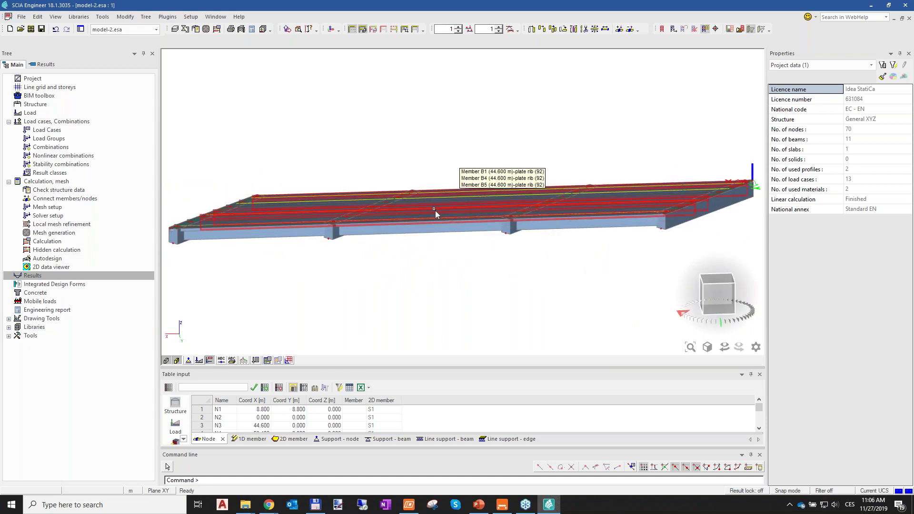
scroll(435, 210, down, 2)
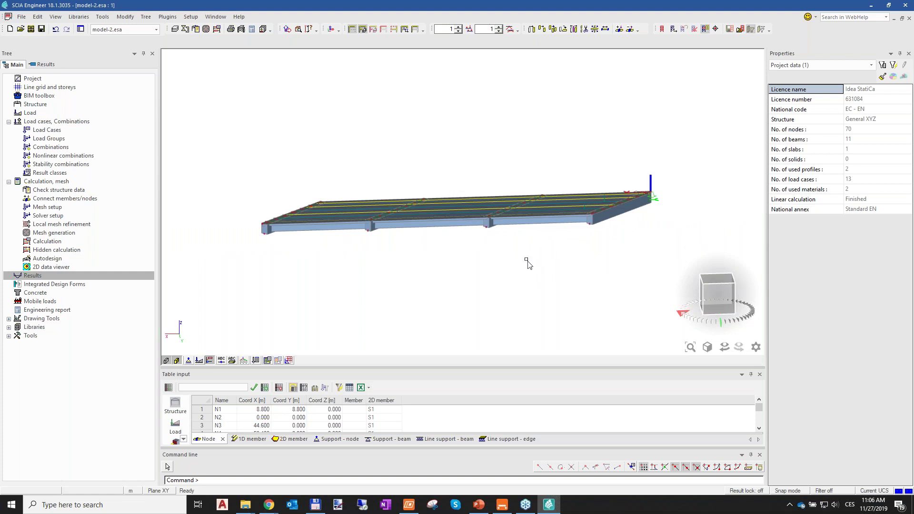
ctrl+right_drag(527, 271, 527, 286)
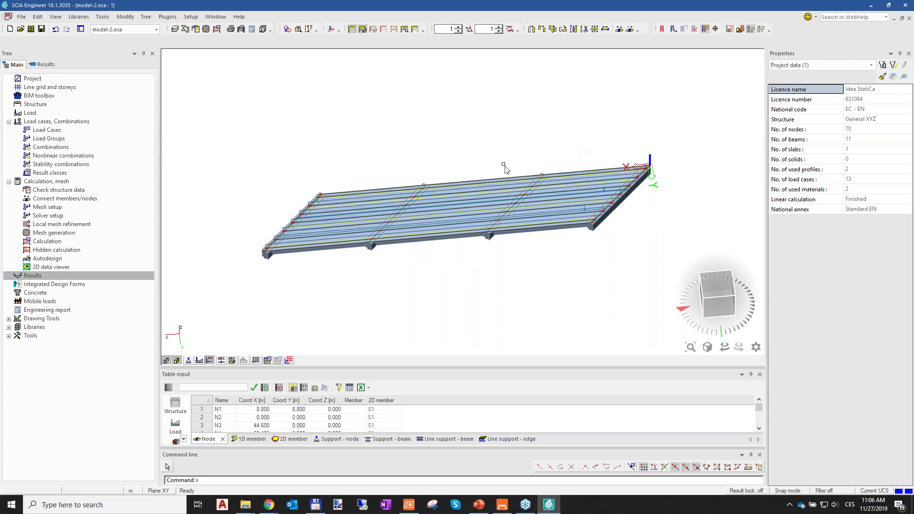
Step: Review the list of defined load cases, close it, and open the load input
click(64, 132)
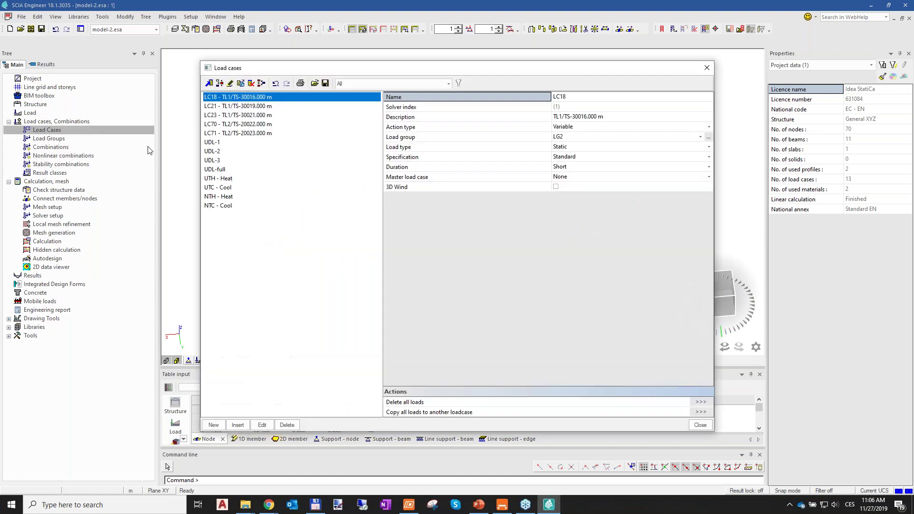
click(707, 67)
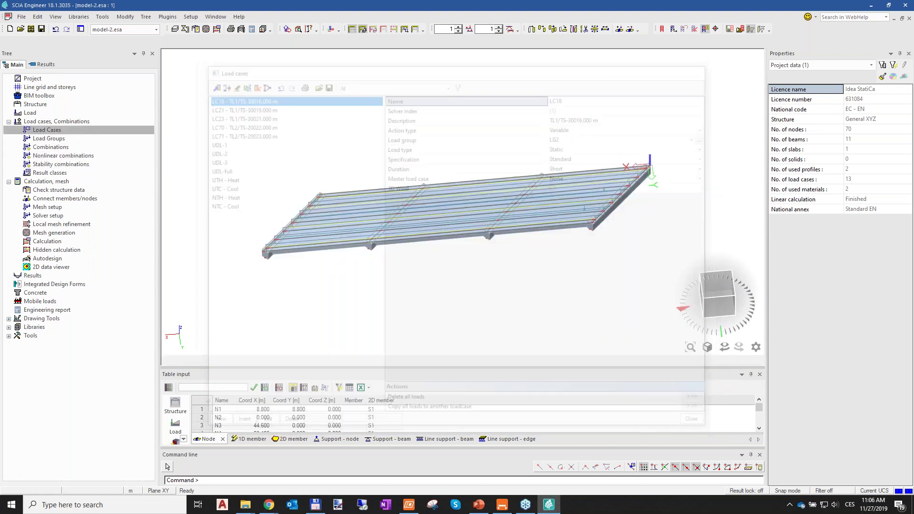
click(30, 113)
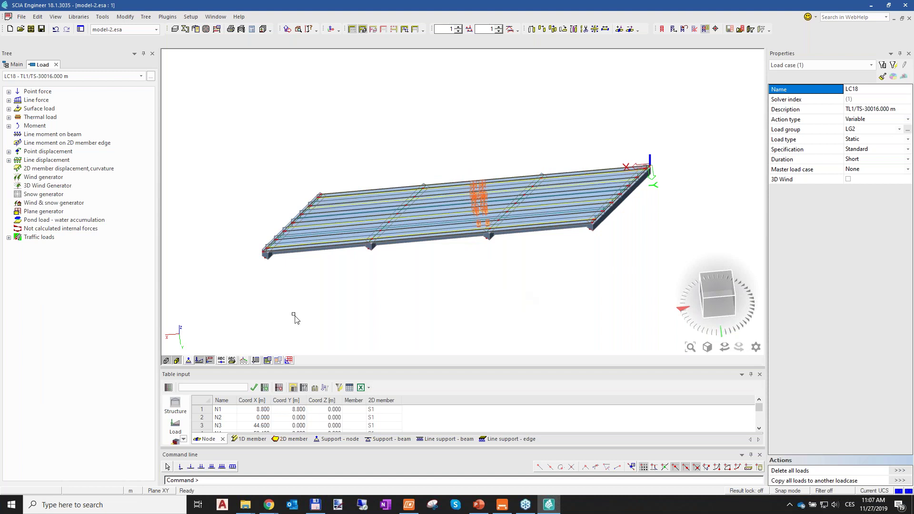
Step: Hide the loads and show them again with LC18 - TL1/TS-30016.000 m as the current load case
click(200, 361)
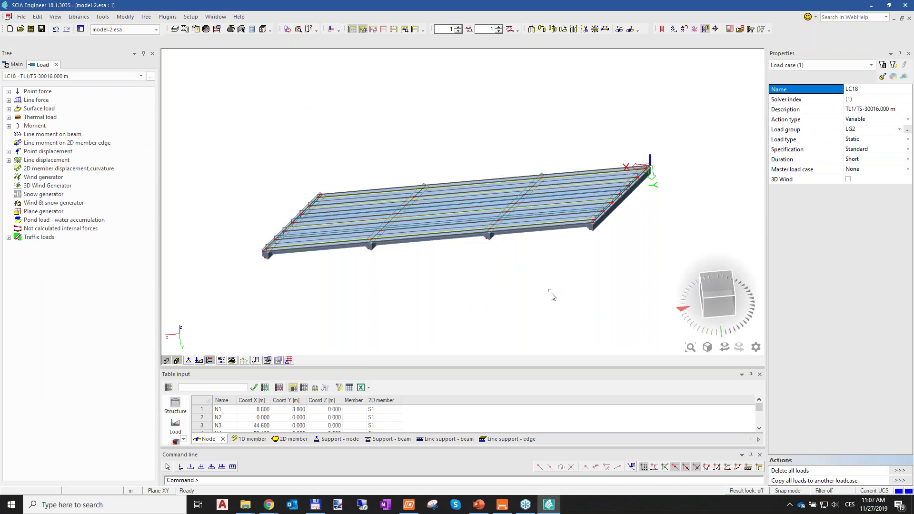
click(91, 77)
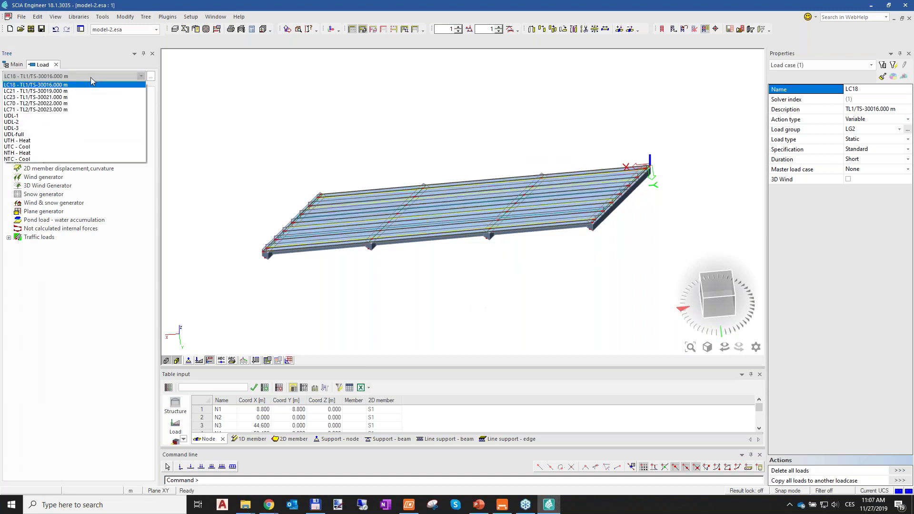
click(22, 86)
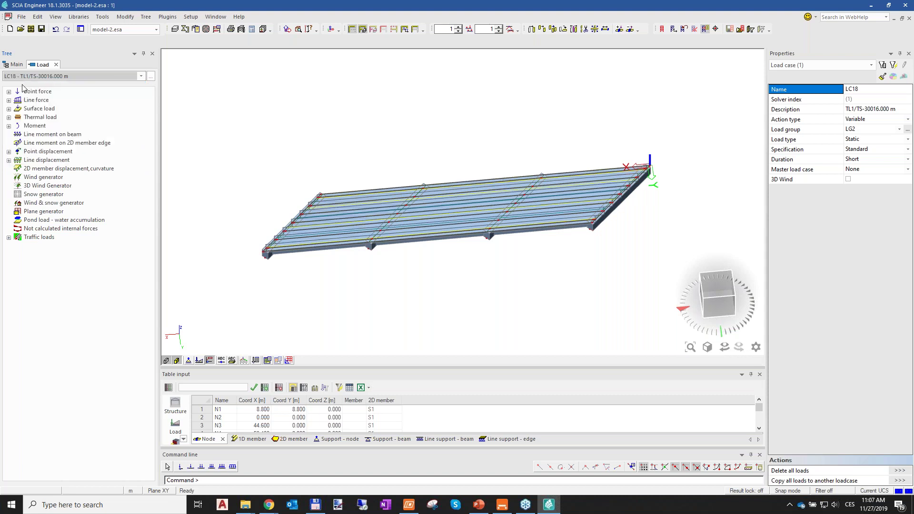
click(199, 360)
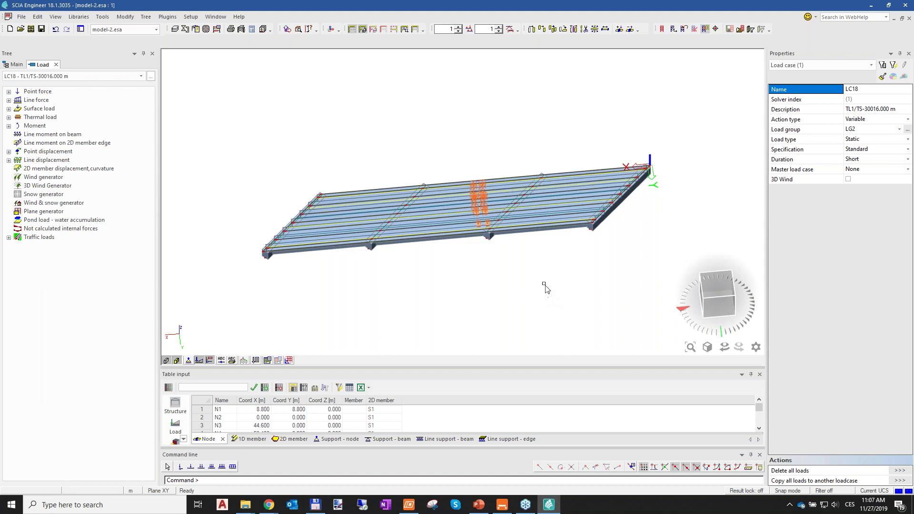
Step: Examine the wheel loads of load case LC18 on the deck up close and from several angles
ctrl+right_drag(555, 293, 548, 258)
scroll(491, 198, up, 10)
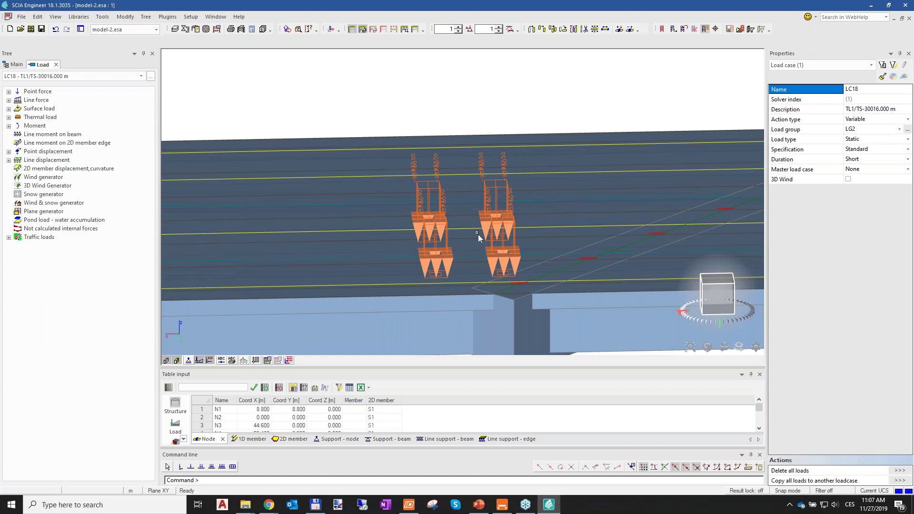
scroll(523, 260, down, 10)
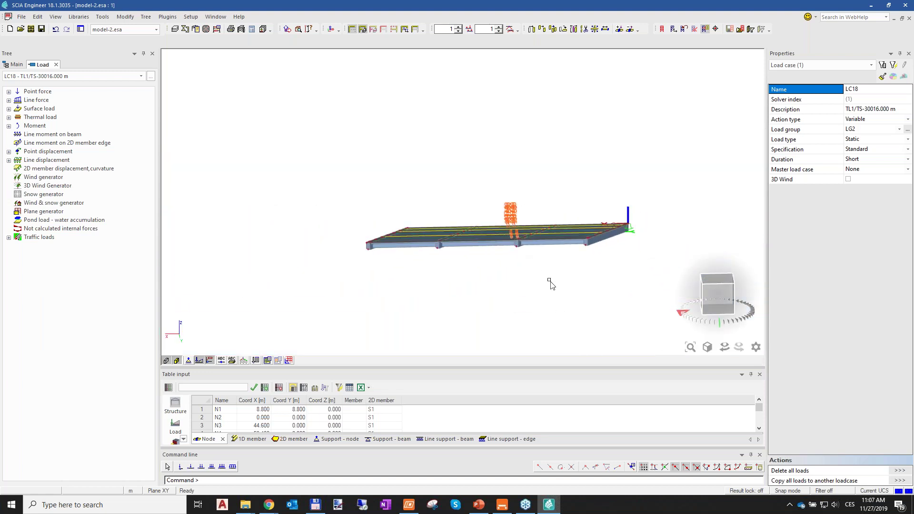
ctrl+right_drag(563, 284, 555, 300)
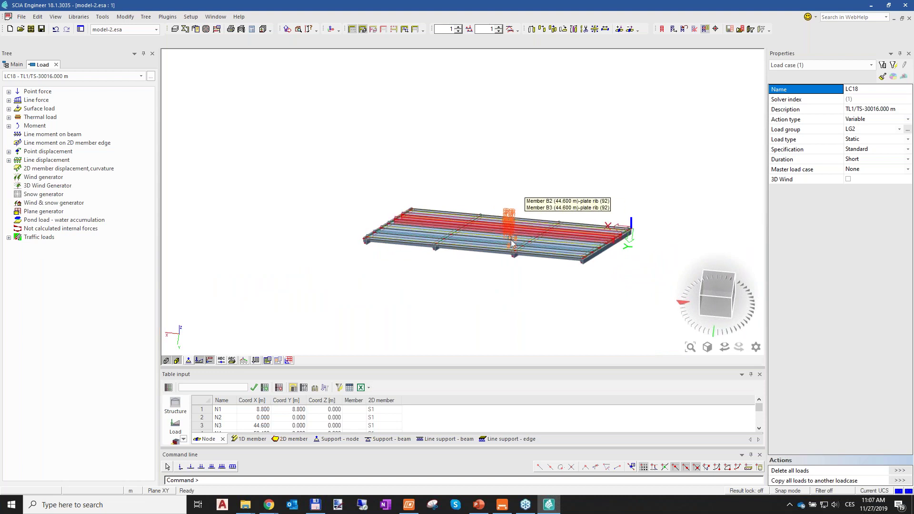
scroll(514, 249, up, 4)
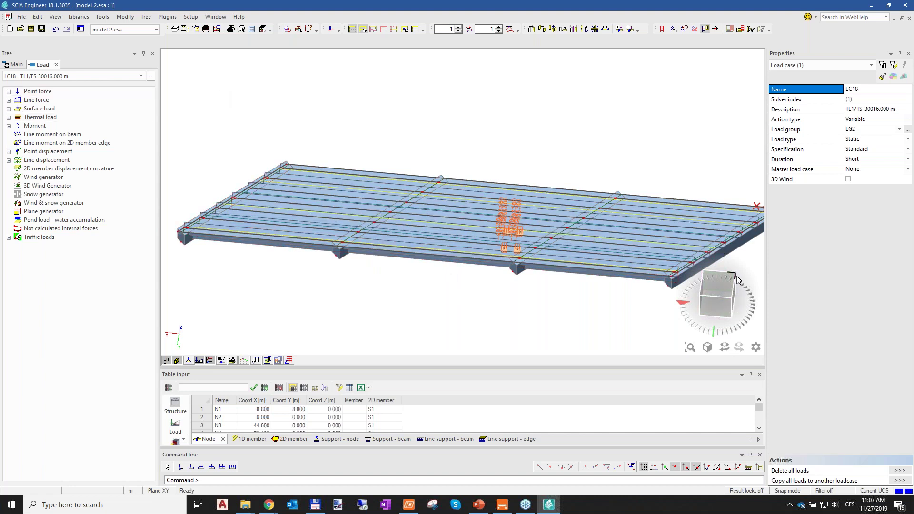
drag(717, 338, 637, 283)
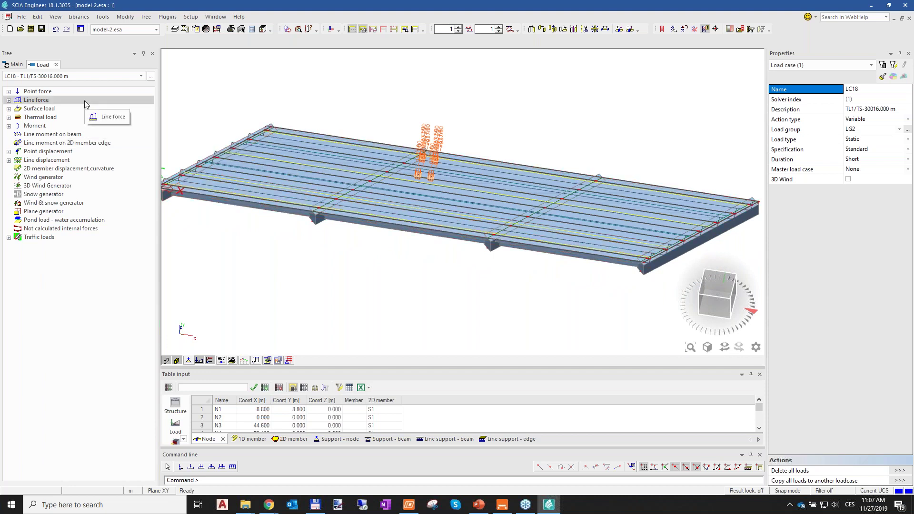
Step: Display load case LC23 - TL1/TS-30021.000 m and examine the position of its wheel loads on the deck
click(90, 77)
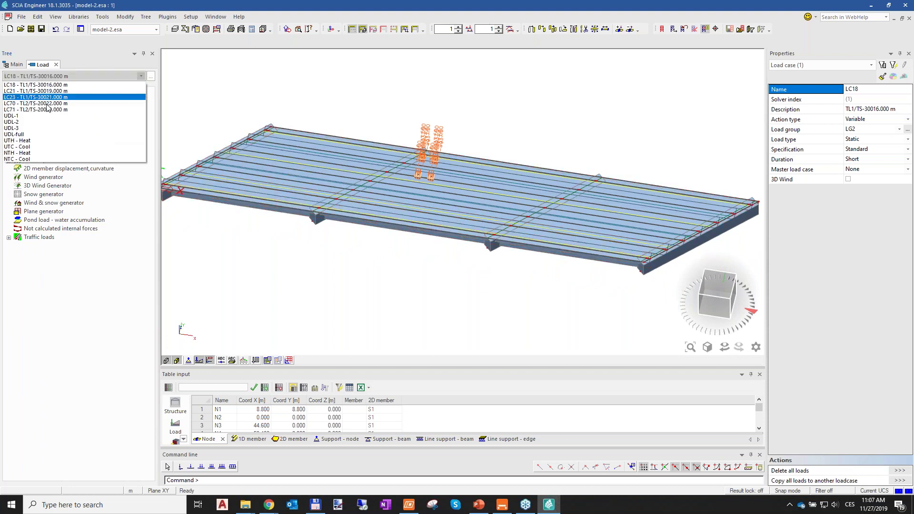
click(38, 97)
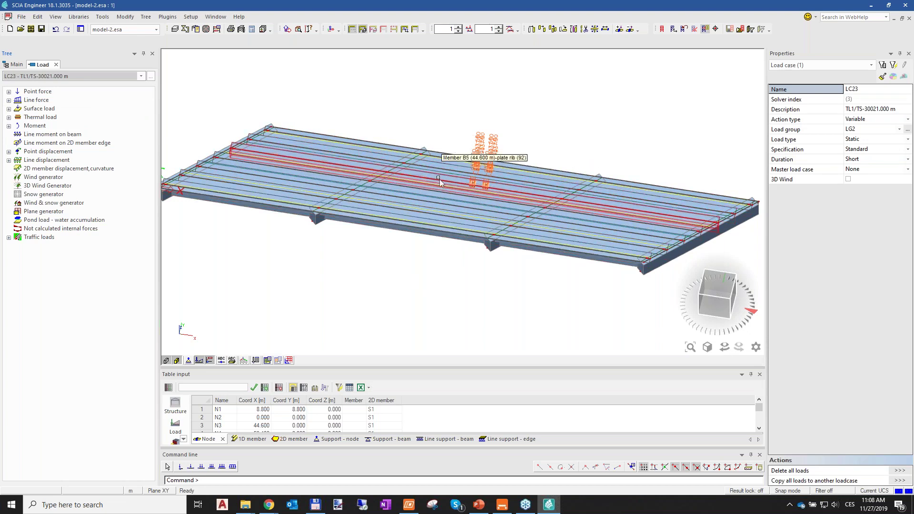
scroll(475, 292, down, 2)
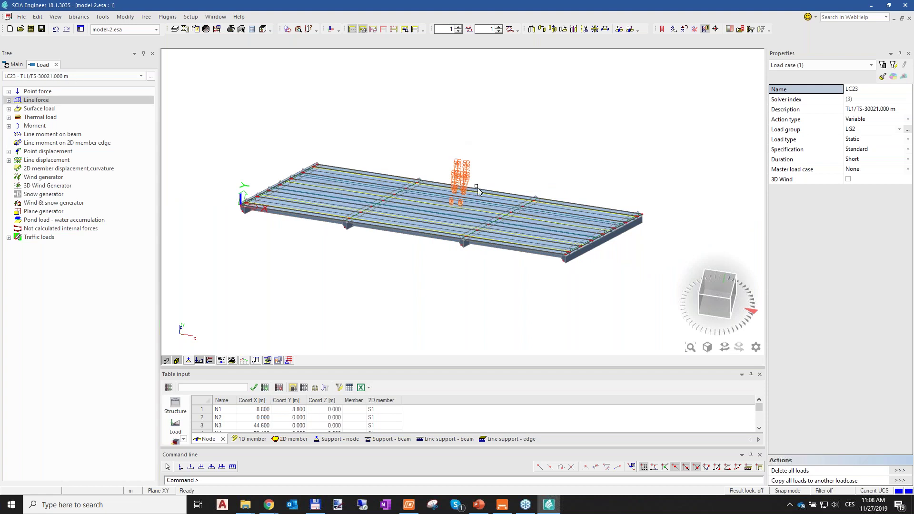
scroll(478, 188, up, 2)
Step: Display the distributed load cases UDL-1 and UDL-2 on the deck, one after the other
click(84, 75)
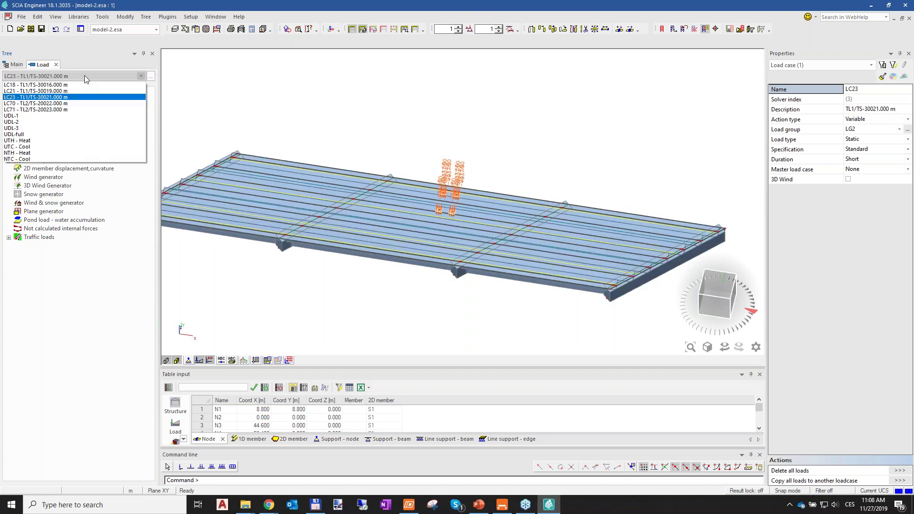
click(48, 115)
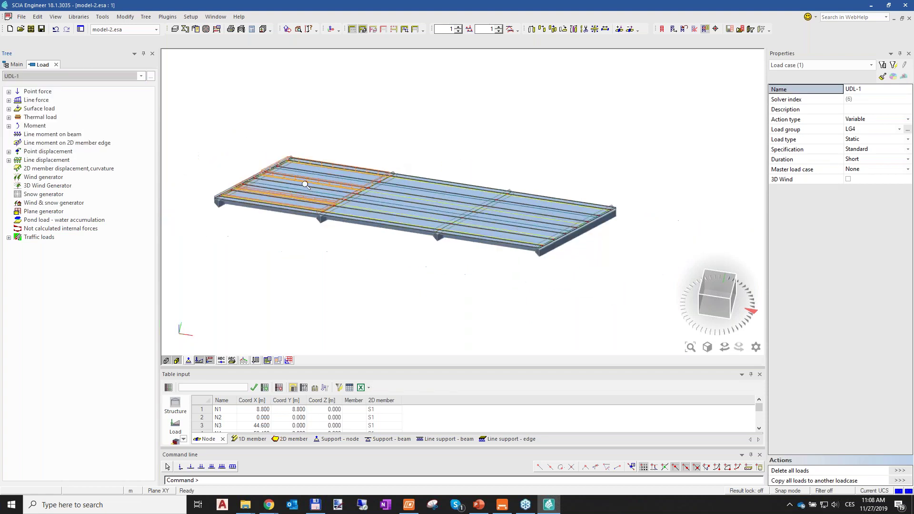
click(88, 75)
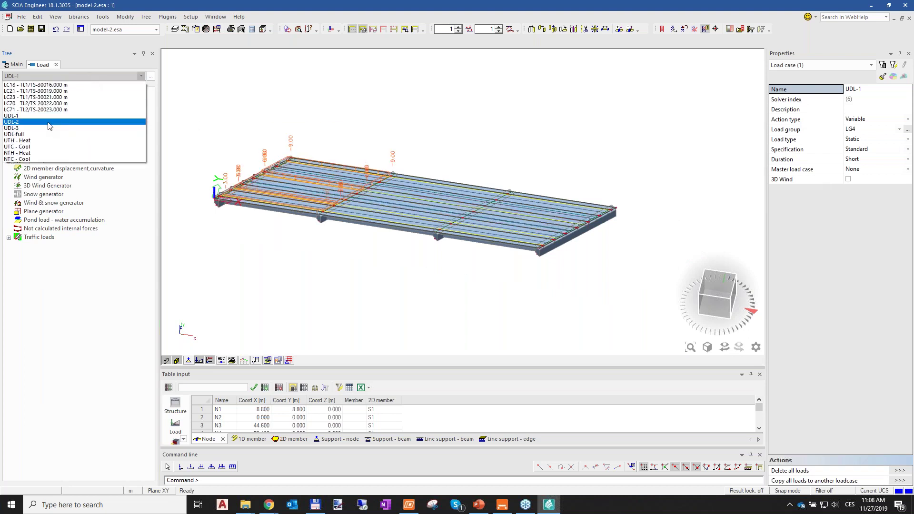
click(47, 122)
Step: Display load case UTH - Heat and inspect the properties of the thermal load on the deck slab
click(95, 78)
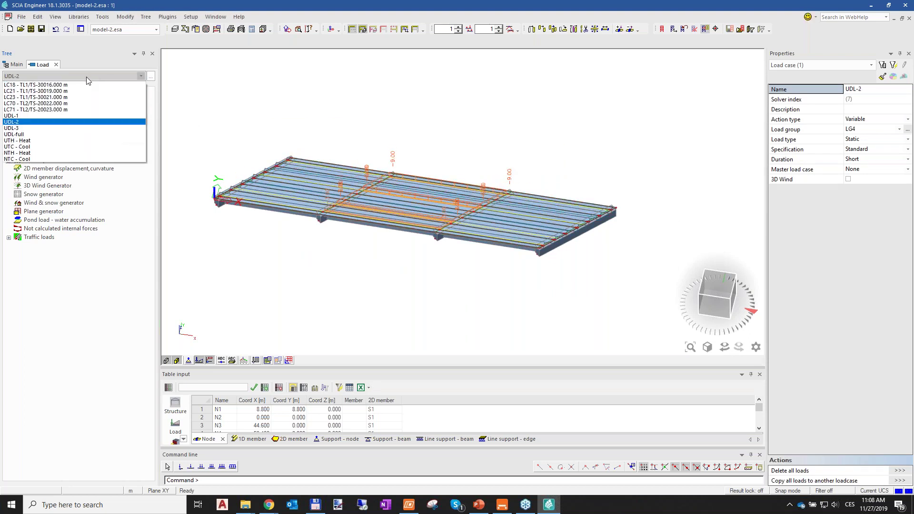
click(52, 142)
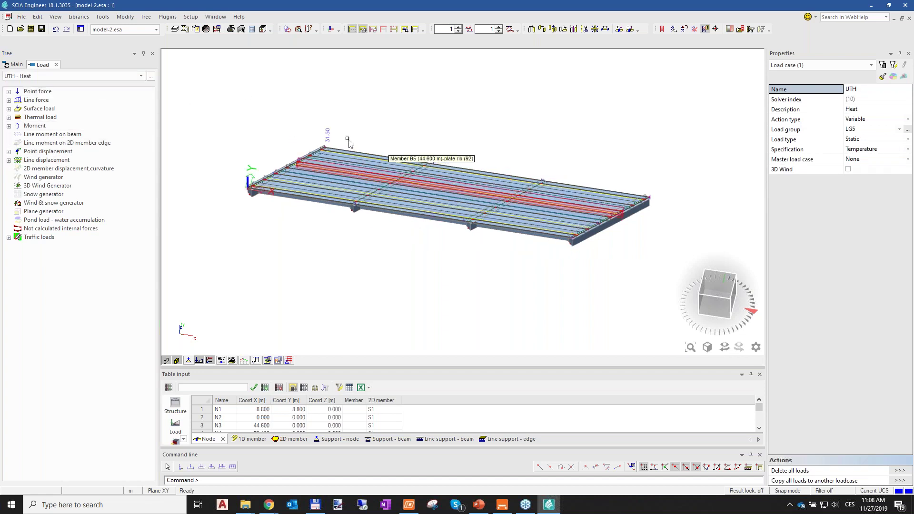
scroll(334, 145, up, 3)
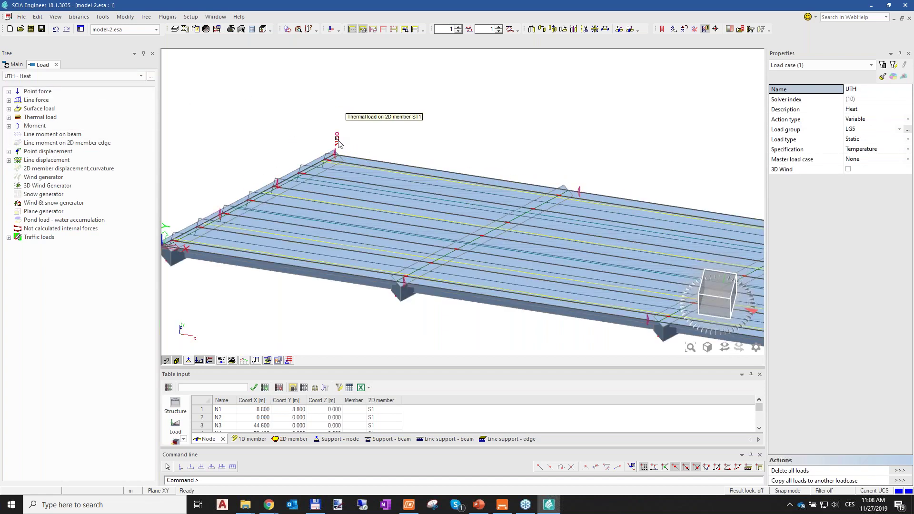
click(339, 142)
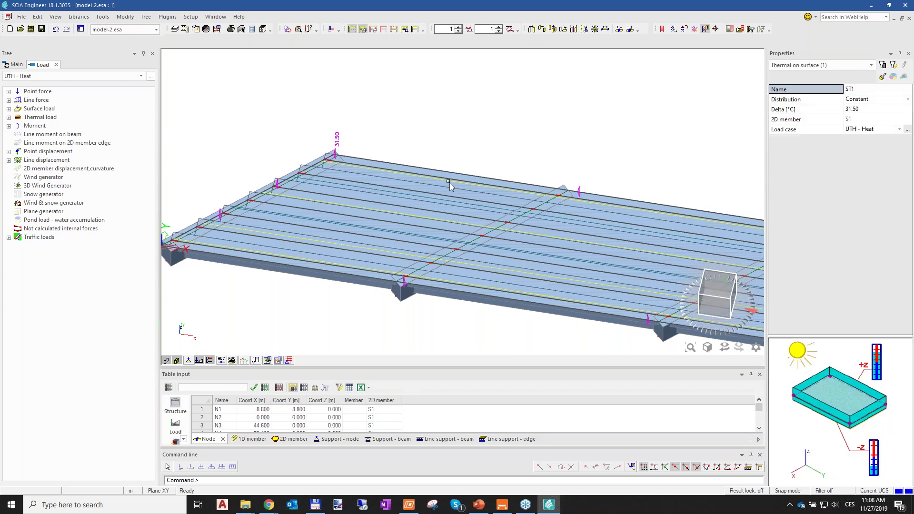
scroll(515, 283, down, 2)
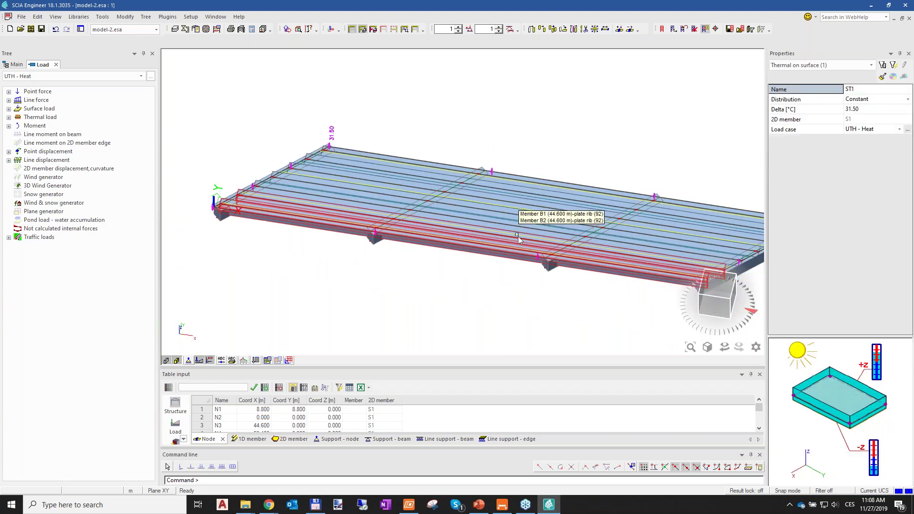
Step: Look through the list of load cases without switching the current one, and deselect the thermal load
click(111, 78)
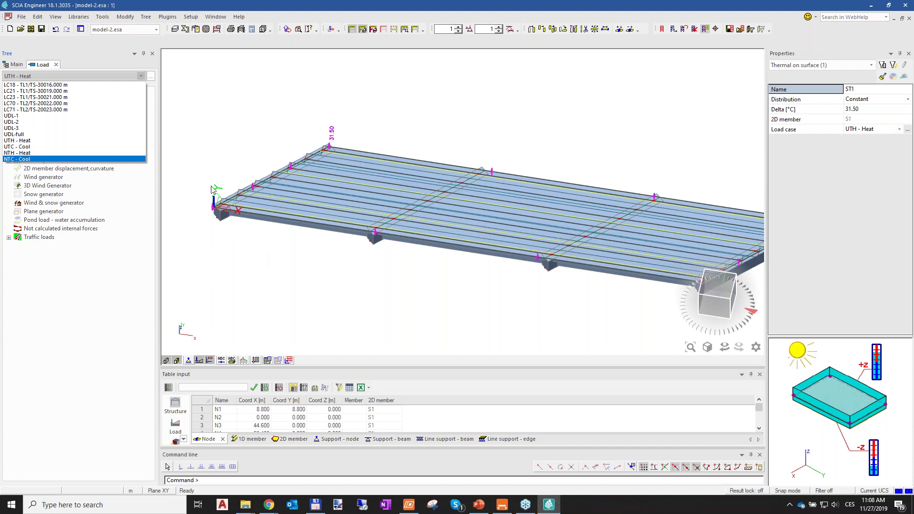
click(119, 265)
middle_drag(492, 284, 473, 266)
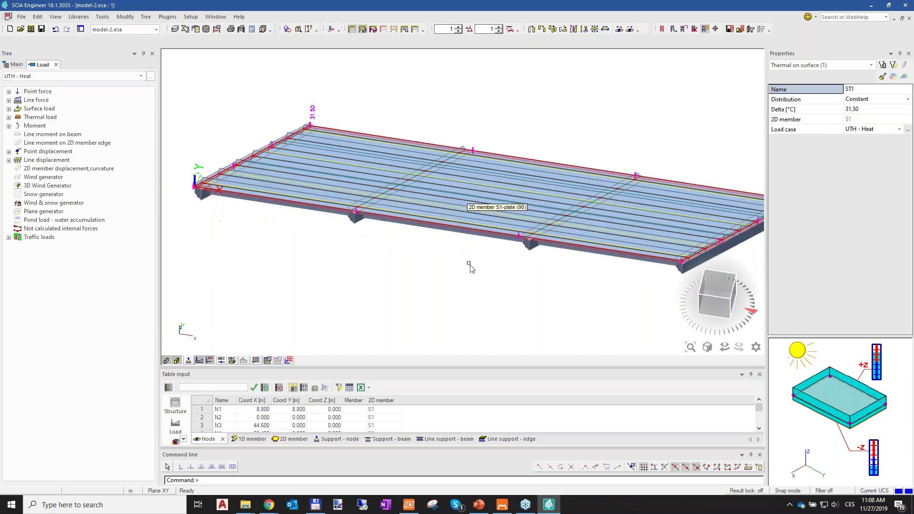
click(475, 250)
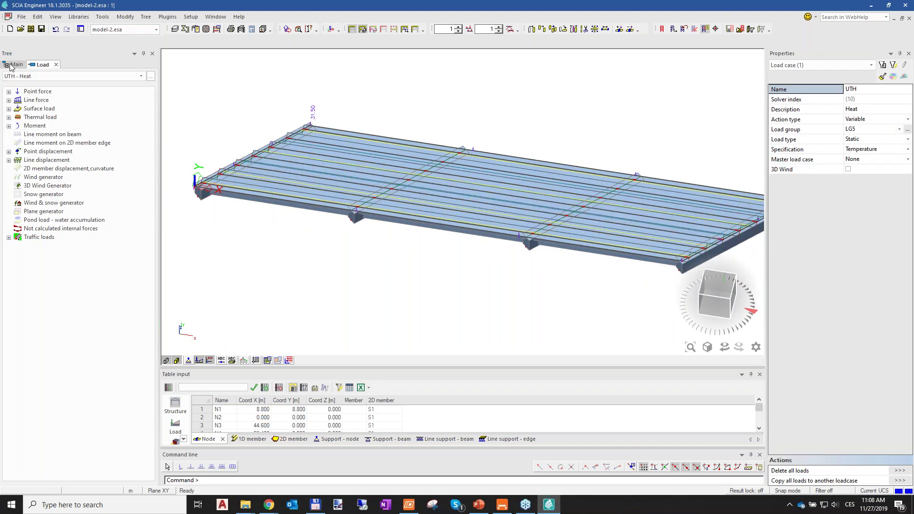
scroll(381, 224, down, 2)
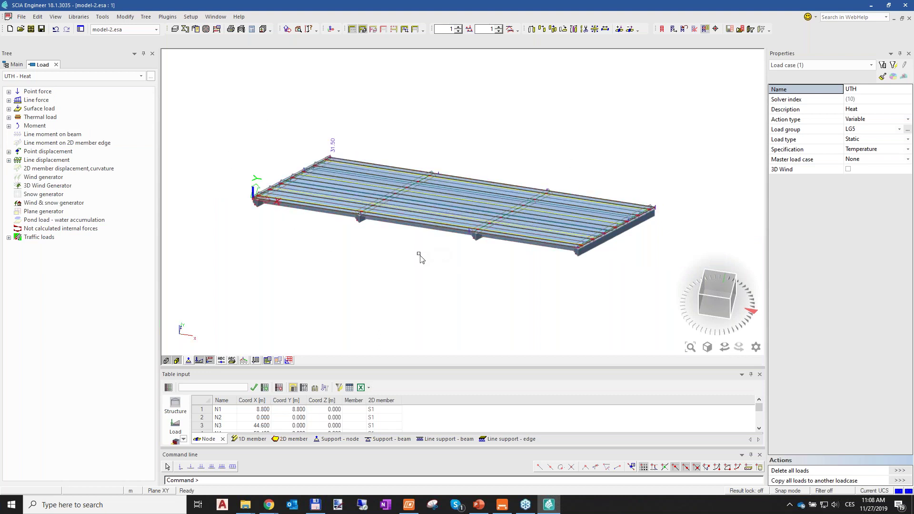
Step: Open the internal forces on beam results and set the load case to LC23 - TL1/TS-30021.000 m
click(17, 65)
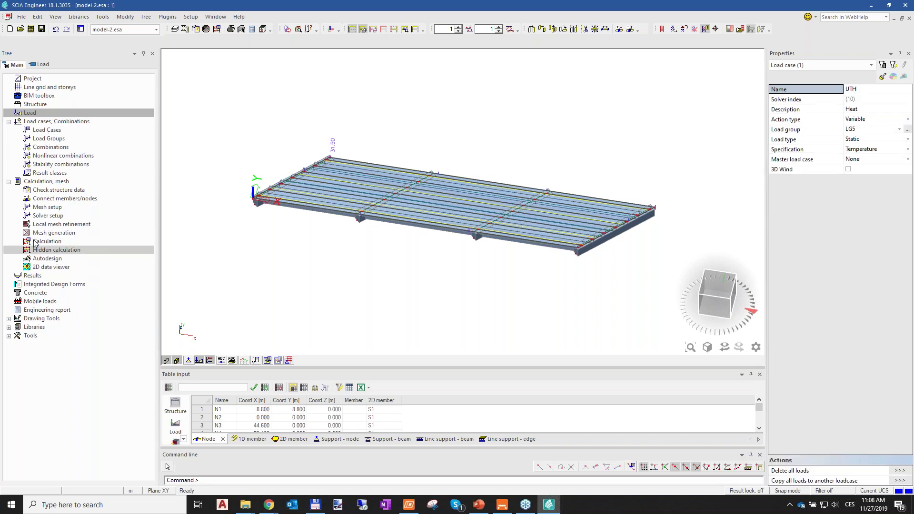
click(33, 277)
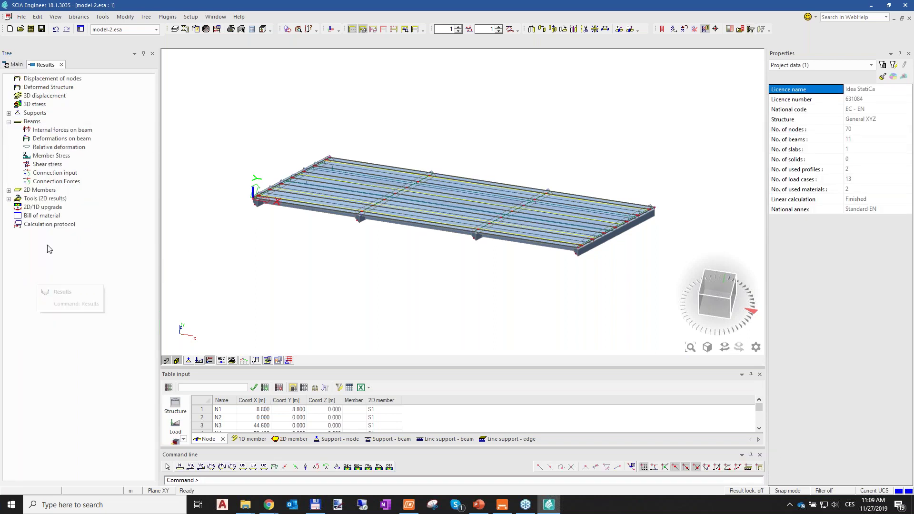
click(65, 132)
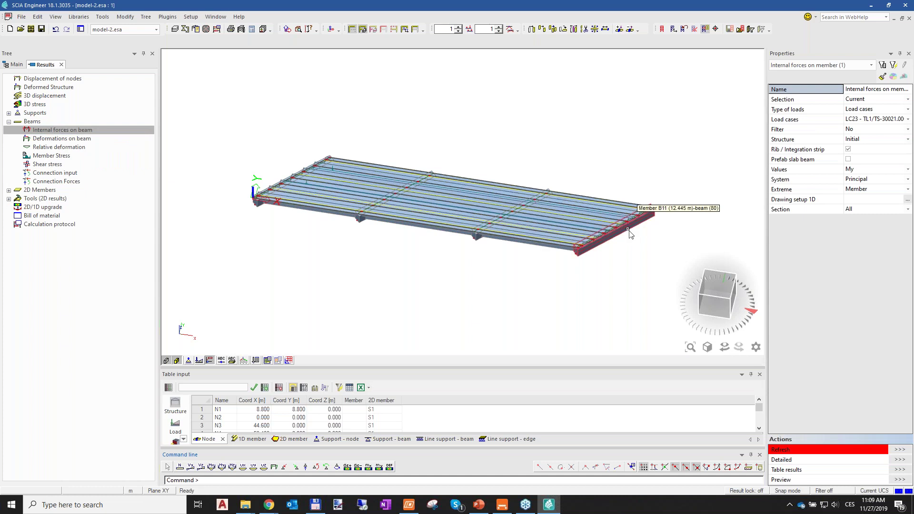
click(887, 121)
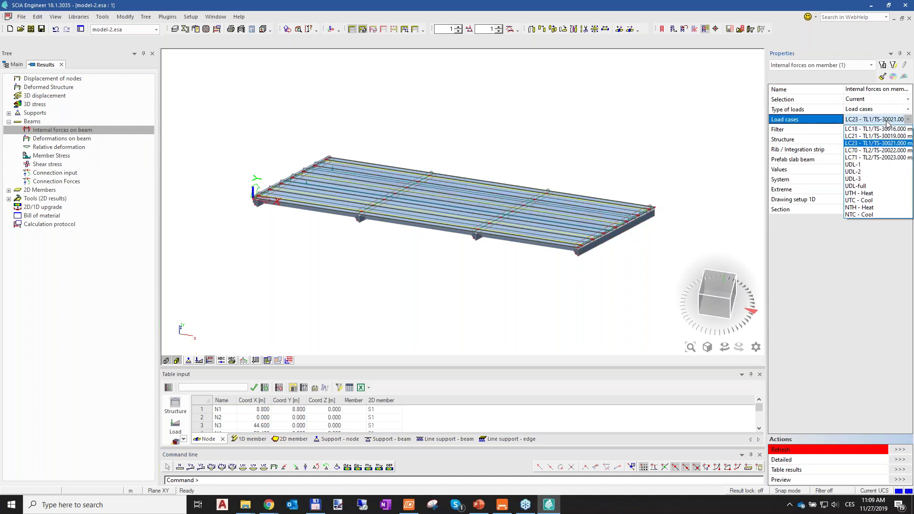
click(871, 144)
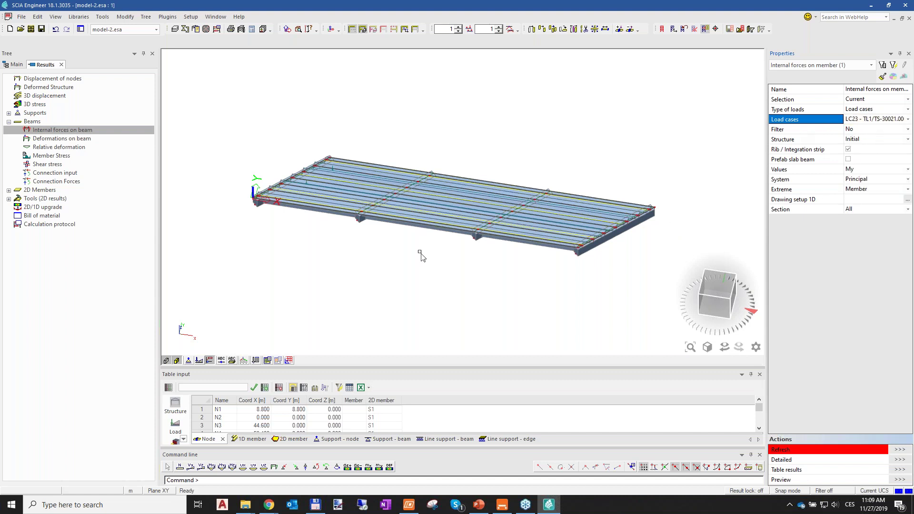
Step: Display the wheel loads with the refreshed My diagram and turn off the members' volume and rendered display
click(199, 361)
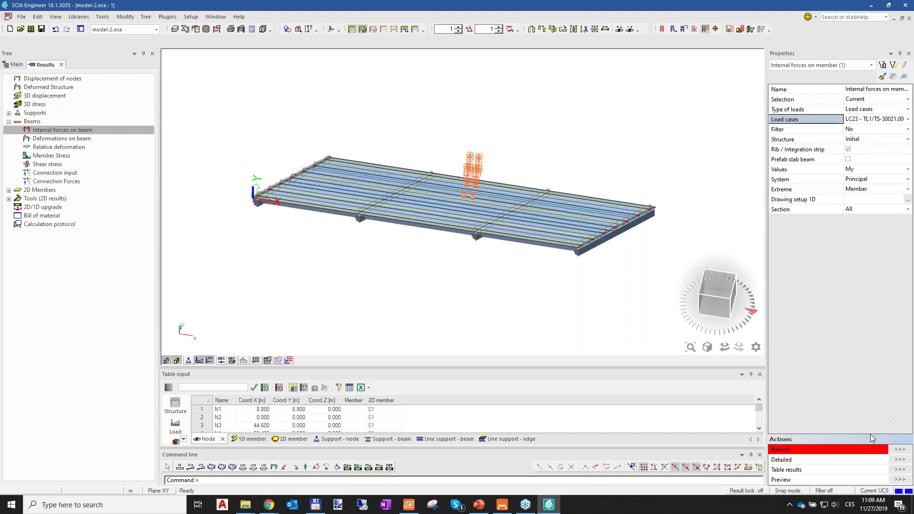
click(900, 450)
click(528, 286)
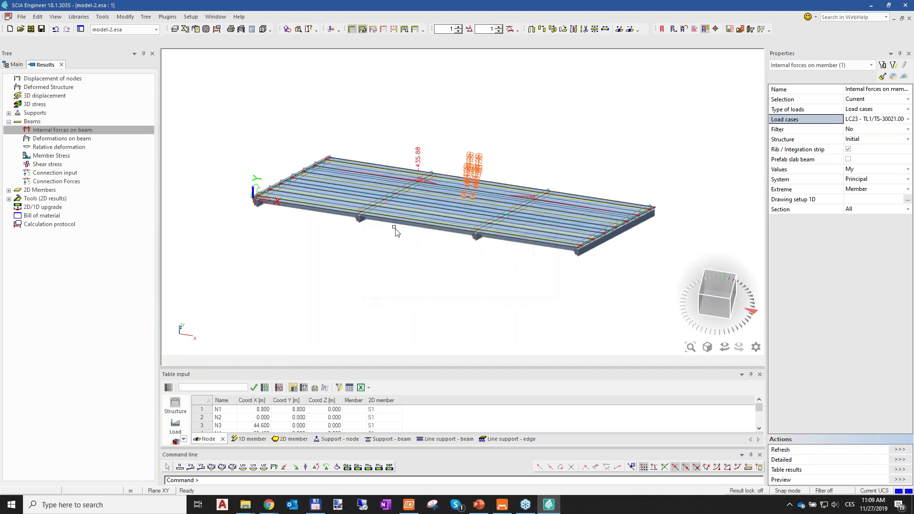
click(166, 361)
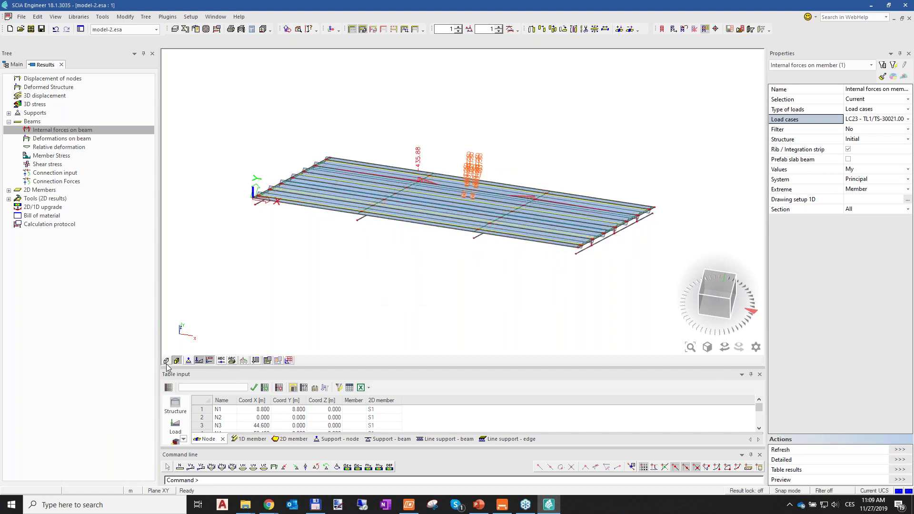
click(176, 361)
Step: Examine the My diagram along the loaded rib beneath the LC23 wheel loads, up close and over the whole deck
scroll(527, 245, up, 4)
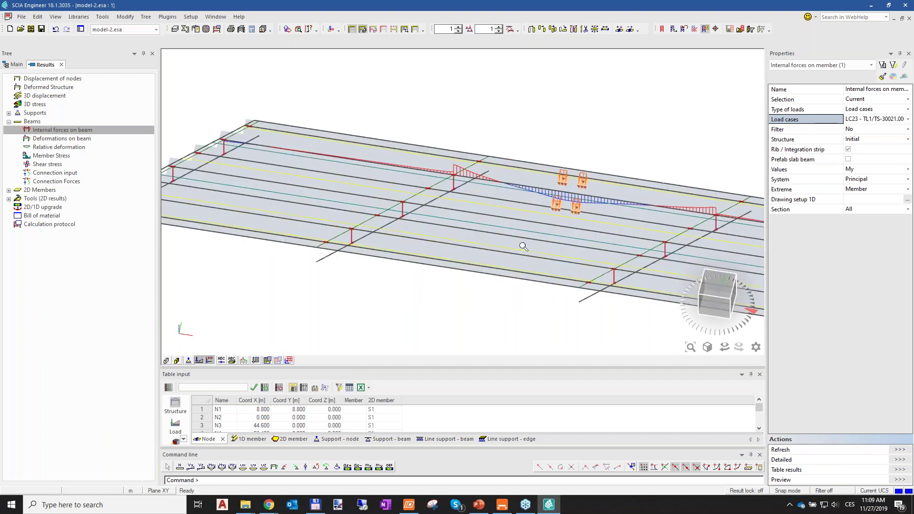
scroll(219, 140, down, 3)
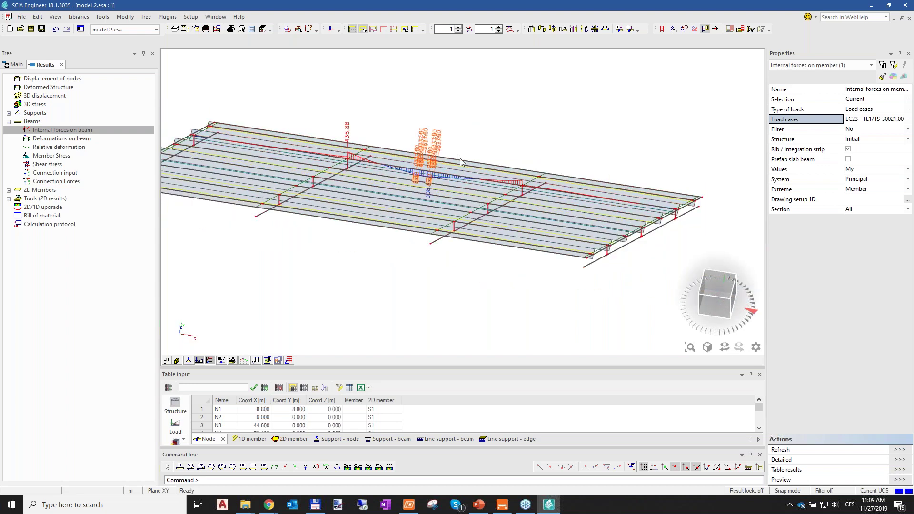
scroll(461, 162, up, 2)
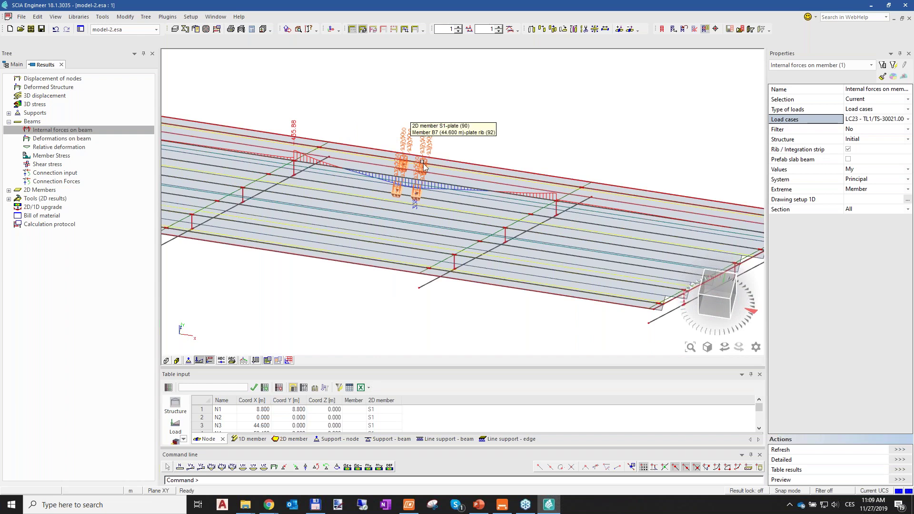
scroll(357, 149, up, 2)
scroll(421, 258, down, 2)
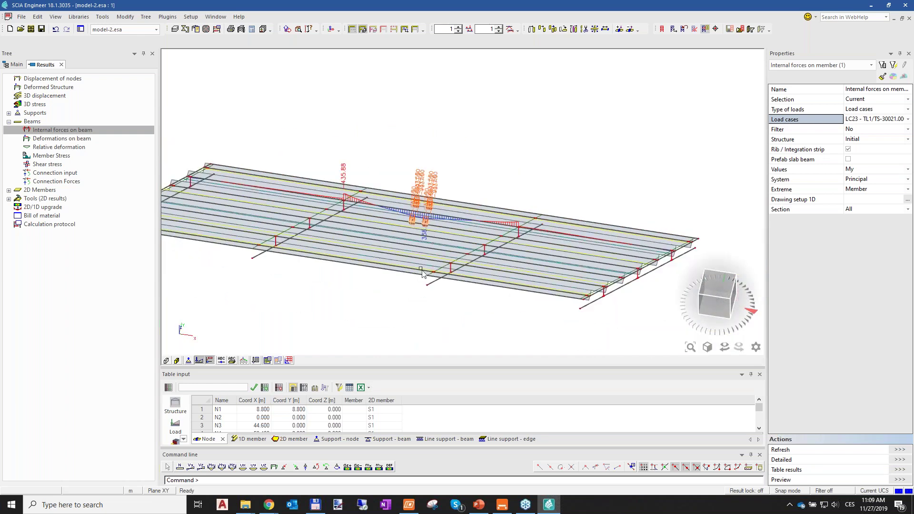
middle_drag(430, 264, 432, 227)
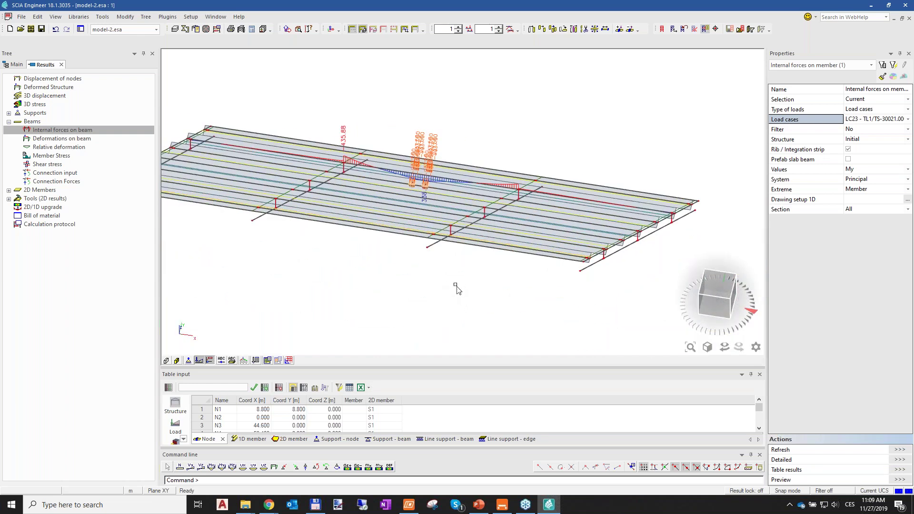
scroll(421, 145, up, 3)
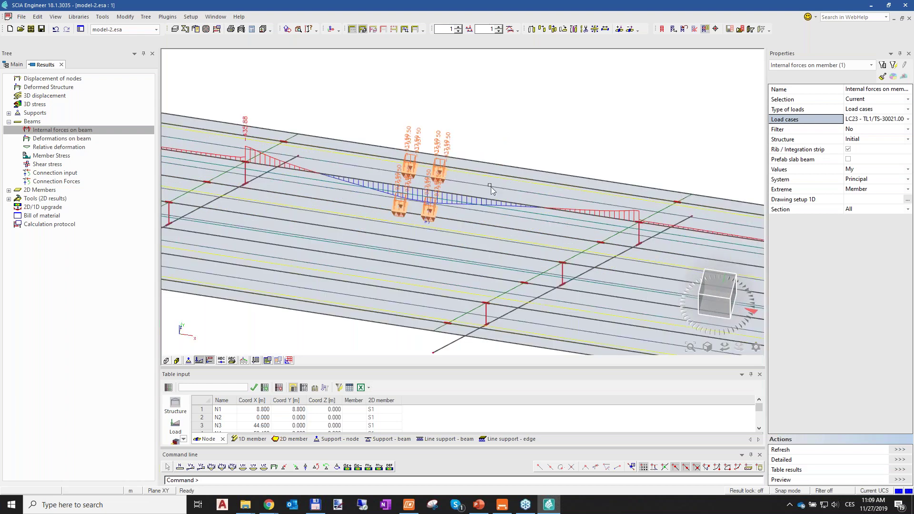
scroll(523, 192, down, 3)
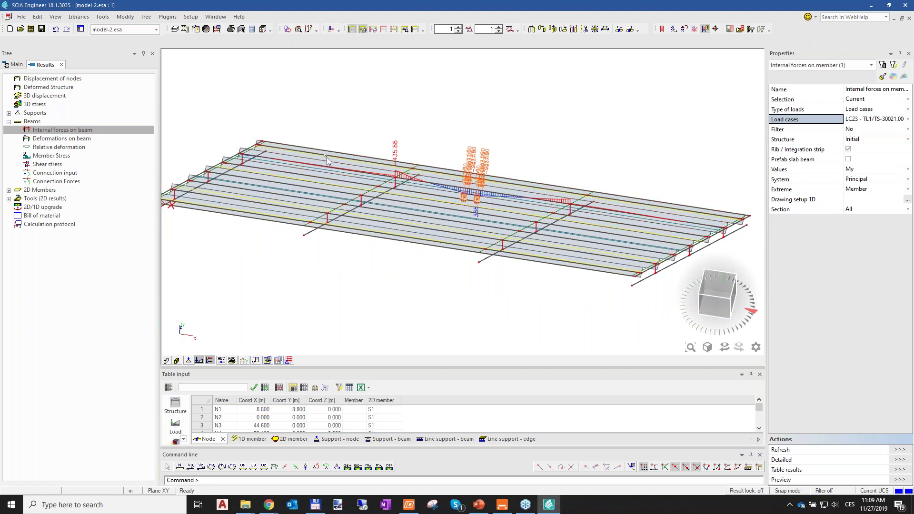
scroll(539, 310, down, 2)
middle_drag(540, 310, 599, 276)
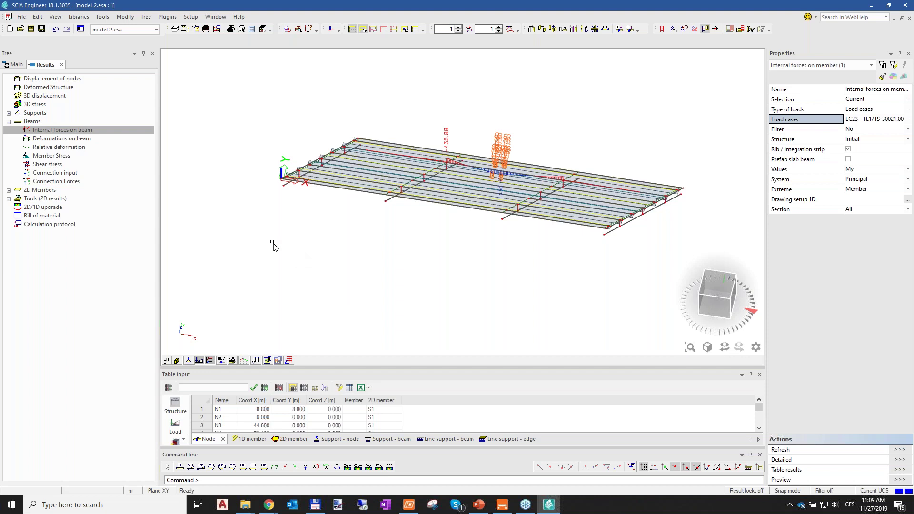
Step: Open the XML input/output document and add a new document in the documents manager
click(102, 17)
click(123, 138)
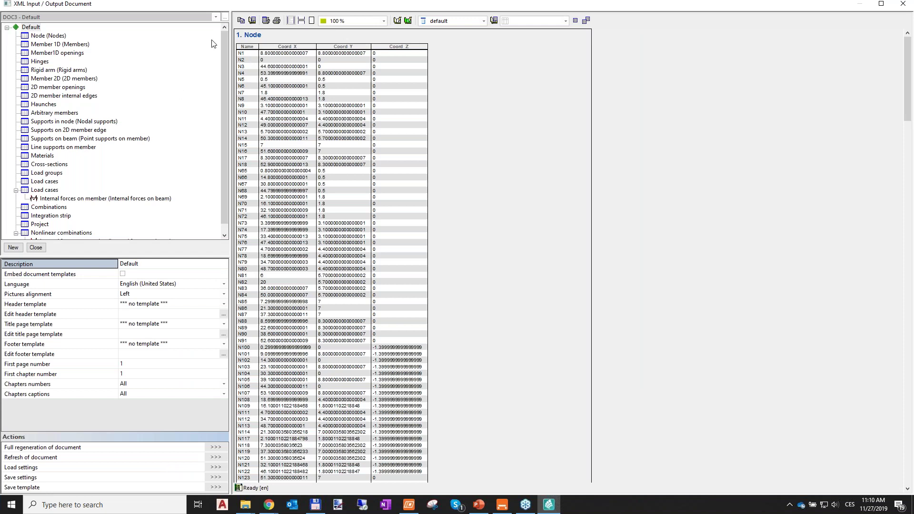
click(224, 18)
click(342, 129)
click(350, 142)
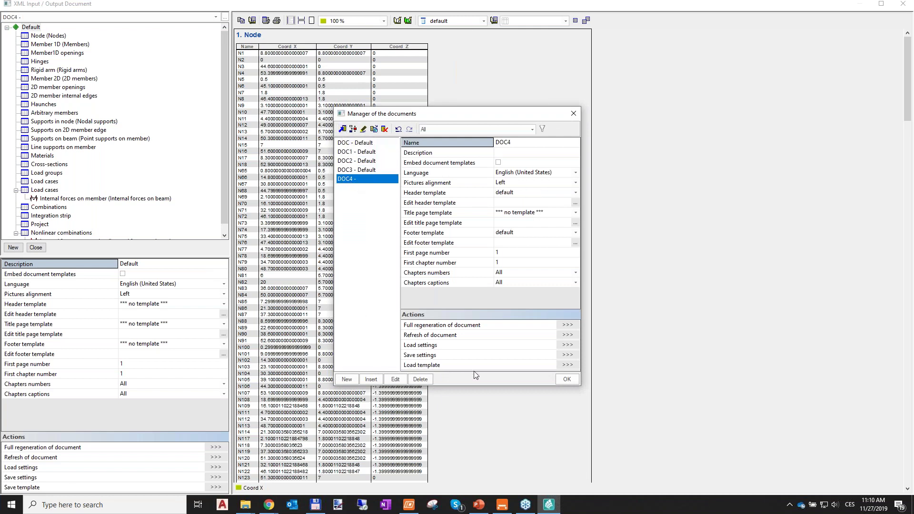
Step: Load the template IDEA_Import_Designer_2014.TDX into the new document and close the documents manager
click(568, 365)
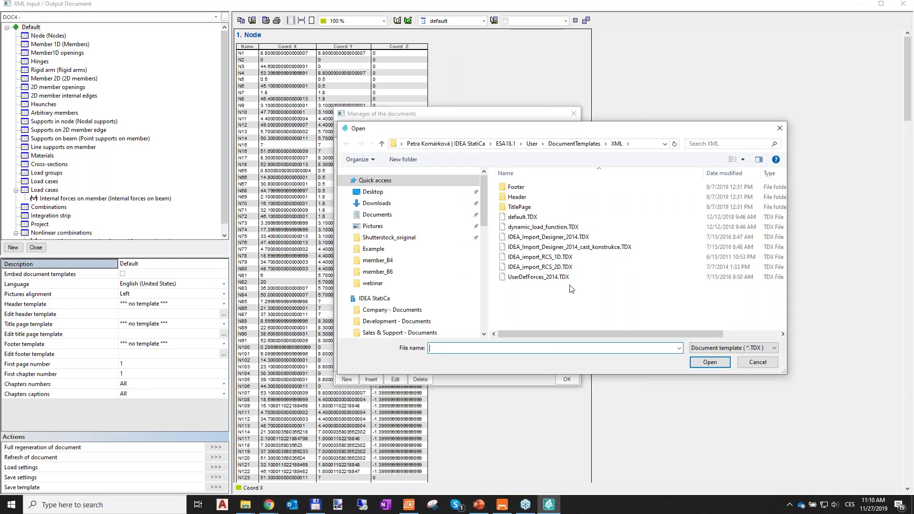
click(565, 239)
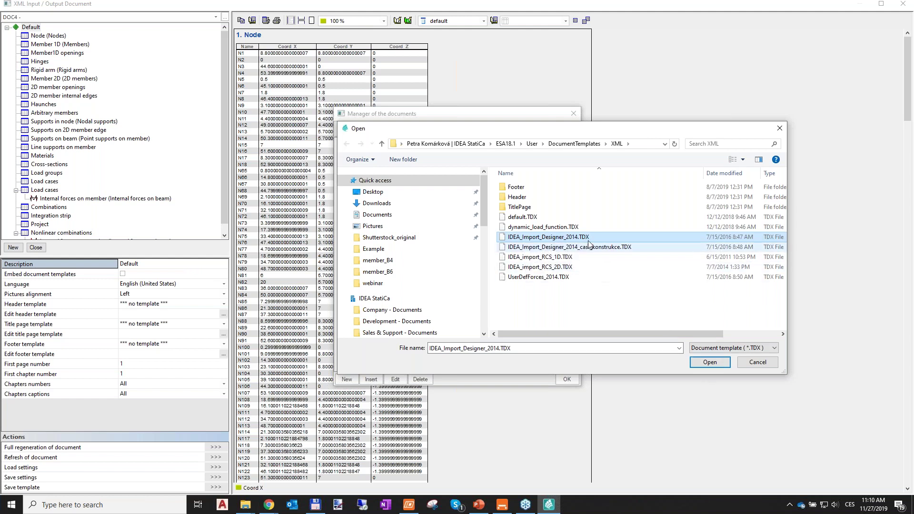
click(709, 362)
click(567, 380)
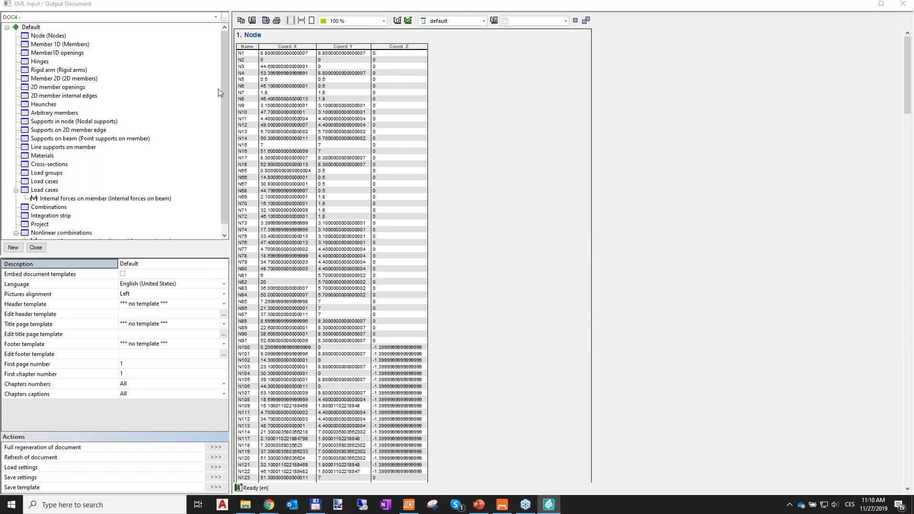
Step: Look through the chapters of the XML document and show the settings of Internal forces on member under Load cases
scroll(465, 334, down, 3)
scroll(465, 334, down, 10)
scroll(447, 336, up, 13)
click(478, 505)
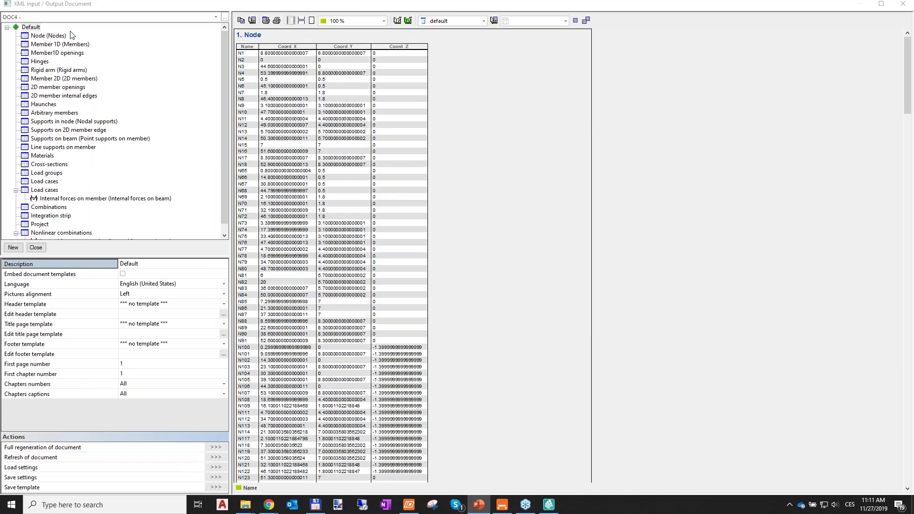
click(47, 199)
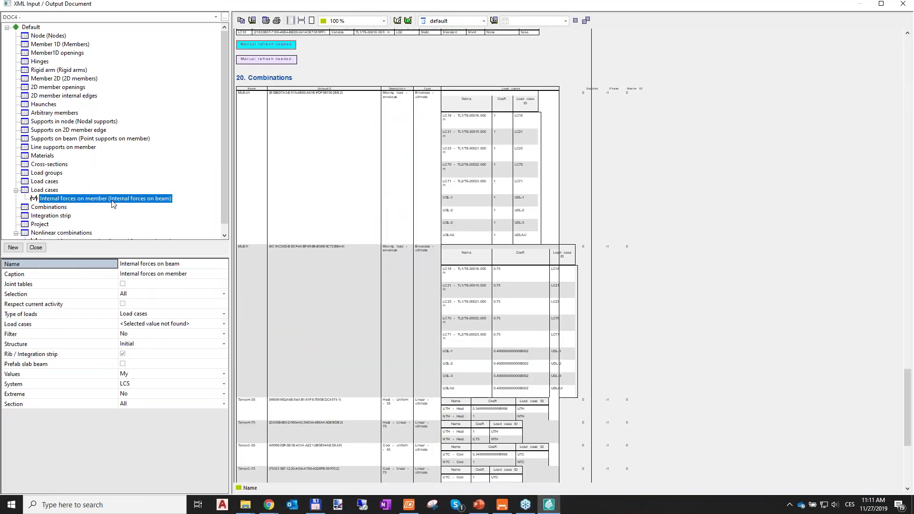
Step: Limit the Internal forces on member chapter to a list selection containing only member B6
click(139, 295)
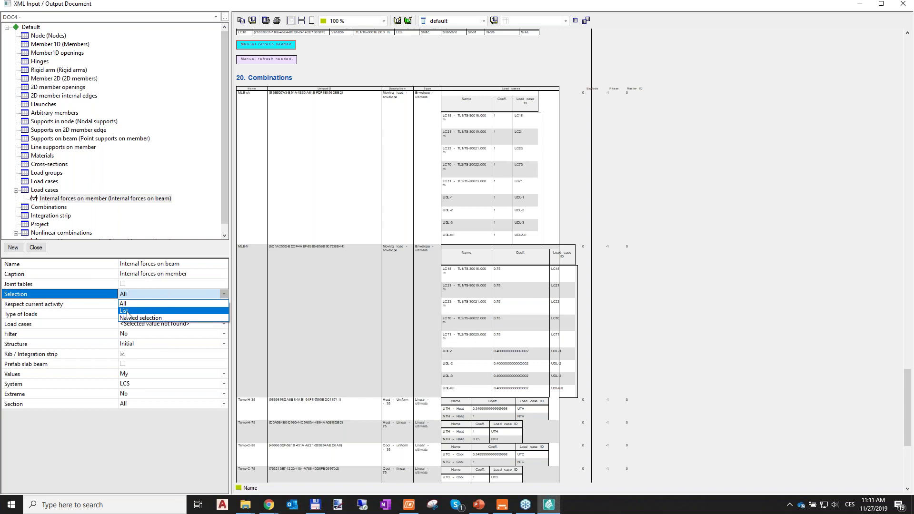
click(128, 312)
click(224, 305)
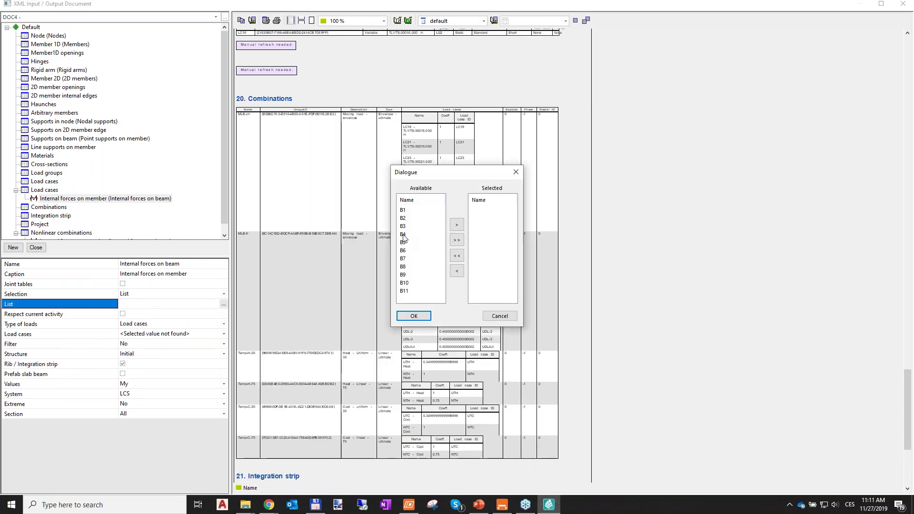
click(413, 252)
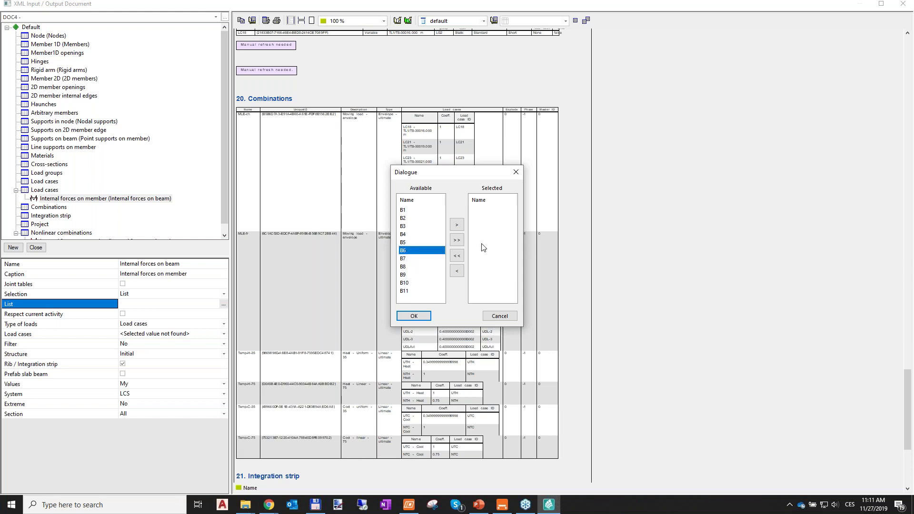
click(461, 226)
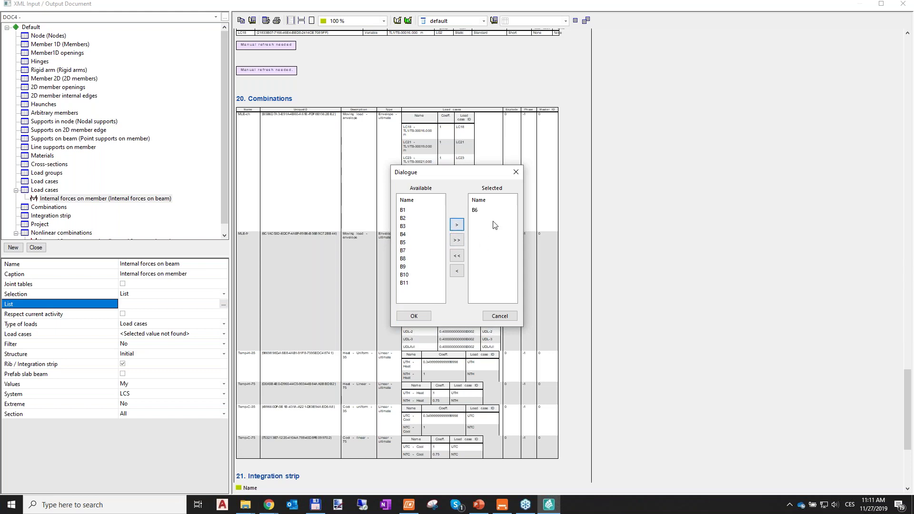
click(419, 316)
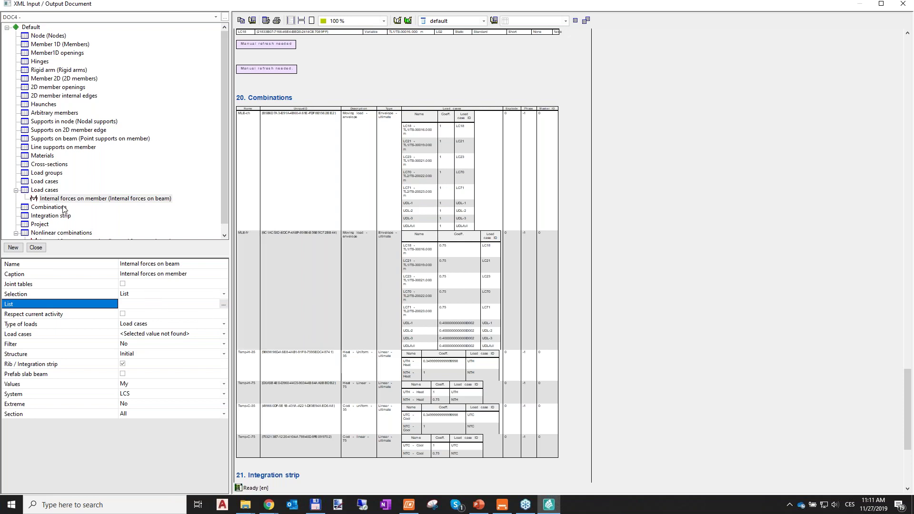
Step: Set the filter of the first Load cases chapter to List elements and open its element list for editing
click(45, 183)
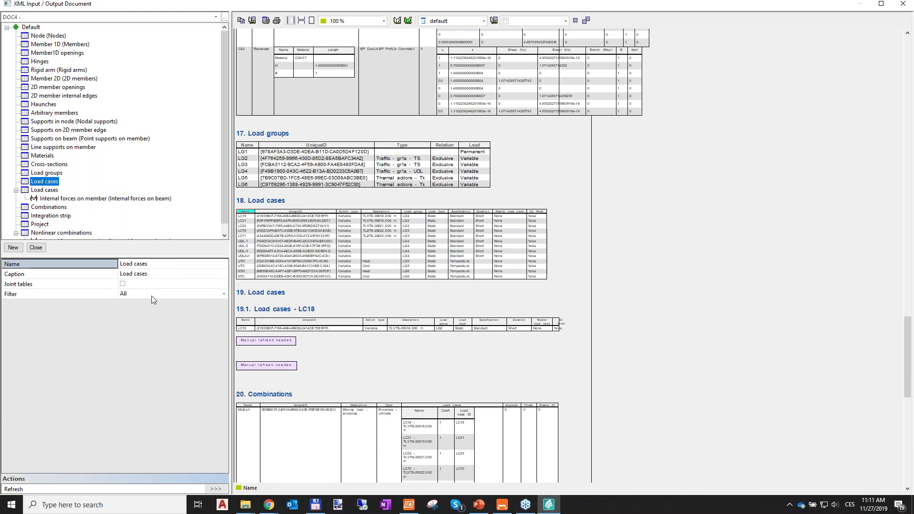
click(224, 294)
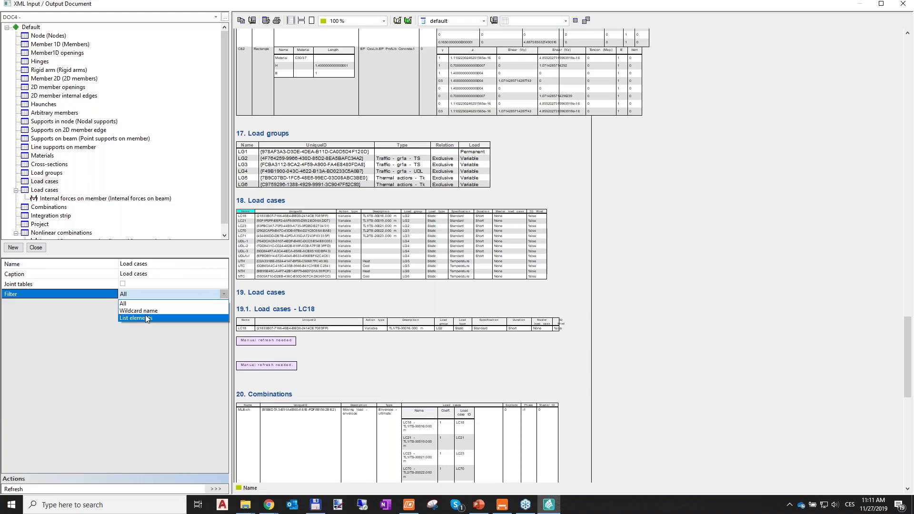
click(150, 317)
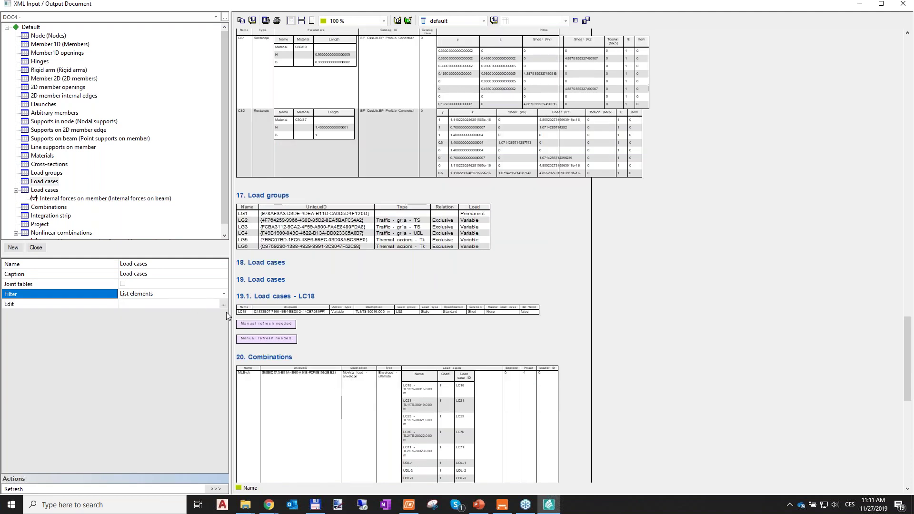
click(223, 305)
click(372, 218)
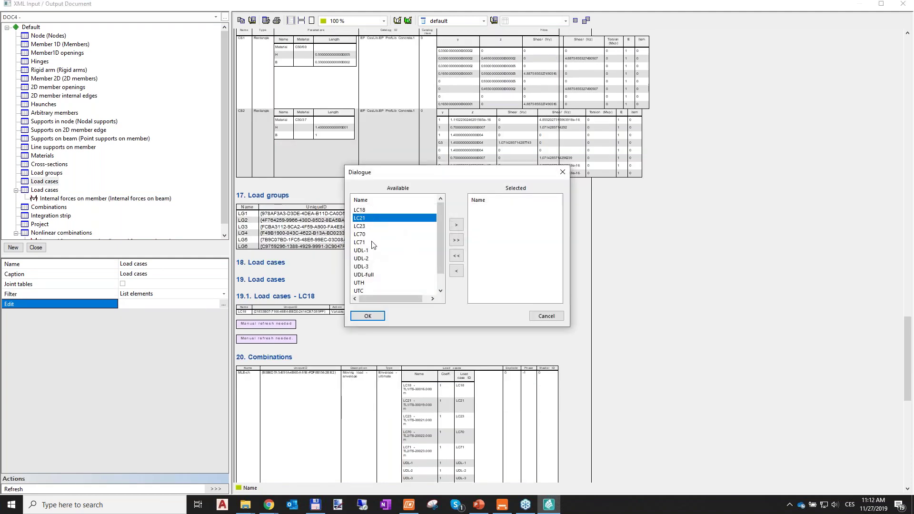
click(367, 210)
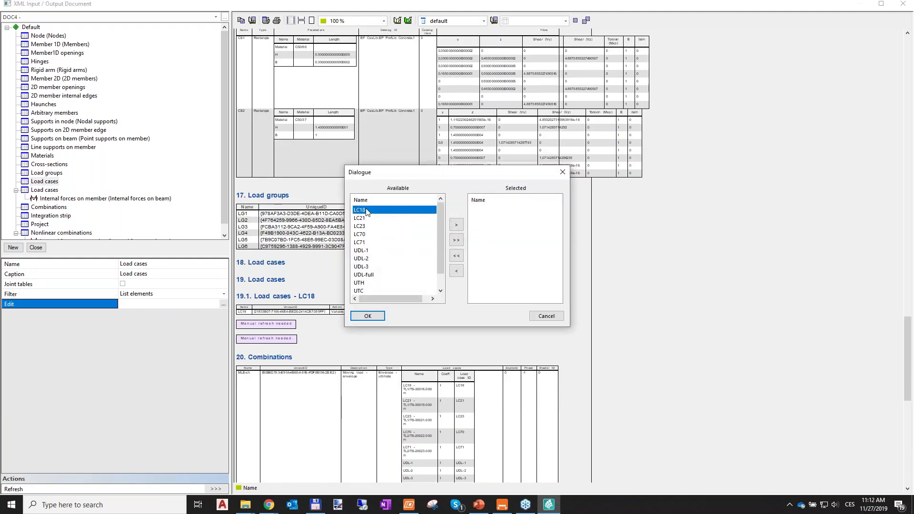
click(367, 226)
click(365, 213)
click(367, 219)
click(366, 211)
shift+click(362, 241)
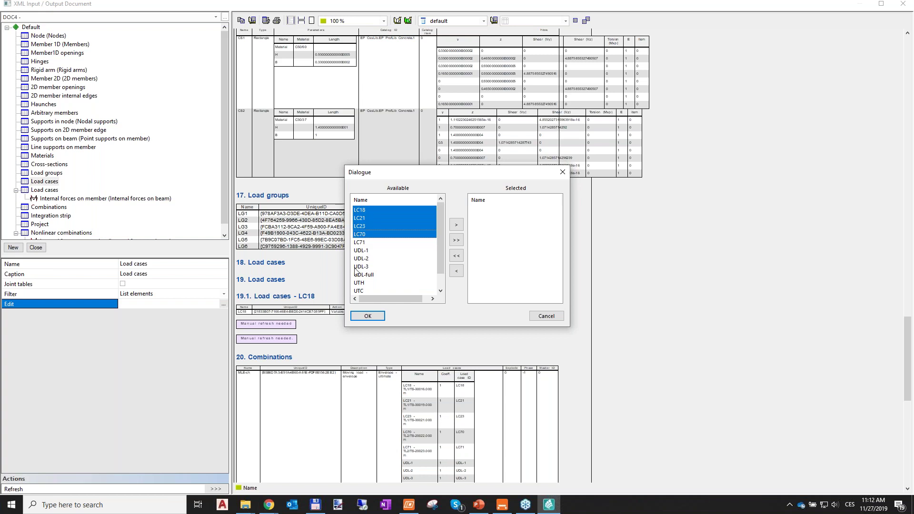
click(367, 226)
click(368, 211)
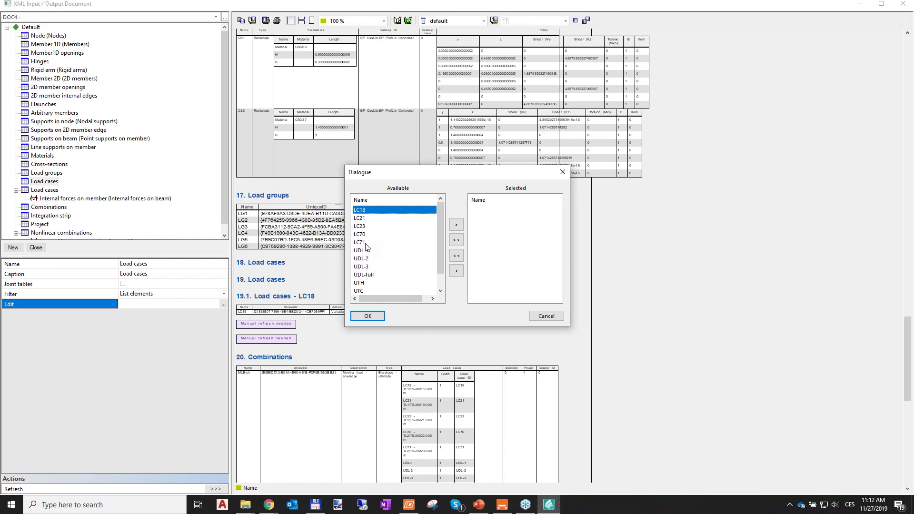
shift+click(366, 244)
Step: Include load cases LC18, LC70, UDL-1, UDL-2, UDL-3 and UDL-full in the Load cases chapter's list and confirm
click(365, 212)
ctrl+click(365, 234)
ctrl+click(365, 250)
ctrl+click(366, 258)
ctrl+click(367, 267)
ctrl+click(364, 275)
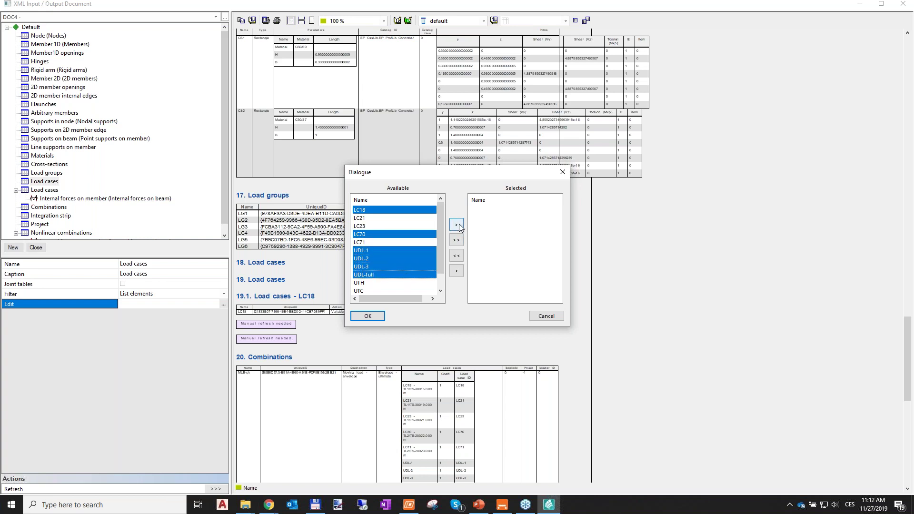
click(457, 225)
click(354, 318)
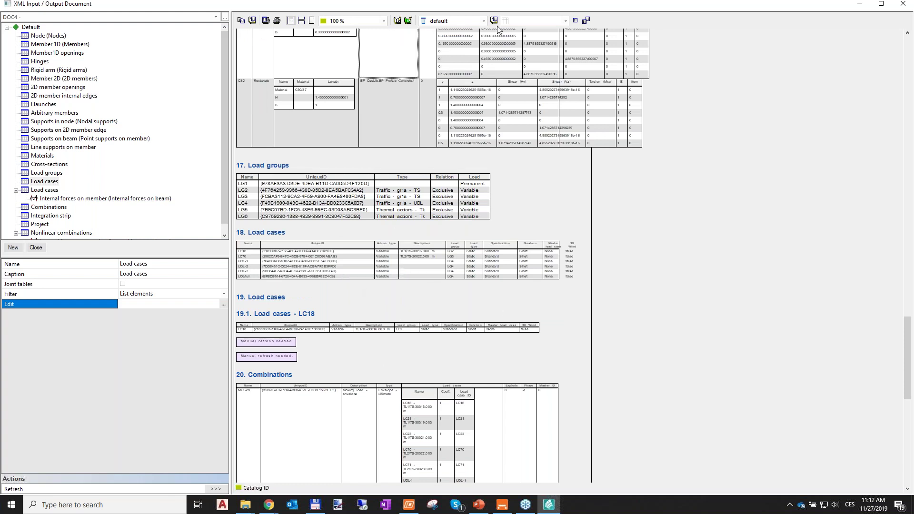
Step: Show the XML export settings and save location for model-2.xml without exporting, and close the XML document
scroll(543, 232, up, 1)
scroll(544, 235, up, 20)
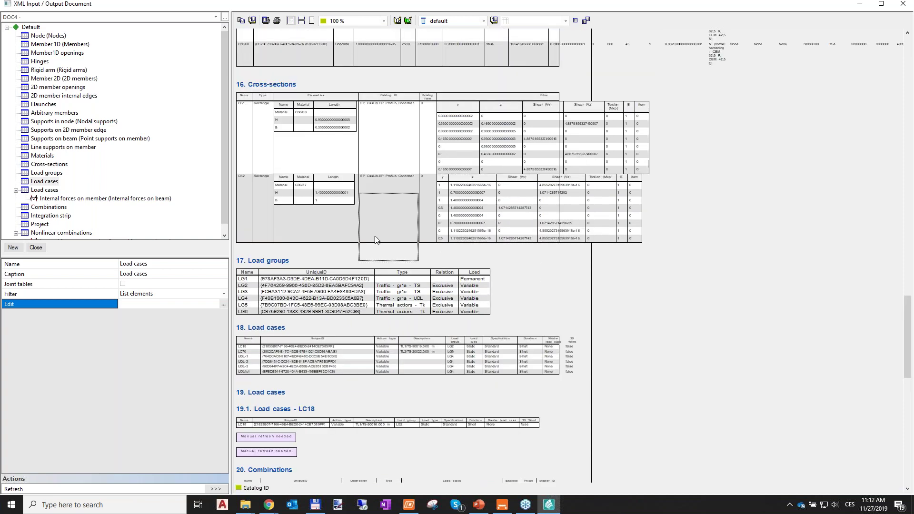
scroll(509, 301, up, 7)
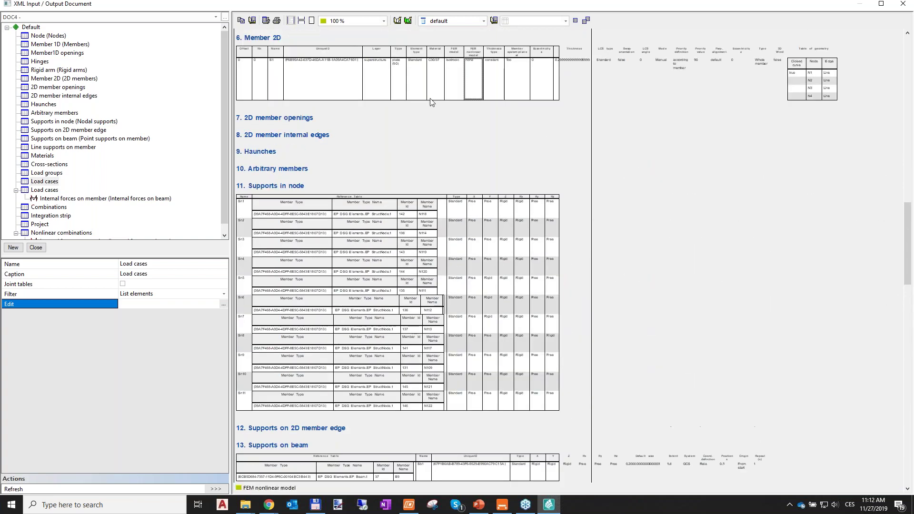
click(241, 22)
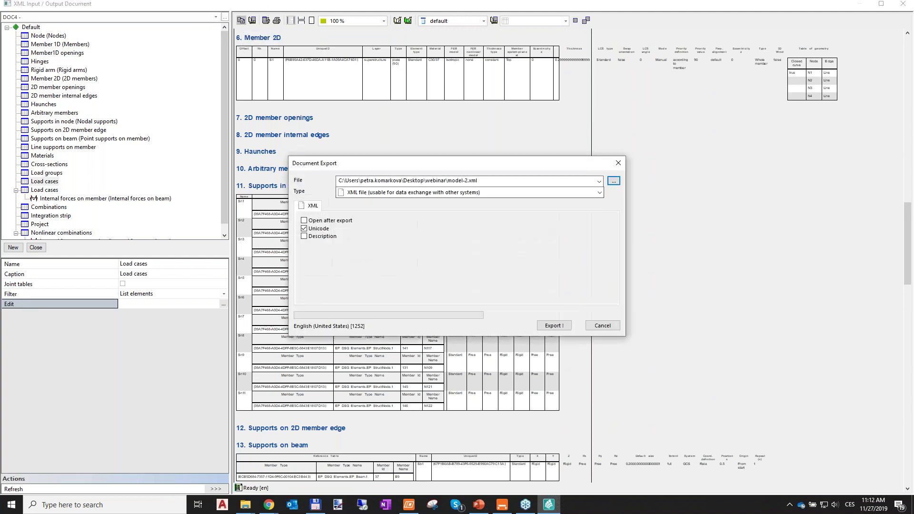
click(614, 181)
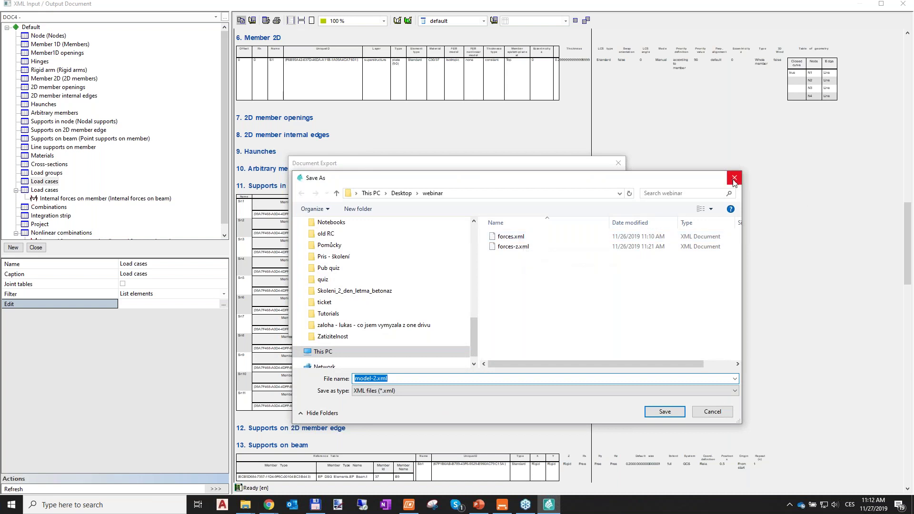
key(Return)
click(601, 327)
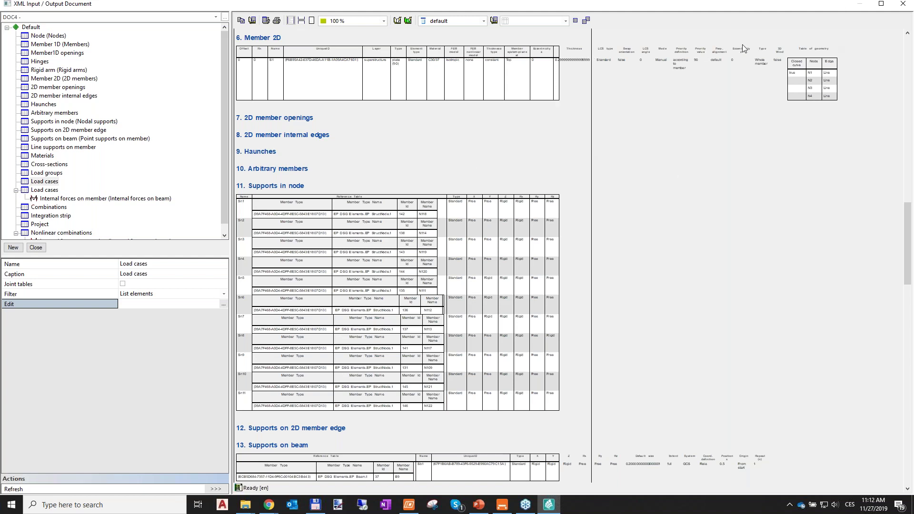
click(903, 4)
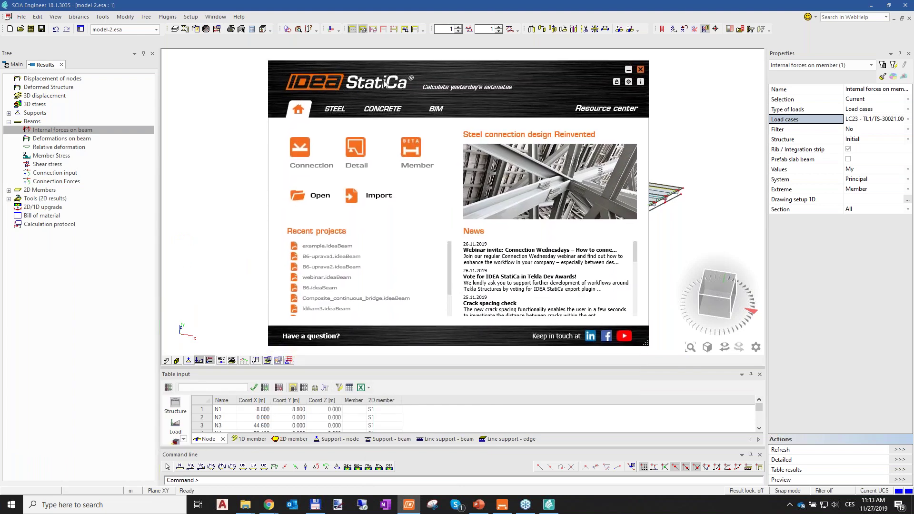
Step: Switch to IDEA StatiCa, launch the concrete Beam application and start a new project
click(385, 108)
click(320, 171)
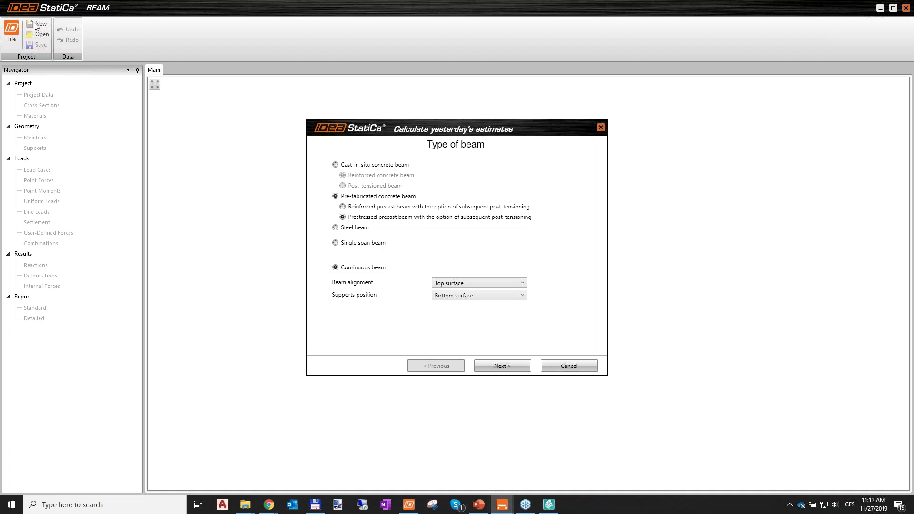
drag(425, 137, 451, 124)
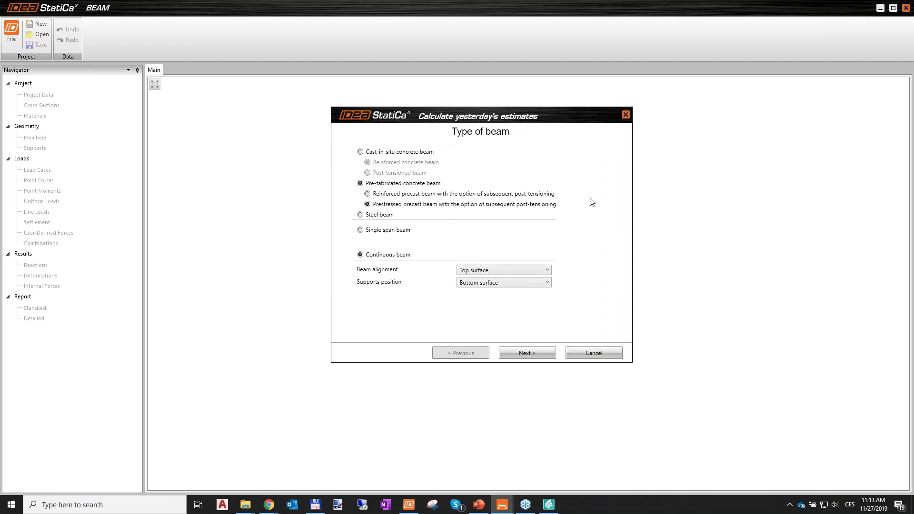
drag(466, 120, 457, 117)
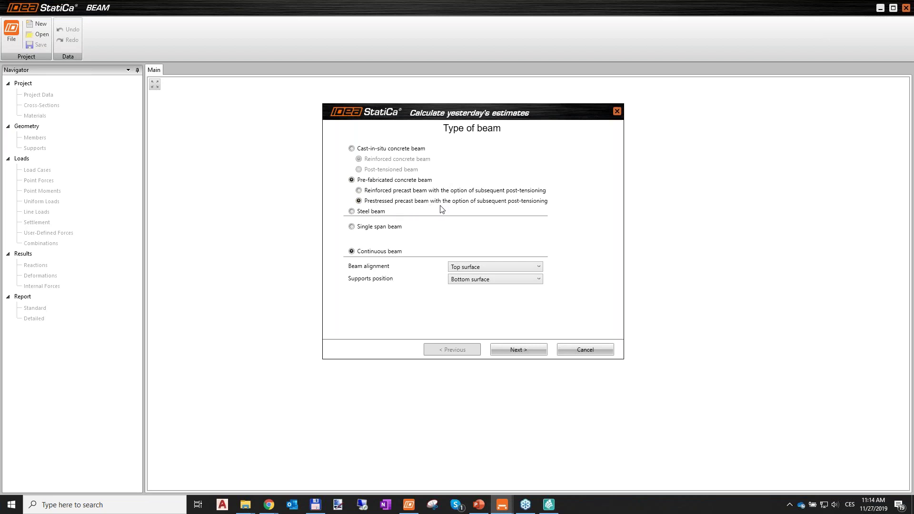
Step: Accept a continuous prestressed precast beam with optional subsequent post-tensioning, aligned to the top surface with bottom-surface supports
mouse_move(402, 205)
click(360, 201)
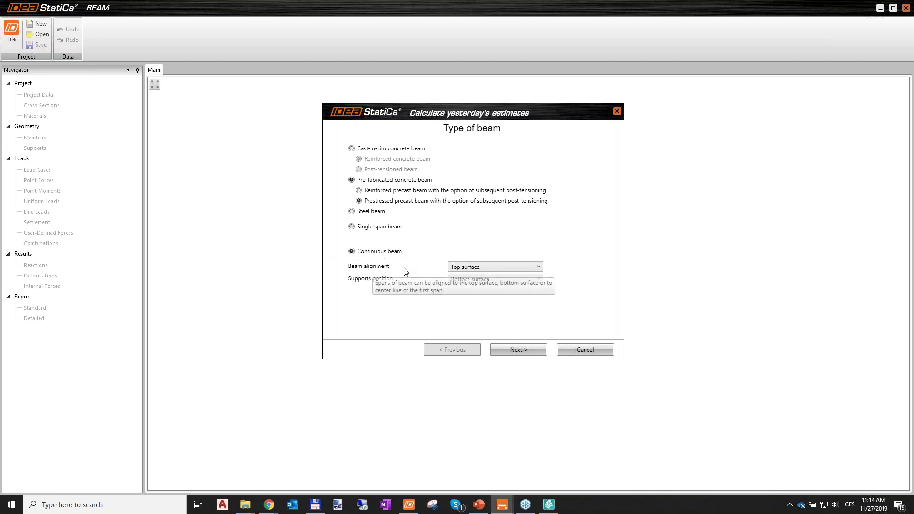
mouse_move(373, 284)
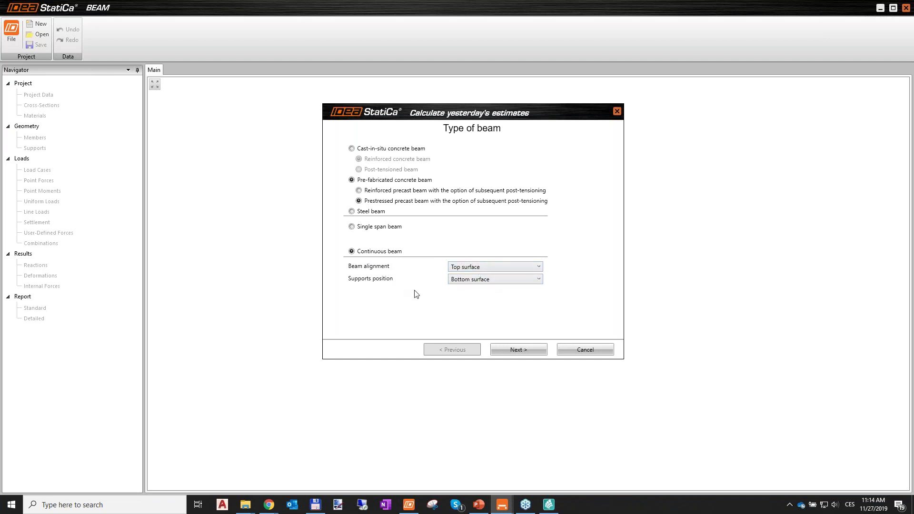
mouse_move(413, 269)
click(526, 349)
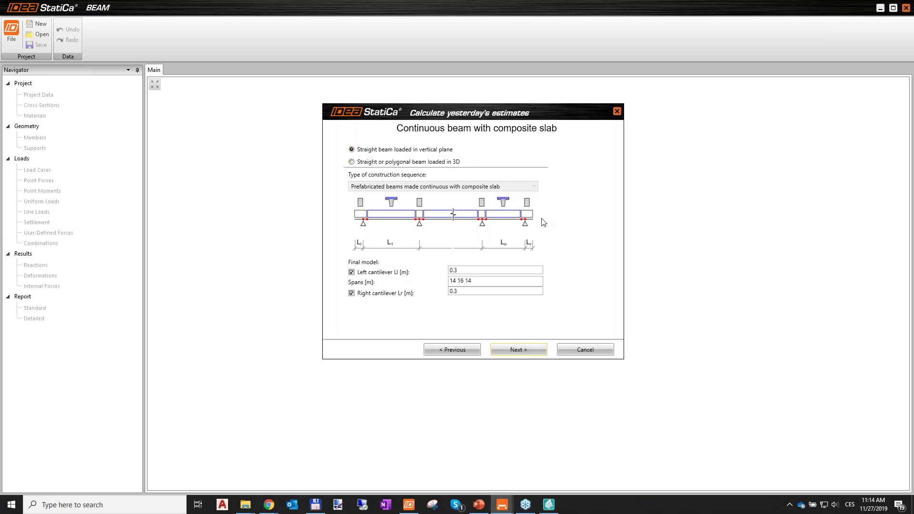
Step: Define the beam with a 0.3 m left cantilever and spans of 14, 16 and 14 m, and continue to the code settings
click(459, 268)
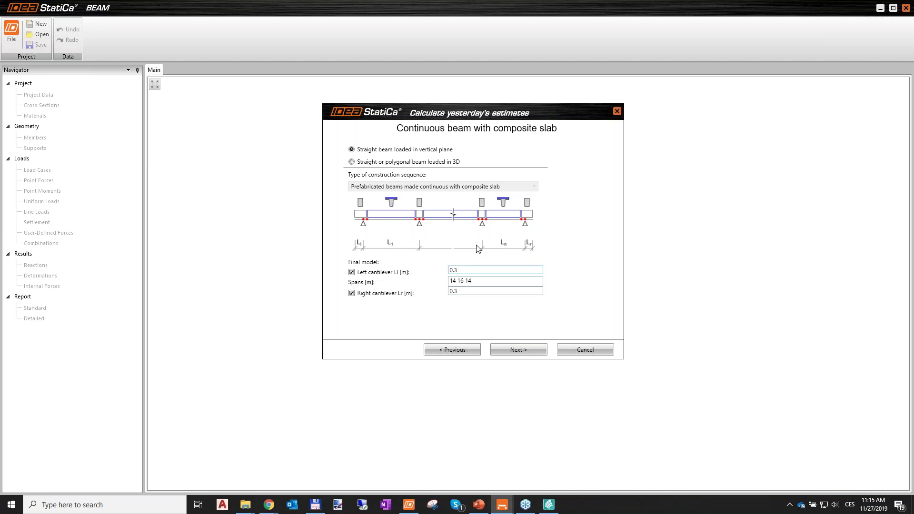
double_click(466, 269)
text(0.3)
click(488, 283)
drag(488, 283, 449, 290)
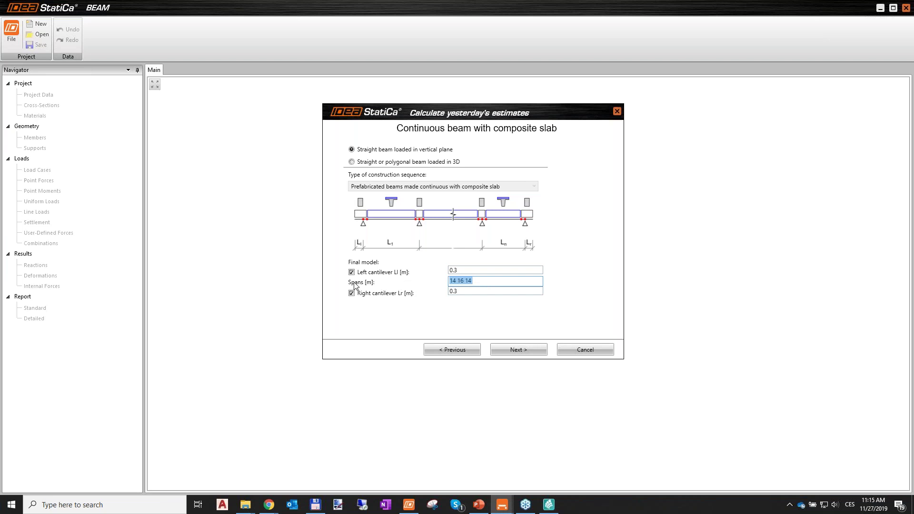
click(451, 281)
click(534, 353)
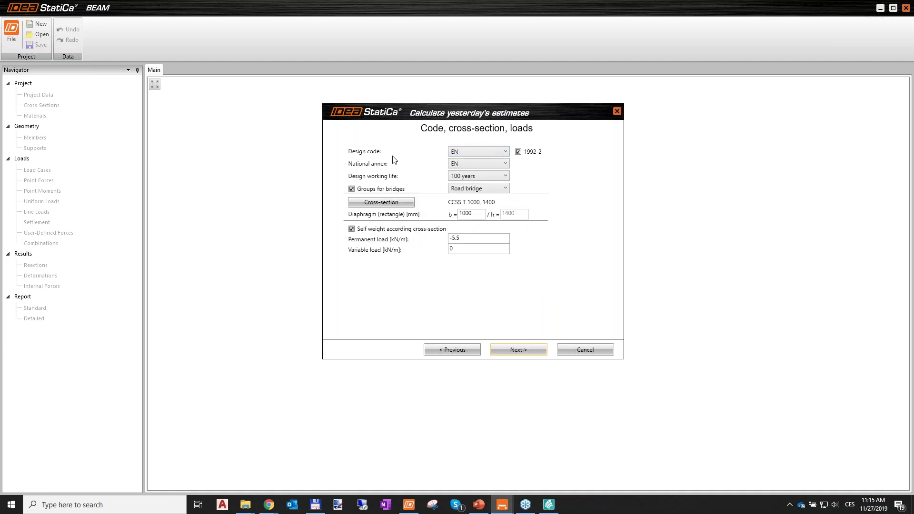
Step: Review the design code, national annex and bridge type options for the new beam
drag(451, 113, 461, 97)
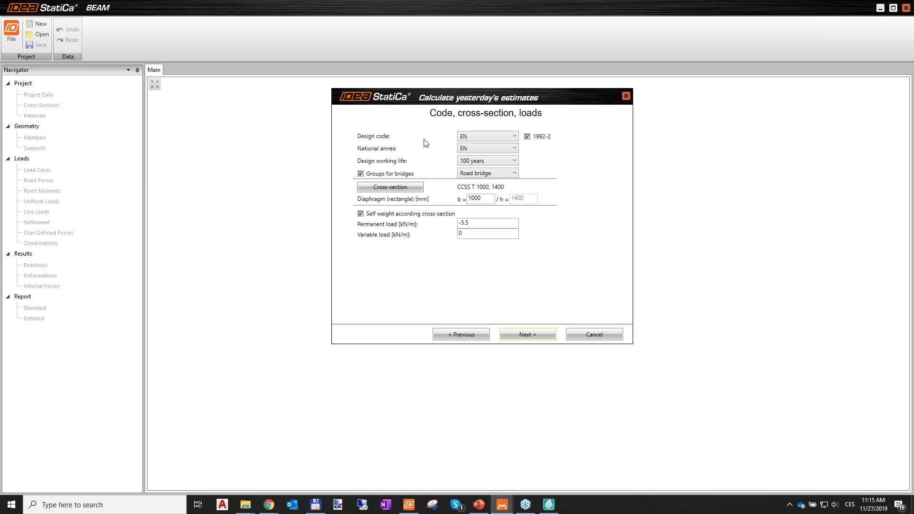
click(467, 138)
click(507, 138)
click(478, 149)
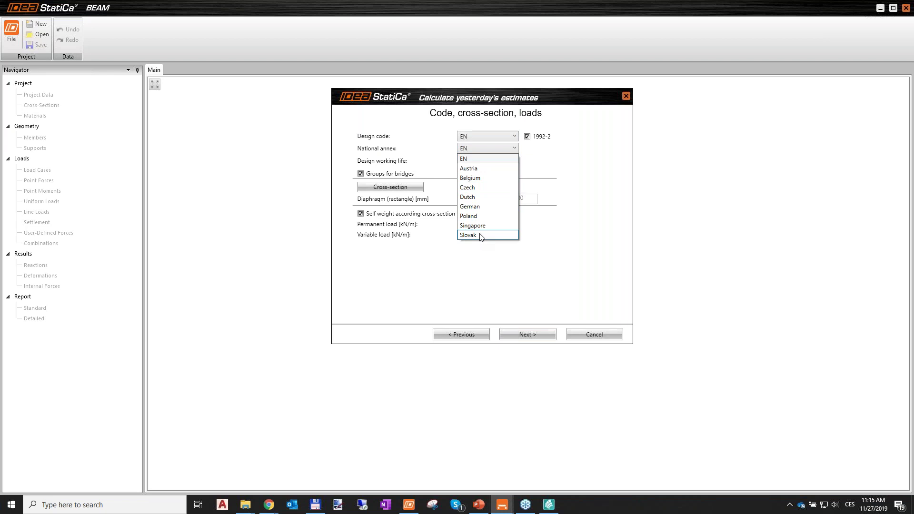
click(430, 147)
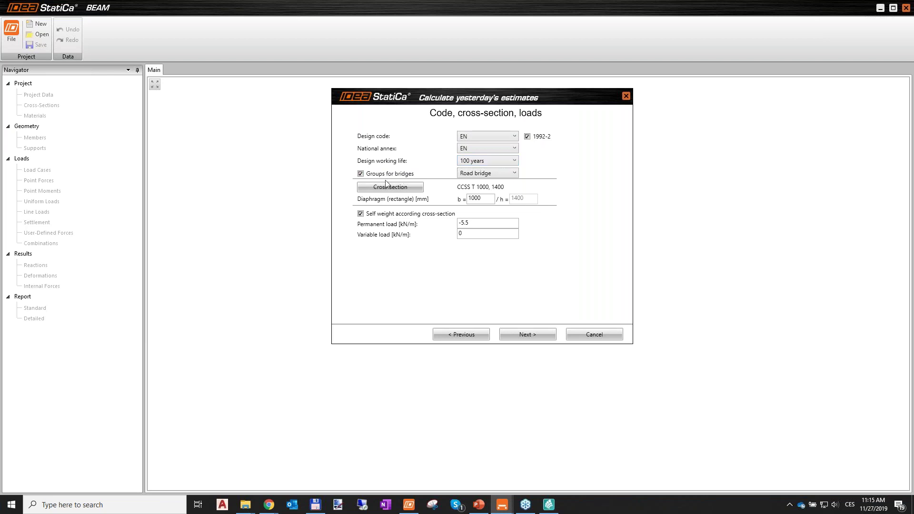
click(485, 175)
click(512, 176)
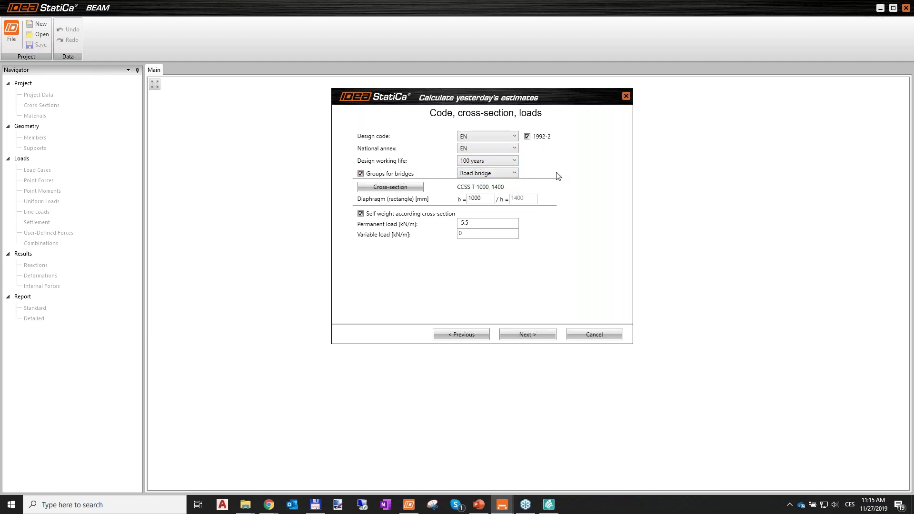
Step: Choose the composite T-shaped cross-section with composite slab for the beam
click(395, 188)
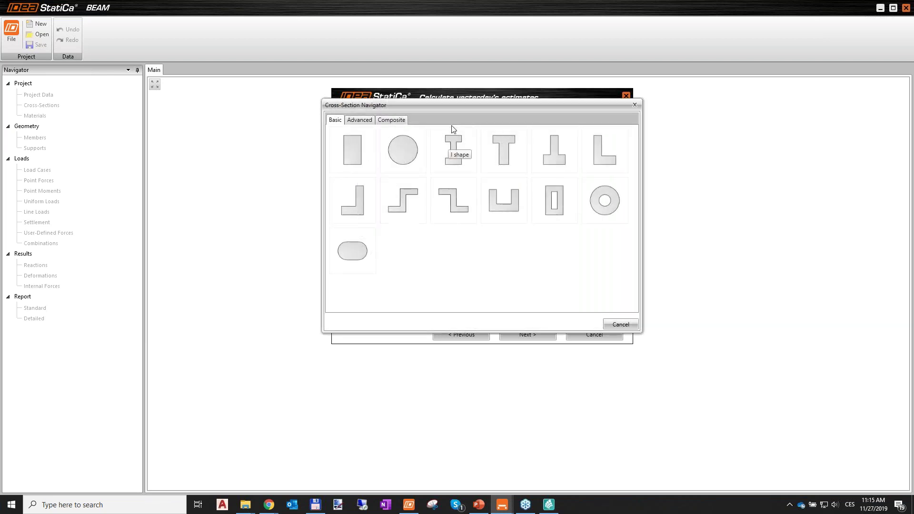
drag(460, 112, 493, 126)
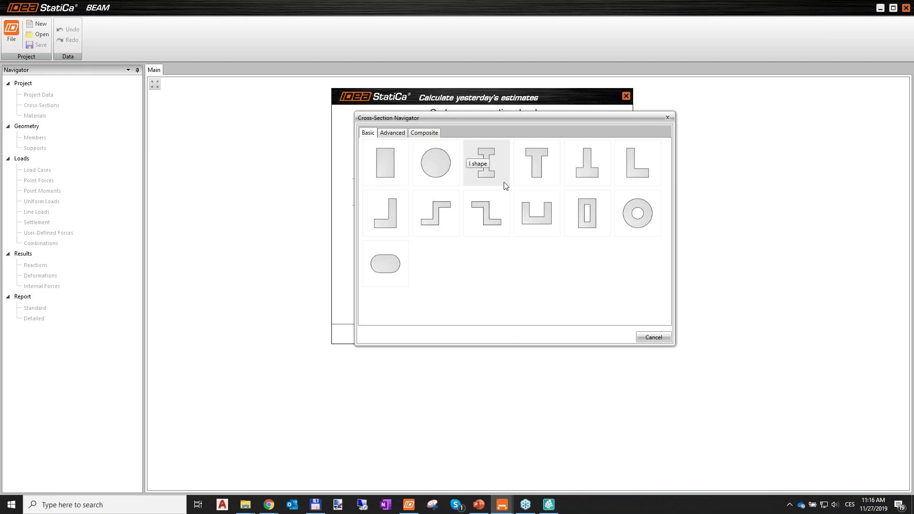
click(436, 135)
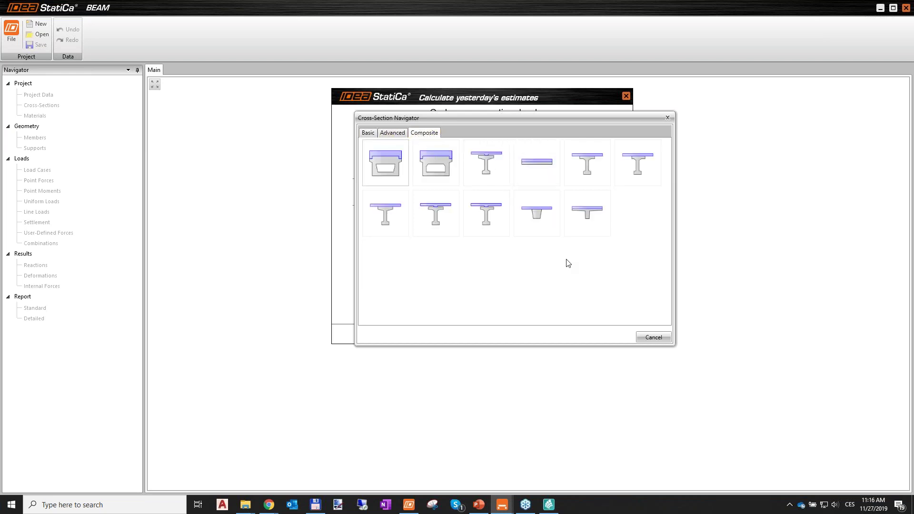
click(598, 207)
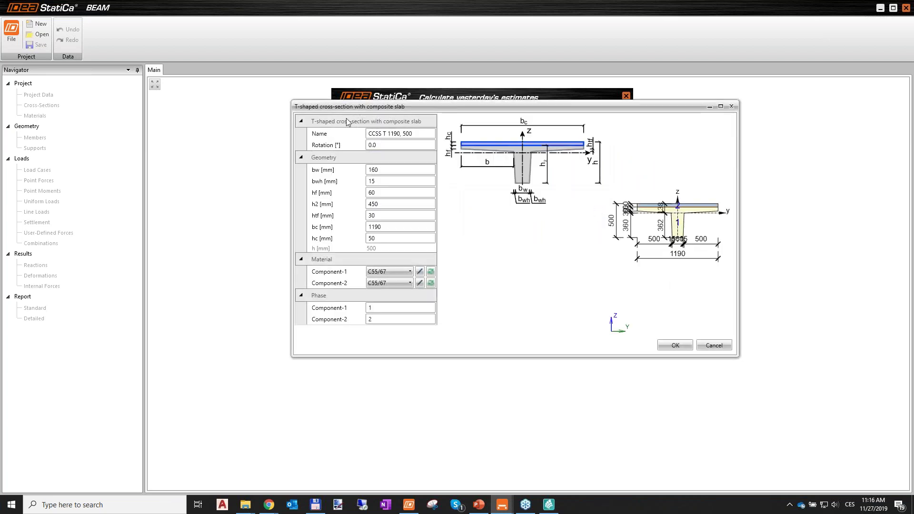
Step: Set the T-section's web width bw to 280 mm, bwh to 50 mm and flange thickness hf to 70 mm
click(403, 170)
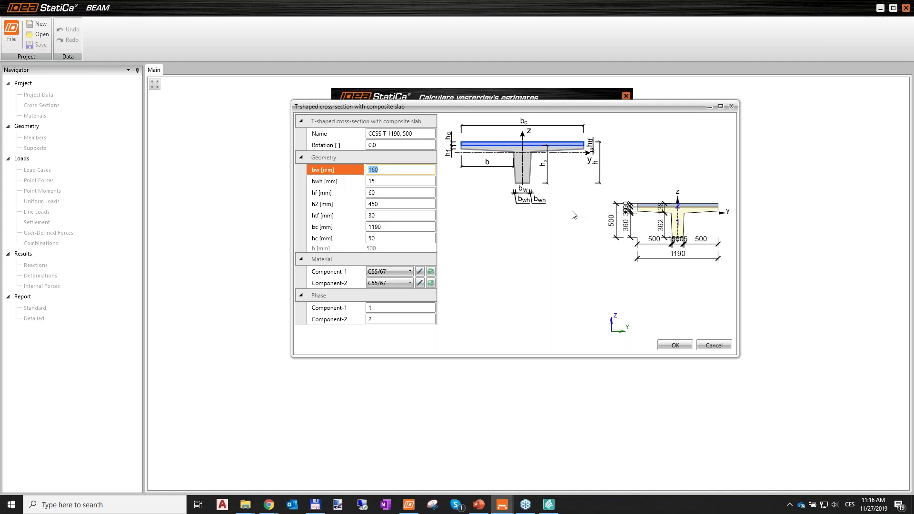
text(280)
click(377, 182)
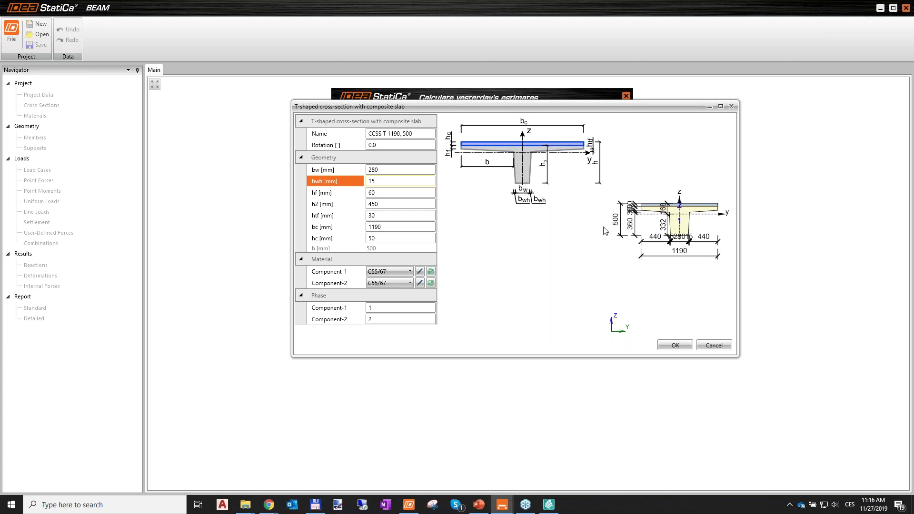
scroll(686, 242, up, 2)
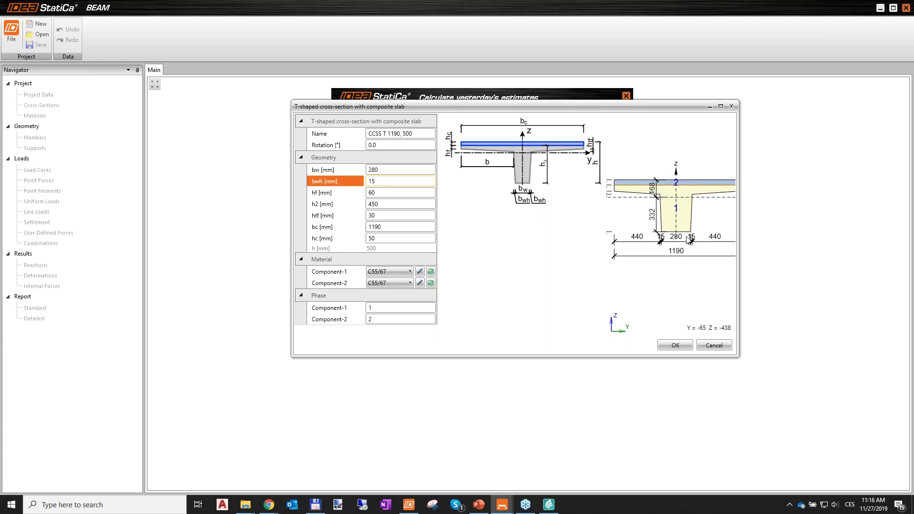
scroll(678, 209, down, 3)
click(345, 184)
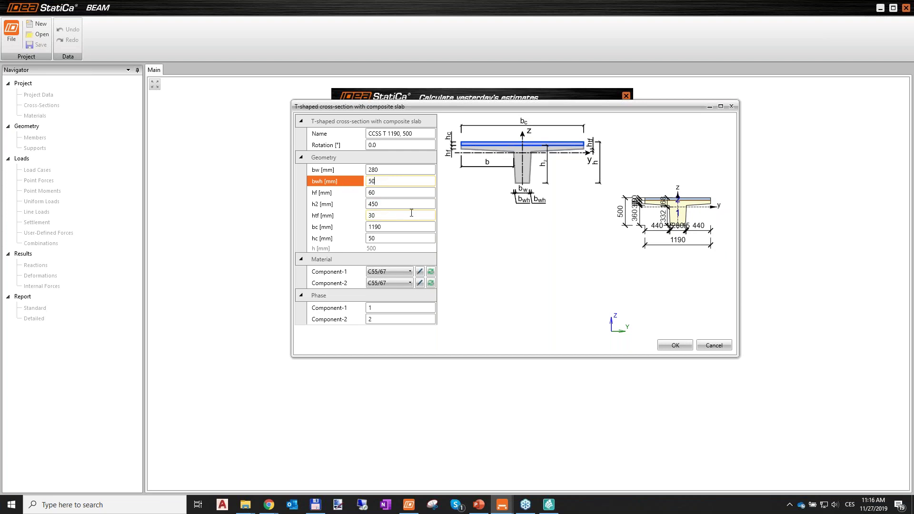
key(Tab)
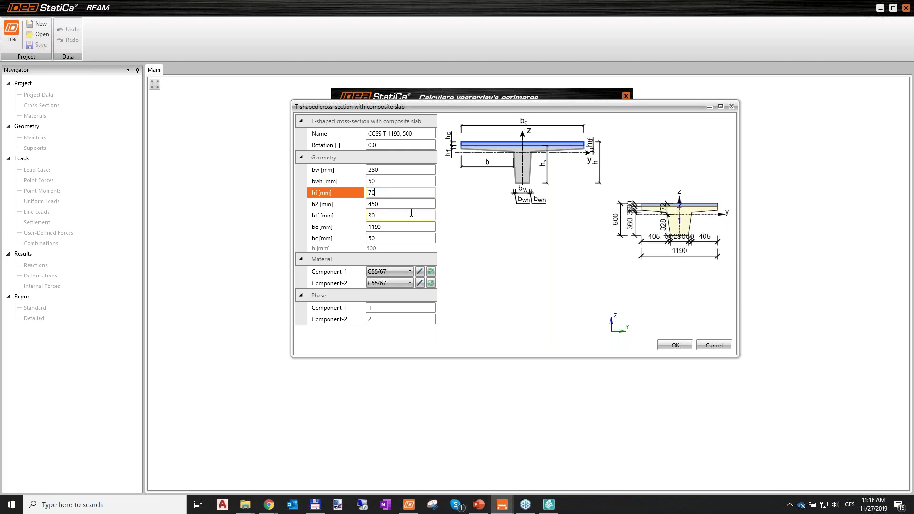
key(Tab)
Step: Set the T-section's depth h2 to 1000 mm and the flange taper htf to 0 mm
text(10)
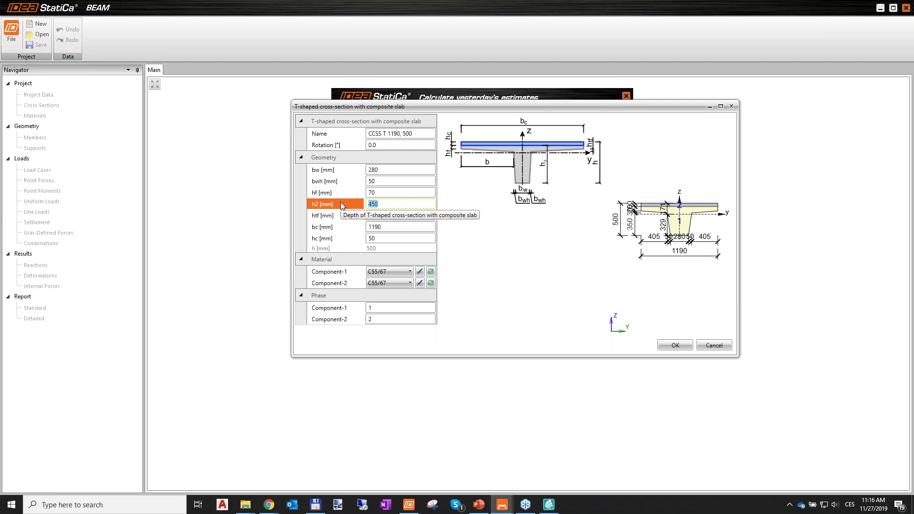
text(00)
key(Tab)
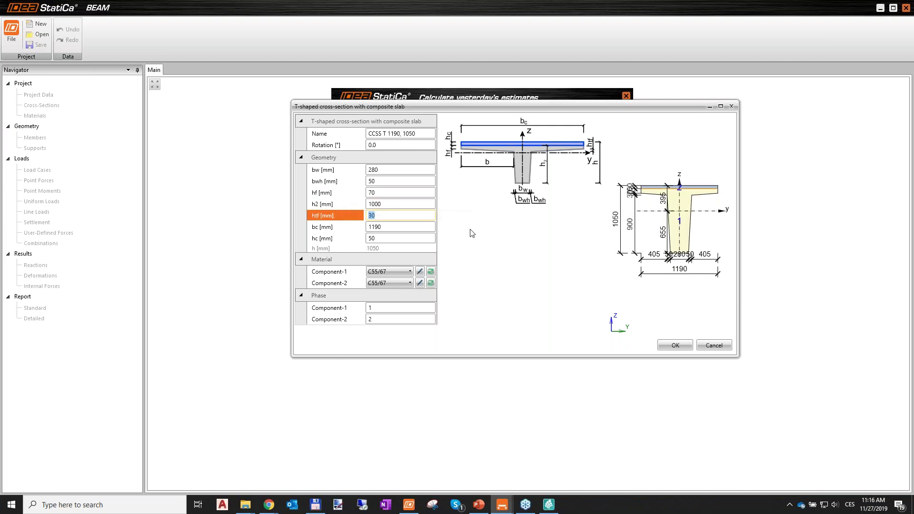
text(0)
Step: Set the composite slab's width bc to 1000 mm and its thickness hc to 200 mm
key(Tab)
text(1190)
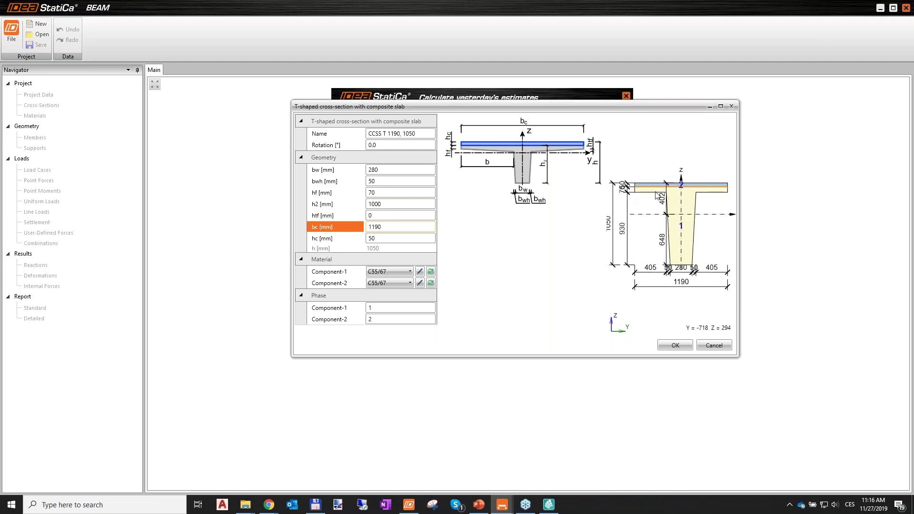
double_click(396, 227)
text(1)
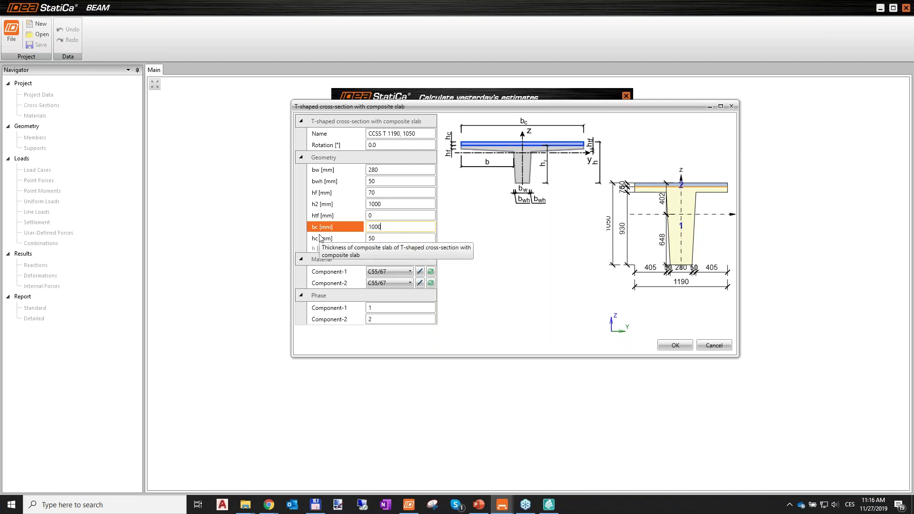
text(000)
click(320, 238)
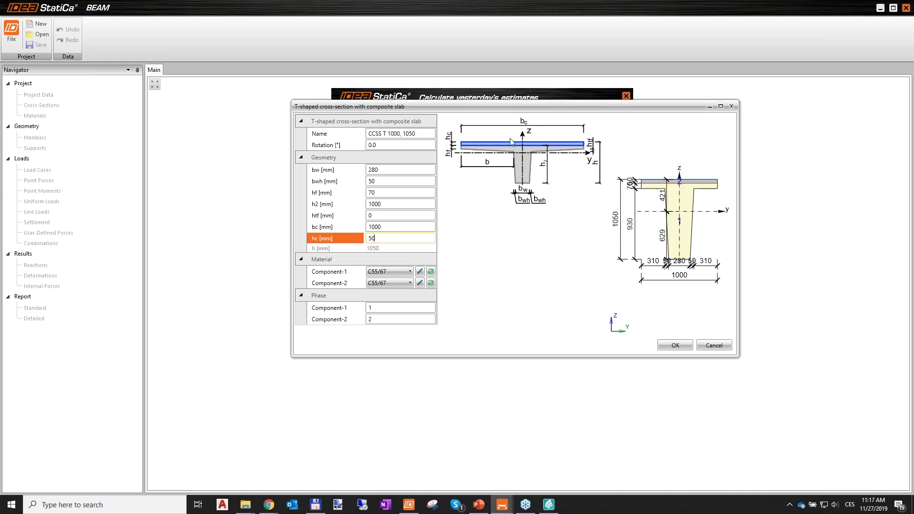
double_click(380, 236)
text(200)
click(389, 228)
scroll(643, 184, up, 2)
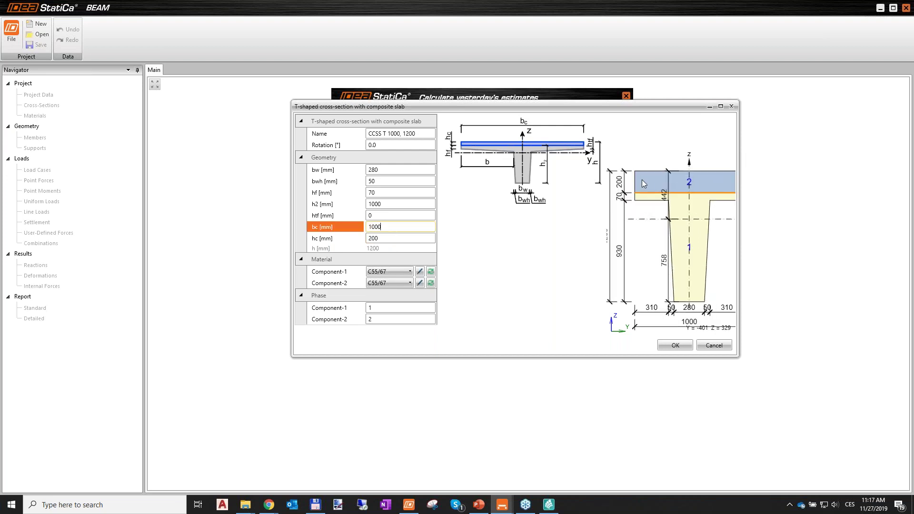
scroll(640, 177, down, 2)
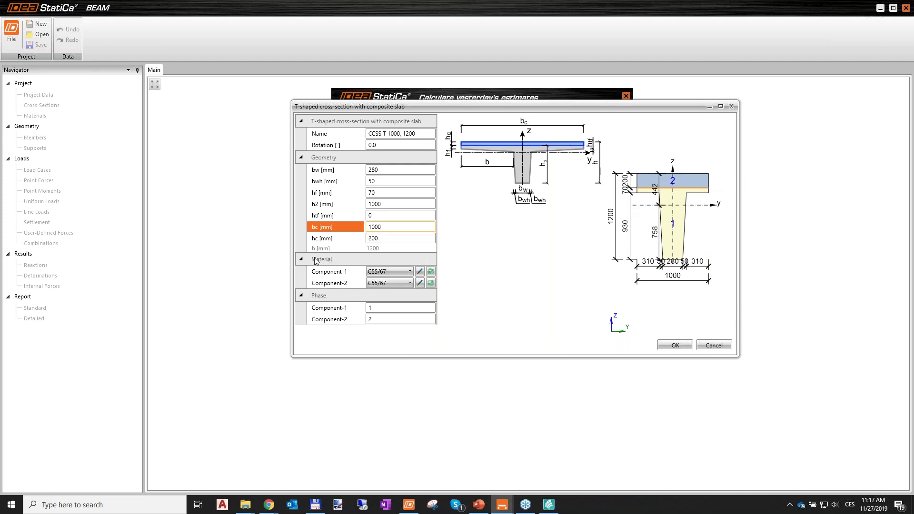
Step: Keep C55/67 for component 1, assign C30/37 to component 2 and accept the cross-section
click(397, 275)
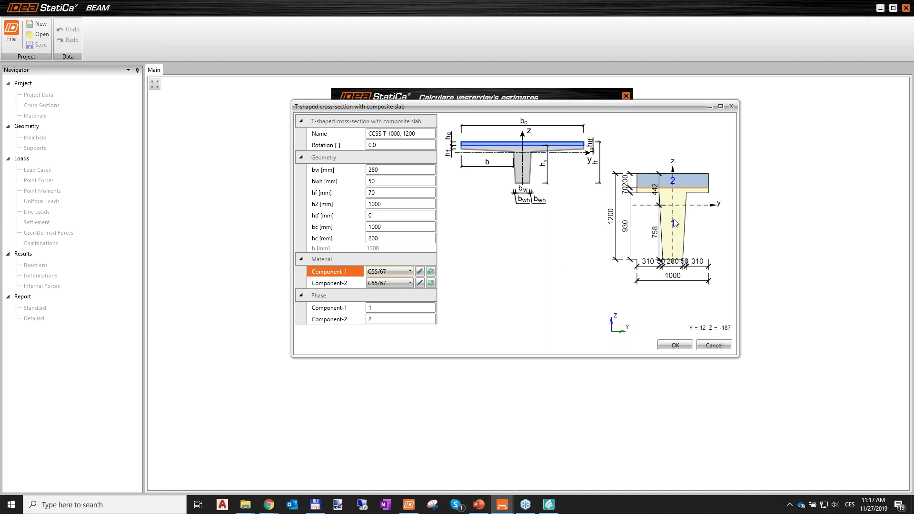
click(393, 273)
click(392, 275)
click(385, 285)
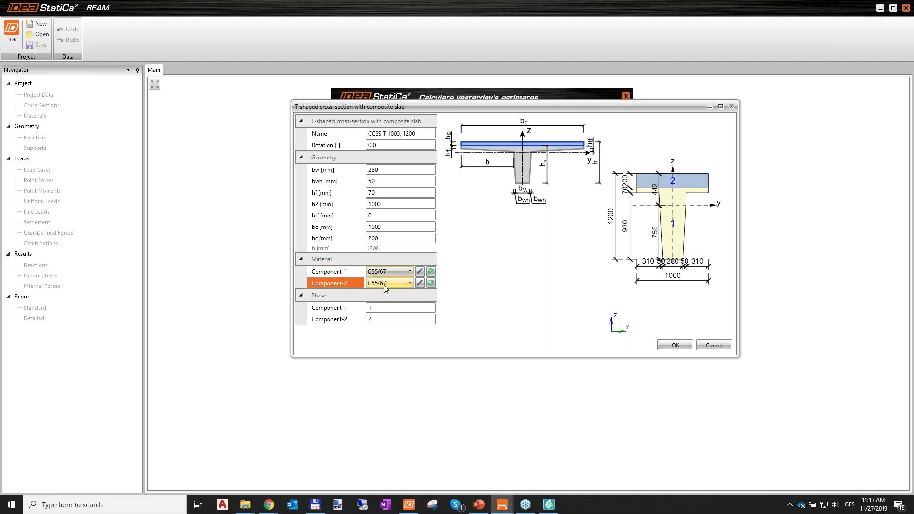
click(389, 305)
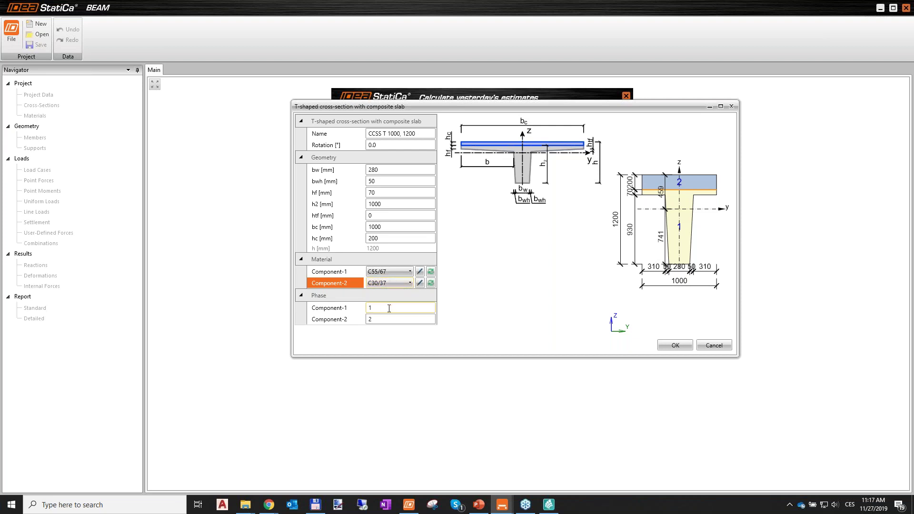
click(681, 347)
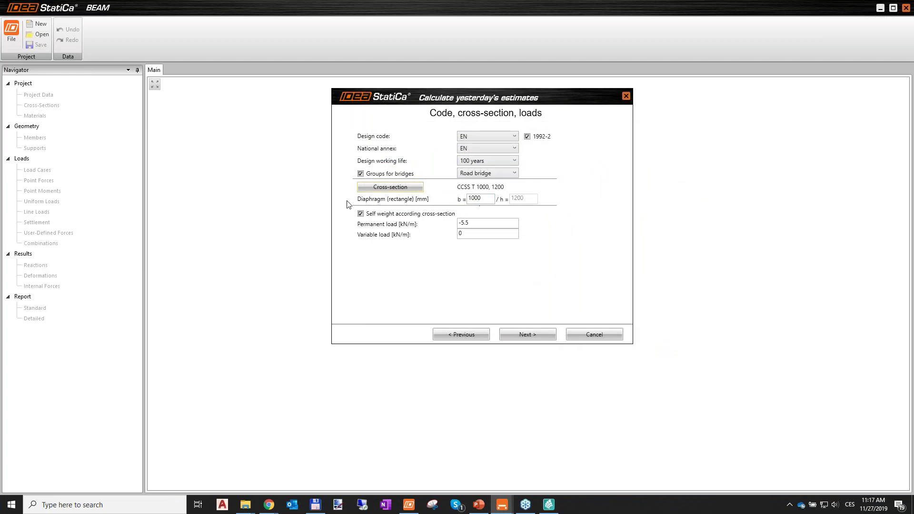
Step: Review the diaphragm width and the permanent load value in the new beam's settings
mouse_move(383, 204)
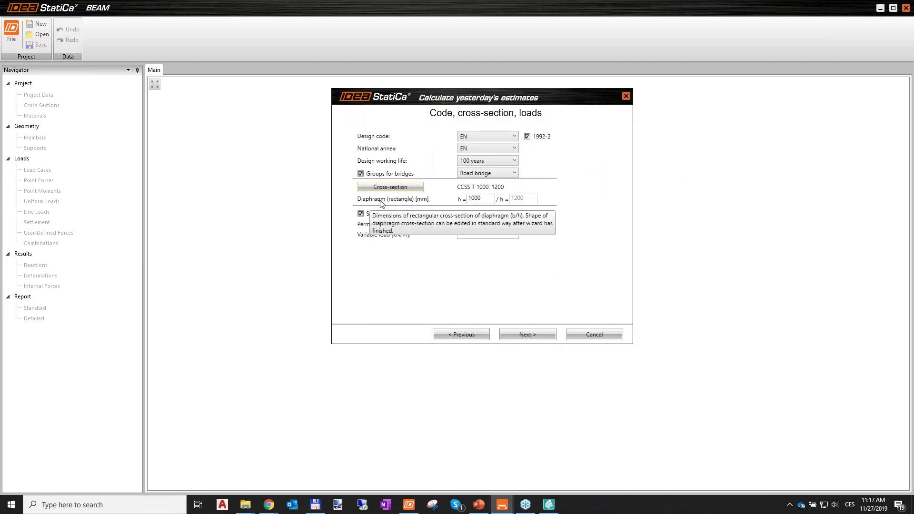
key(Tab)
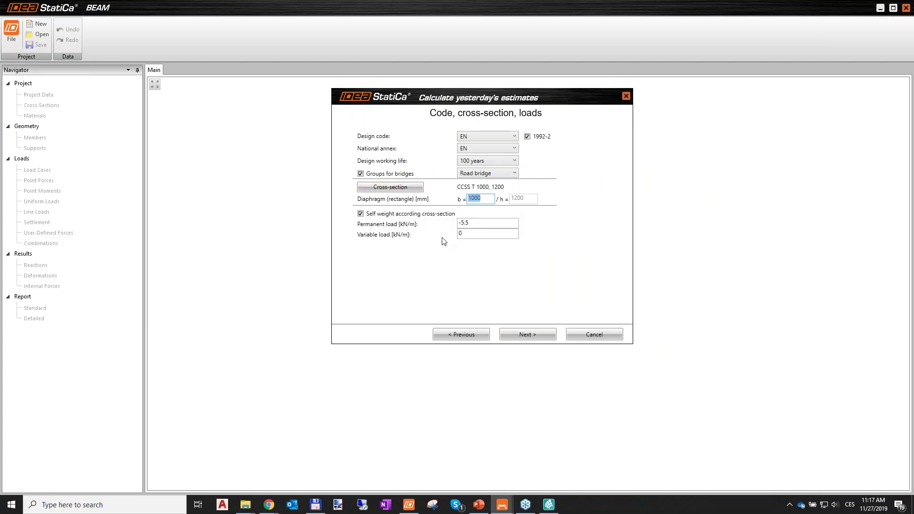
click(487, 199)
drag(537, 97, 537, 83)
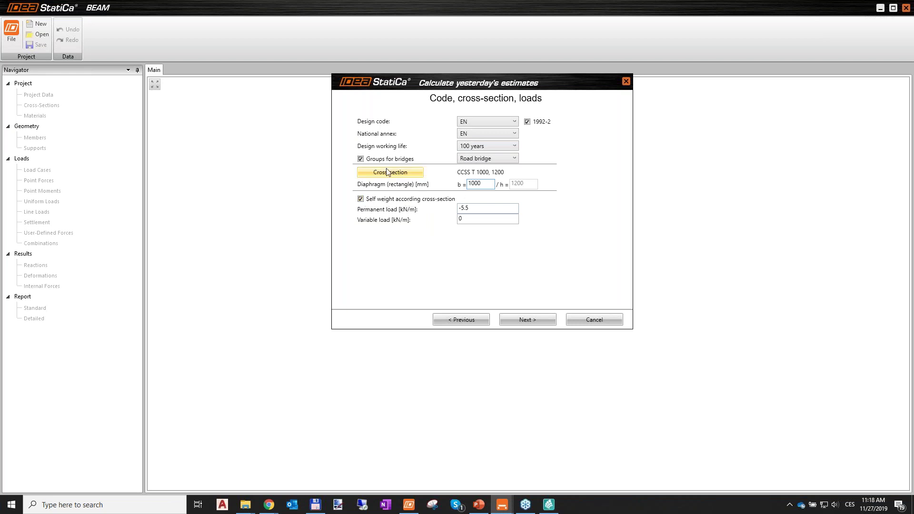
click(483, 209)
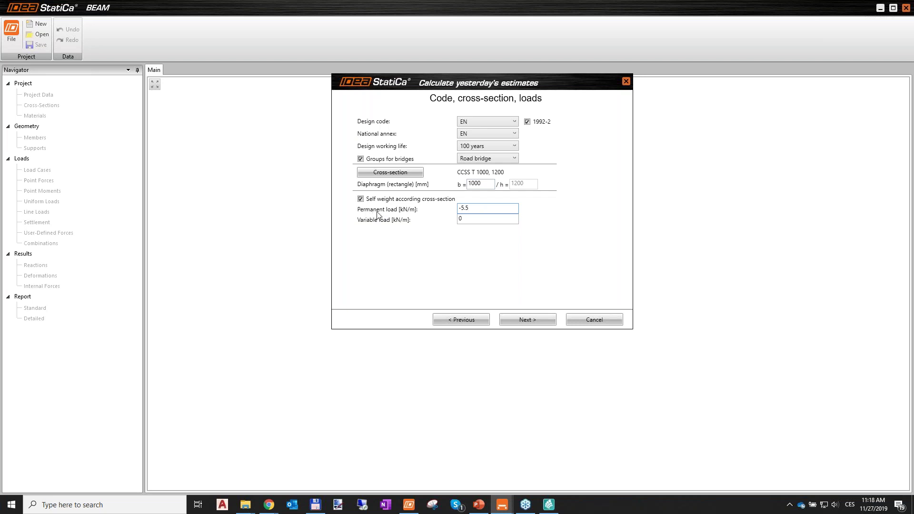
key(ctrl+a)
click(478, 210)
Step: Switch to PowerPoint to view the transverse section scheme, and return to the beam wizard
click(479, 505)
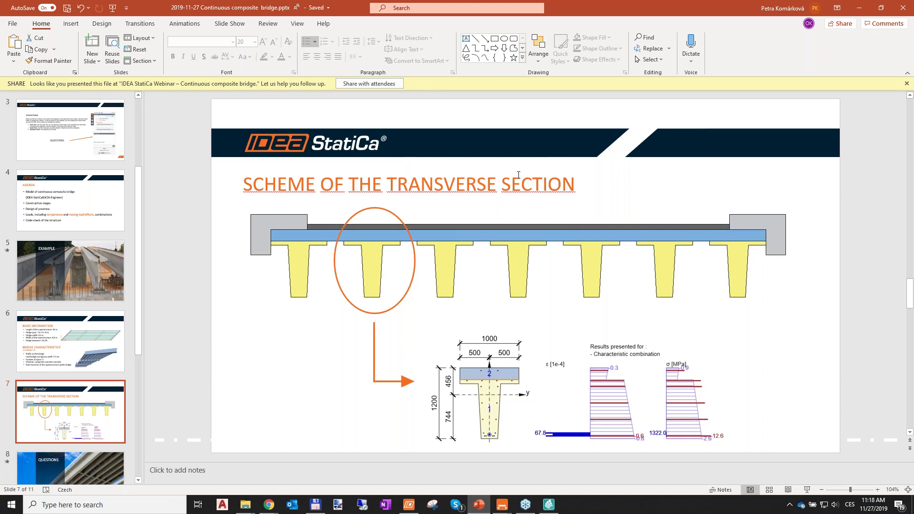
key(super+Down)
key(super+Down)
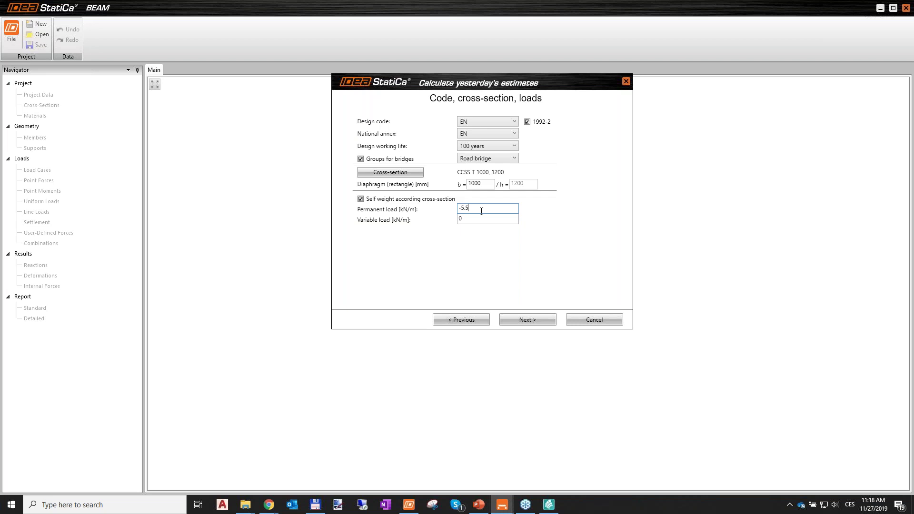
Step: Keep the permanent load of -5.5 kN/m and continue to the beam parameters and global time axis
drag(485, 207, 453, 210)
key(Tab)
click(535, 319)
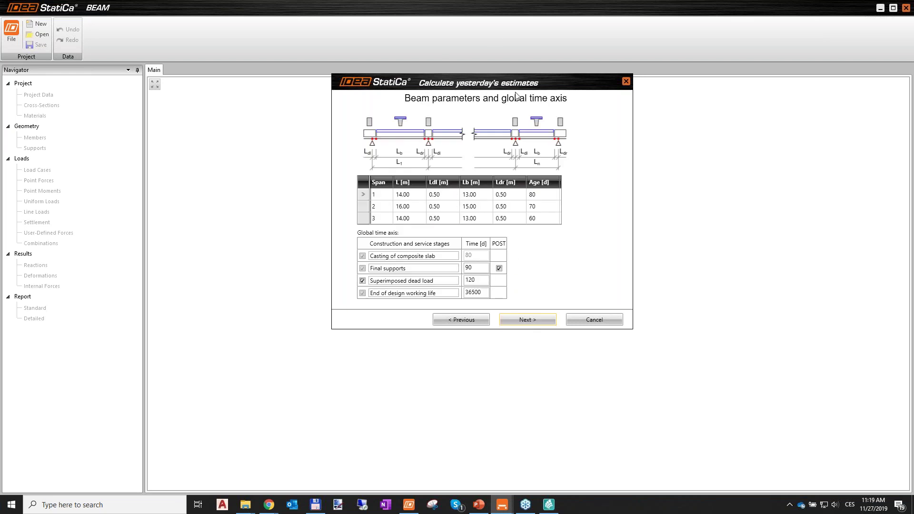
Step: Examine the left and right diaphragm lengths and the beam ages of the three spans
drag(511, 85, 494, 113)
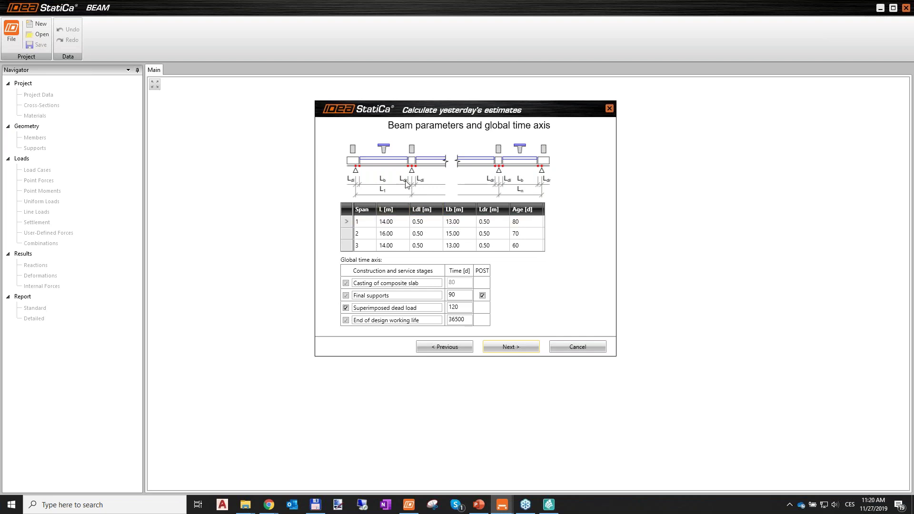
click(424, 223)
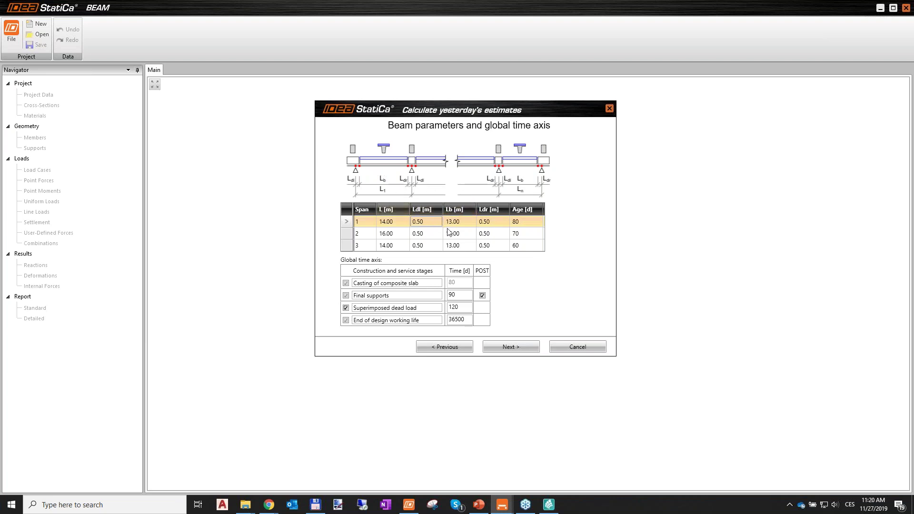
click(421, 221)
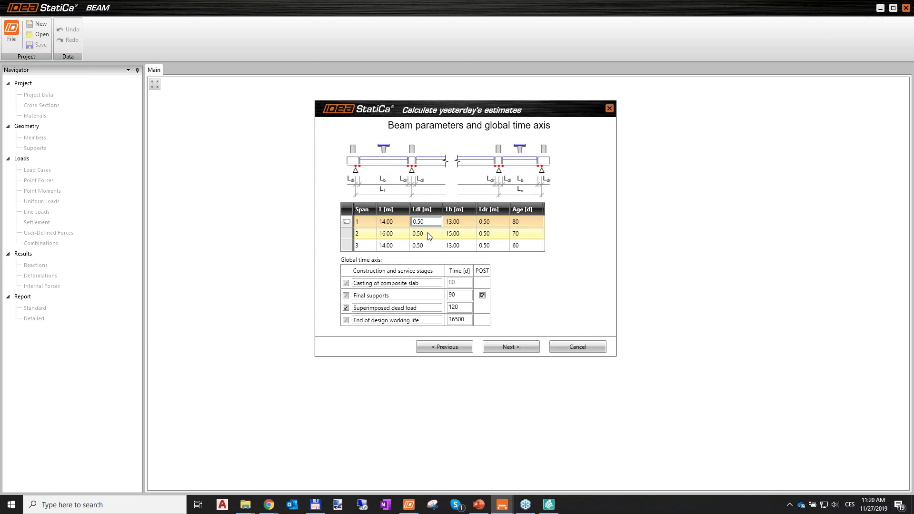
click(428, 230)
key(Down)
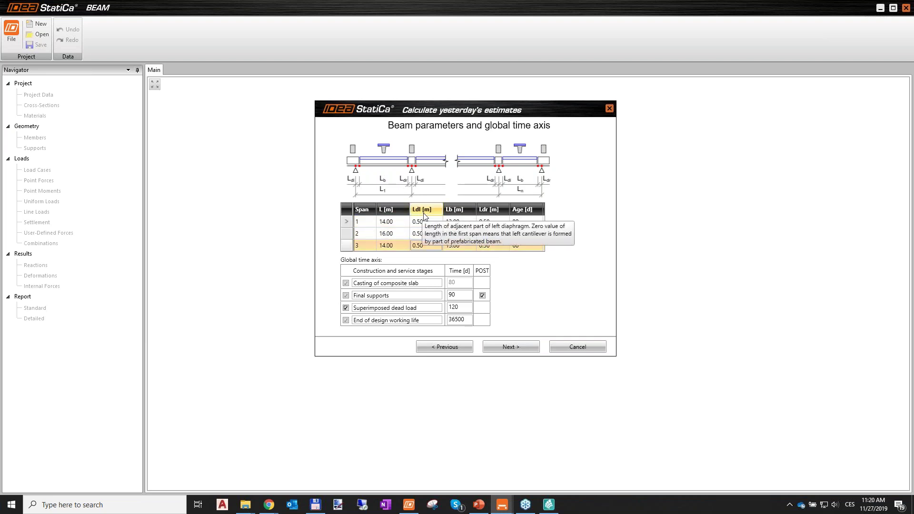
click(498, 222)
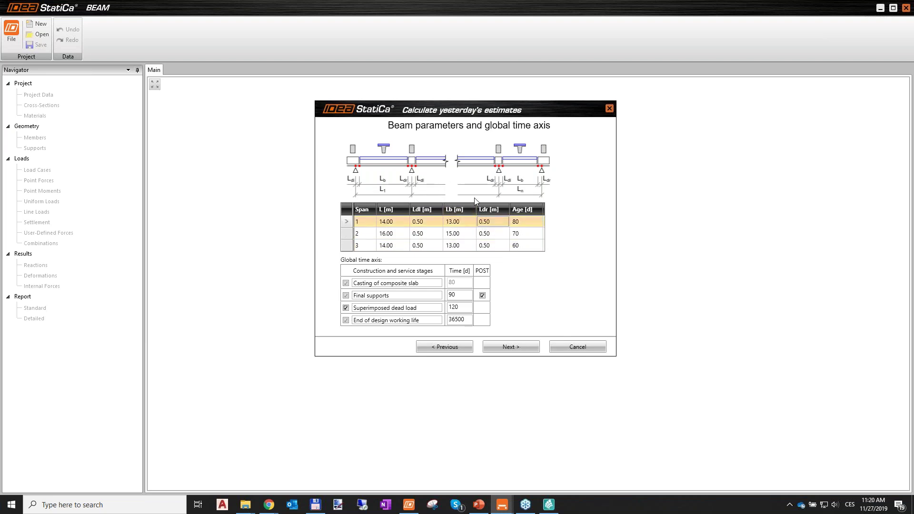
click(528, 223)
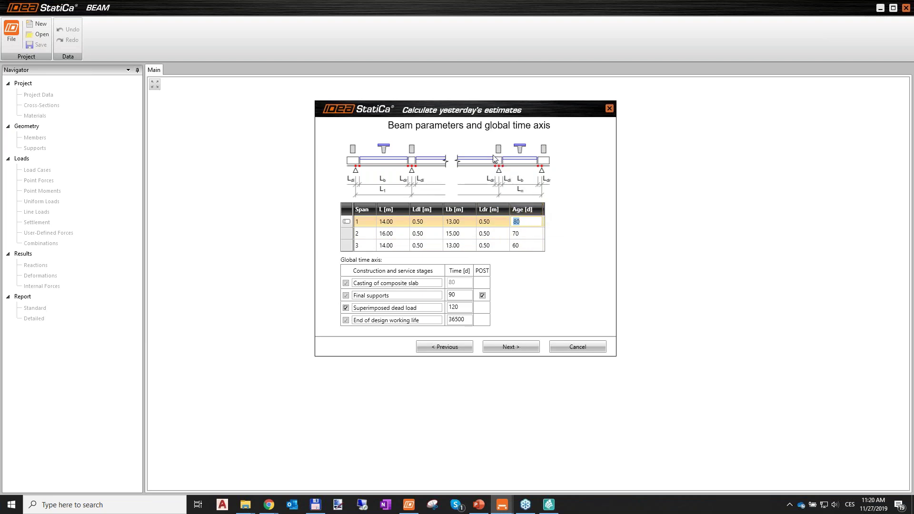
click(528, 234)
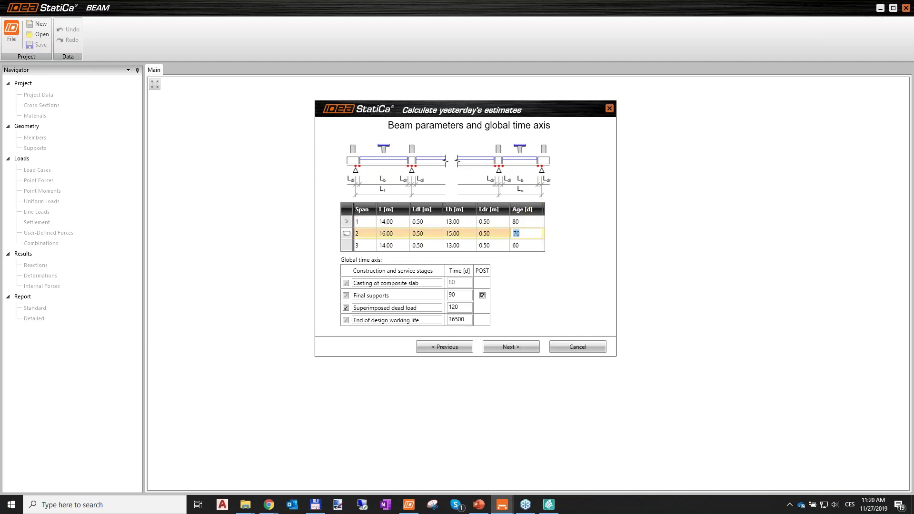
key(Down)
key(Up)
key(Up)
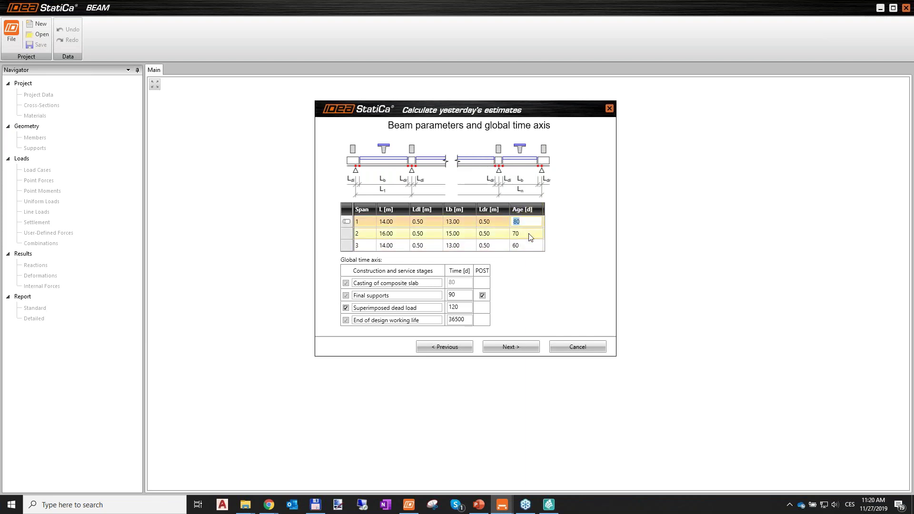
Step: Check the age entered for each of the three spans in the beam parameters
key(Down)
key(Down)
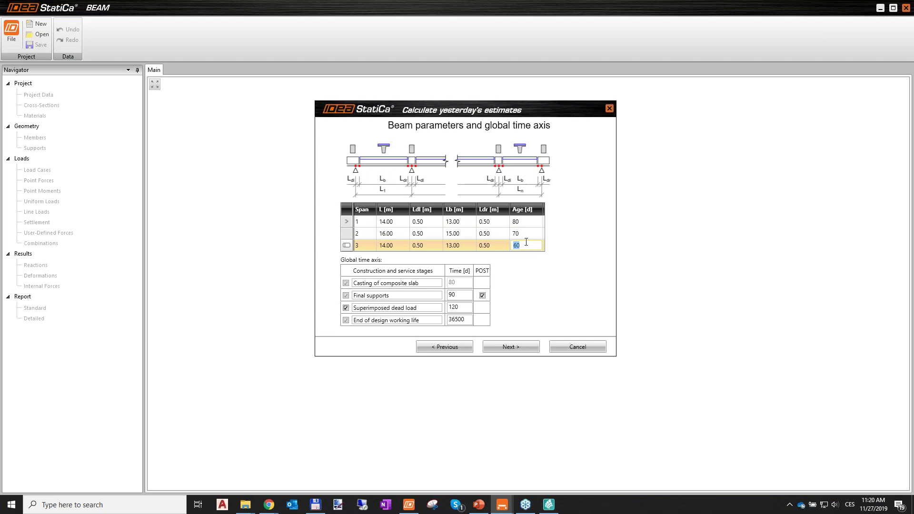
key(Up)
key(Up)
key(Down)
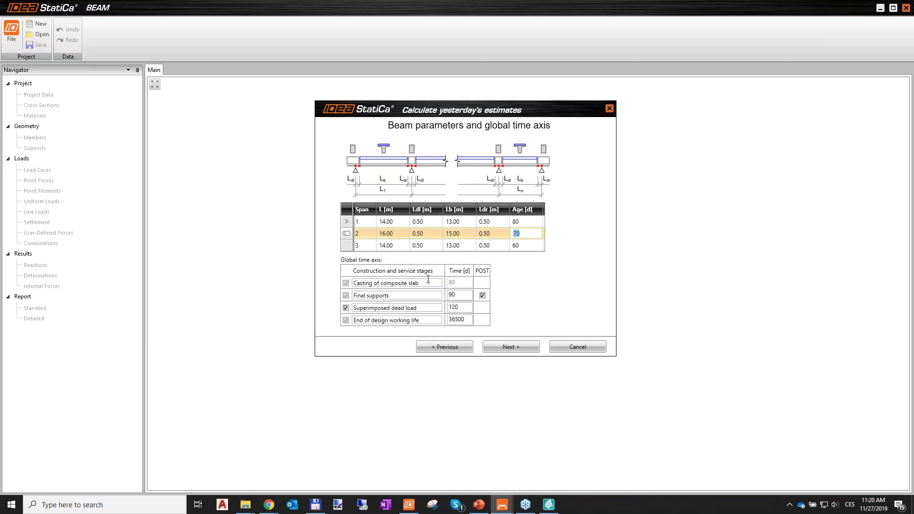
Step: Review the stages and times on the global time axis and continue to the production stages of the prefabricated beams
mouse_move(364, 297)
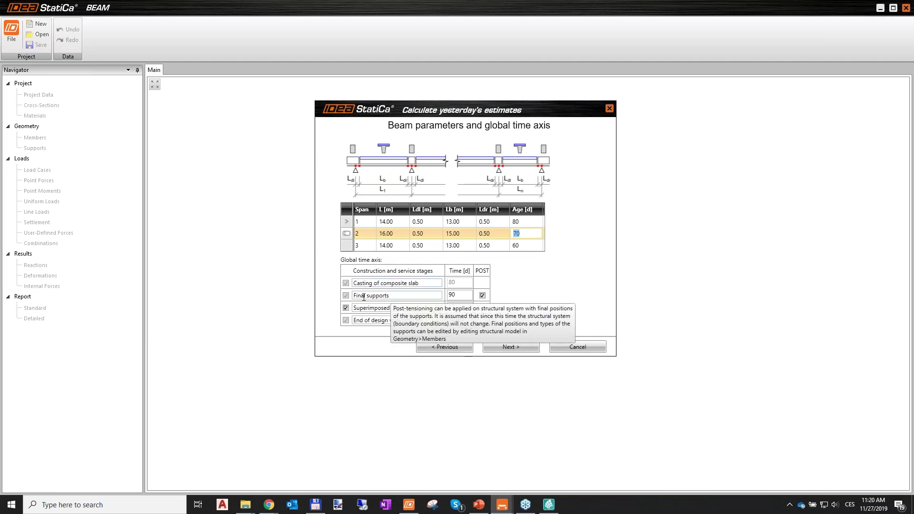
click(416, 296)
click(422, 308)
click(423, 321)
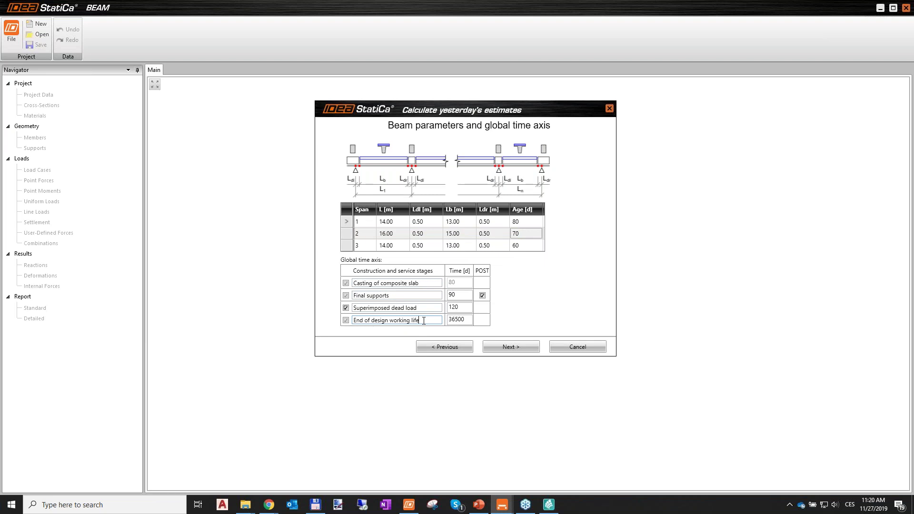
drag(464, 296, 450, 300)
click(464, 307)
click(460, 295)
click(511, 347)
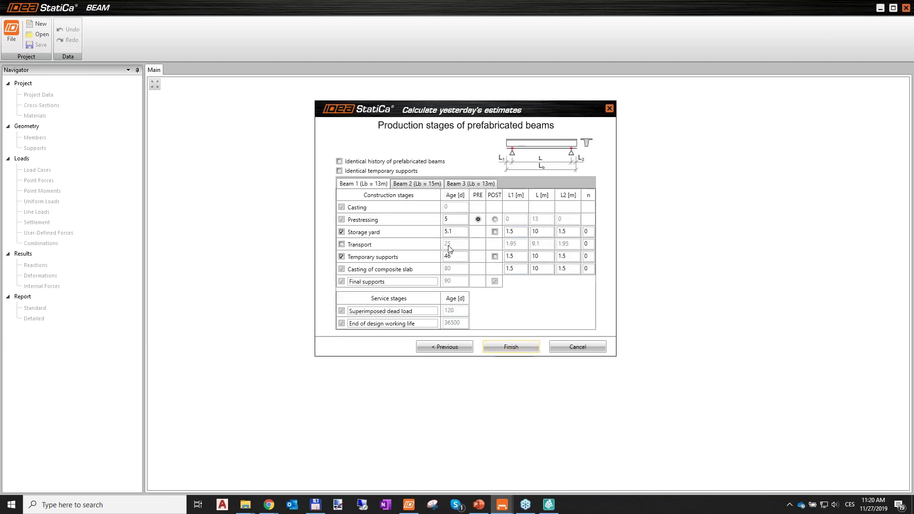
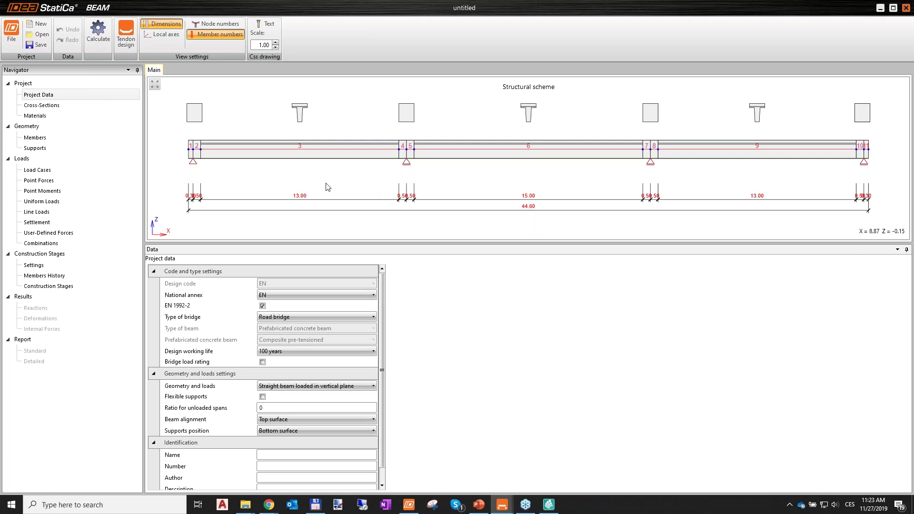
Step: Review the composite T cross-section and set the height of the rectangular diaphragm cross-section to 1400 mm
scroll(511, 172, down, 1)
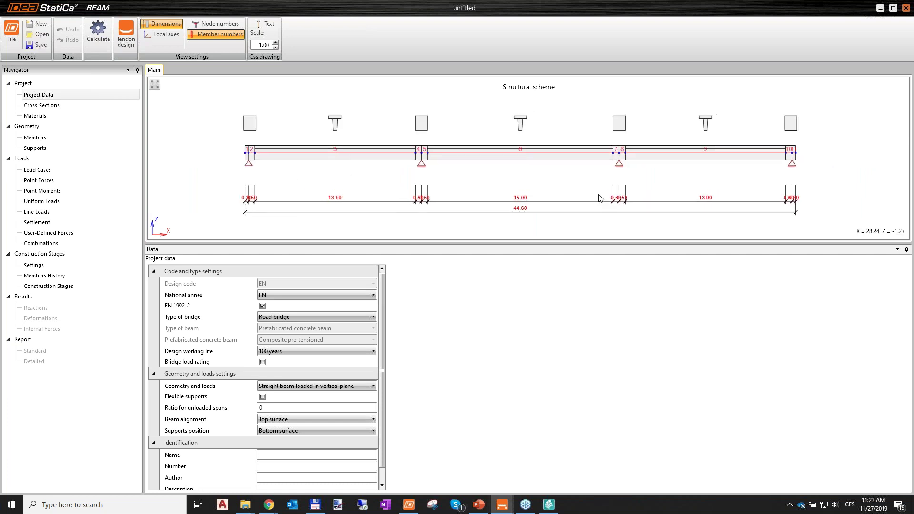
click(54, 109)
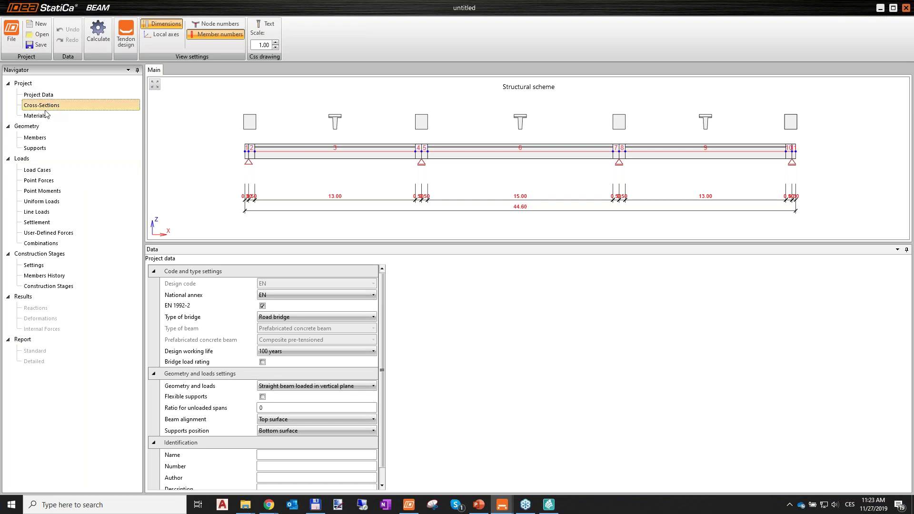
click(218, 286)
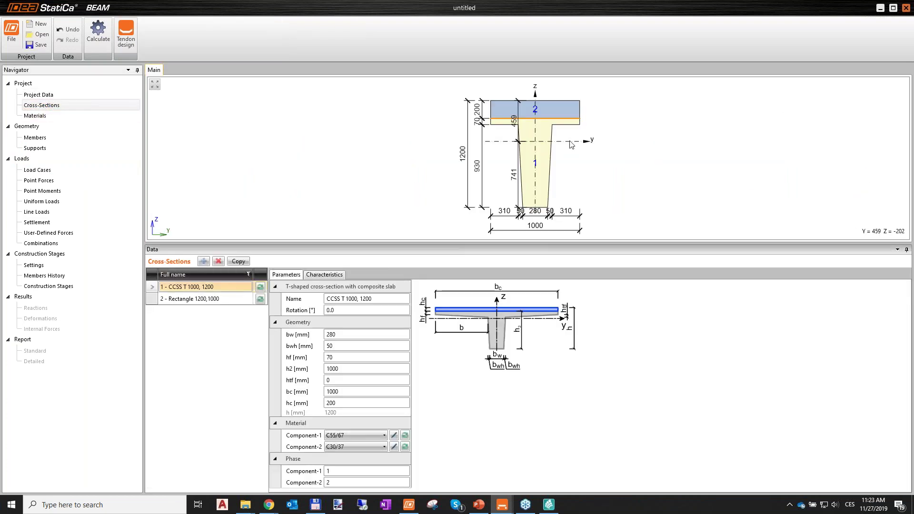
click(180, 299)
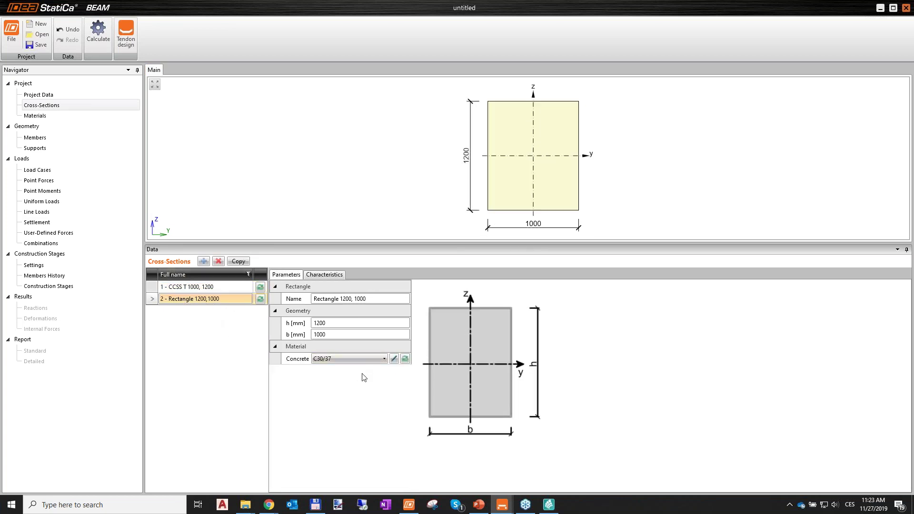
click(328, 324)
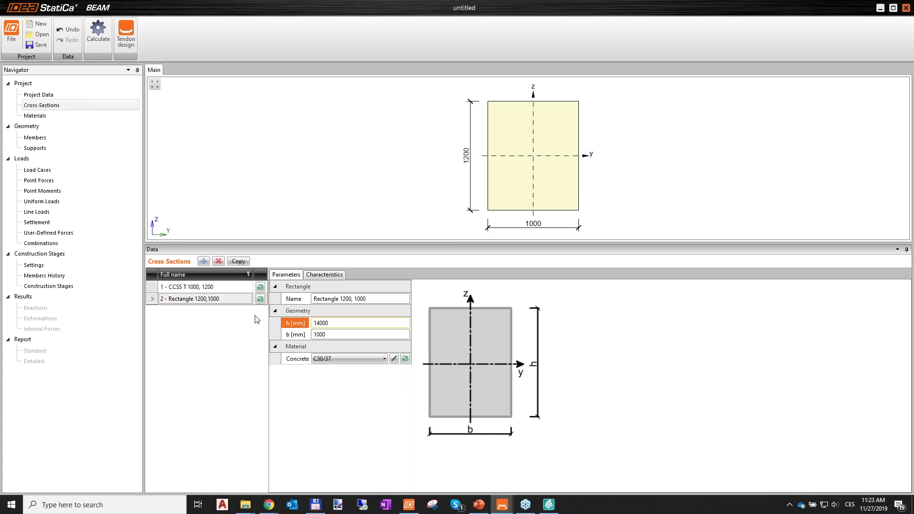
text(14000)
key(BackSpace)
key(Return)
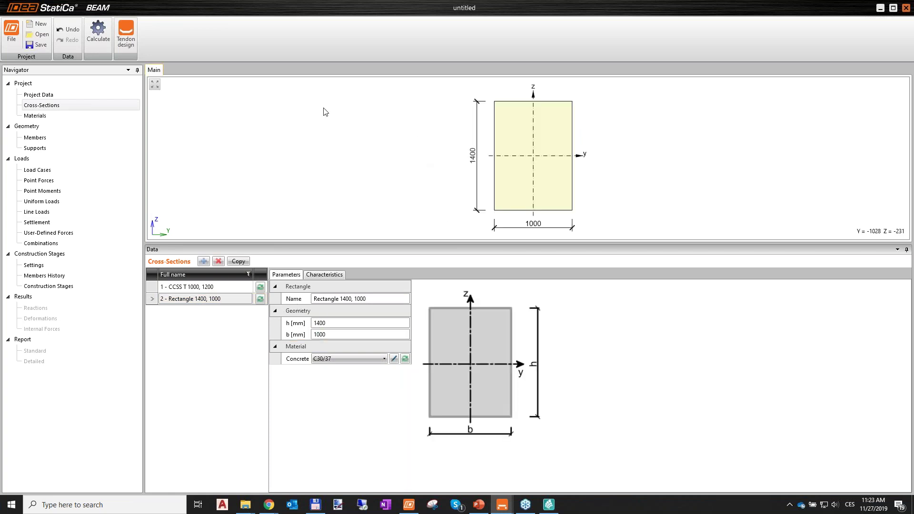
Step: Review the project's concrete materials and the list of beam members
click(37, 116)
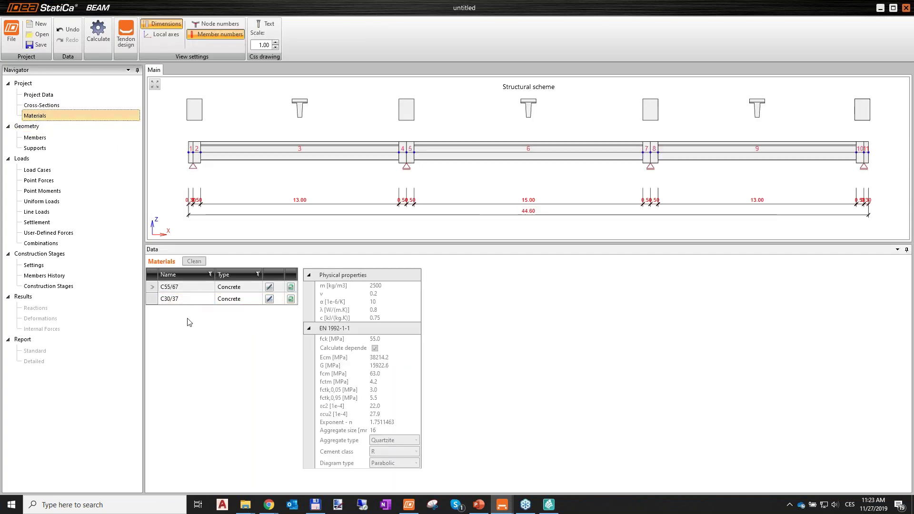
click(48, 139)
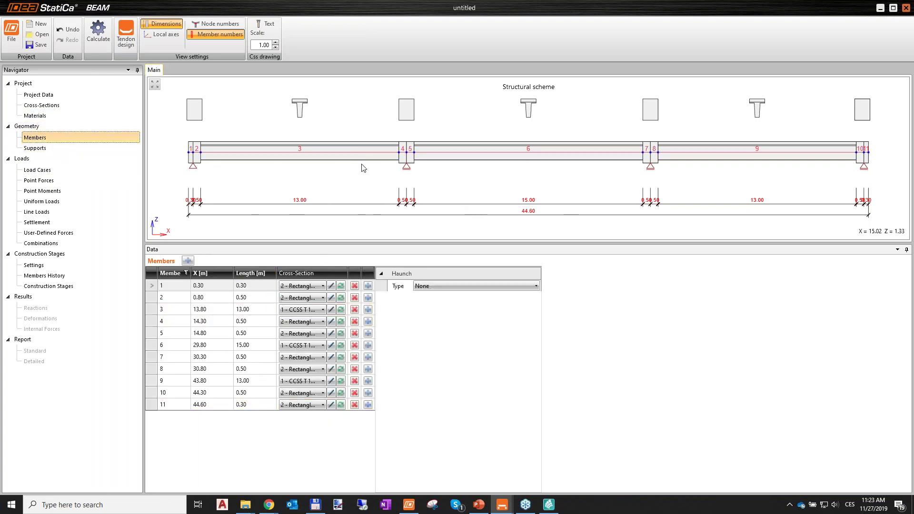
Step: Move the horizontal X restraint from node 2 to node 5 in the nodal supports
click(41, 150)
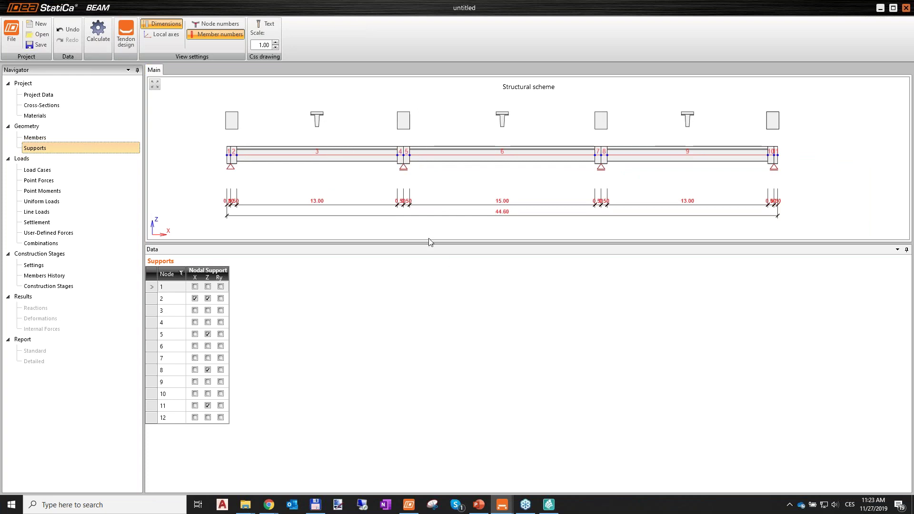
drag(429, 243, 430, 246)
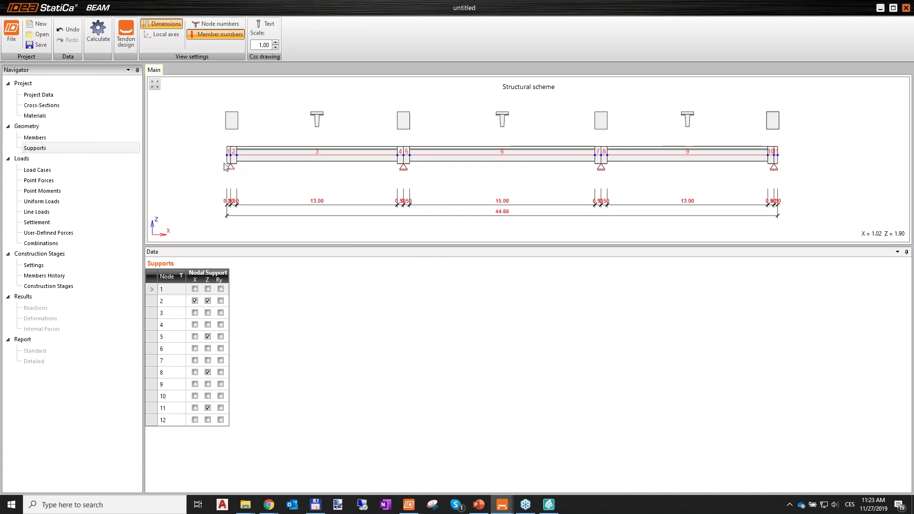
scroll(226, 167, up, 2)
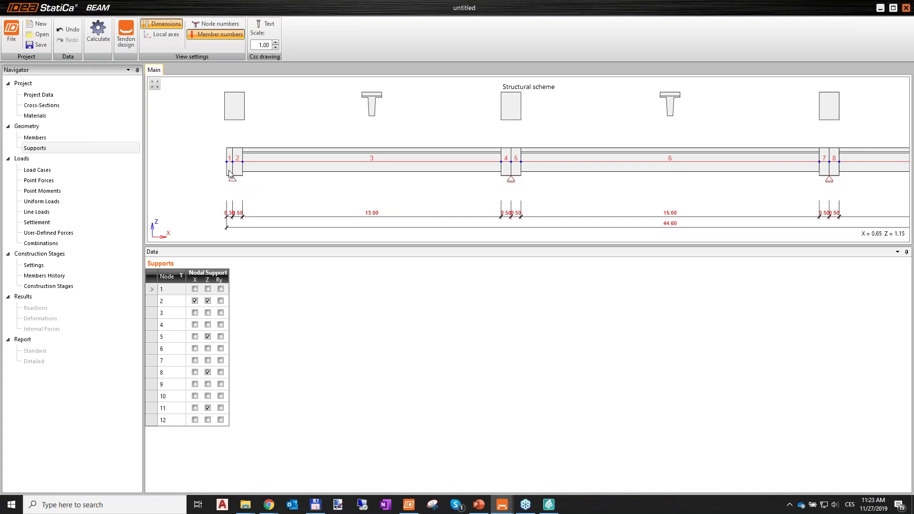
scroll(233, 181, down, 3)
scroll(398, 181, up, 1)
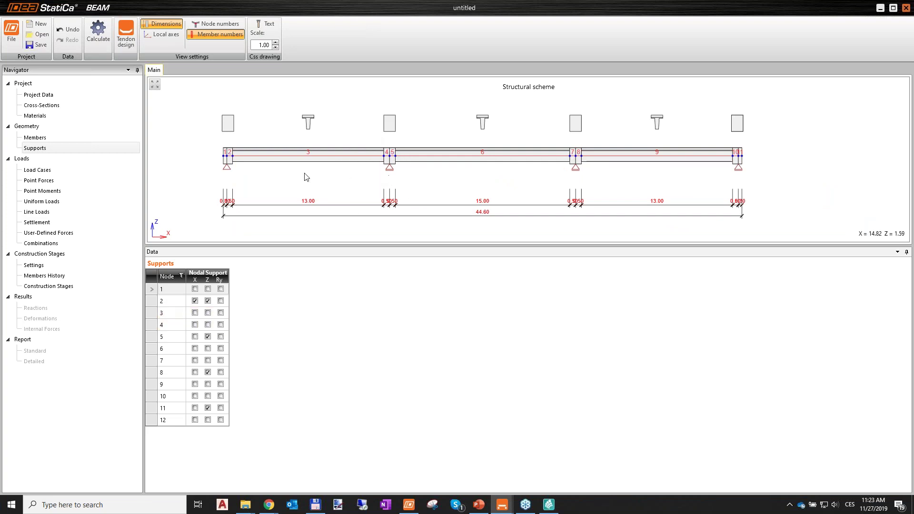
click(195, 337)
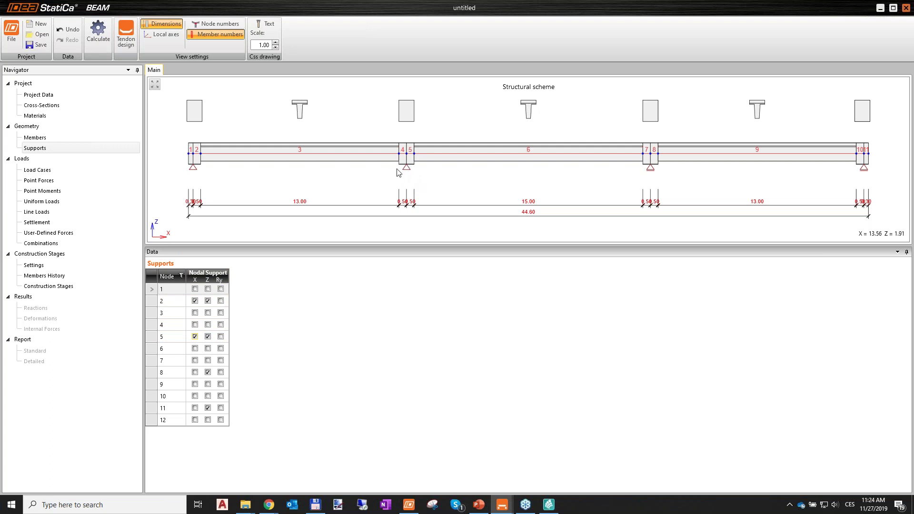
click(194, 302)
scroll(333, 174, down, 1)
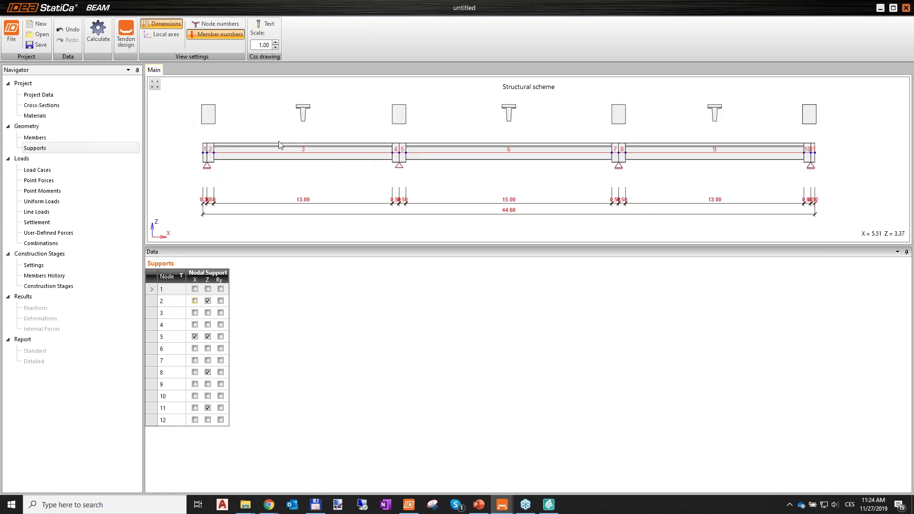
scroll(521, 166, down, 2)
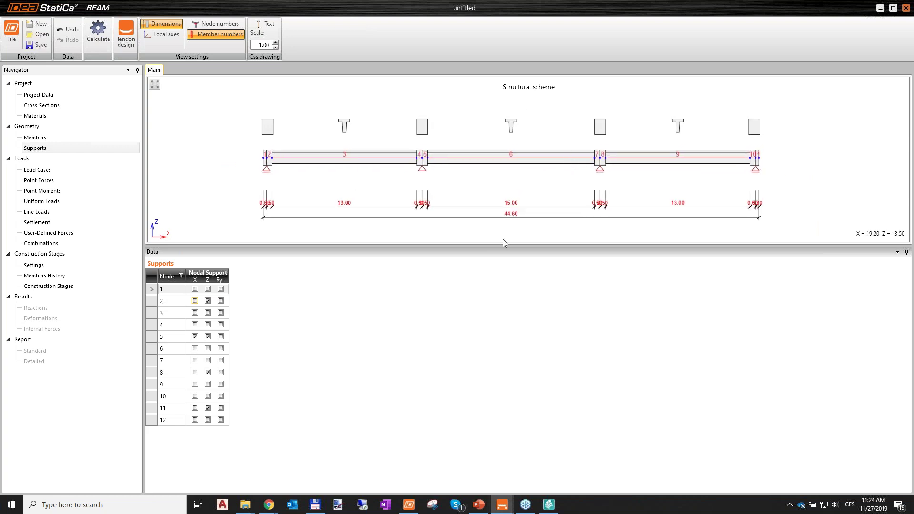
drag(500, 247, 500, 287)
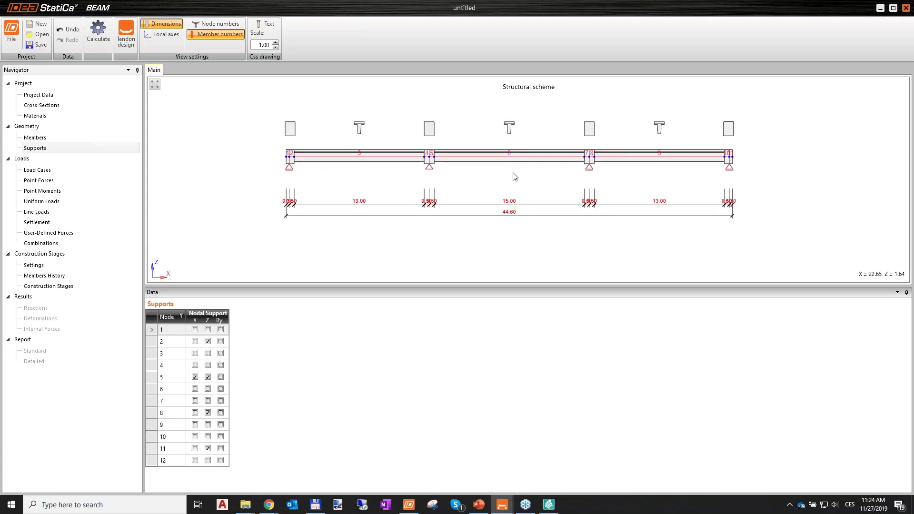
scroll(442, 175, down, 1)
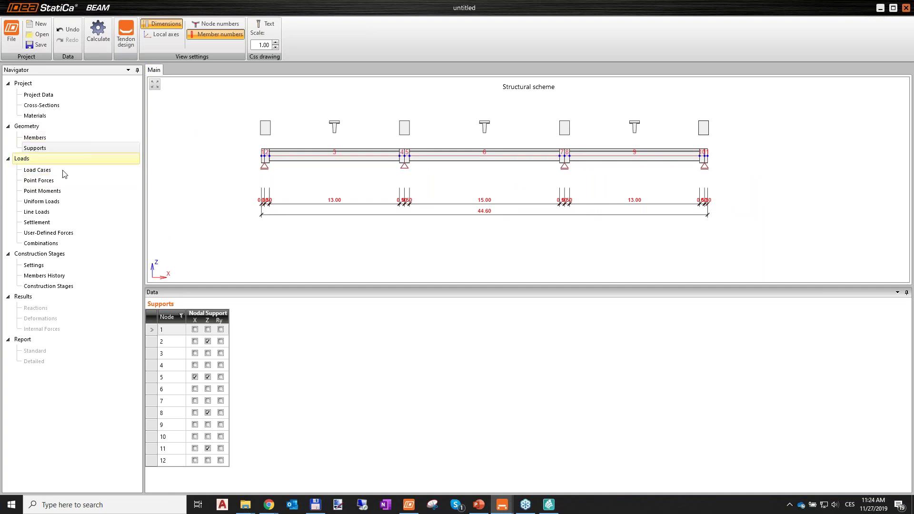
scroll(486, 176, up, 3)
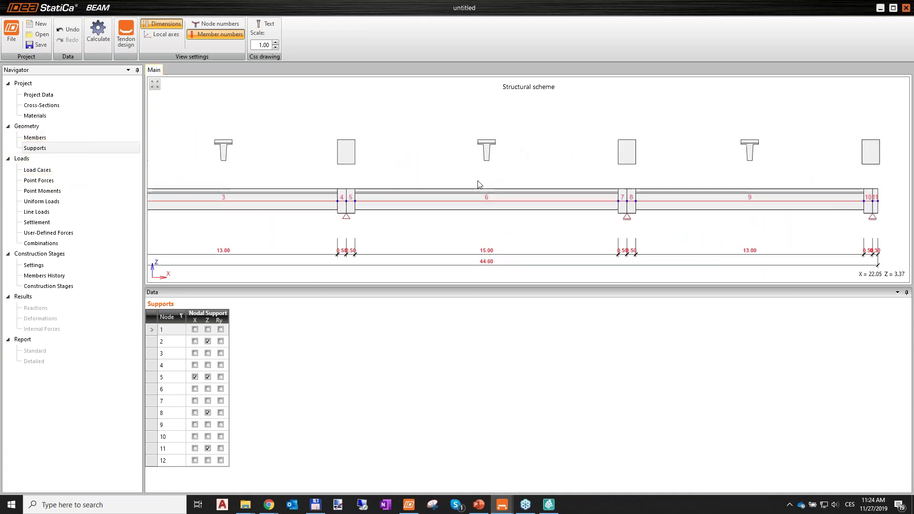
scroll(290, 129, up, 3)
scroll(330, 166, down, 5)
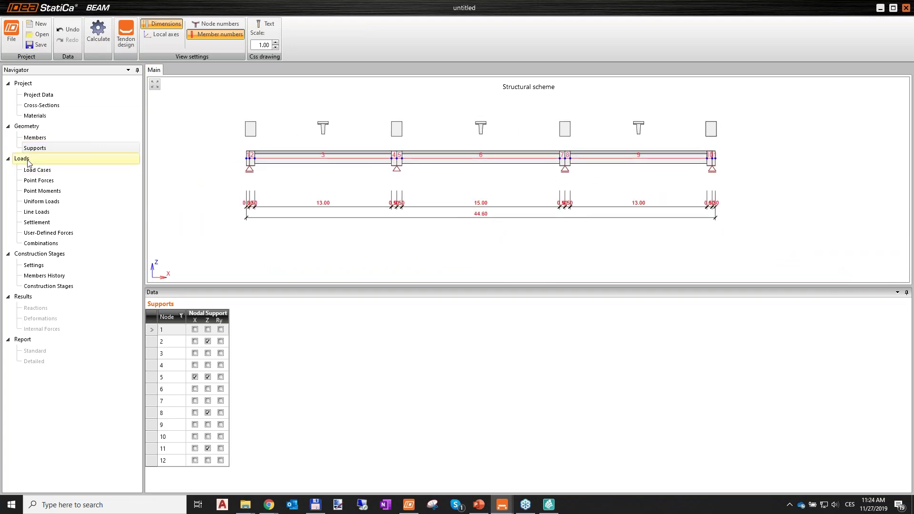
Step: Examine the load cases of the first construction stages: SW (1), G (2) and PRE (2)
click(36, 172)
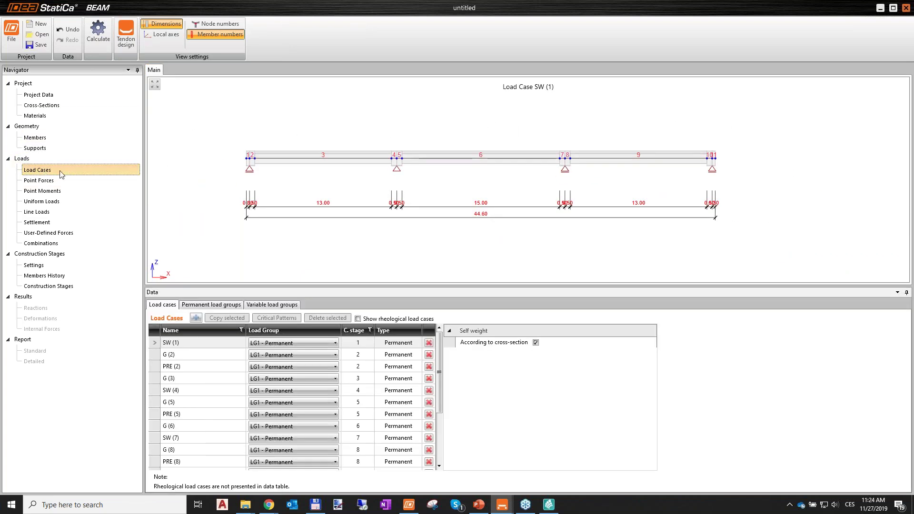
drag(372, 285, 376, 235)
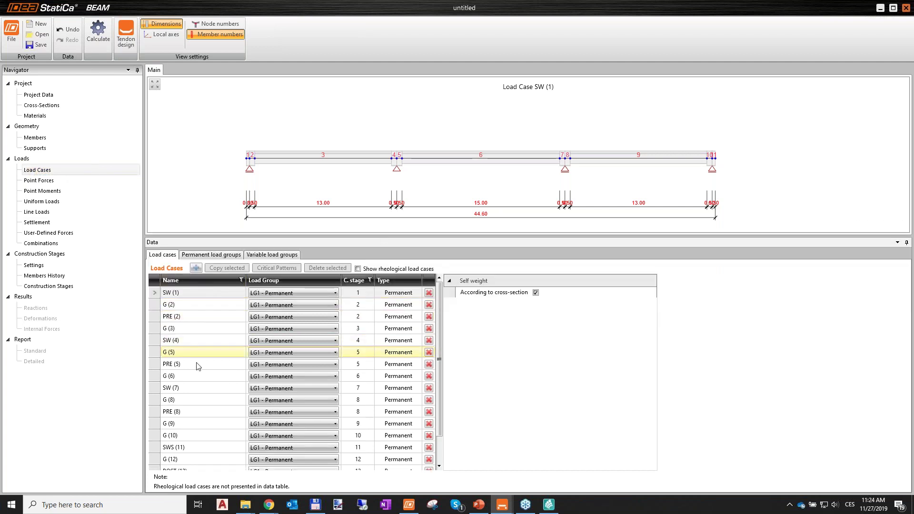
click(195, 294)
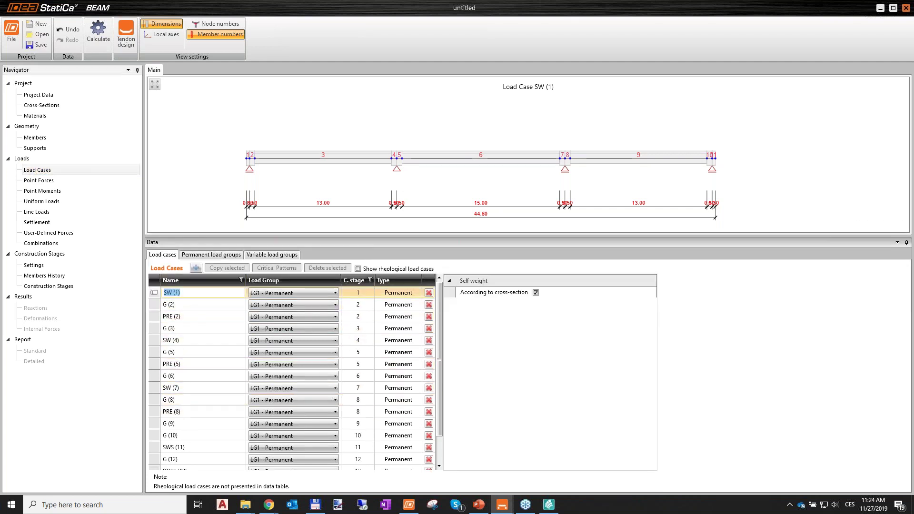
click(194, 309)
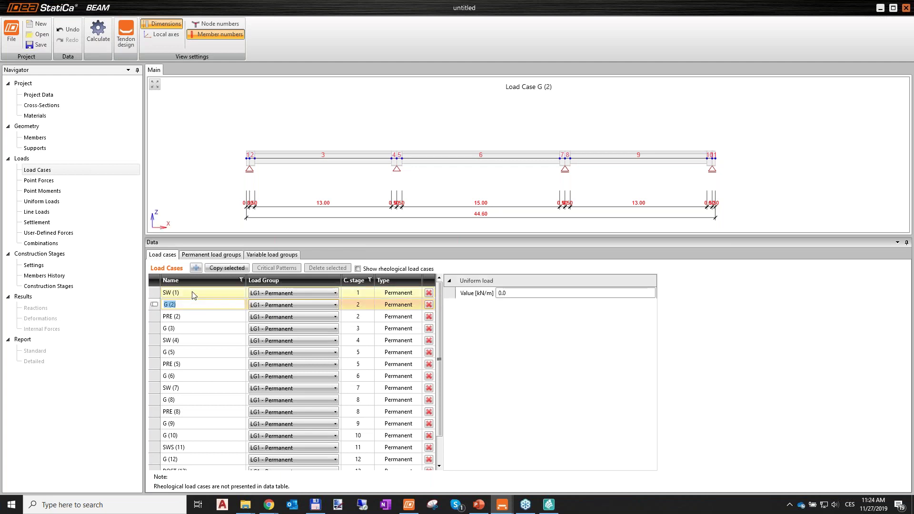
click(194, 294)
click(188, 306)
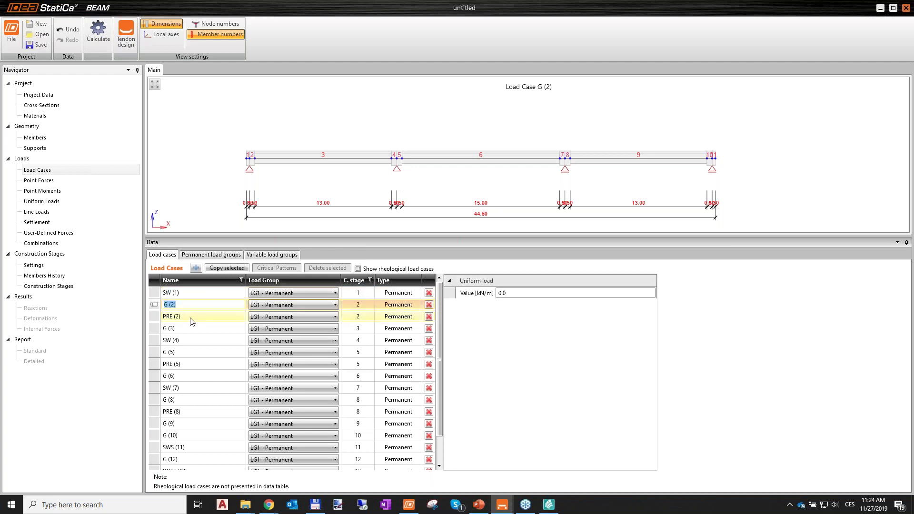
click(192, 318)
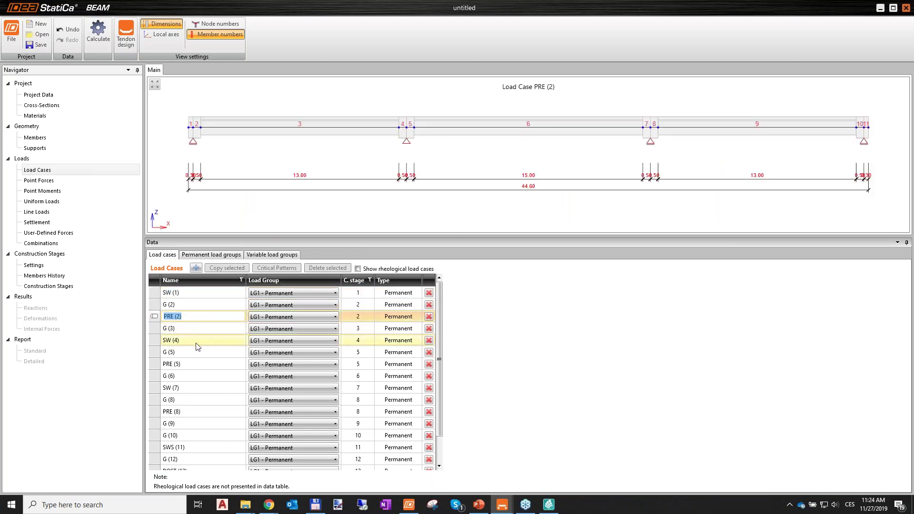
Step: Check the load cases of the final stages: POST (12), G (14) and the uniform load of G (13)
scroll(193, 418, down, 1)
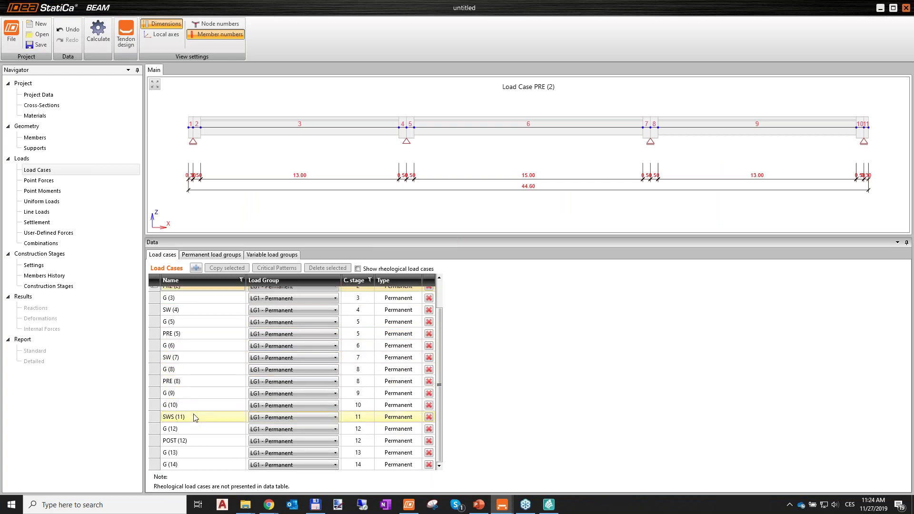
click(186, 440)
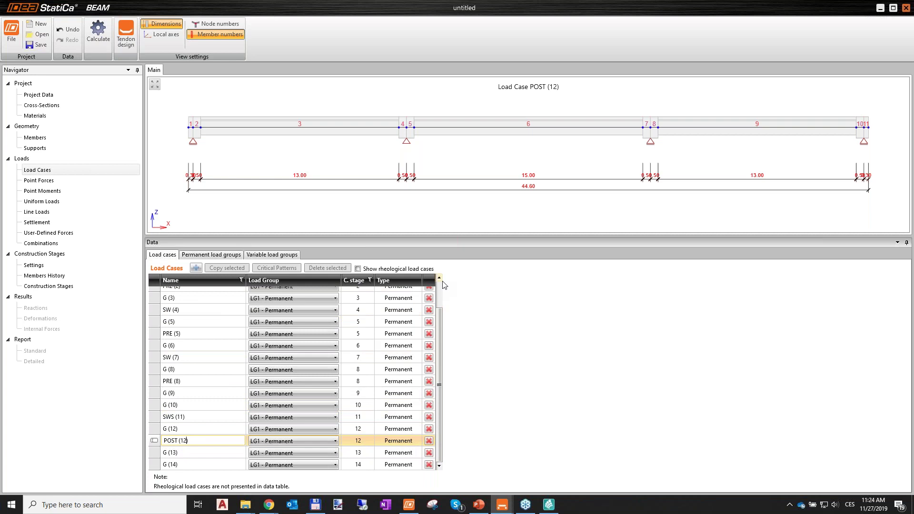
click(190, 464)
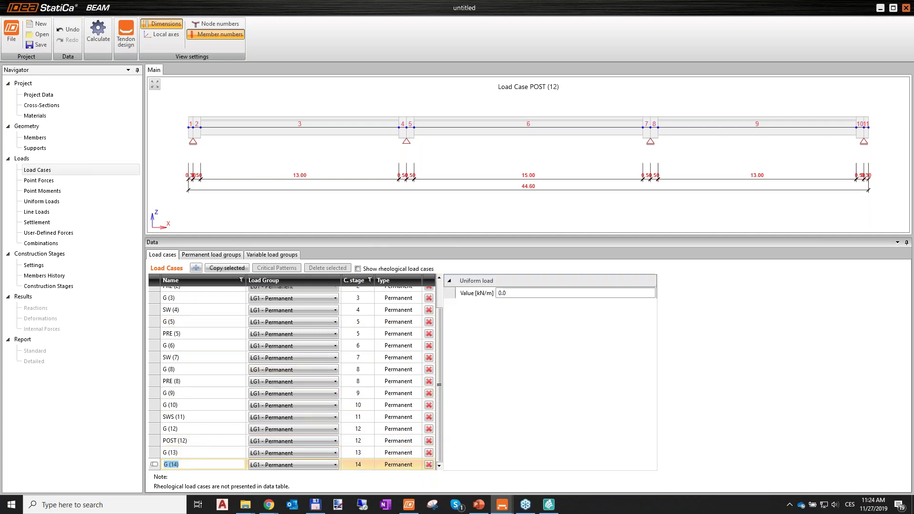
click(187, 455)
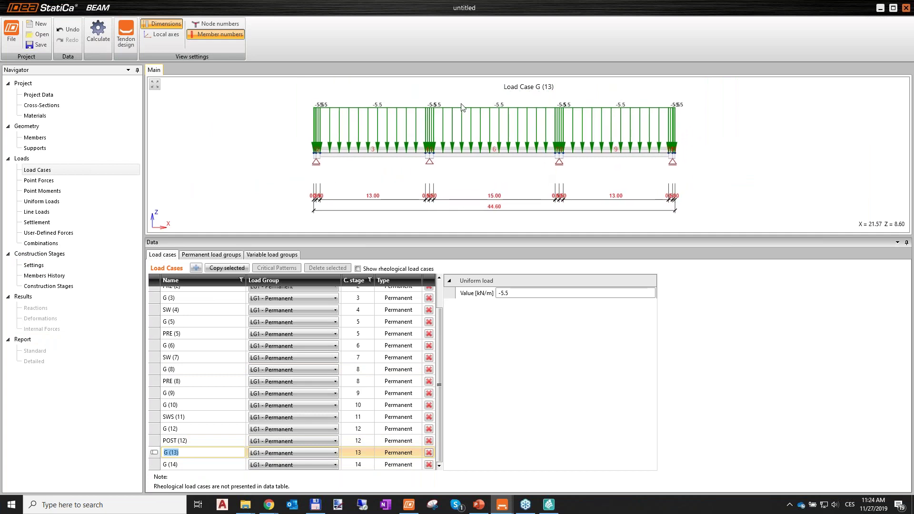
Step: Inspect the uniform load diagram of load case G (13), review the load case list and view G (14)
drag(533, 243, 533, 258)
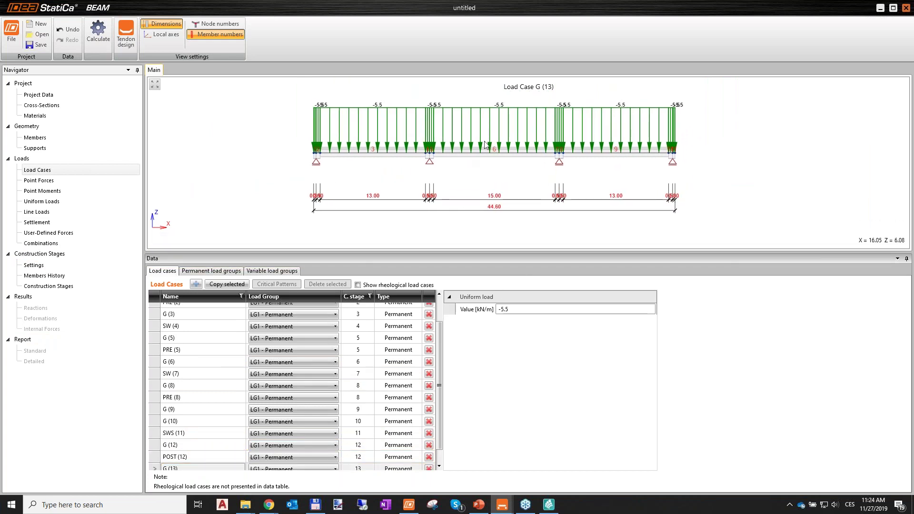
scroll(485, 125, up, 2)
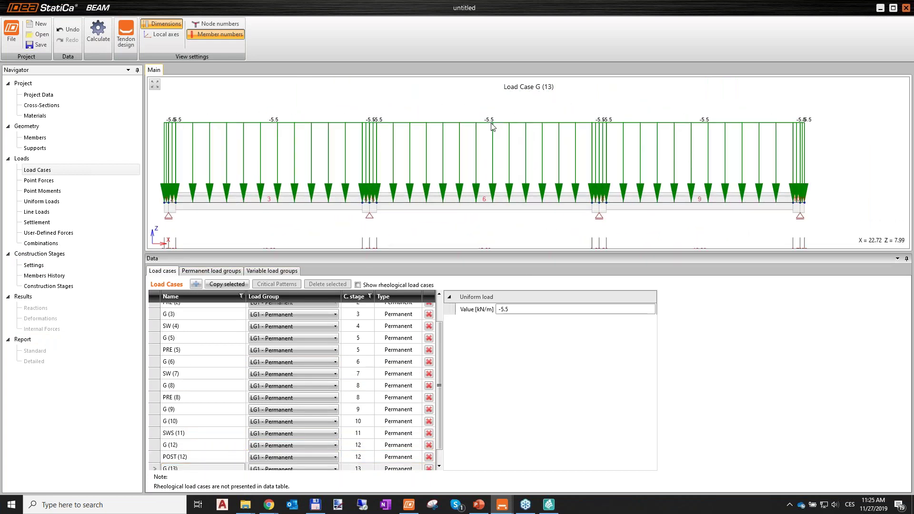
scroll(504, 126, down, 2)
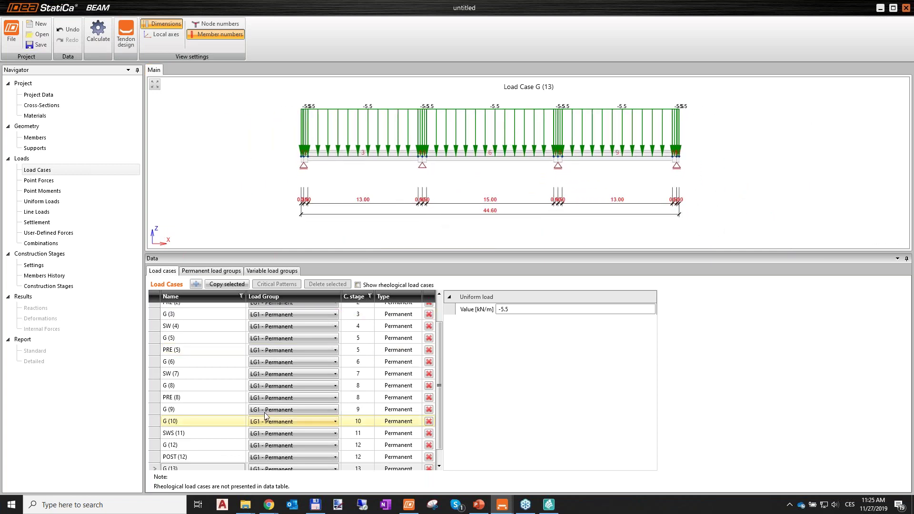
scroll(214, 329, up, 3)
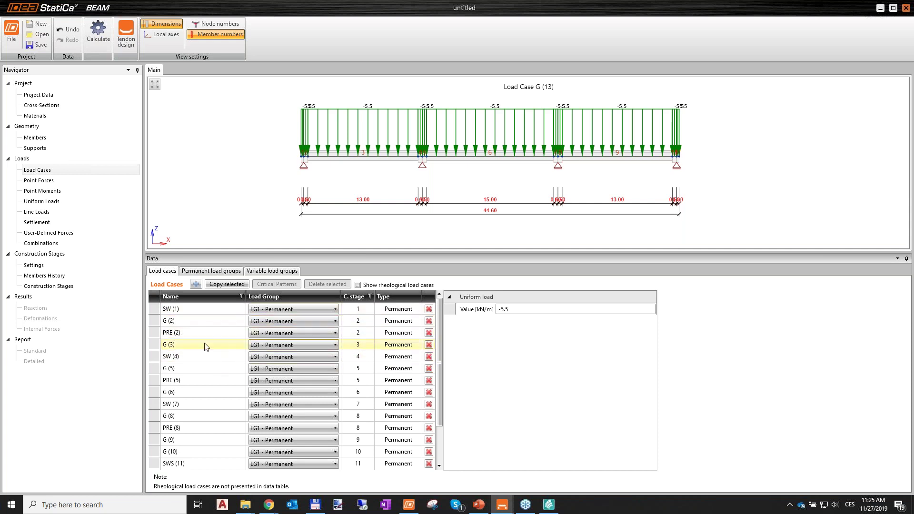
scroll(218, 419, down, 1)
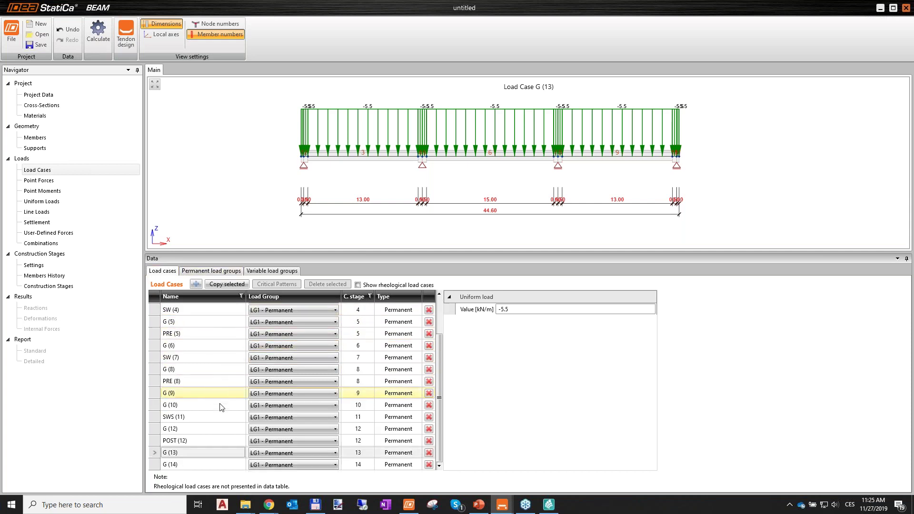
click(191, 465)
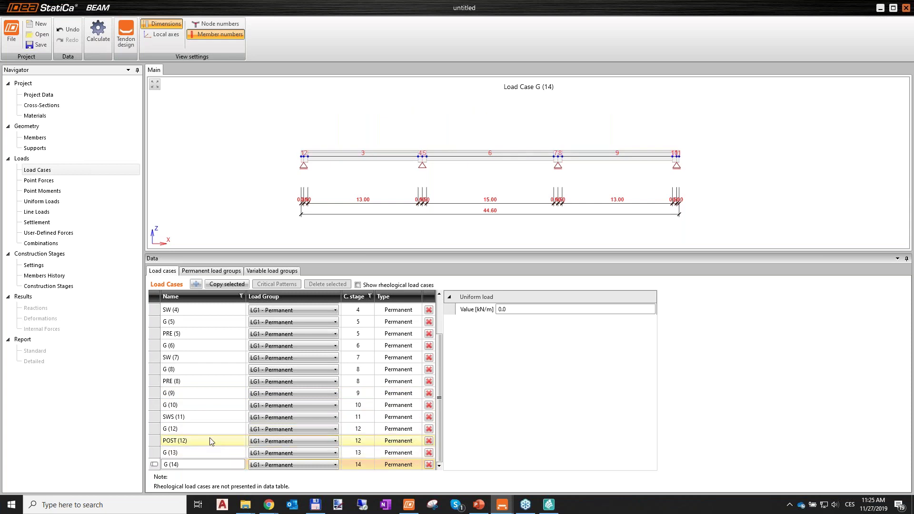
scroll(218, 333, up, 2)
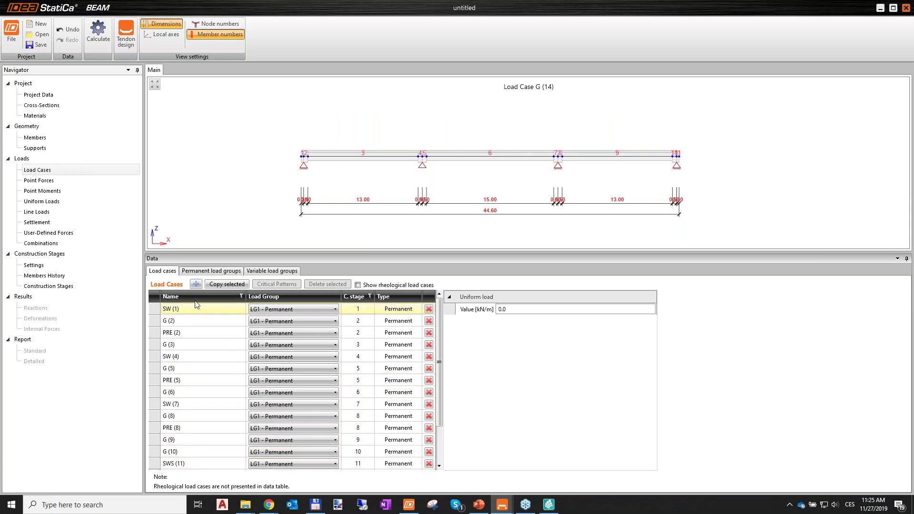
Step: Review the road bridge variable load groups, then return to the load case list
click(195, 273)
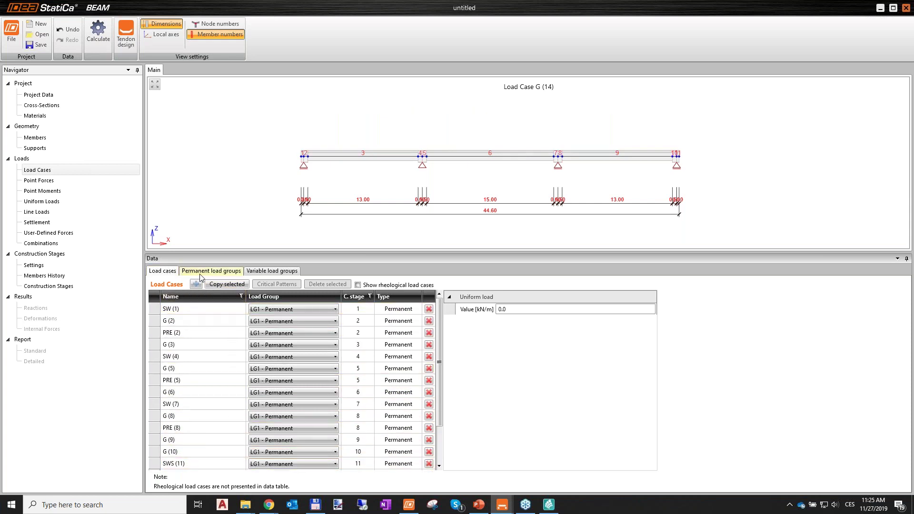
click(271, 272)
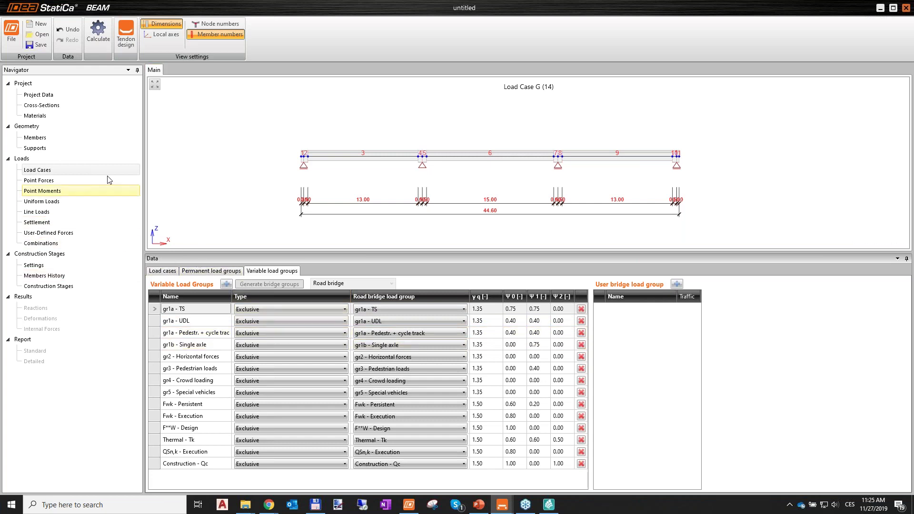
scroll(285, 214, down, 1)
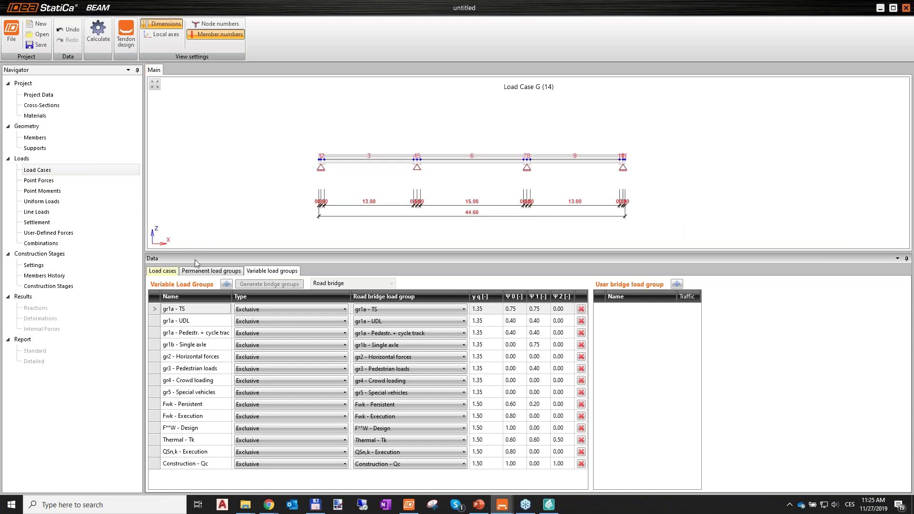
scroll(457, 172, up, 1)
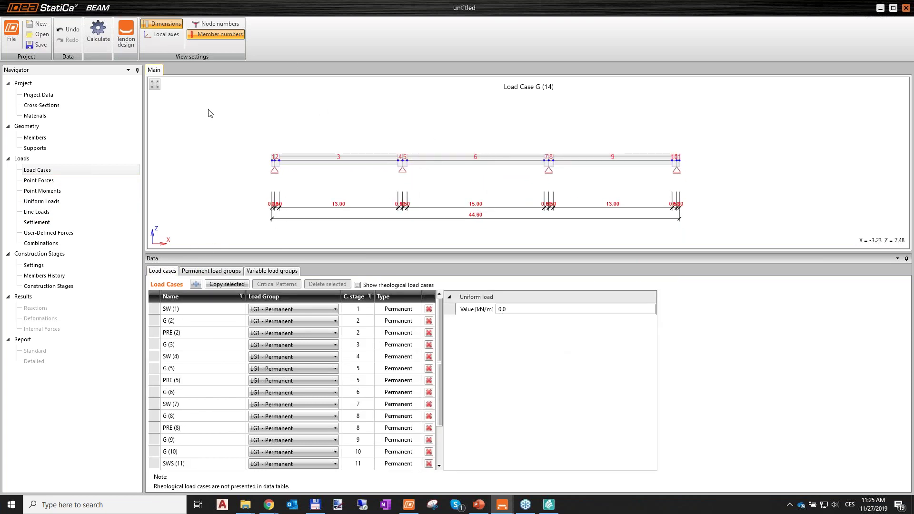
Step: Launch the tendon design in IDEA StatiCa Tendon and examine the construction stages diagram from ST(1) to ST(14)
click(130, 46)
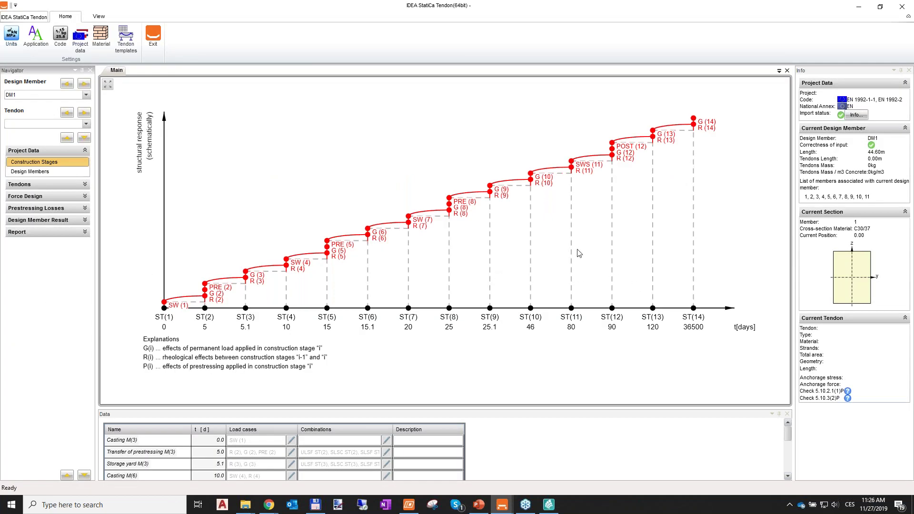
scroll(319, 254, down, 2)
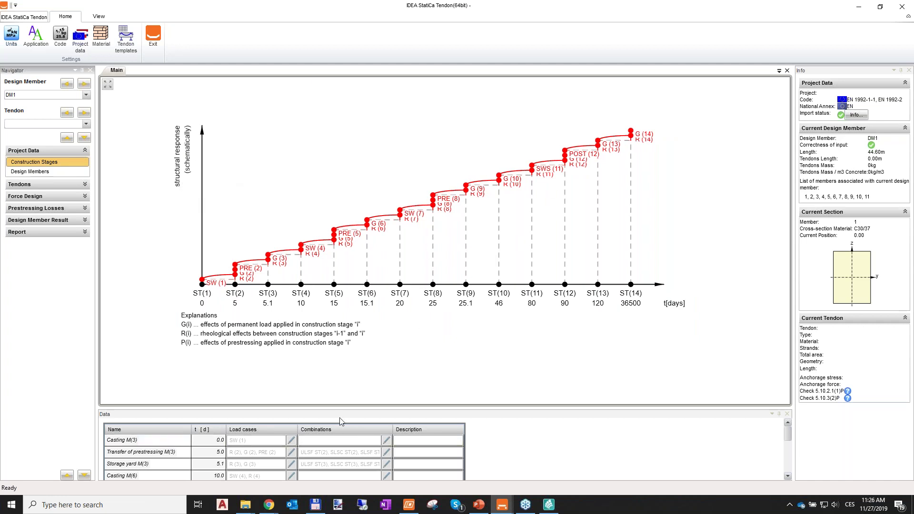
drag(345, 408, 346, 365)
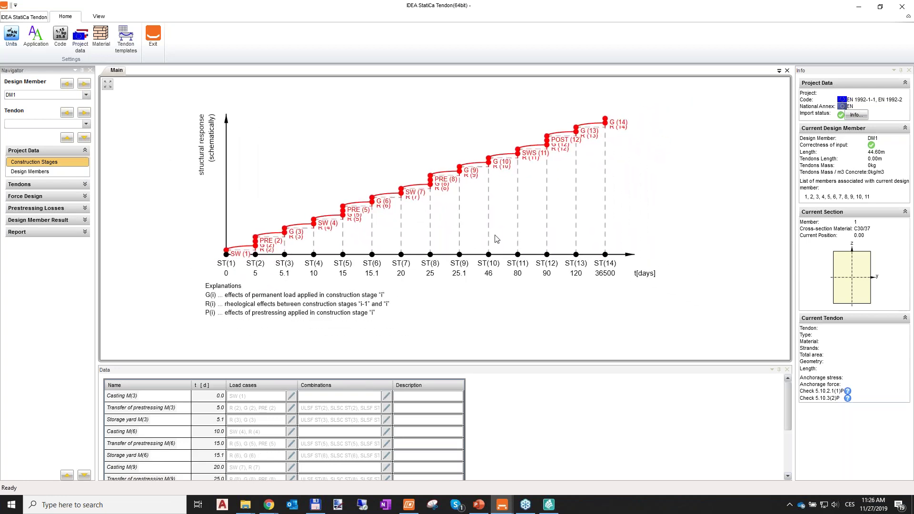
scroll(255, 264, up, 3)
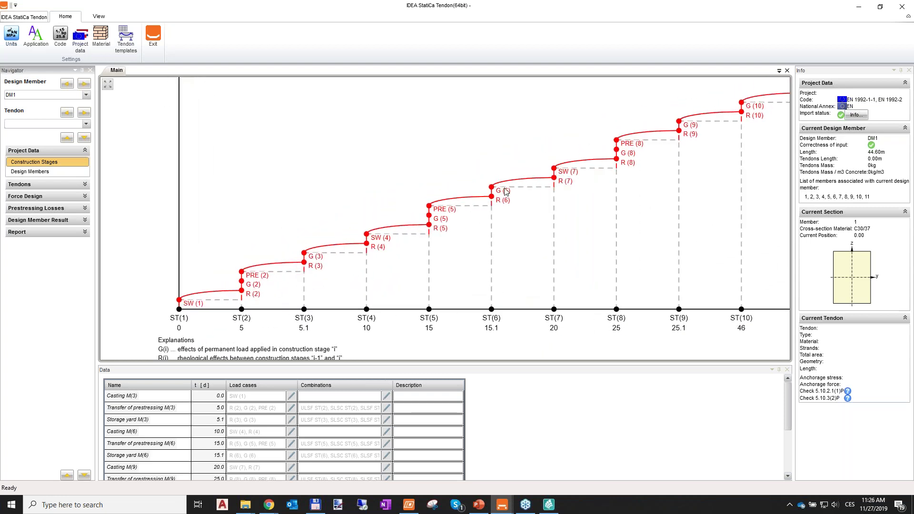
scroll(424, 215, down, 3)
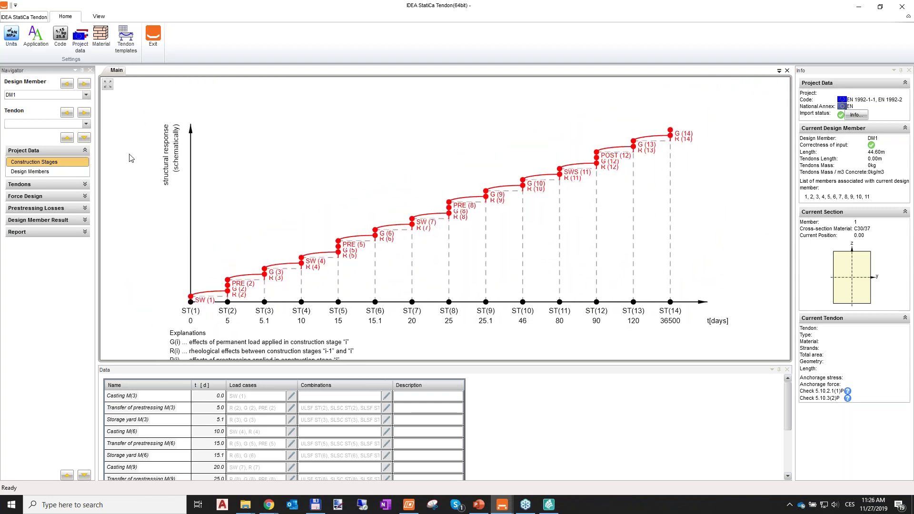
Step: Open the tendons layout of design member DM1 and enlarge the data area below the beam view
click(32, 185)
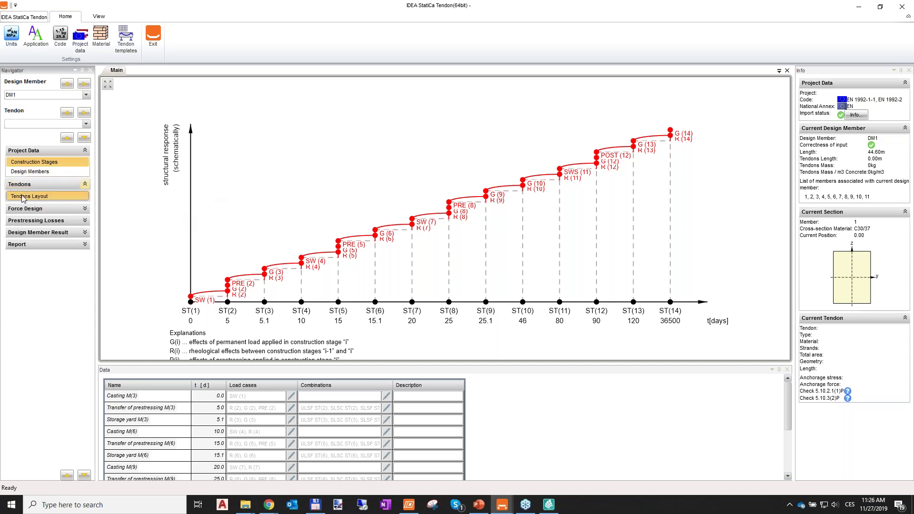
click(33, 197)
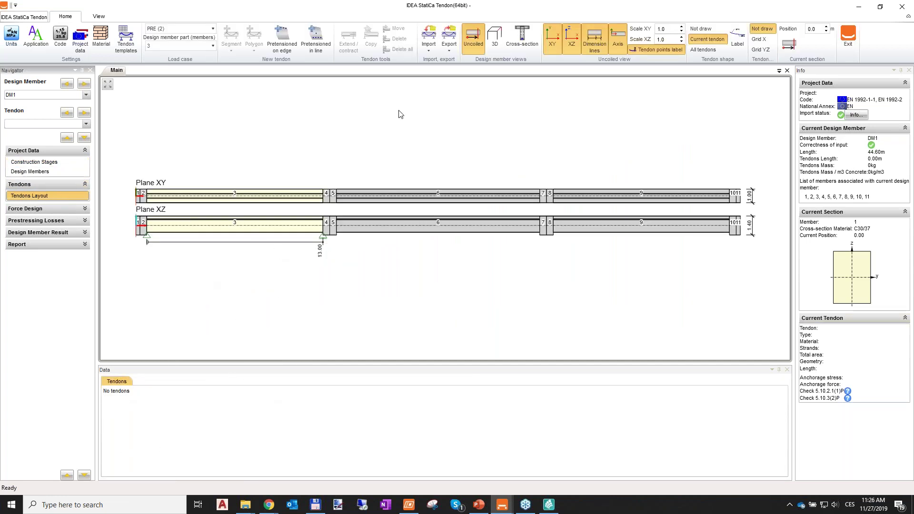
middle_drag(429, 297, 438, 291)
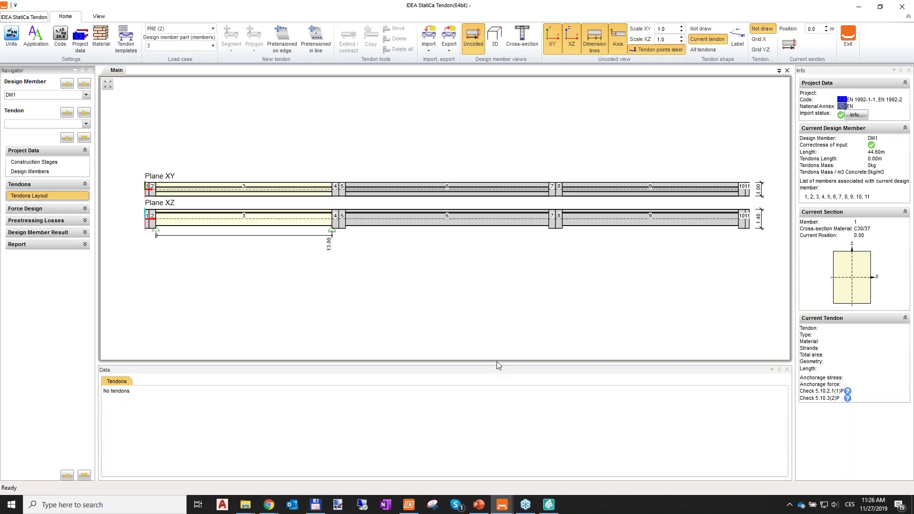
drag(497, 363, 498, 306)
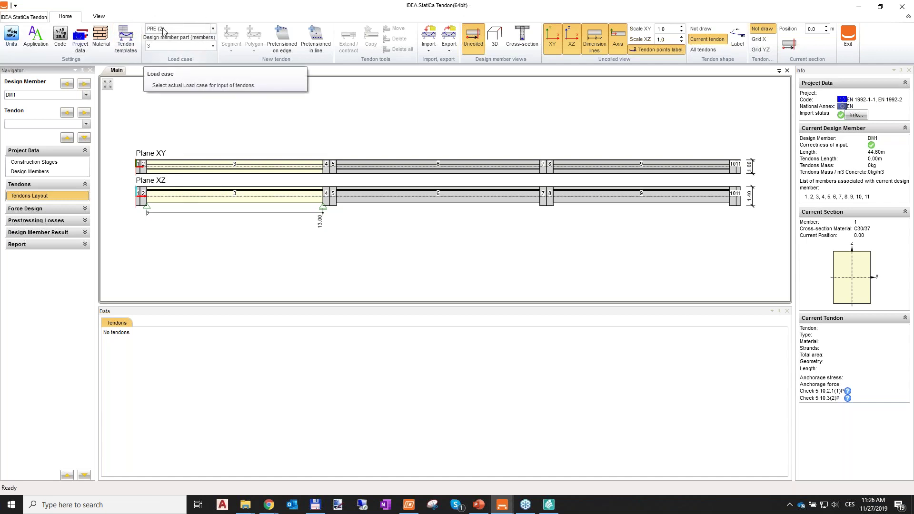
Step: View the beam members that belong to the prestressing load cases PRE (5), PRE (8) and POST (12)
click(213, 29)
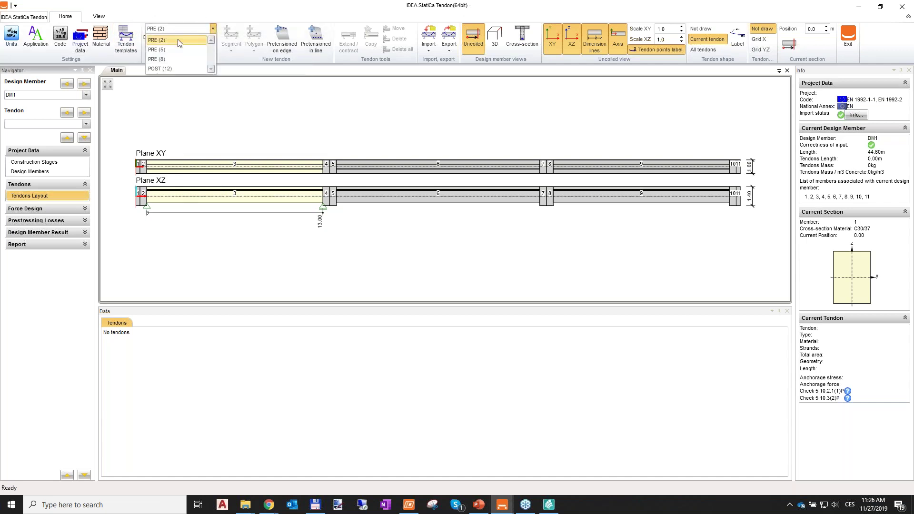
click(177, 50)
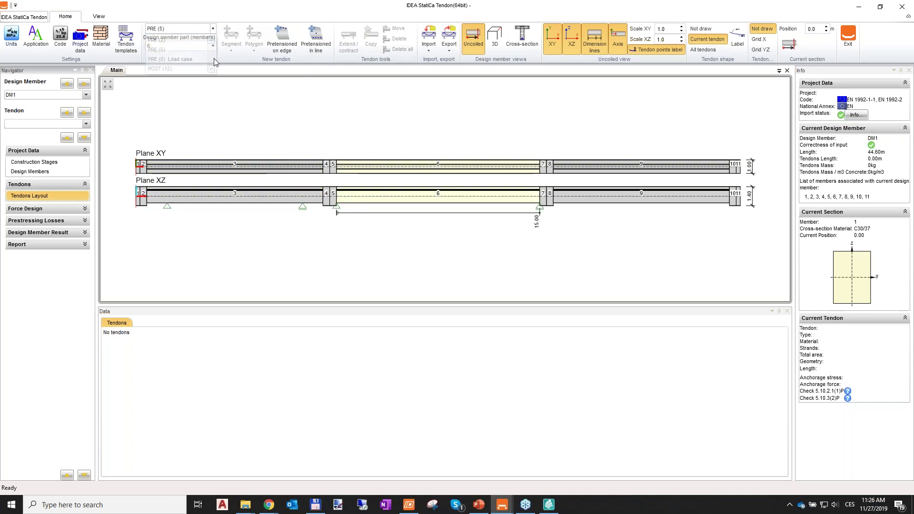
click(213, 29)
click(183, 59)
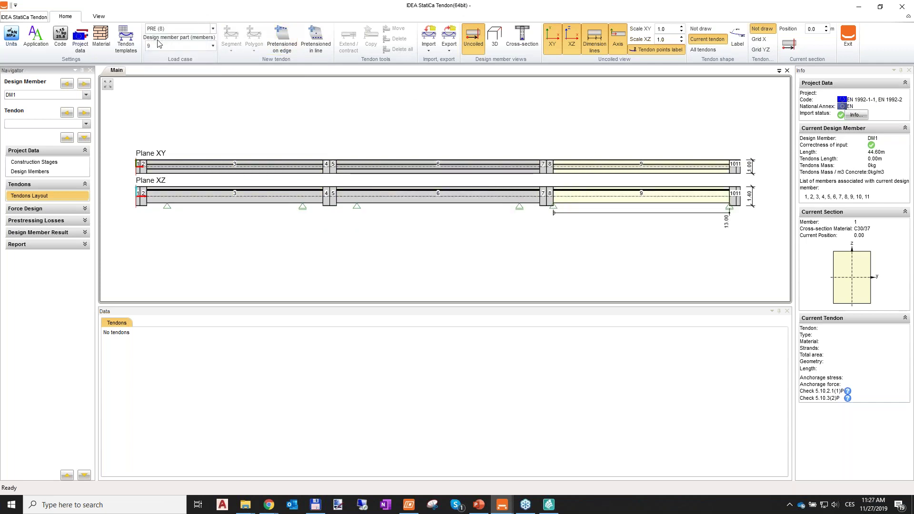
click(212, 29)
click(171, 69)
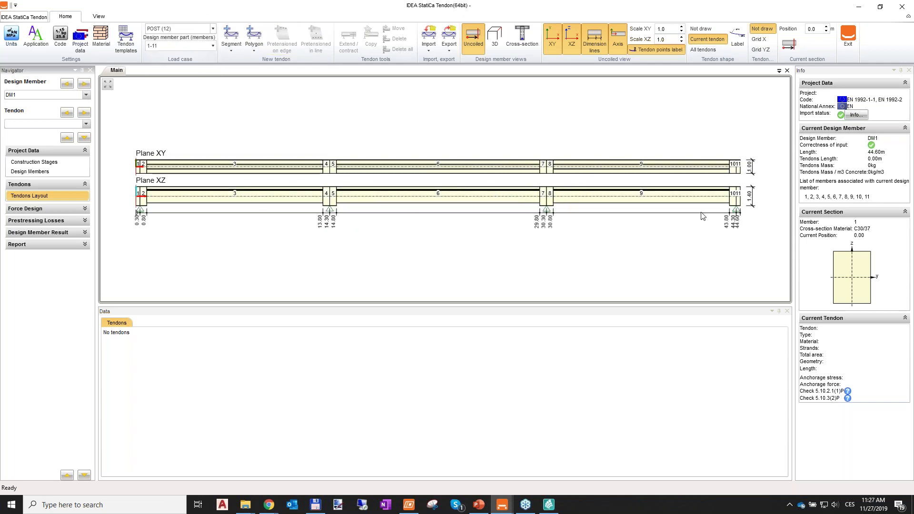
Step: Add a pretensioned tendon group on edge to member 3 in load case PRE (2)
click(213, 29)
click(185, 38)
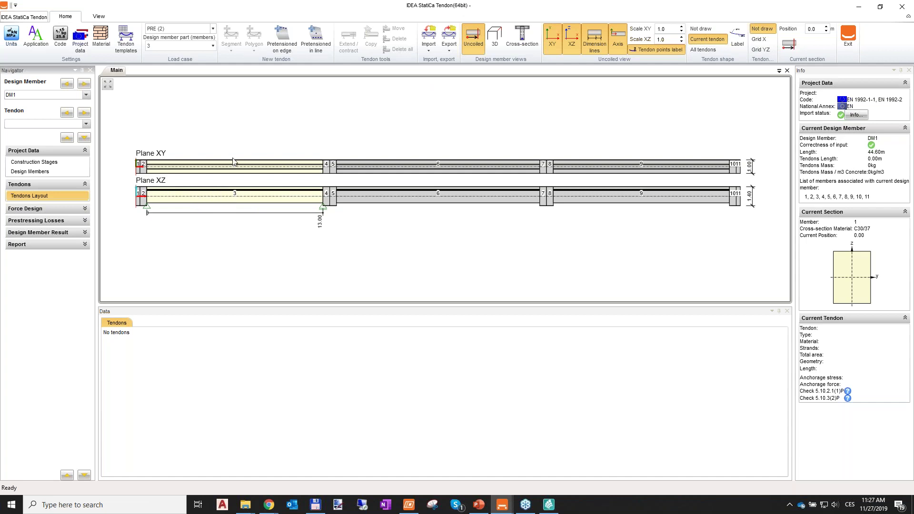
click(289, 50)
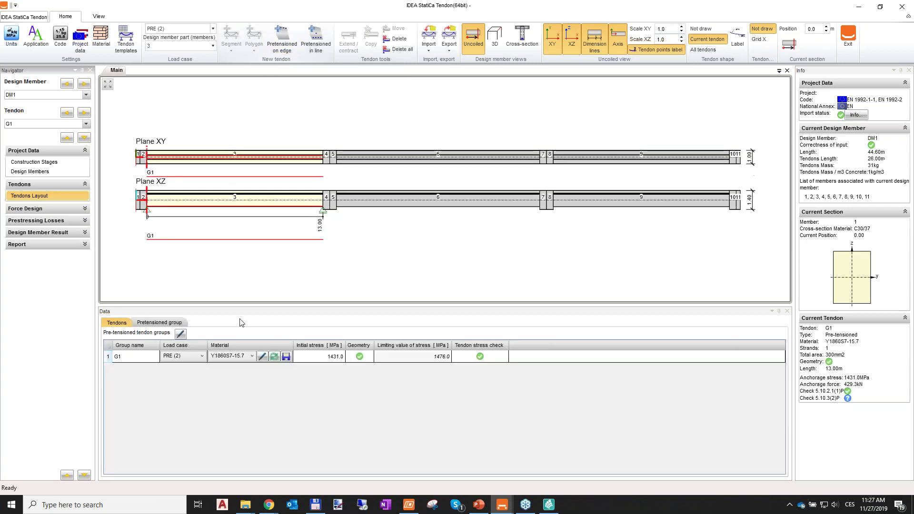
Step: Browse the prestressing steel library for tendon group G1's material and close it without selecting a strand
click(134, 361)
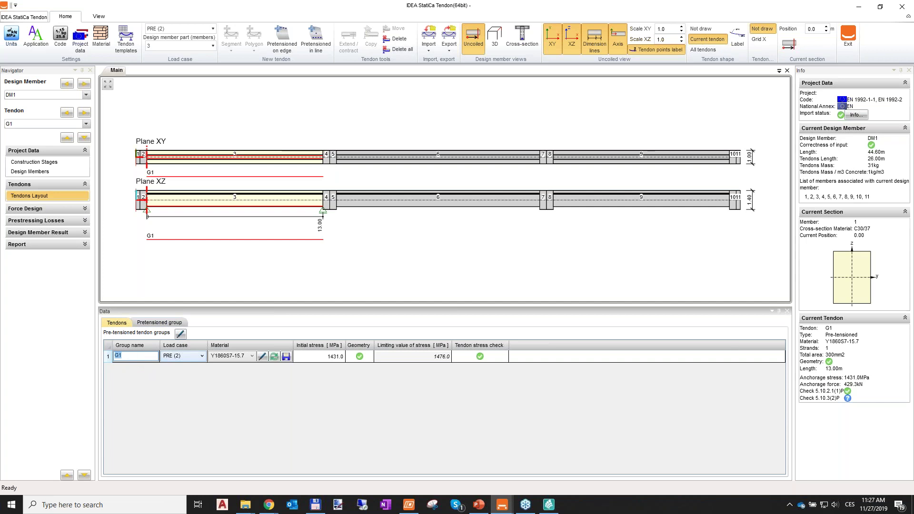
click(237, 359)
click(258, 396)
click(262, 356)
scroll(216, 155, down, 20)
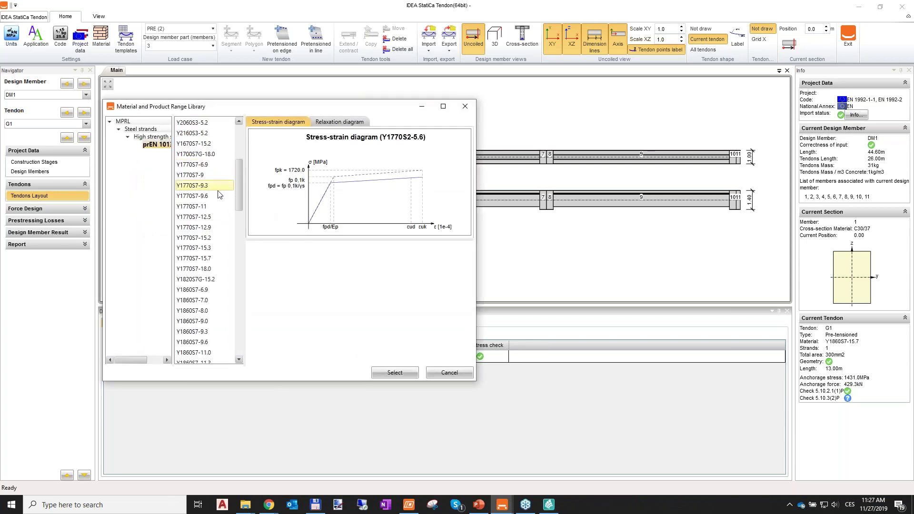
drag(239, 303, 239, 193)
click(205, 300)
scroll(212, 281, down, 2)
scroll(212, 282, down, 19)
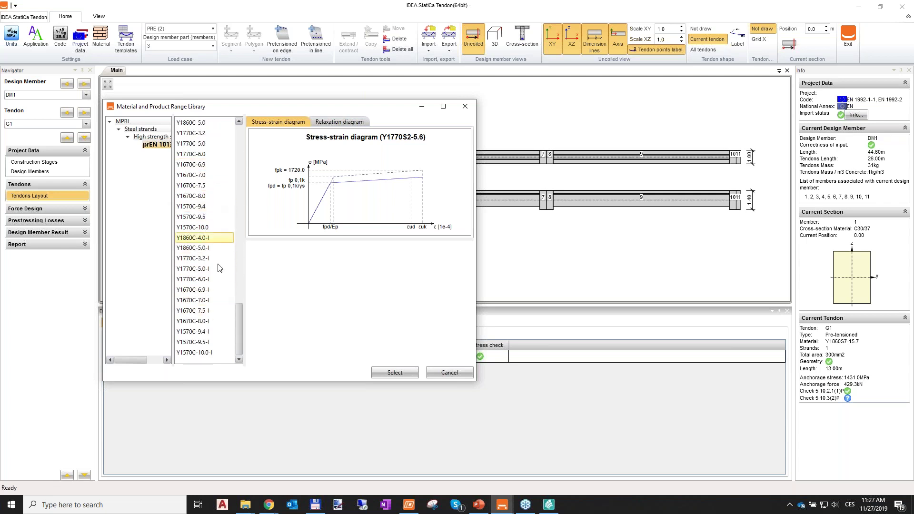
click(464, 107)
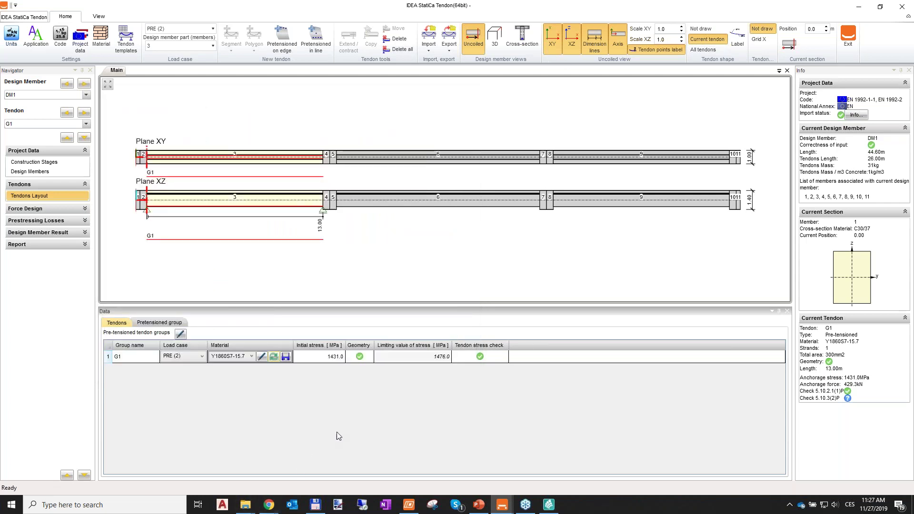
Step: Set the initial stress of tendon group G1 to 1450 MPa
click(327, 362)
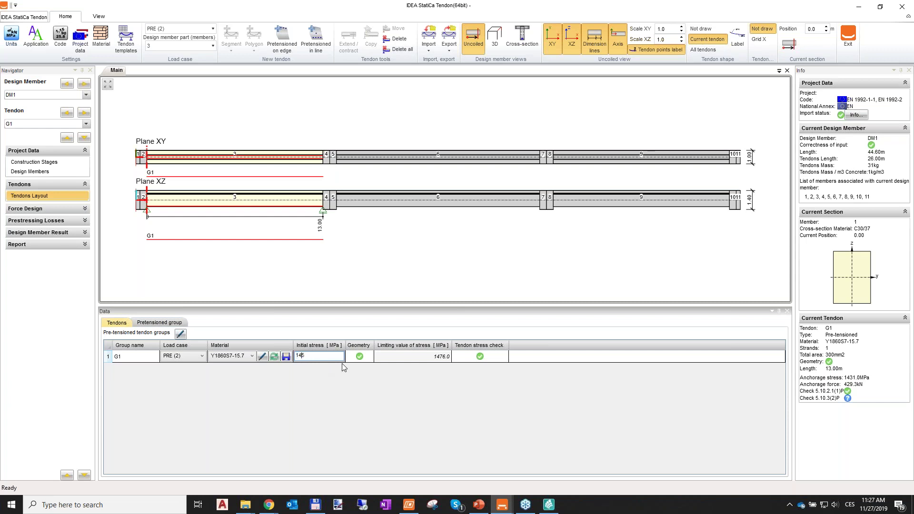
key(Tab)
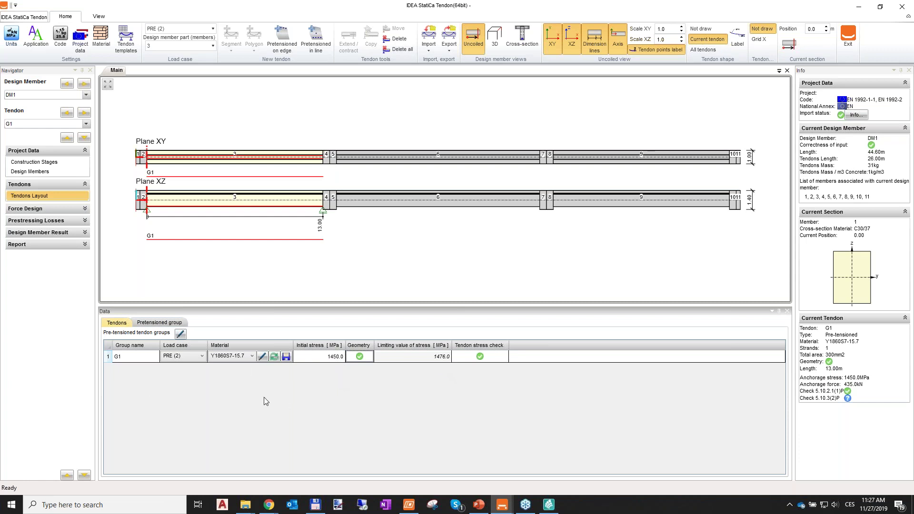
Step: Open the basic geometry of pretensioned group G1 and turn on dimension lines in its cross-section drawing
click(159, 324)
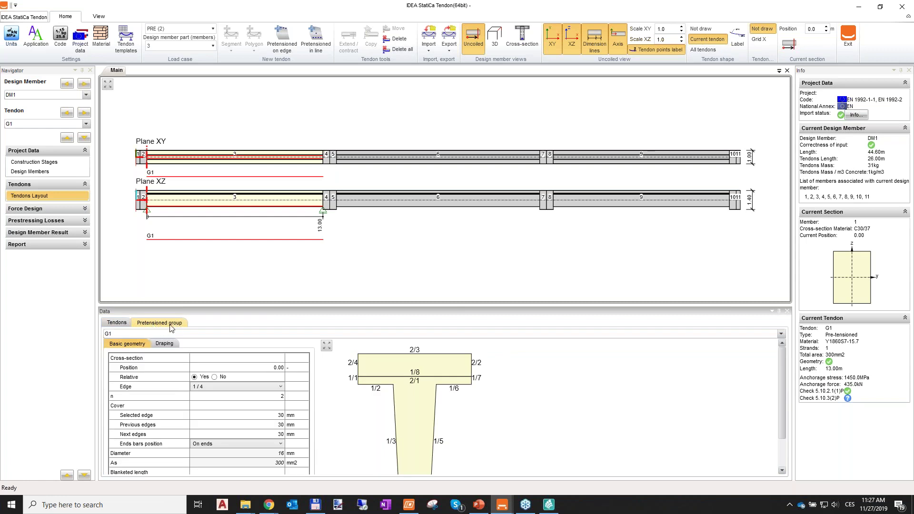
mouse_move(391, 305)
mouse_down()
mouse_move(389, 253)
mouse_move(405, 230)
mouse_up()
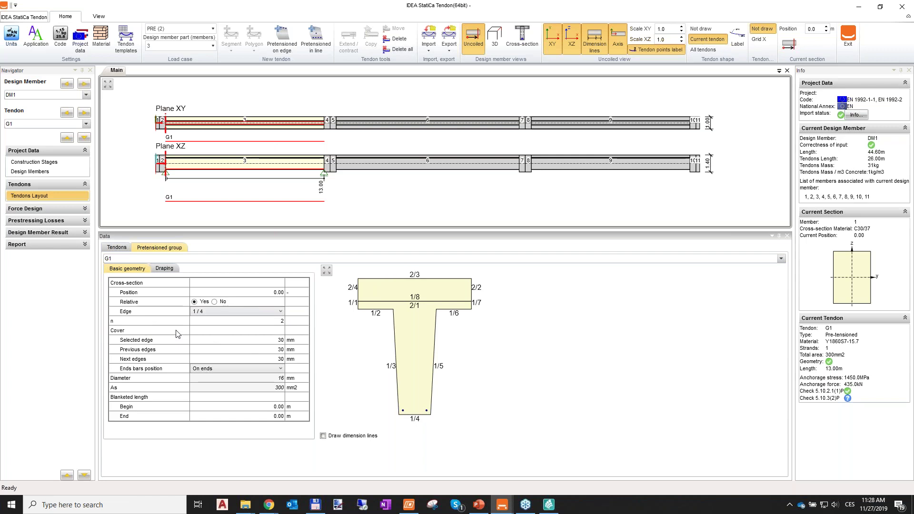
click(261, 321)
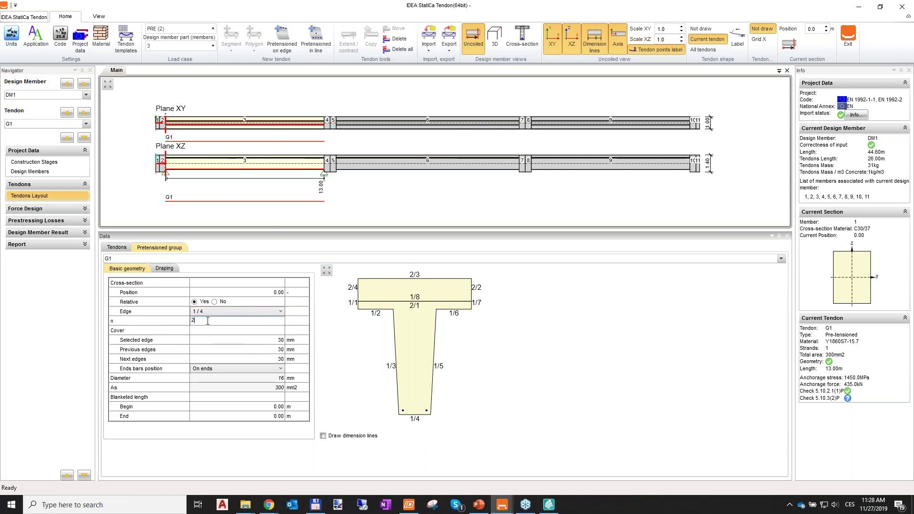
click(258, 341)
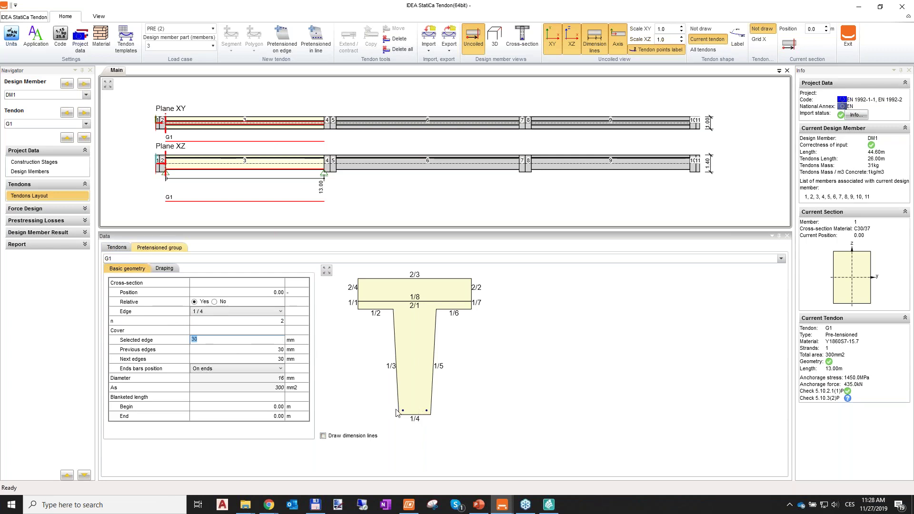
click(324, 441)
click(324, 437)
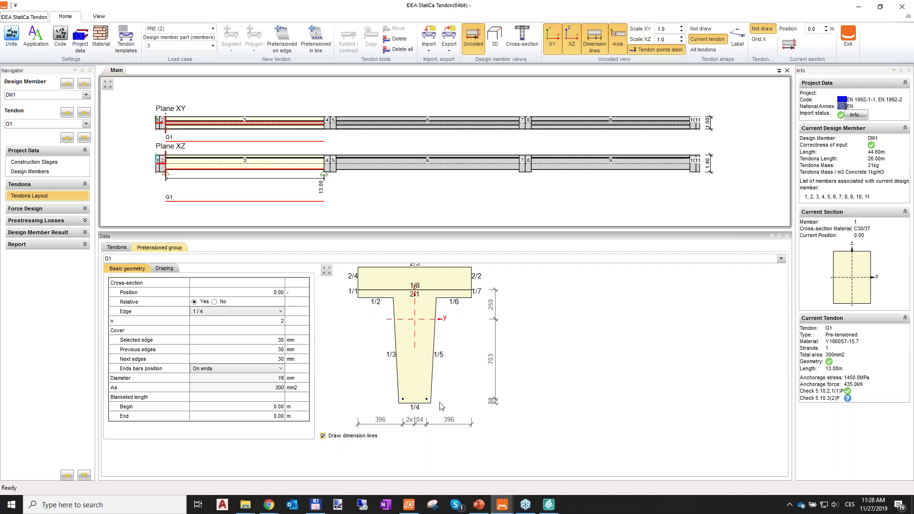
scroll(478, 413, up, 2)
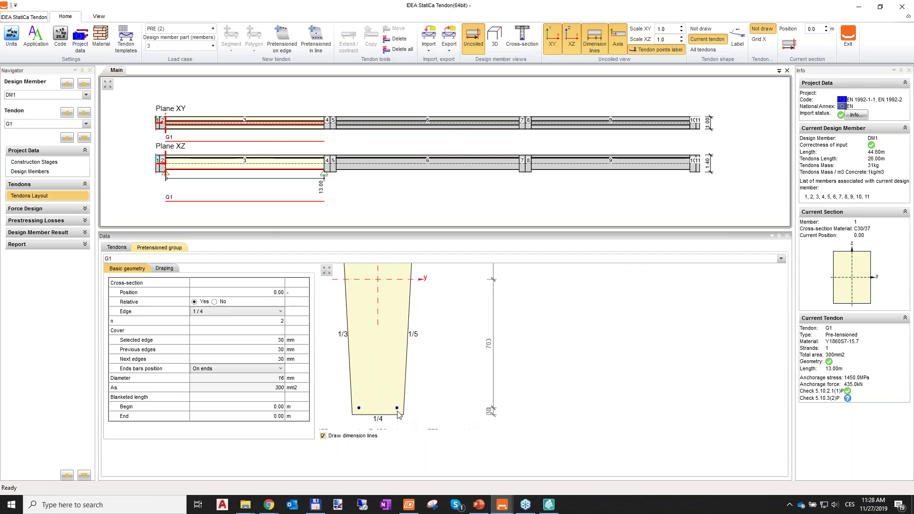
scroll(399, 412, up, 2)
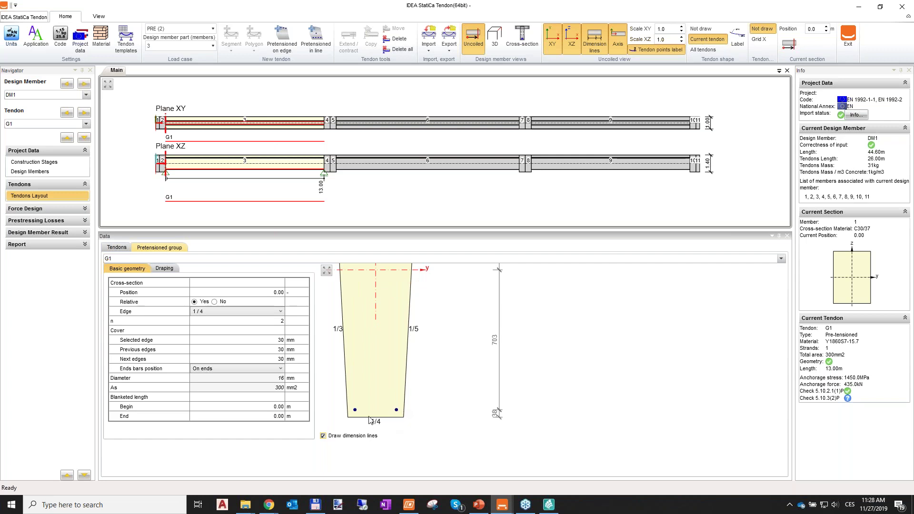
scroll(428, 399, down, 3)
Step: Set tendon group G1's cover to 40 mm from the selected edge and 55 mm from the previous and next edges
click(274, 340)
text(40)
key(Tab)
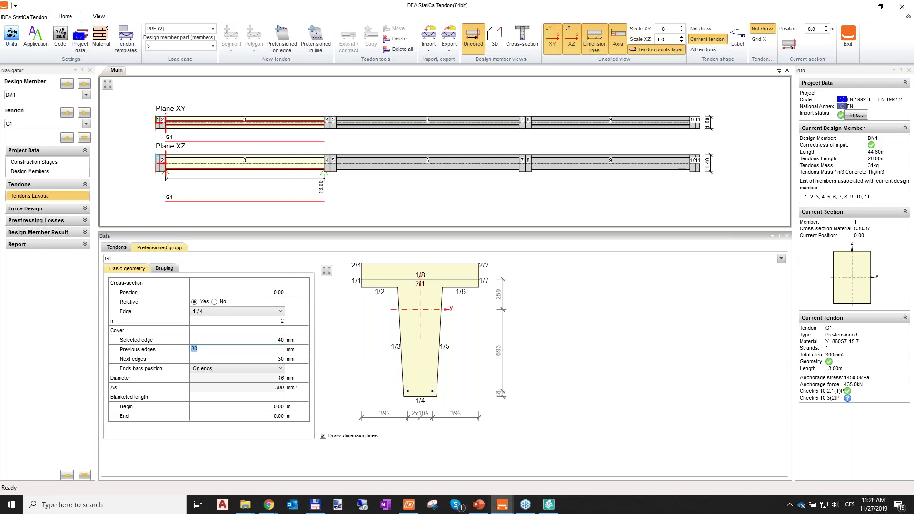
text(55)
key(Tab)
text(55)
key(Tab)
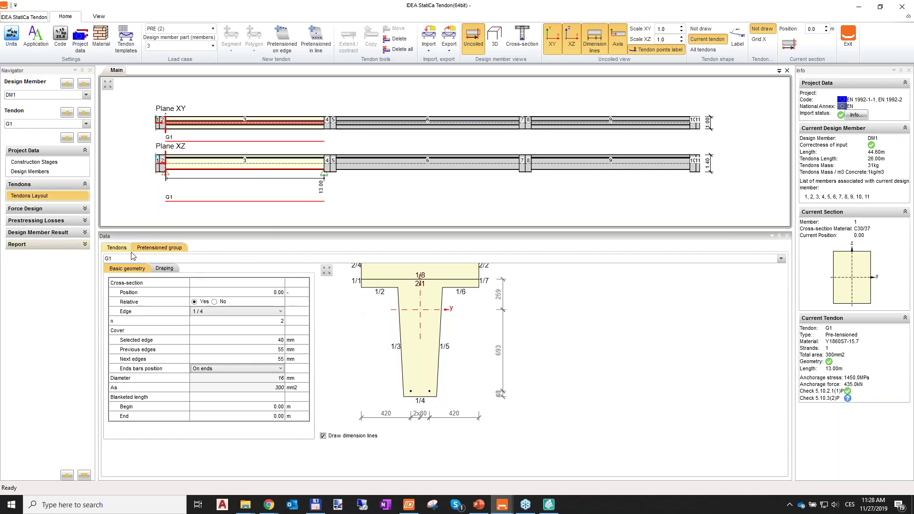
scroll(424, 369, down, 2)
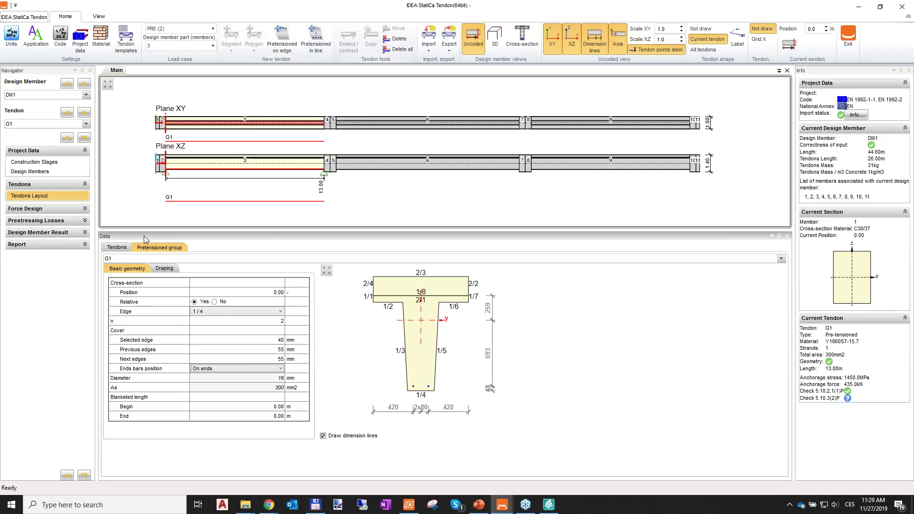
Step: Add a second pretensioned tendon group on edge to member 3 in load case PRE (2)
click(117, 247)
click(118, 282)
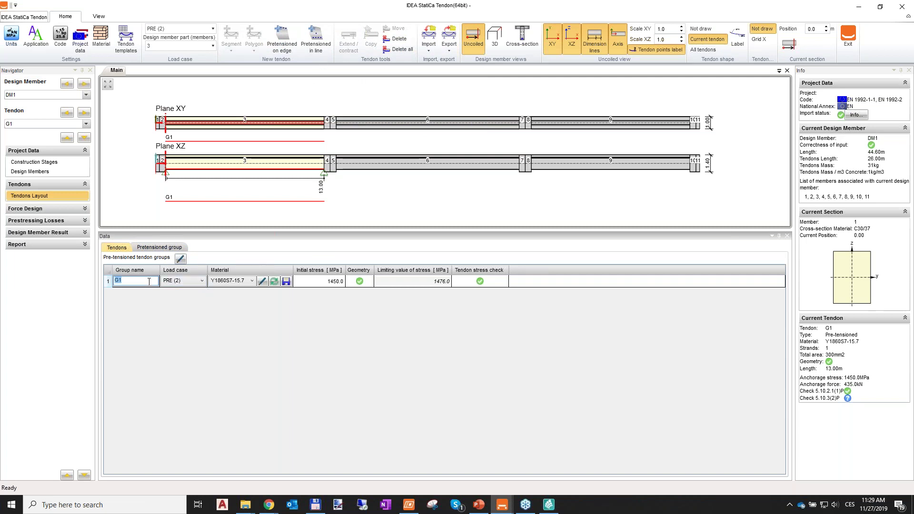
click(149, 248)
click(123, 248)
click(137, 283)
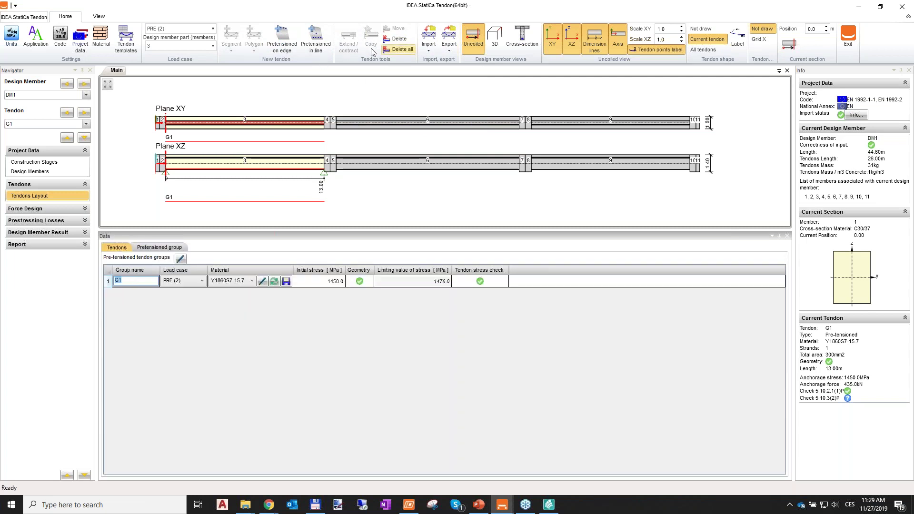
click(287, 45)
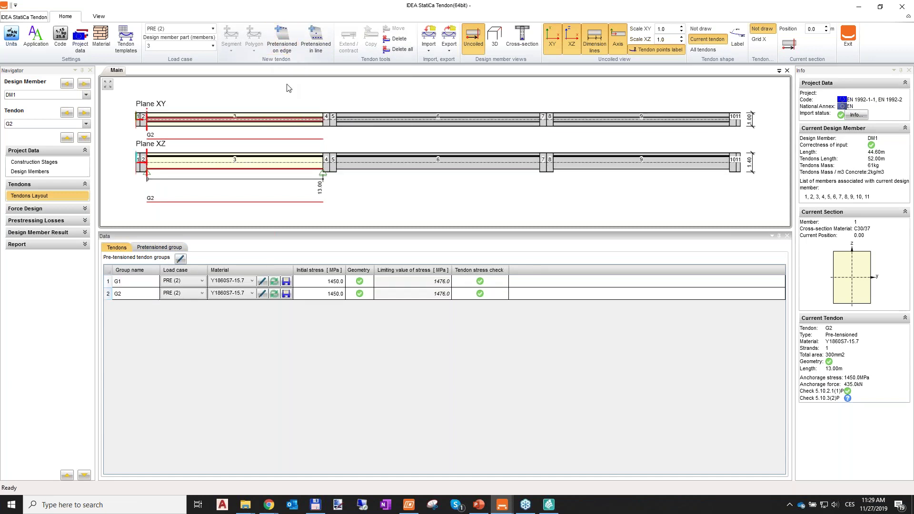
click(135, 293)
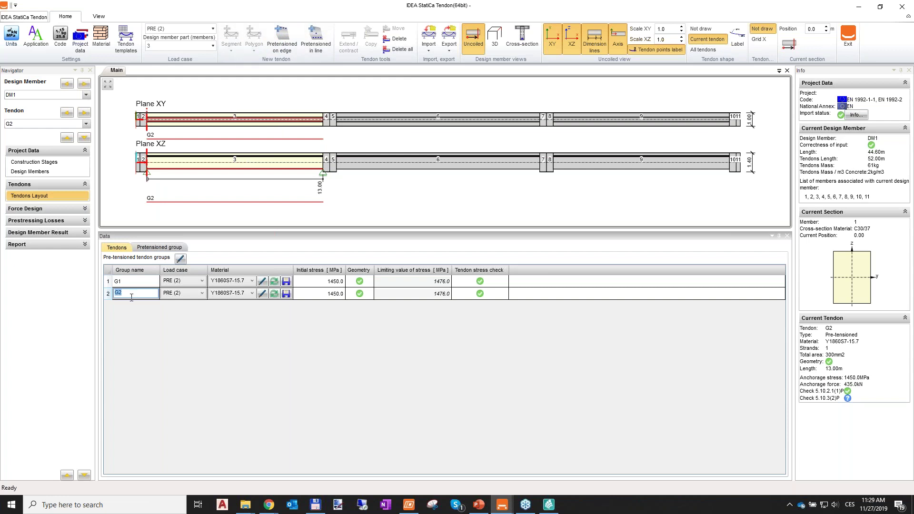
Step: Set group G2's cover to 90 mm from the selected edge and 40 mm from the previous and next edges, with dimension lines drawn
click(159, 247)
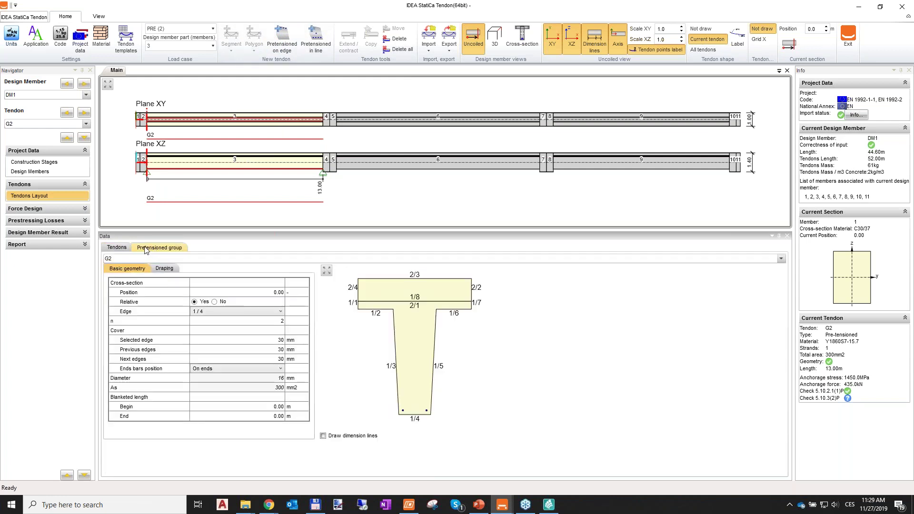
click(272, 340)
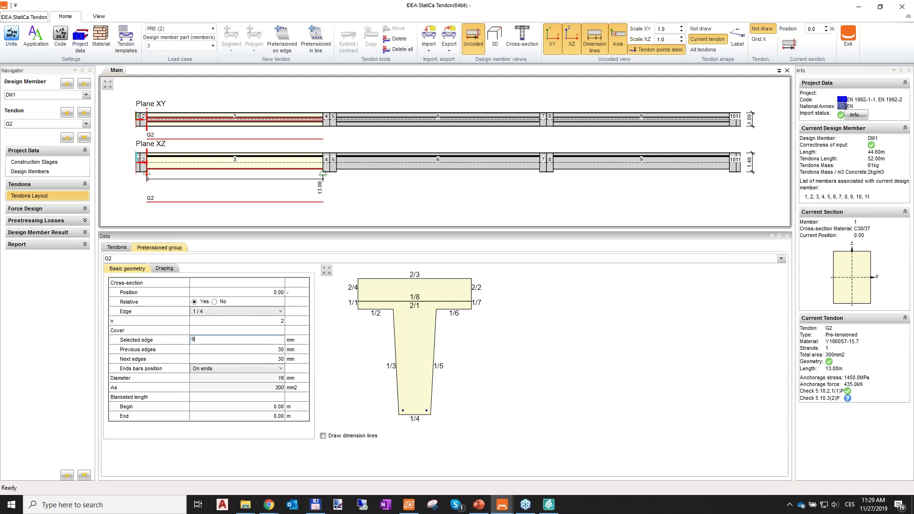
key(Tab)
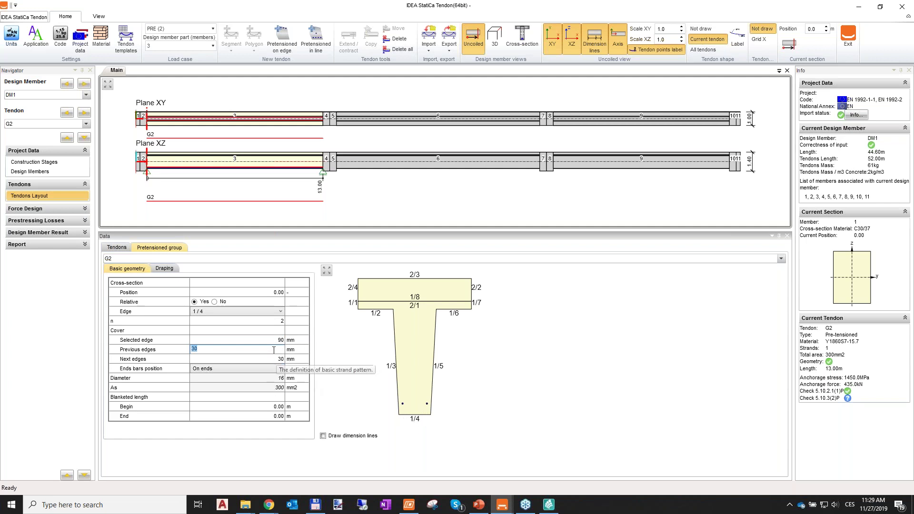
text(40)
key(Tab)
text(40)
key(Tab)
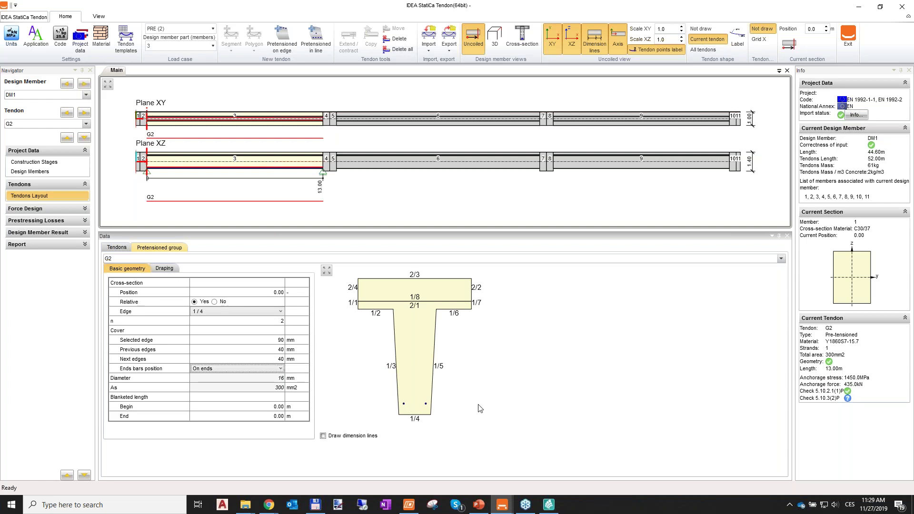
click(323, 436)
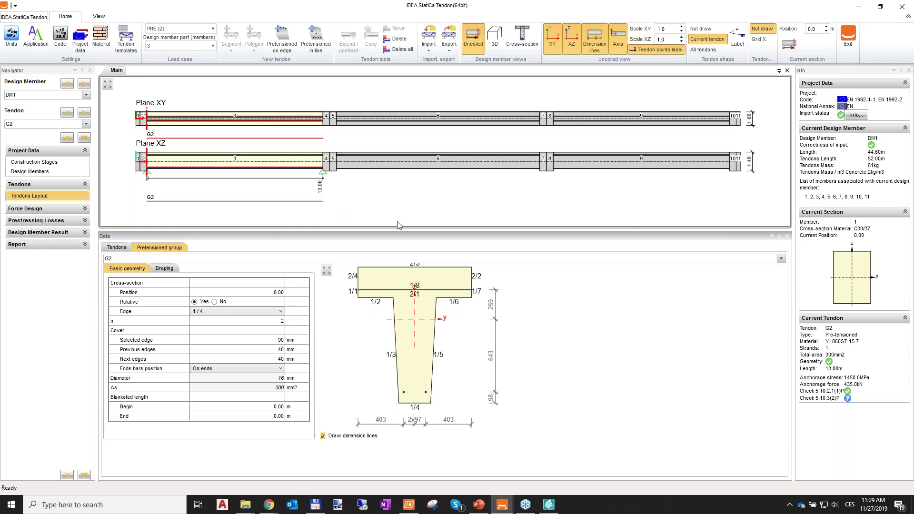
Step: Return to the list of pretensioned tendon groups and enlarge the uncoiled view of the design member
click(121, 249)
click(136, 293)
scroll(206, 186, up, 2)
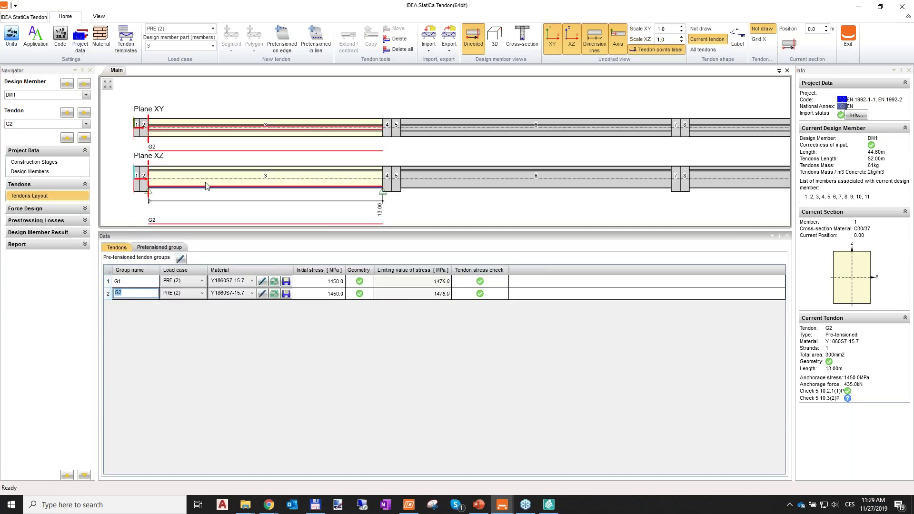
drag(299, 230, 299, 304)
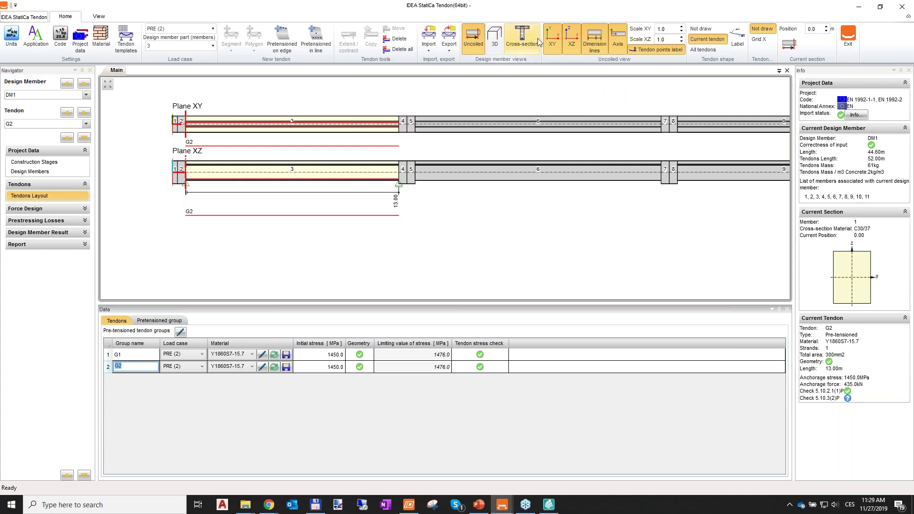
Step: Display the design member's cross-section at position 2 m and examine the strand positions of groups G1 and G2
click(523, 40)
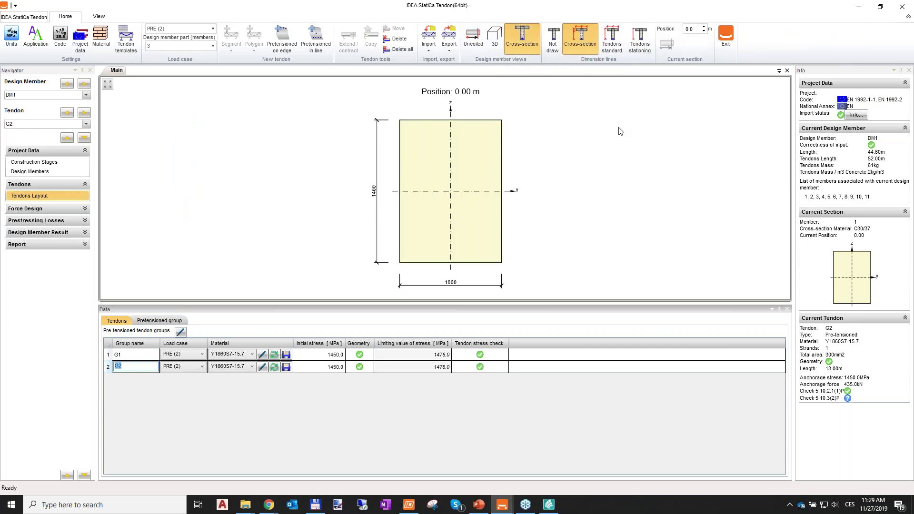
click(697, 29)
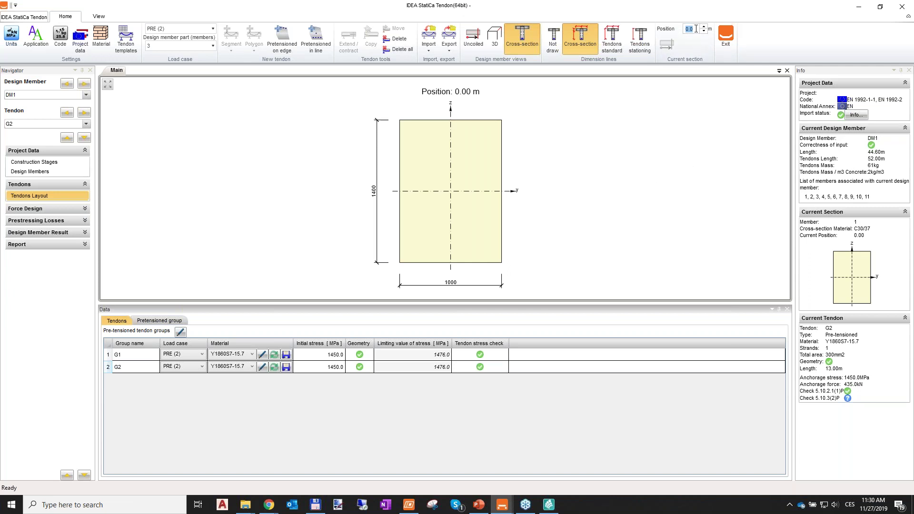
text(2)
key(Return)
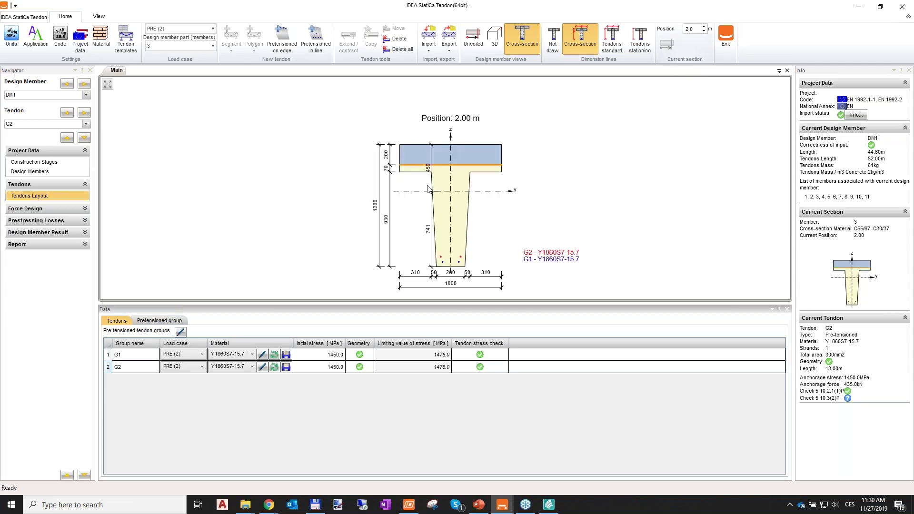
scroll(453, 269, up, 2)
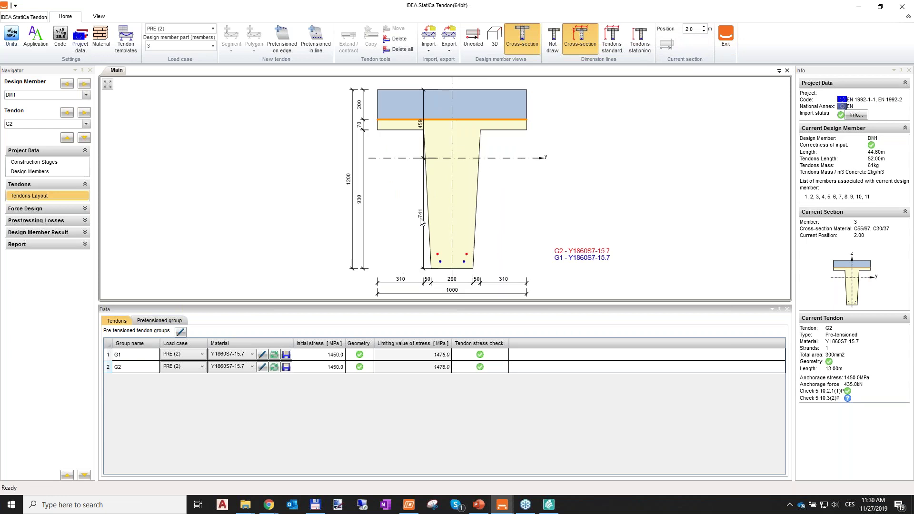
click(464, 262)
scroll(420, 257, up, 1)
click(443, 216)
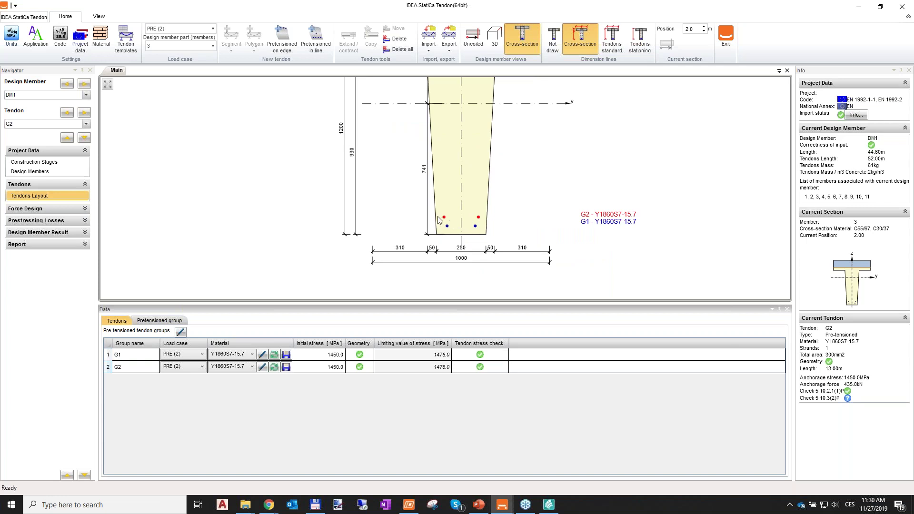
scroll(512, 215, down, 2)
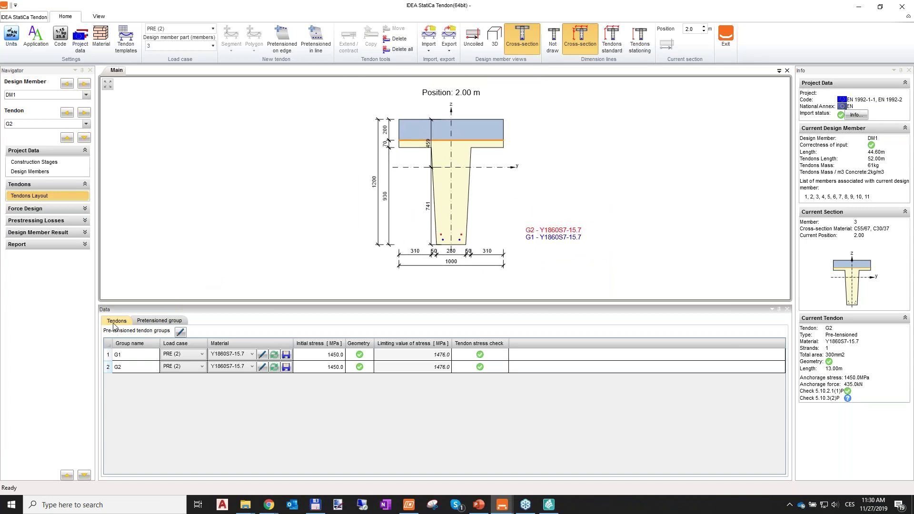
scroll(453, 196, down, 1)
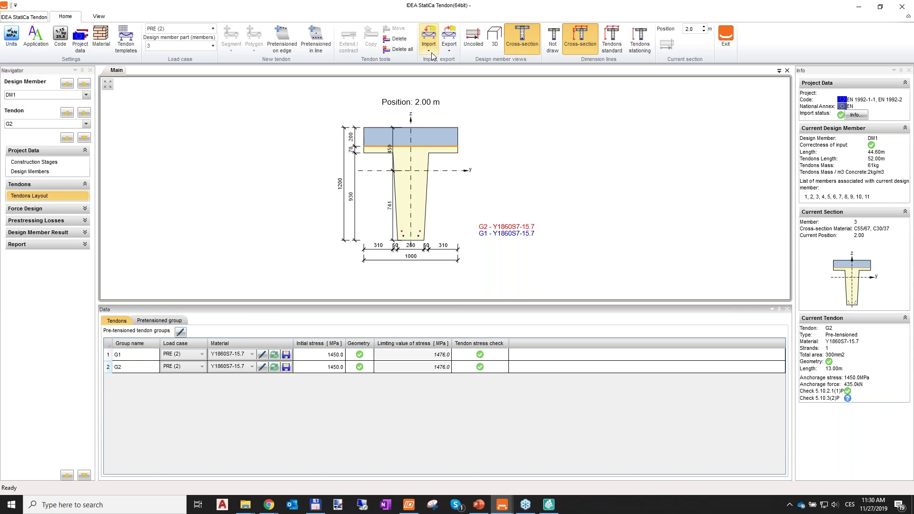
Step: Export all tendons of the design member to the tendon data file pretensioned2.nav in the Example folder
click(449, 41)
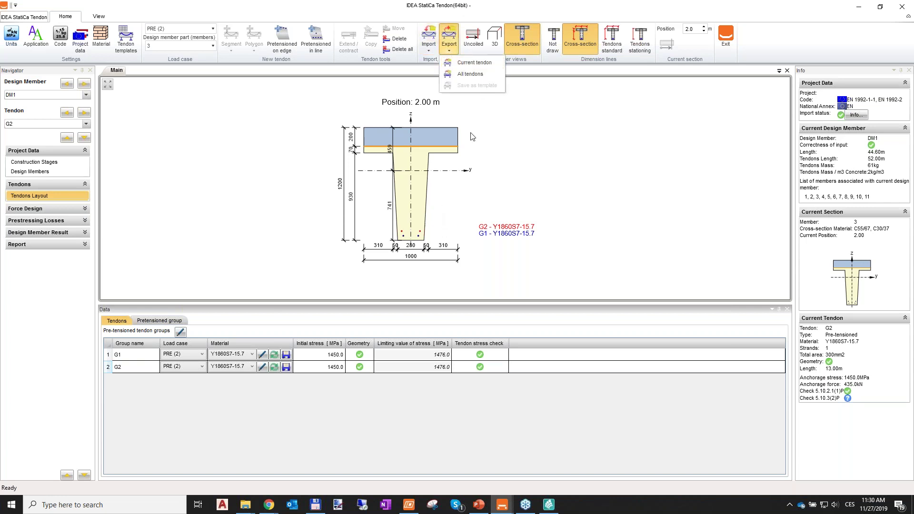
click(482, 77)
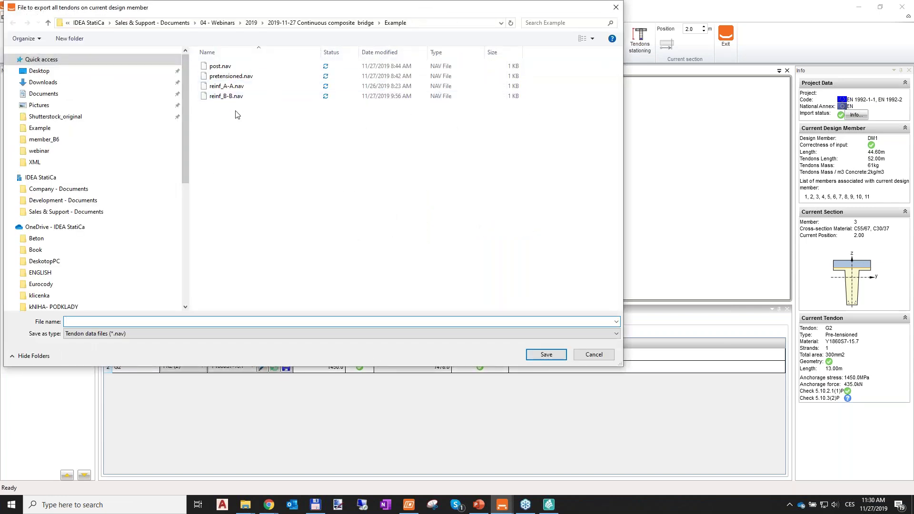
click(227, 79)
click(99, 321)
click(99, 321)
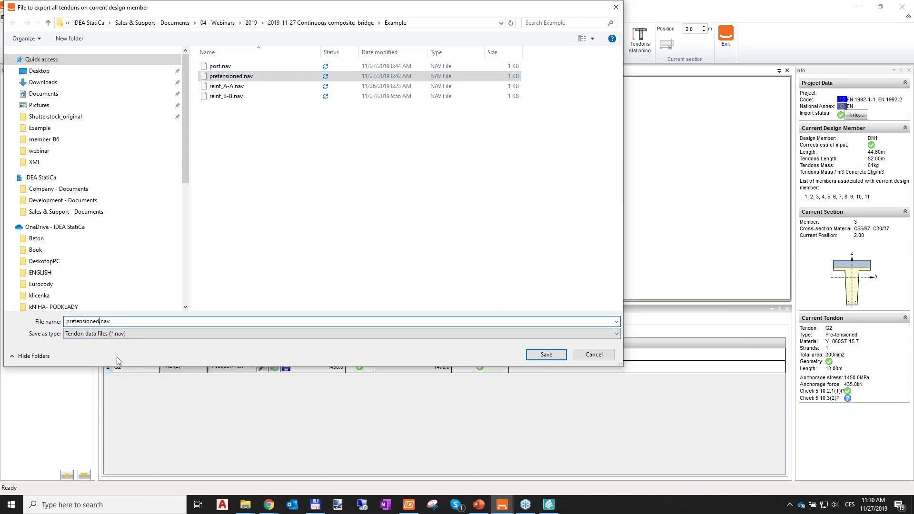
text(2)
click(213, 335)
click(541, 358)
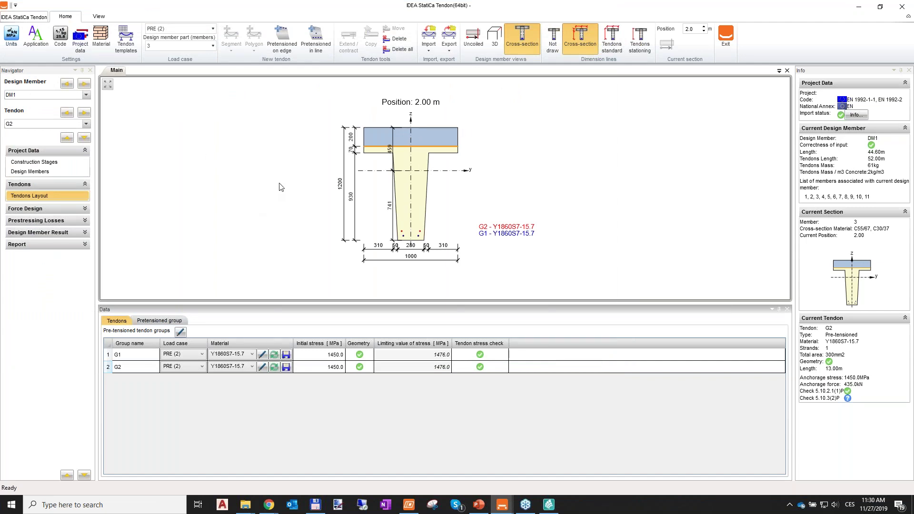
Step: Make PRE (5) the current load case and show the design member in the uncoiled view
click(213, 28)
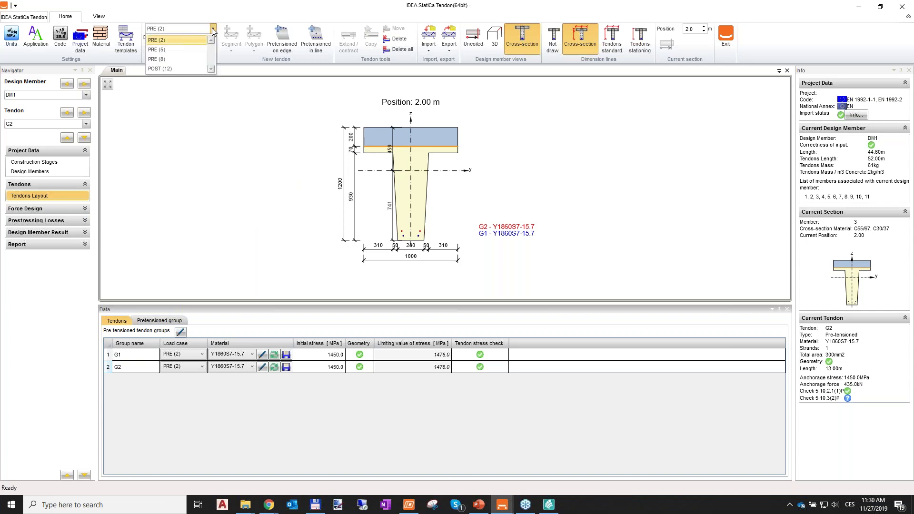
click(172, 50)
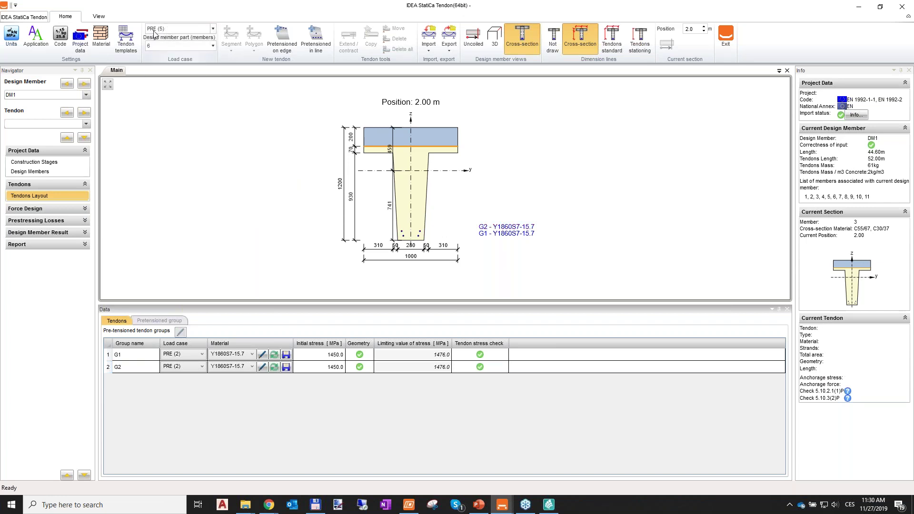
click(475, 45)
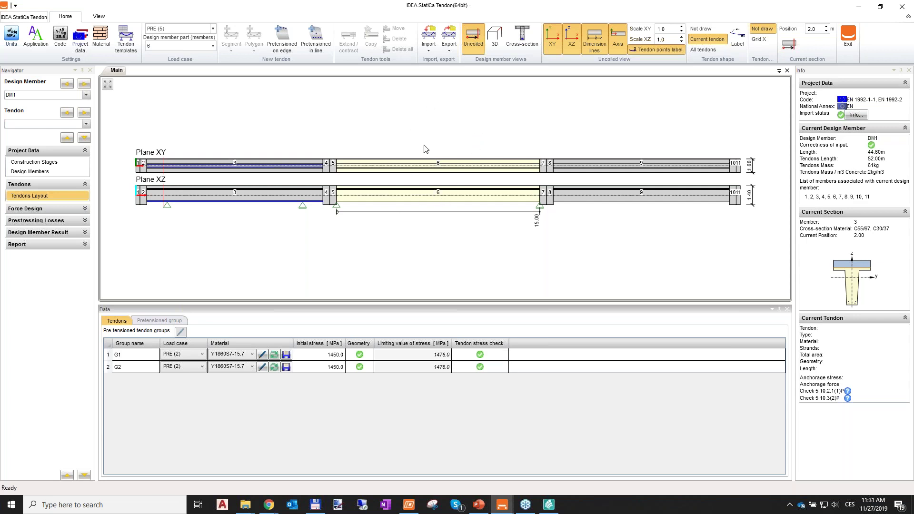
Step: Import the tendons from pretensioned2.nav into the current load case PRE (5) and highlight its group G2
click(433, 53)
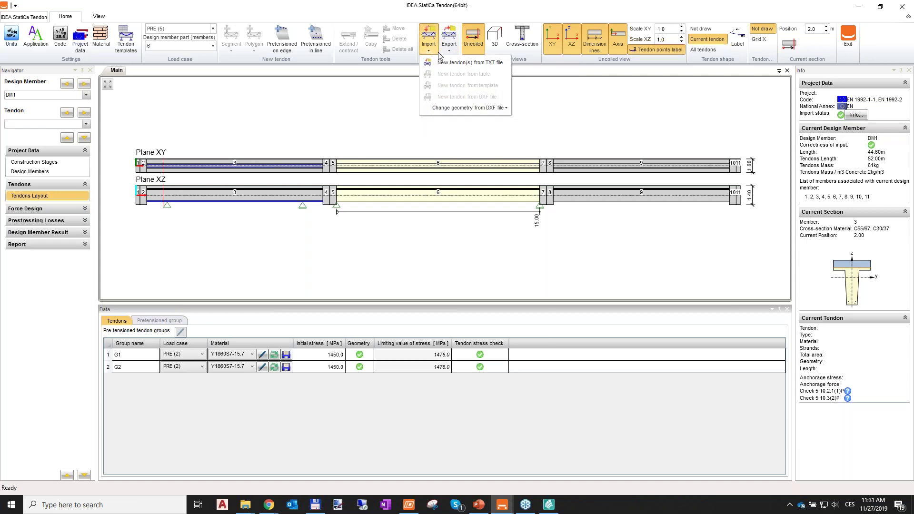
click(463, 64)
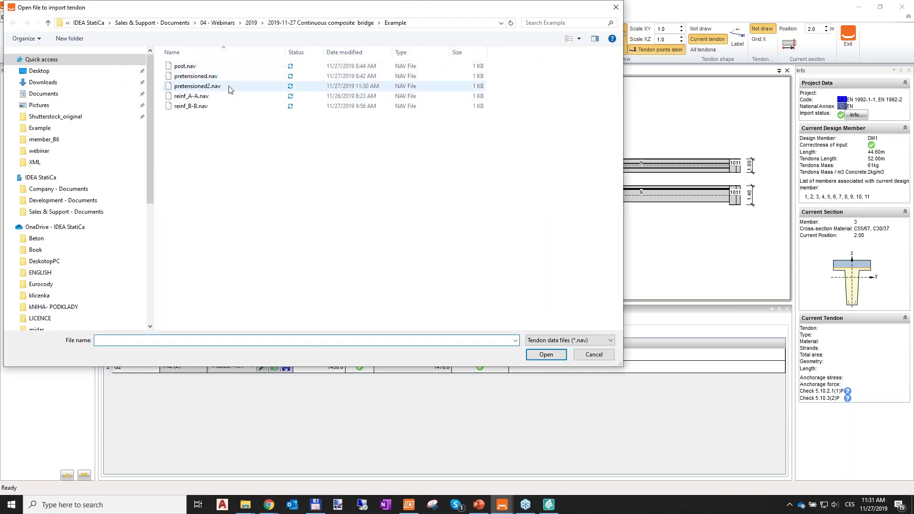
click(197, 91)
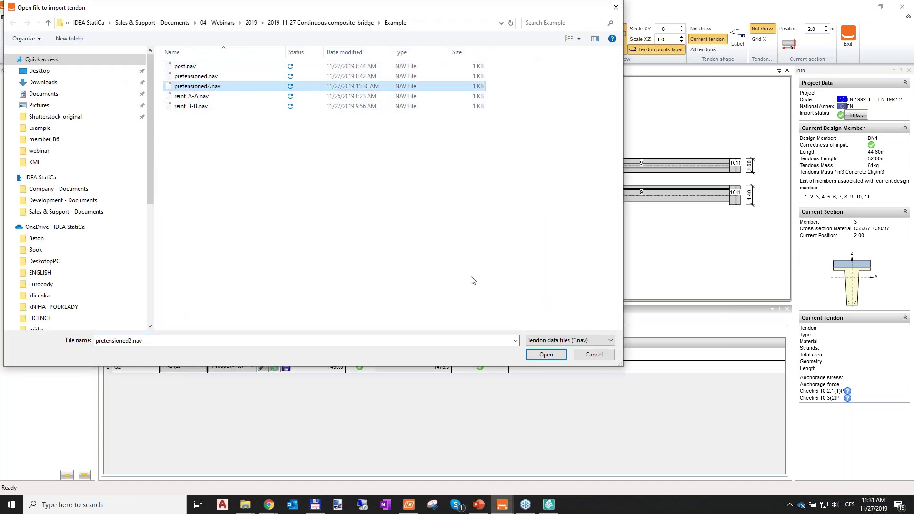
click(548, 356)
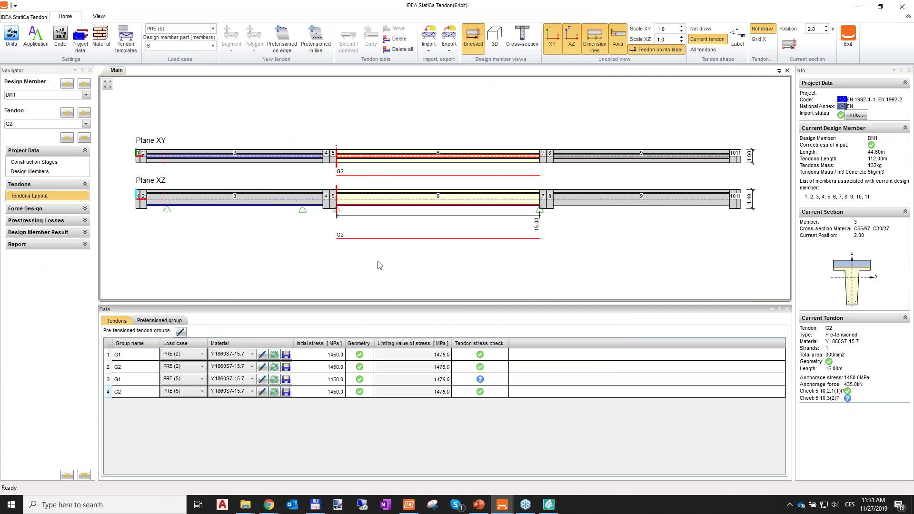
click(135, 391)
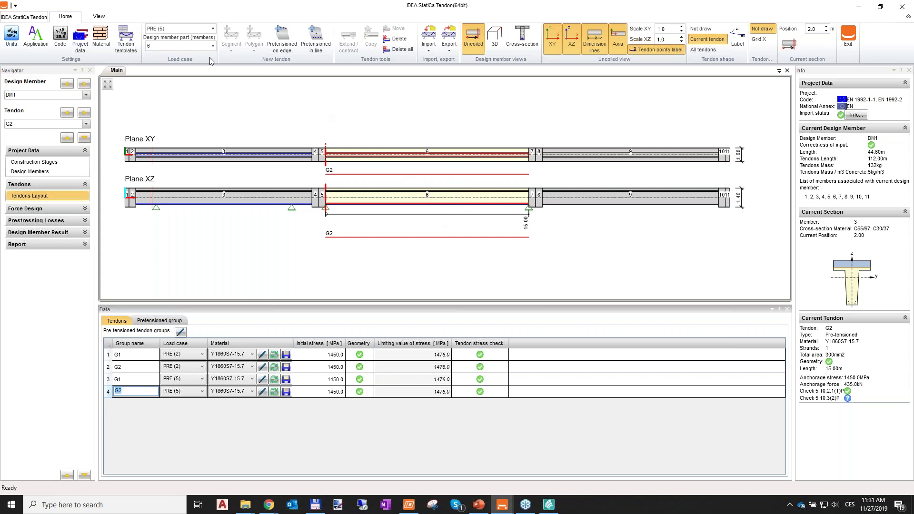
Step: Make PRE (8) the current load case and import the tendons from pretensioned2.nav into it
click(213, 29)
click(182, 61)
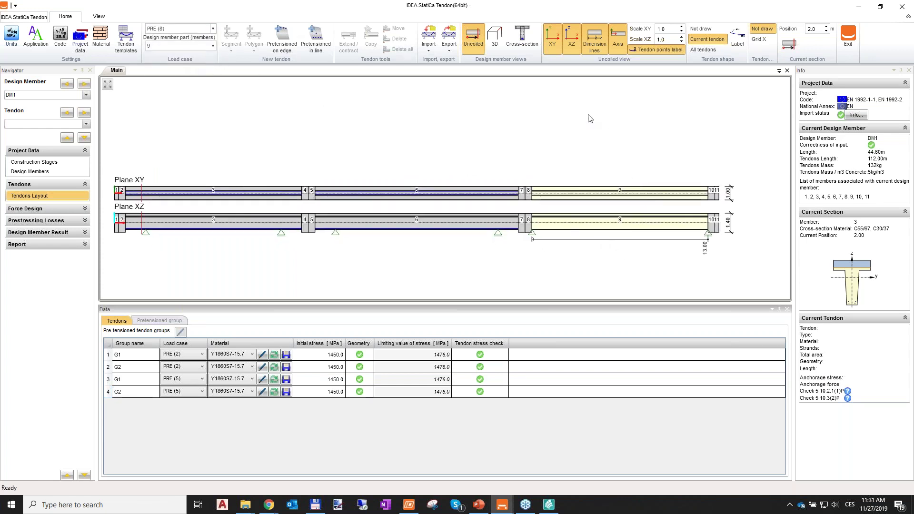
click(430, 51)
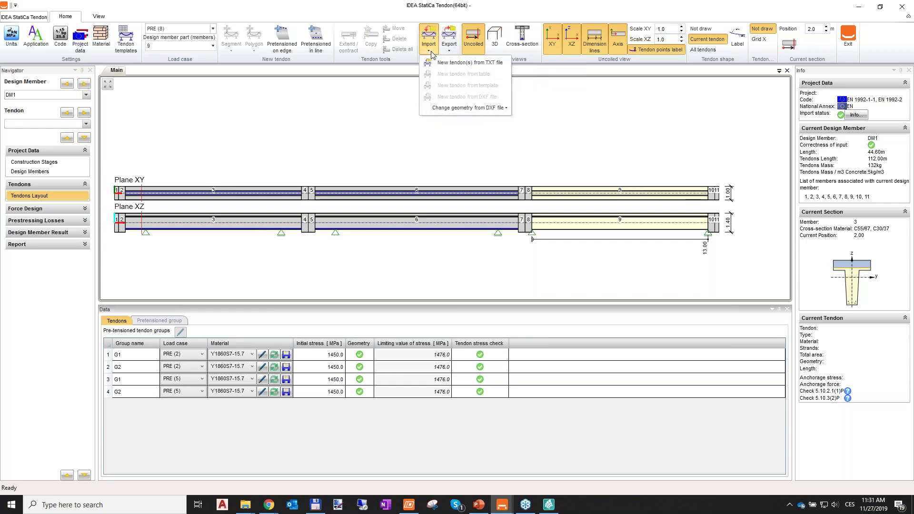
click(453, 63)
double_click(234, 86)
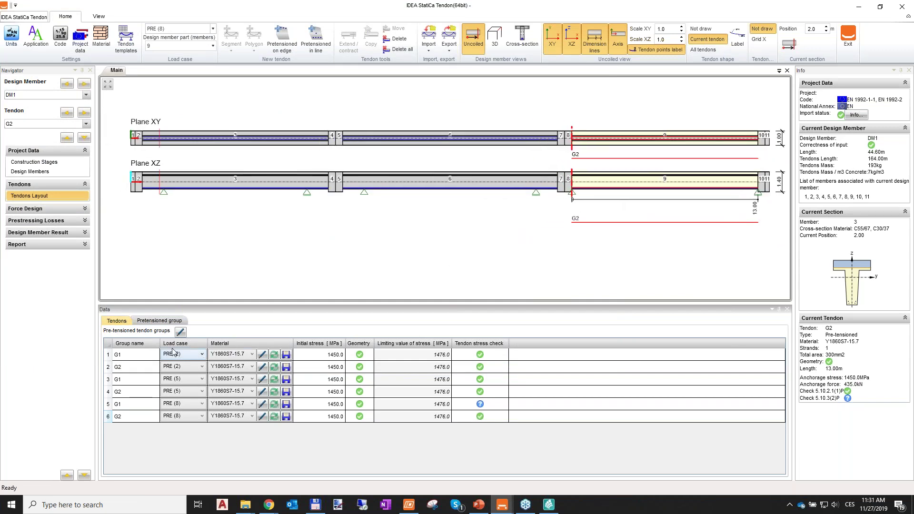
Step: Go through all six pretensioned tendon groups in the list to check their locations along the design member
click(135, 361)
click(134, 372)
click(134, 381)
click(126, 392)
click(127, 404)
click(126, 416)
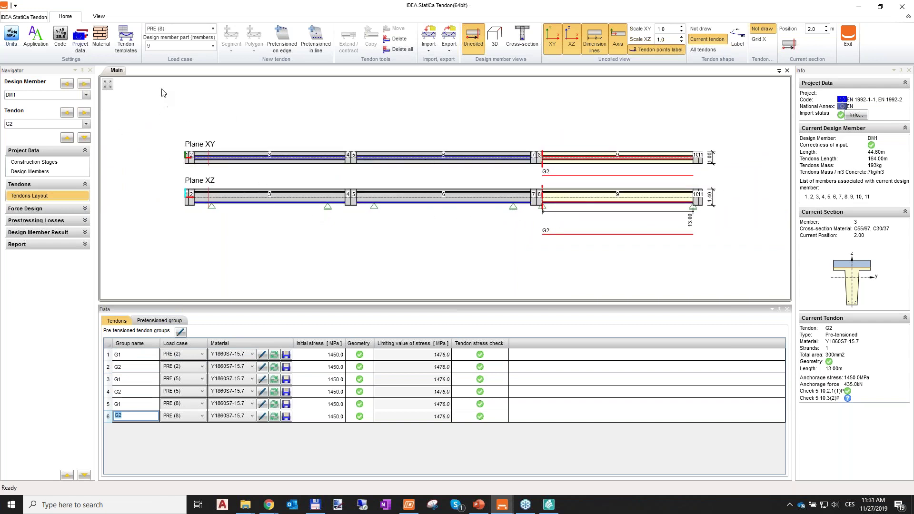
Step: Make POST (12) the current load case and create a post-tensioned segment tendon that takes supports into account
click(213, 29)
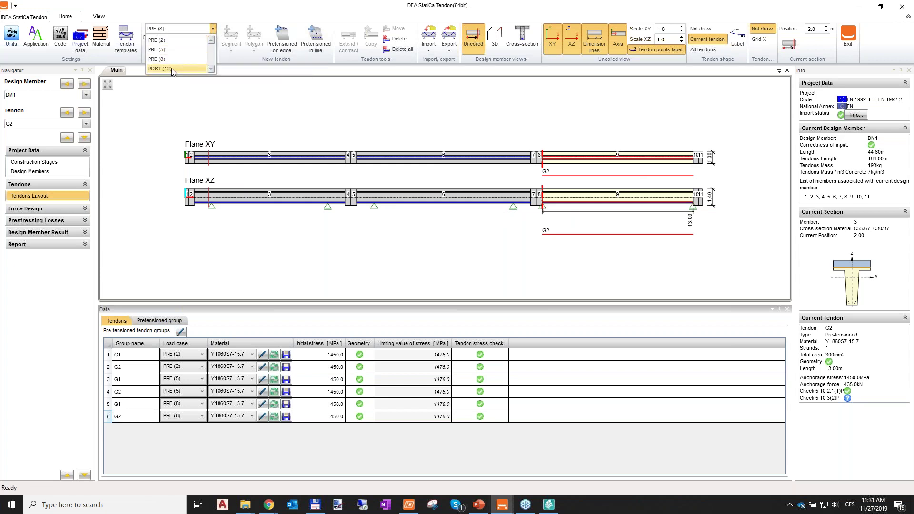
click(190, 69)
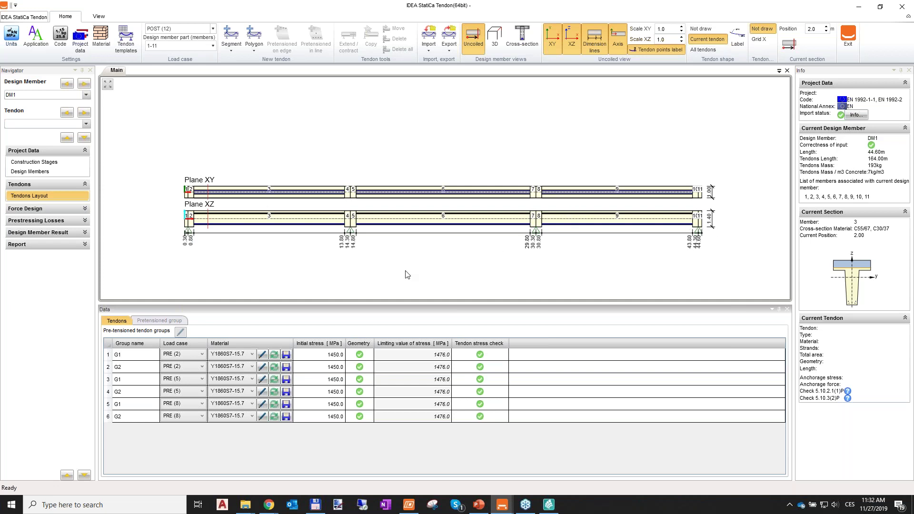
click(231, 51)
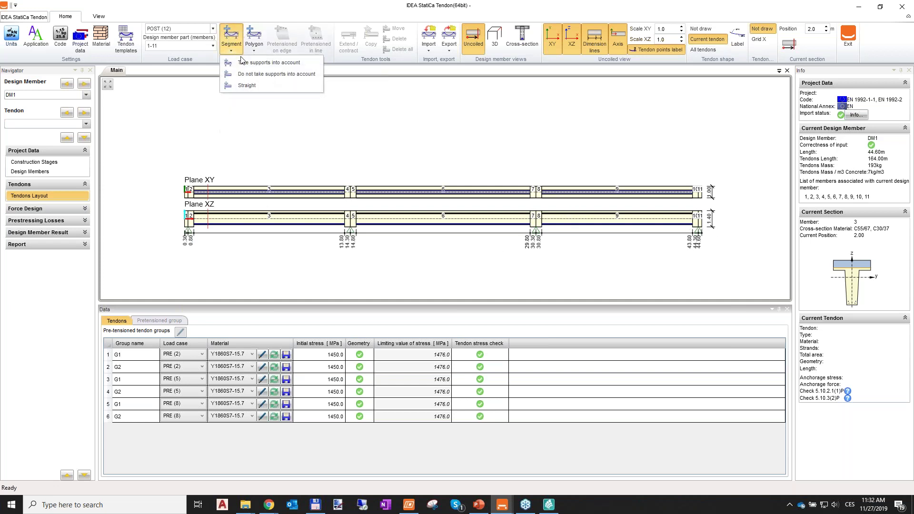
click(284, 65)
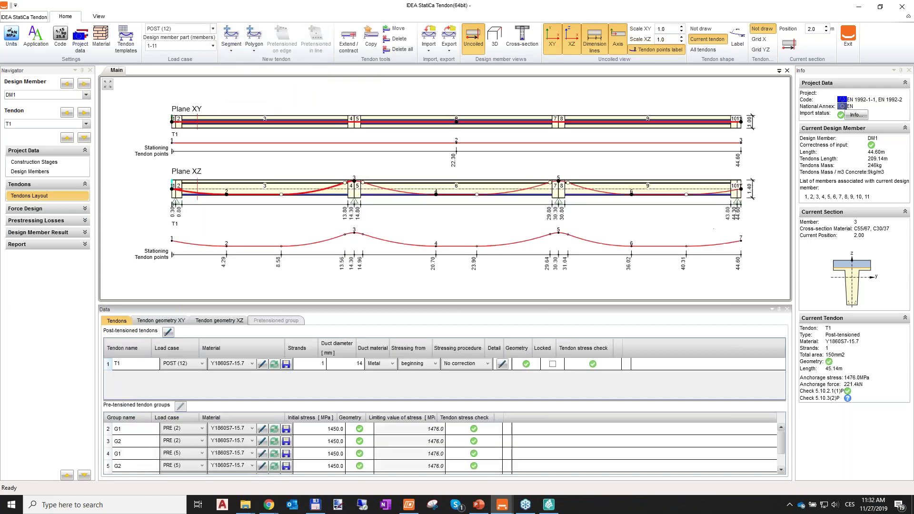
scroll(190, 202, up, 2)
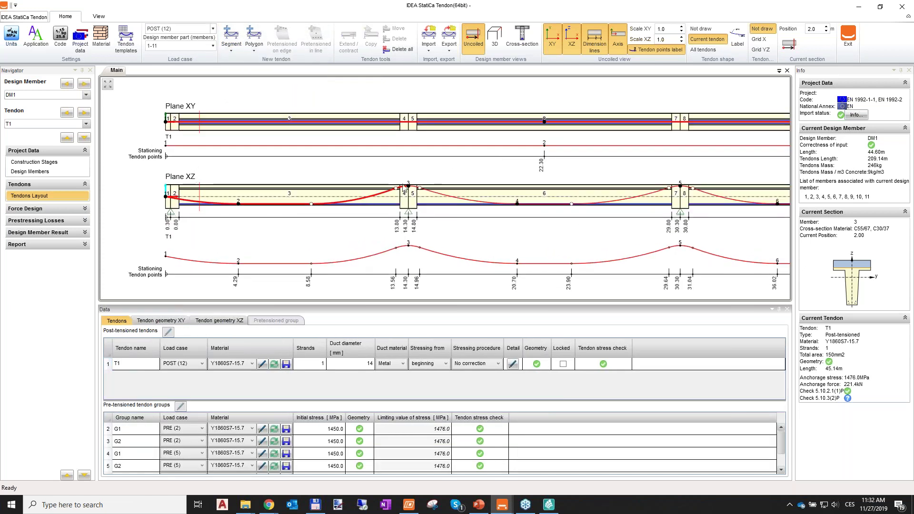
scroll(181, 191, down, 2)
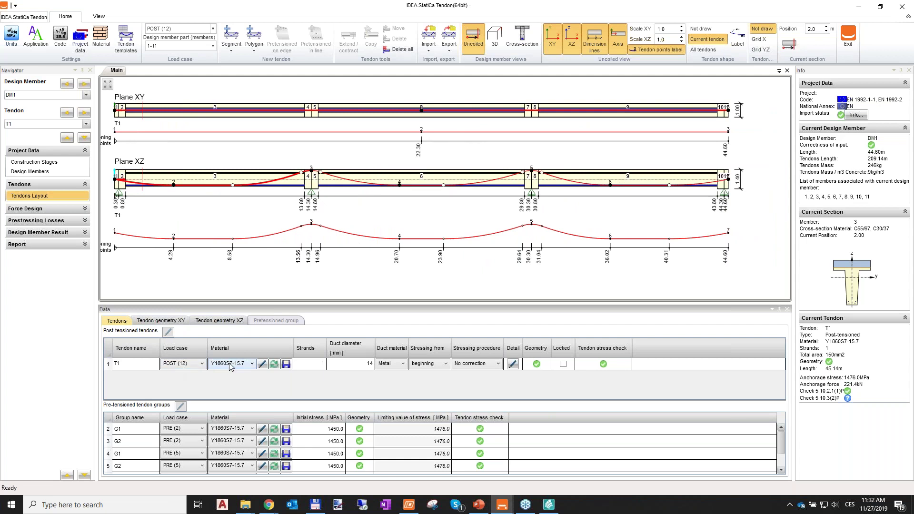
Step: Set the number of strands of post-tensioned tendon T1 to 5 and its duct diameter to 60 mm
click(145, 365)
click(192, 365)
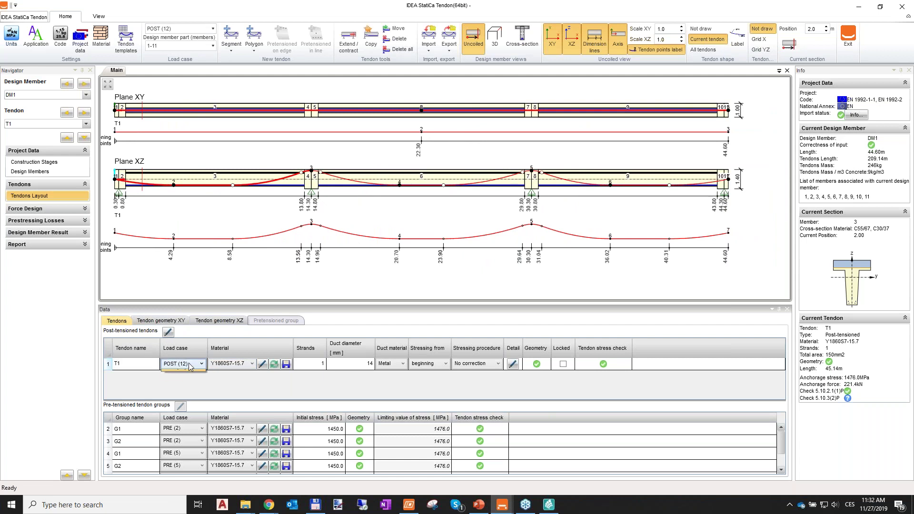
click(237, 366)
click(233, 364)
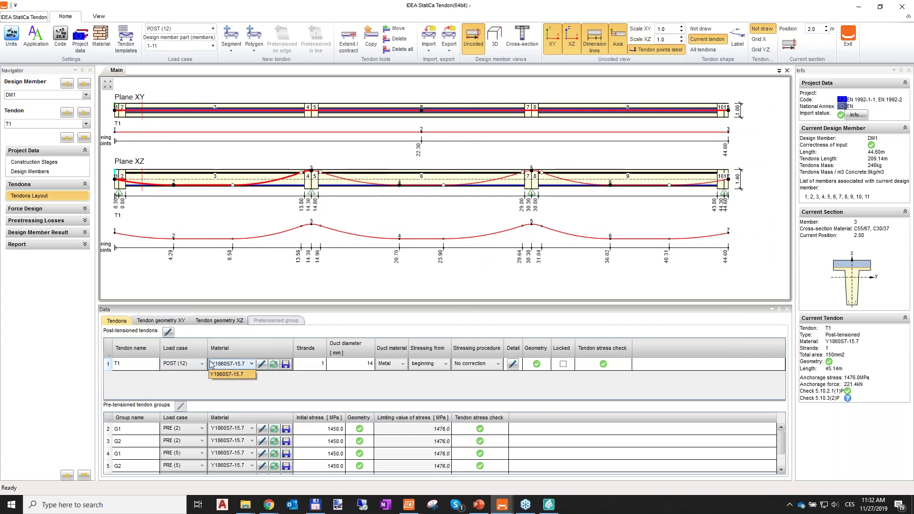
click(317, 364)
click(317, 364)
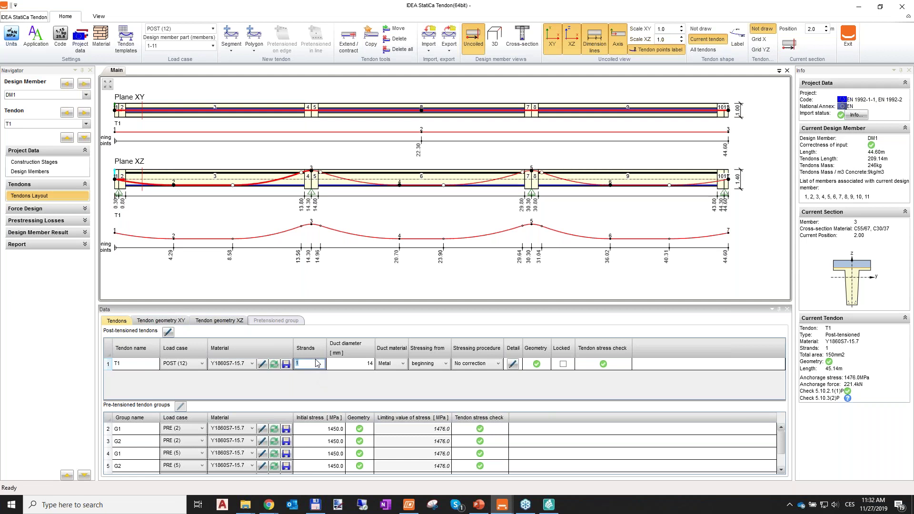
text(5)
click(329, 369)
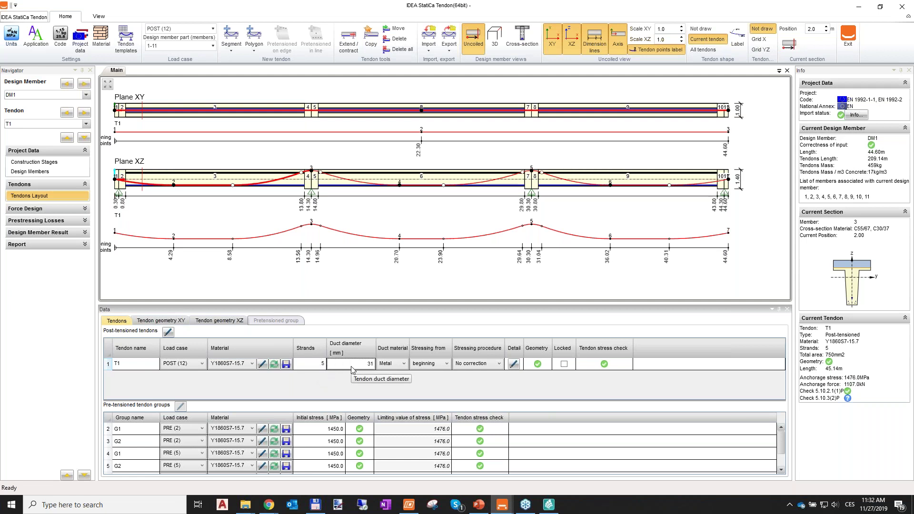
click(355, 367)
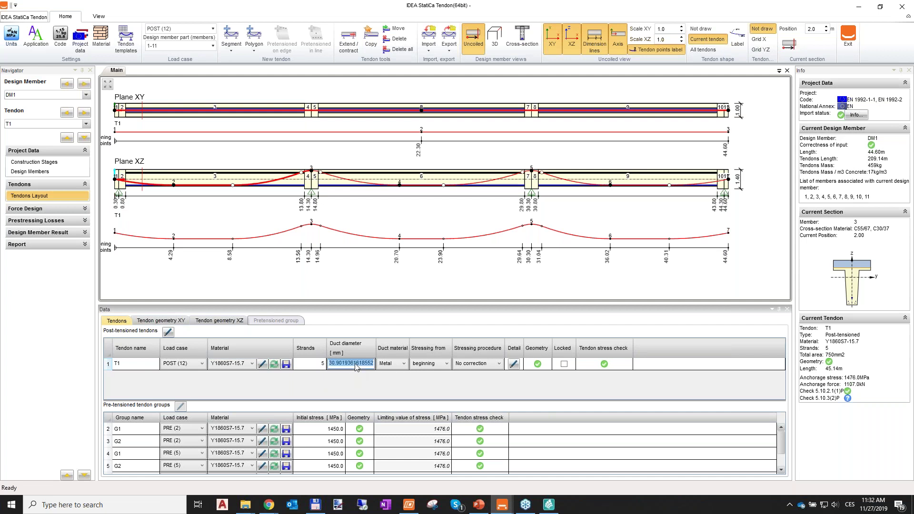
text(60)
key(Tab)
Step: Keep T1's metal duct and stress it from both ends, first anchoring from beginning, with correction of relaxation
drag(409, 348, 419, 348)
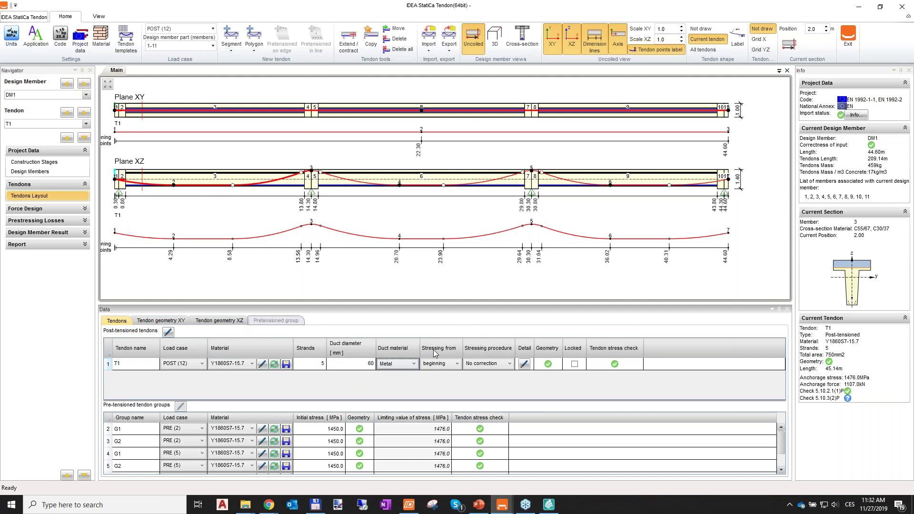
click(412, 366)
click(388, 374)
click(456, 367)
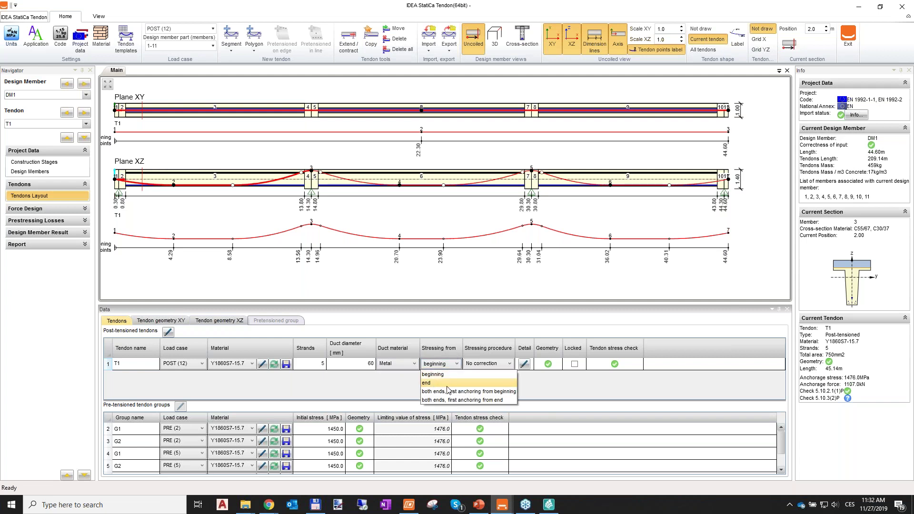
click(486, 393)
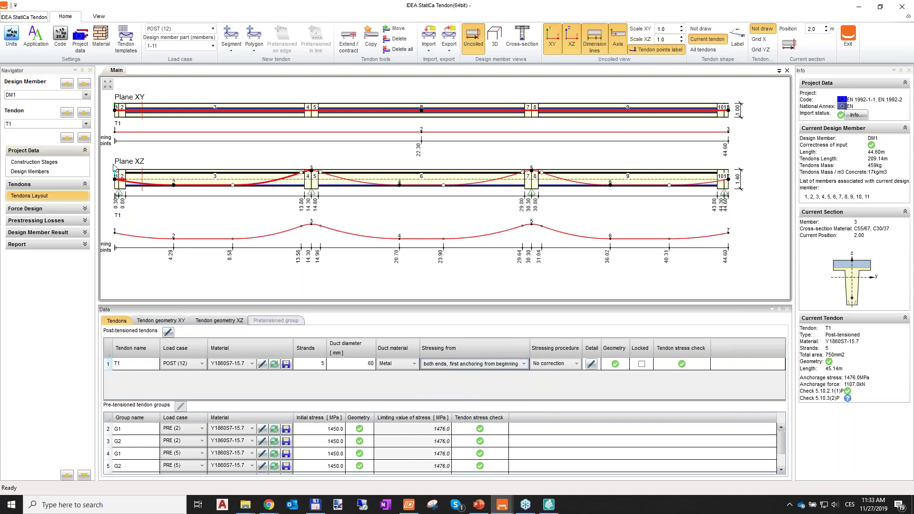
click(559, 364)
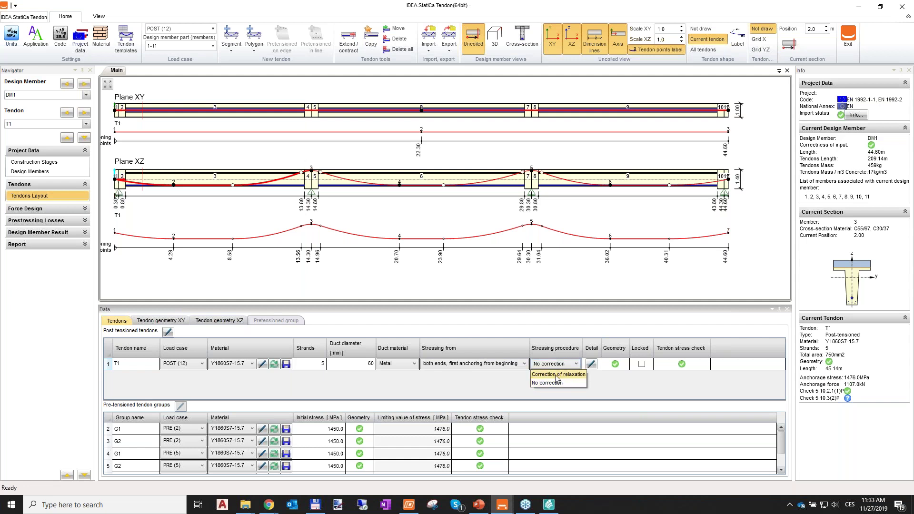
click(563, 374)
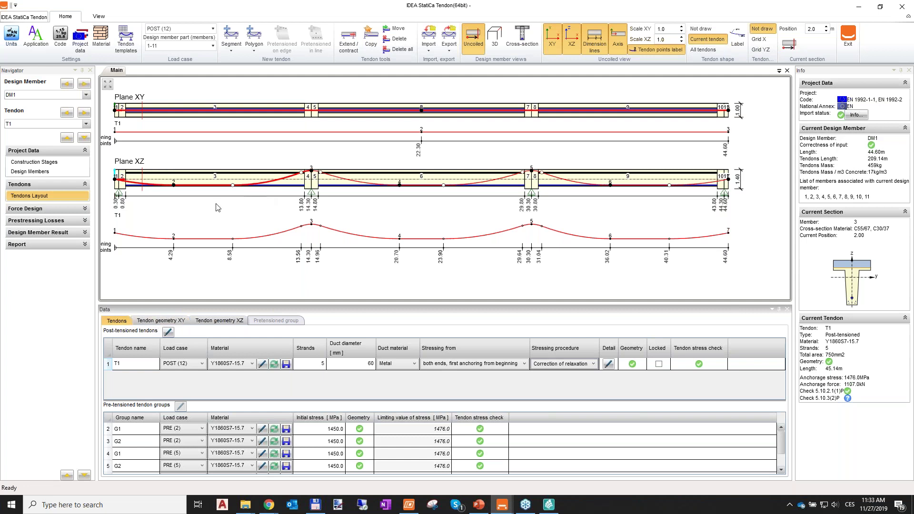
Step: Examine tendon T1's geometry in planes XY and XZ, including the inner segment and its straight-parabola point at 20.70 m
click(160, 322)
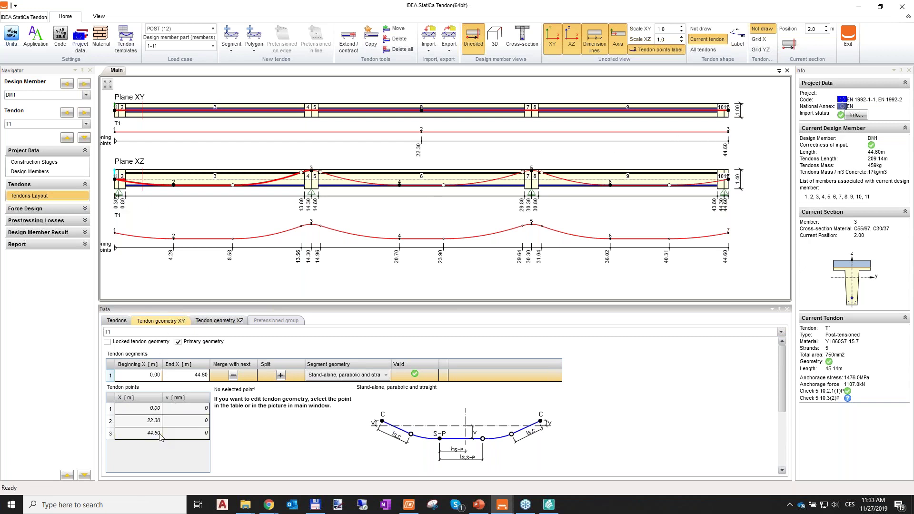
click(214, 325)
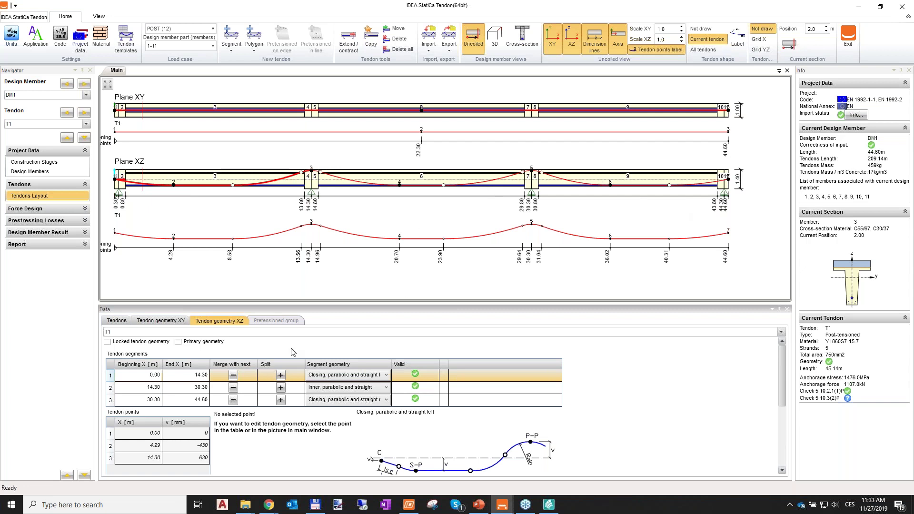
scroll(312, 193, up, 4)
middle_drag(296, 205, 366, 194)
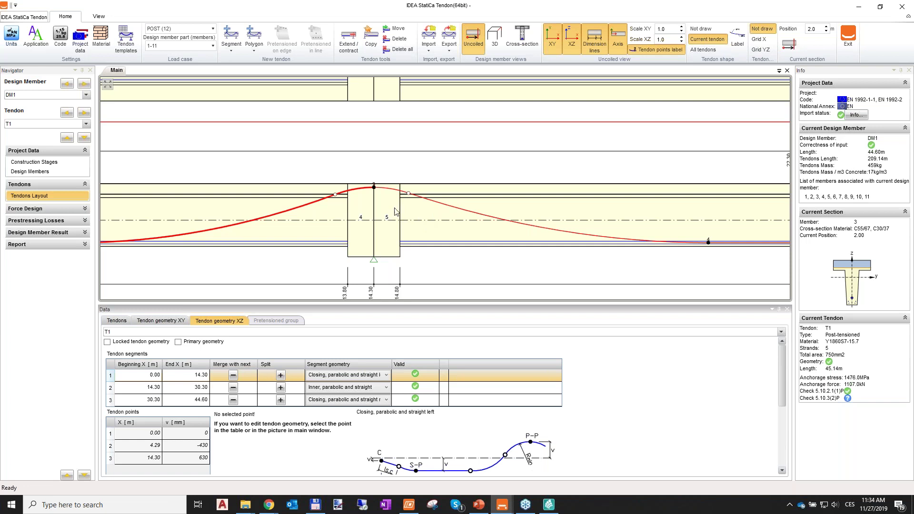
scroll(390, 216, down, 5)
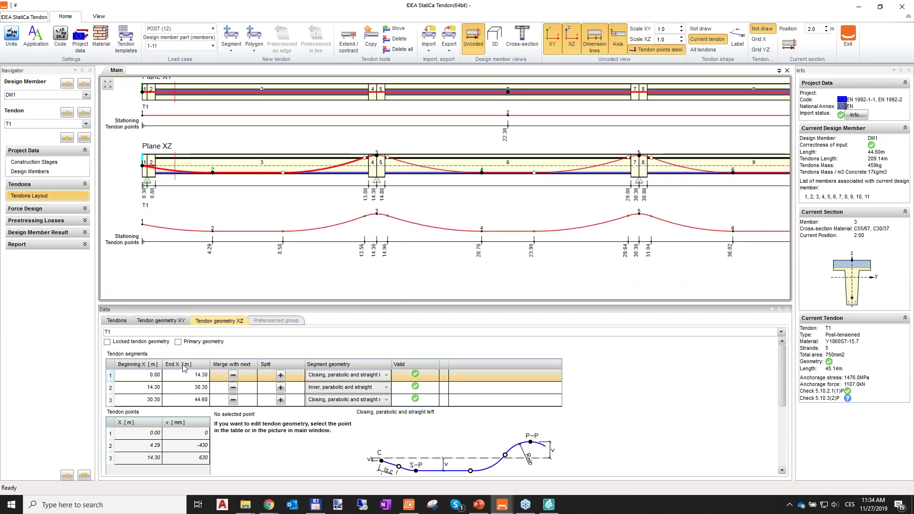
click(133, 388)
click(132, 388)
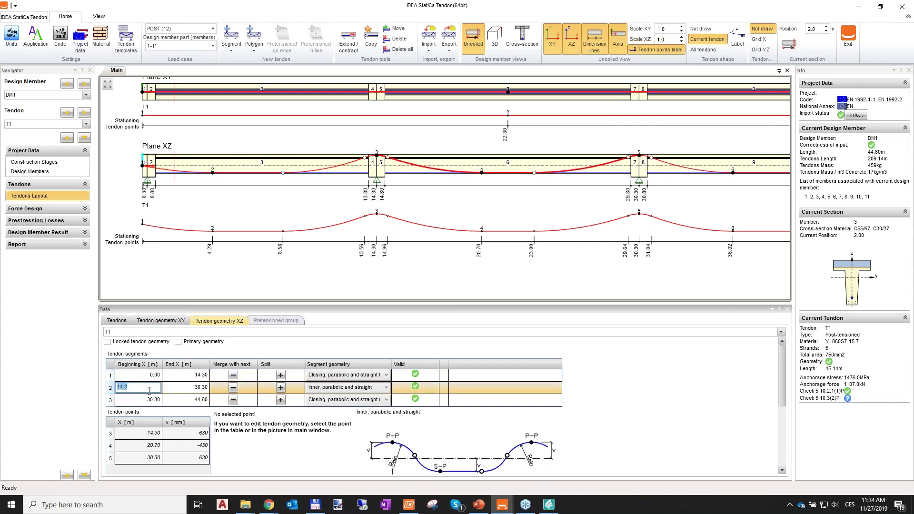
click(180, 447)
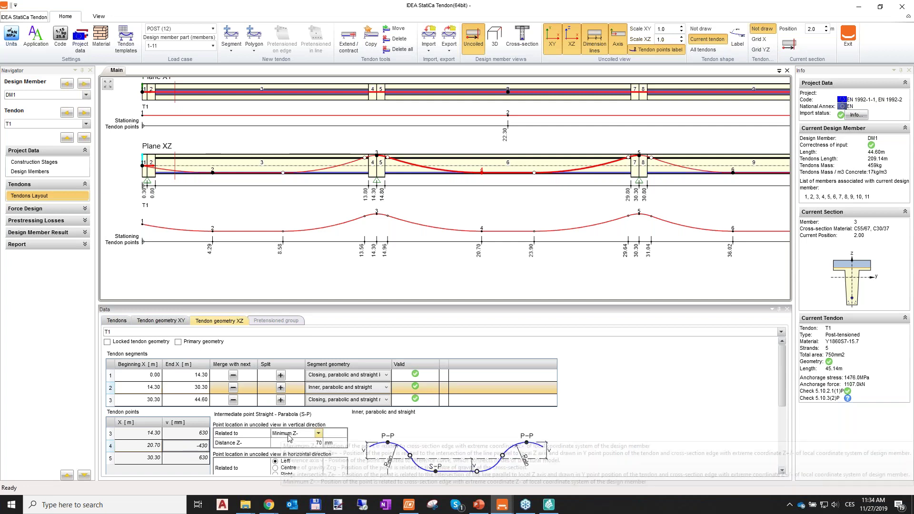
click(306, 444)
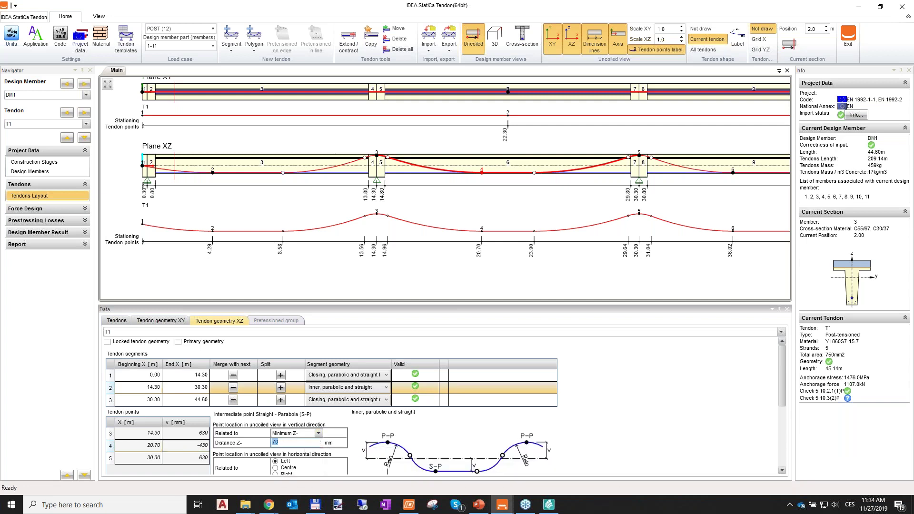
click(202, 447)
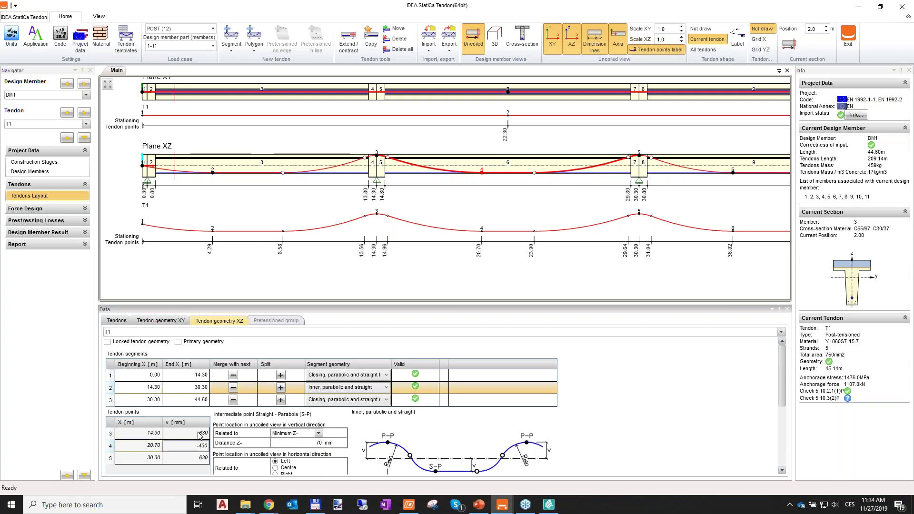
Step: Set the distance Z+ of T1's parabola connecting point at 14.30 m to -300 mm from Maximum Z+
click(200, 435)
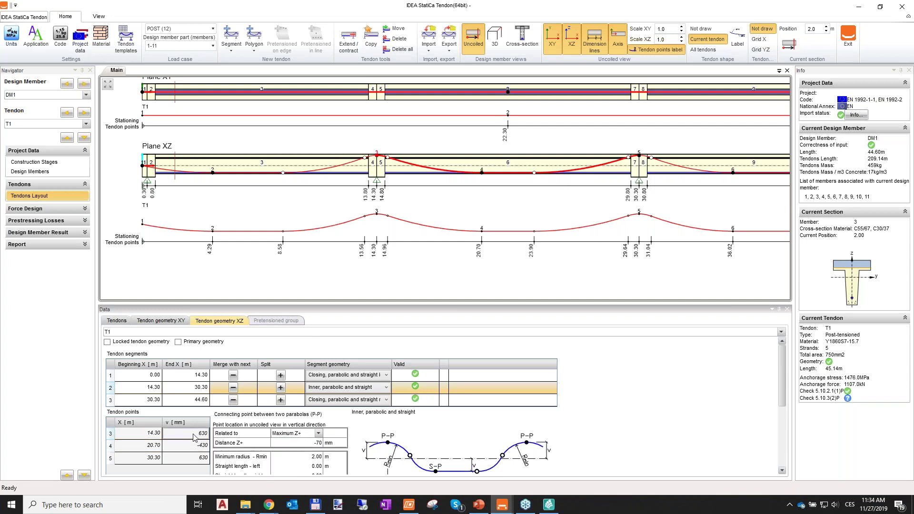
click(295, 443)
text(-300)
key(Tab)
scroll(377, 182, up, 3)
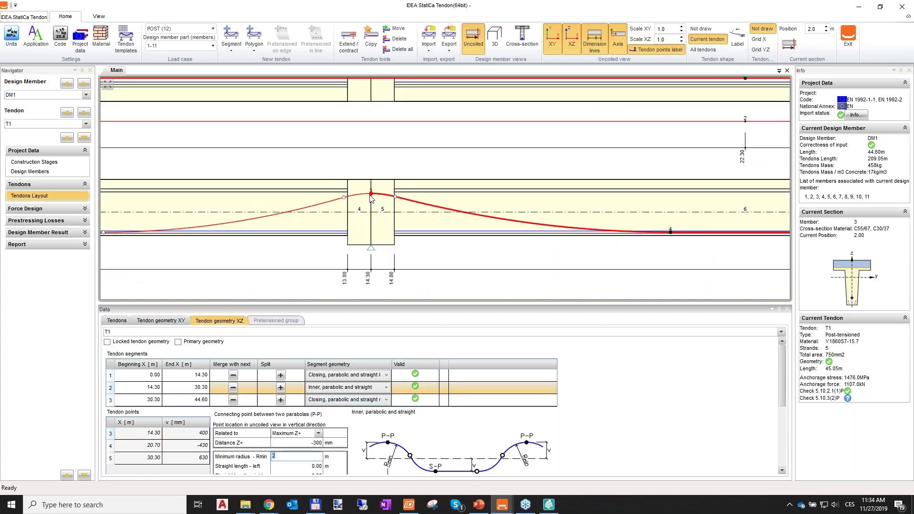
Step: Set the distance Z+ of T1's parabola connecting point at 30.30 m to -300 mm from Maximum Z+
scroll(388, 209, down, 4)
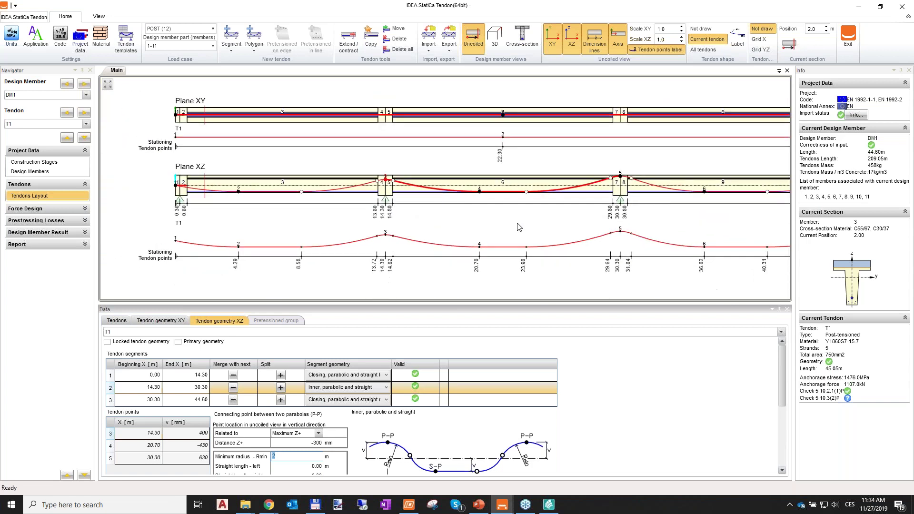
scroll(521, 203, up, 2)
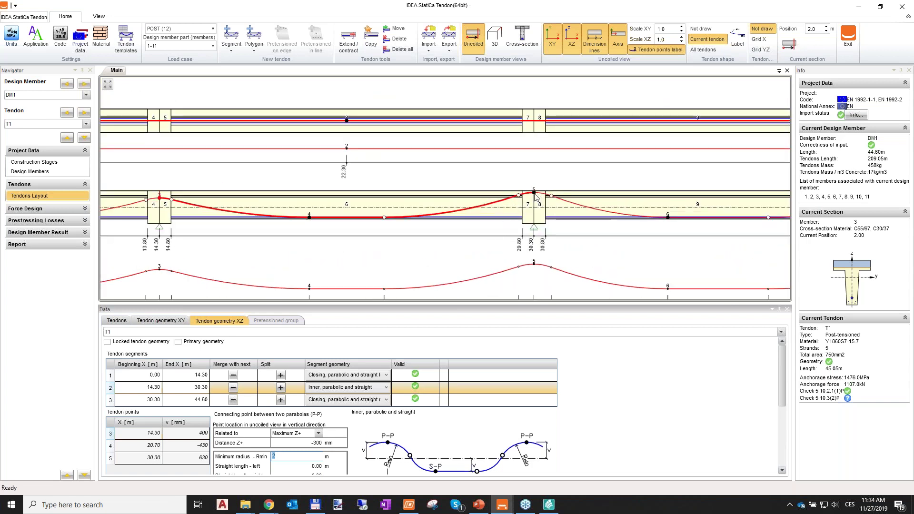
click(136, 458)
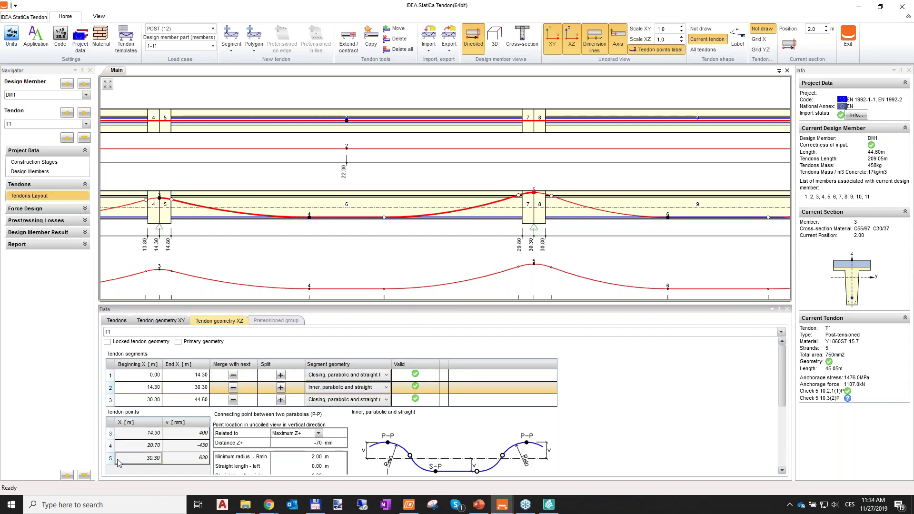
click(305, 443)
text(-300)
key(Tab)
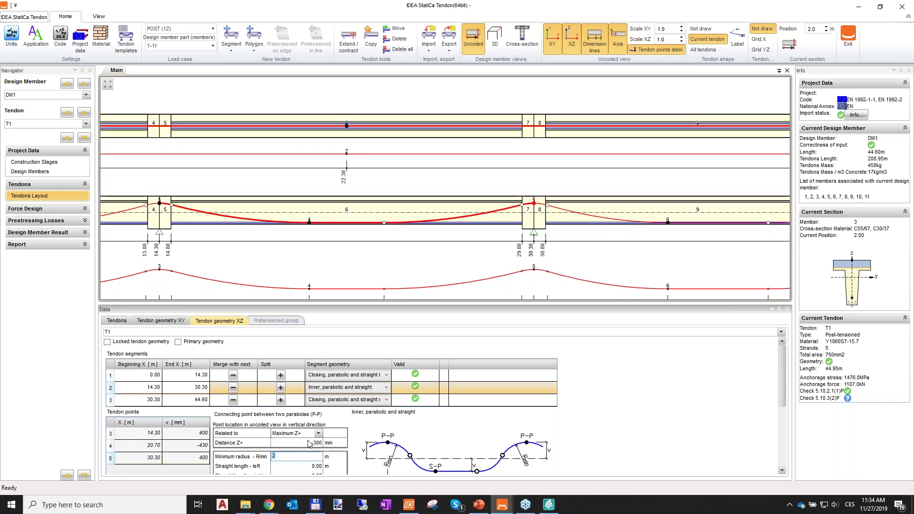
Step: Examine tendon T1's profile along the uncoiled beam, and inspect it with the pretensioned strands in the 3D view
scroll(431, 251, up, 3)
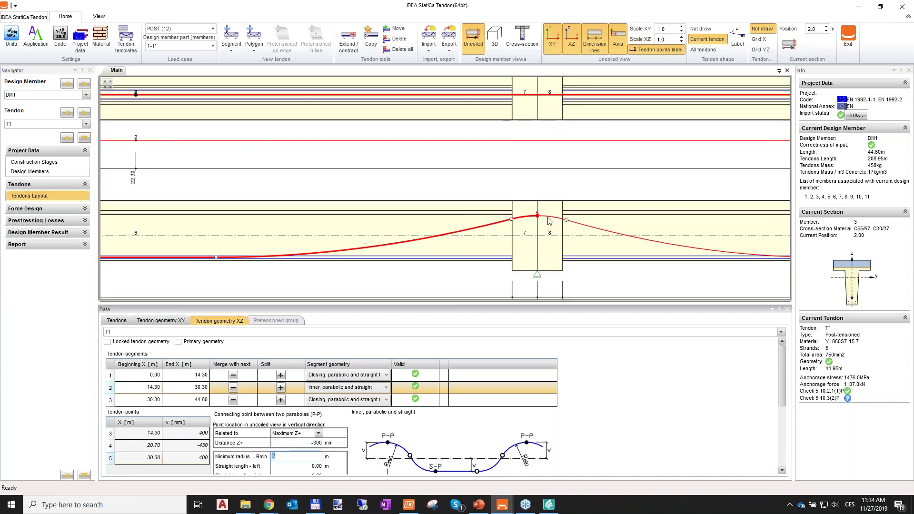
scroll(431, 251, up, 5)
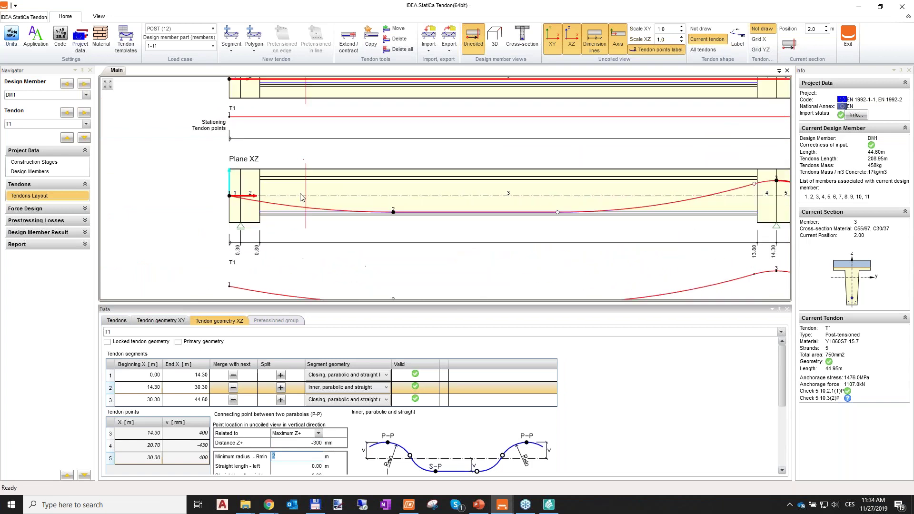
scroll(400, 223, down, 6)
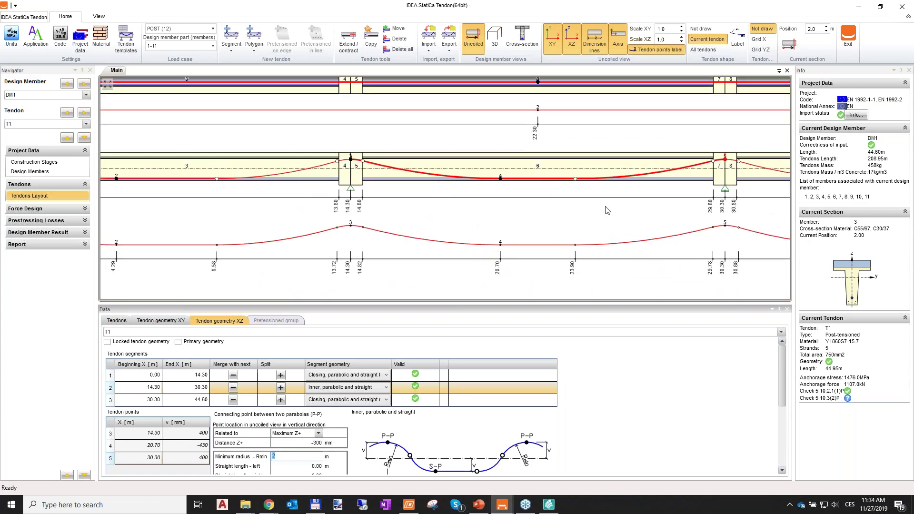
scroll(580, 204, down, 5)
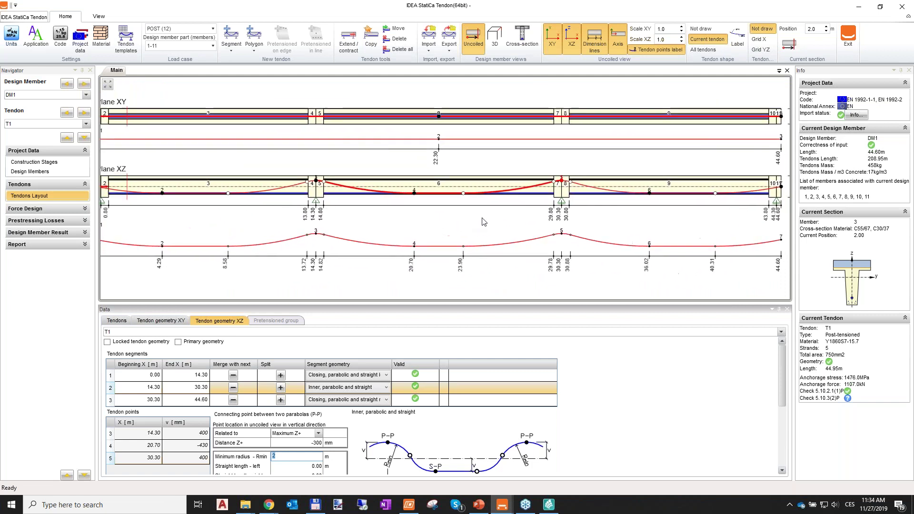
click(497, 40)
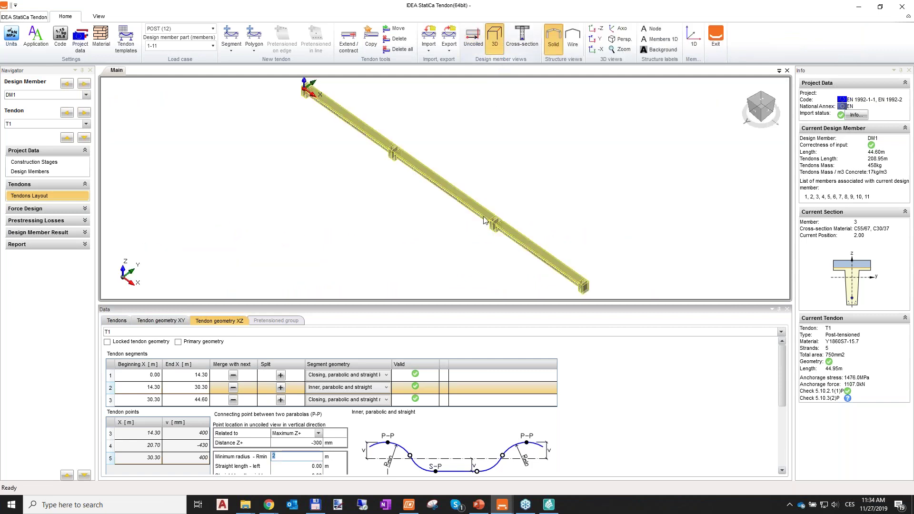
scroll(506, 259, up, 2)
right_drag(537, 262, 589, 193)
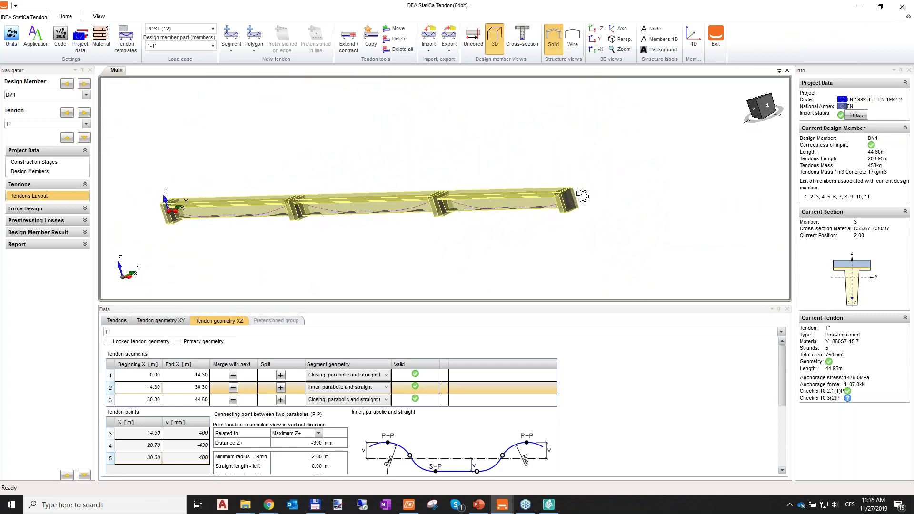
scroll(344, 213, up, 6)
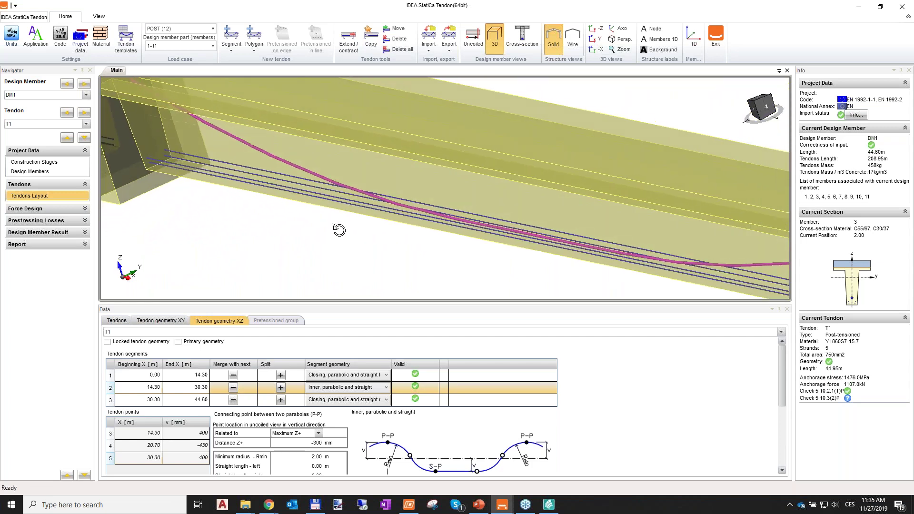
scroll(181, 176, up, 3)
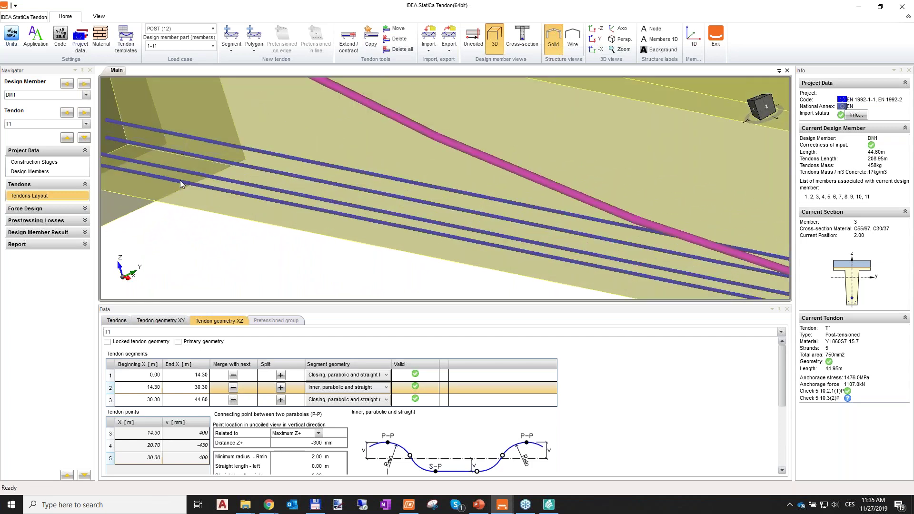
scroll(356, 165, down, 5)
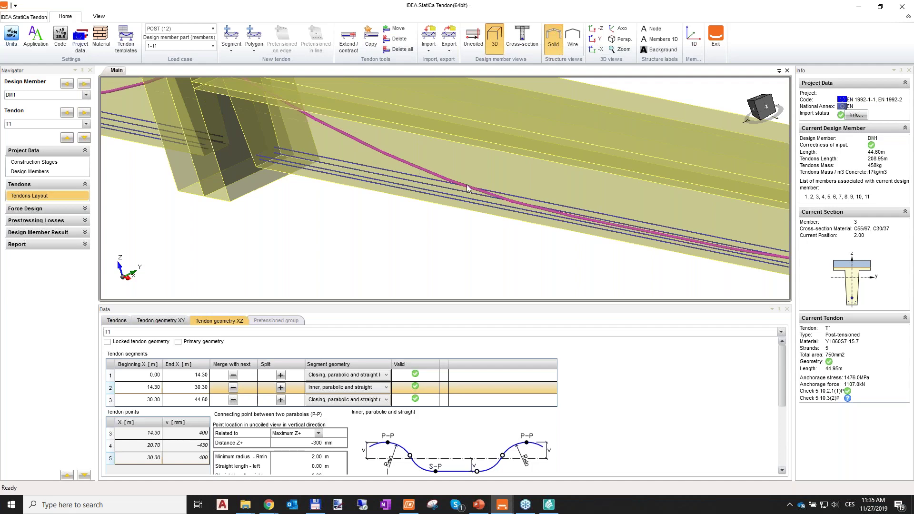
scroll(496, 202, down, 5)
right_drag(610, 249, 637, 241)
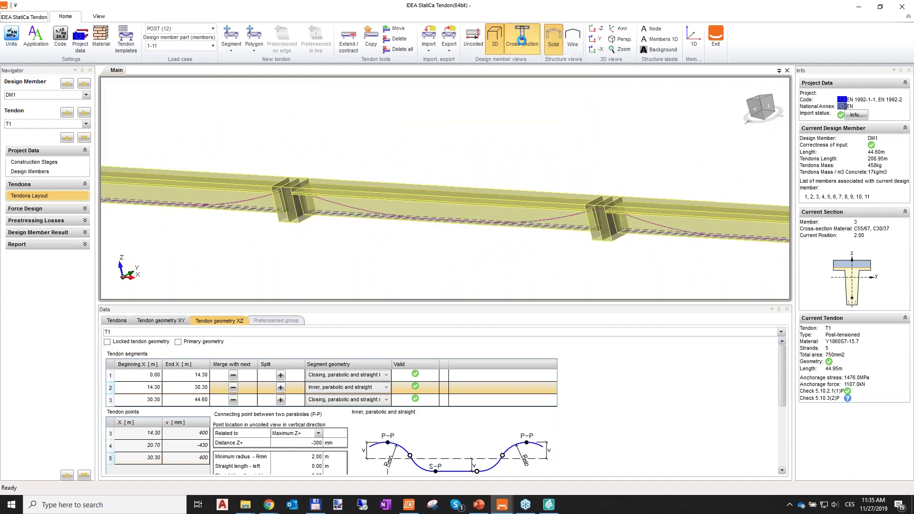
Step: Switch the design member to the cross-section view and display the section at position 14 m
click(530, 40)
click(702, 31)
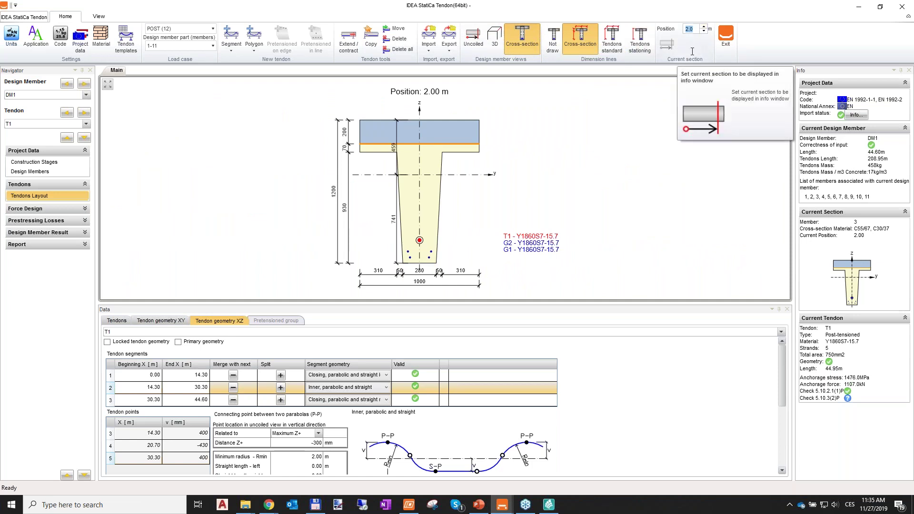
text(1)
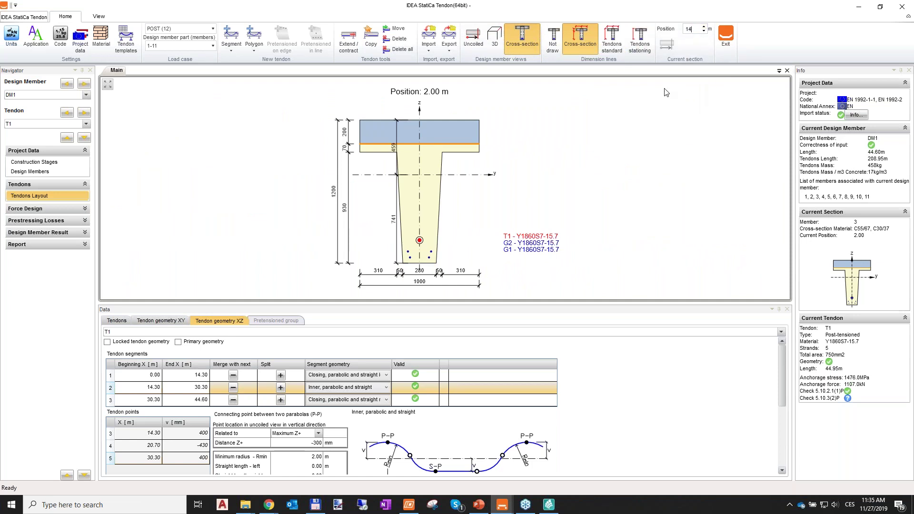
text(4)
key(Return)
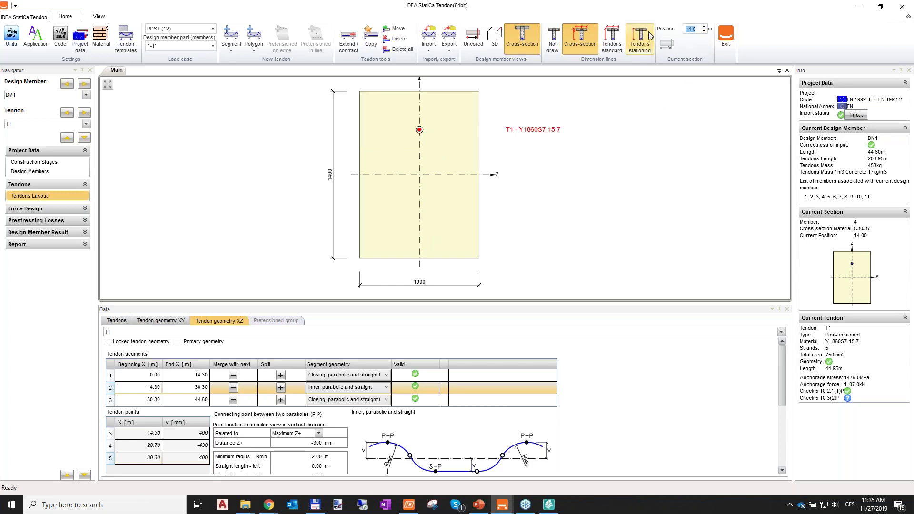
Step: Display the cross-section at position 16 m and examine where the tendons lie in it
text(16)
key(Return)
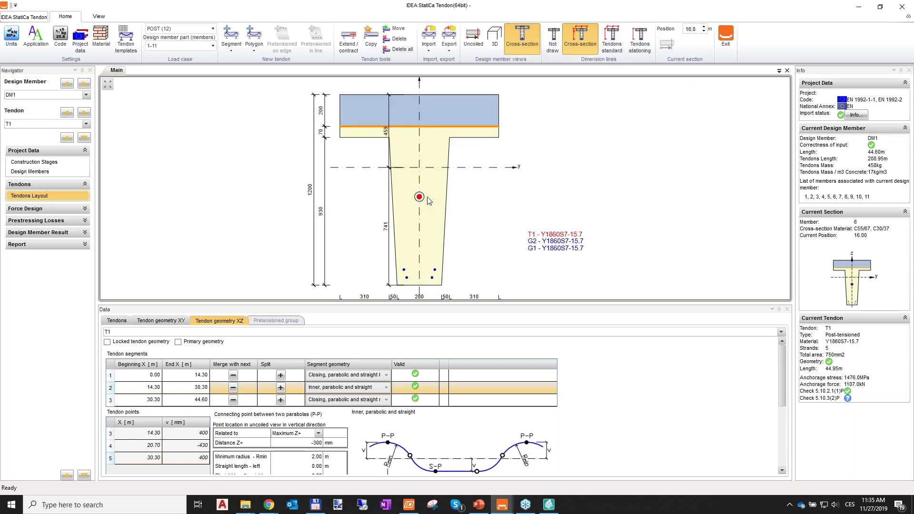
scroll(435, 280, down, 1)
middle_drag(425, 268, 428, 241)
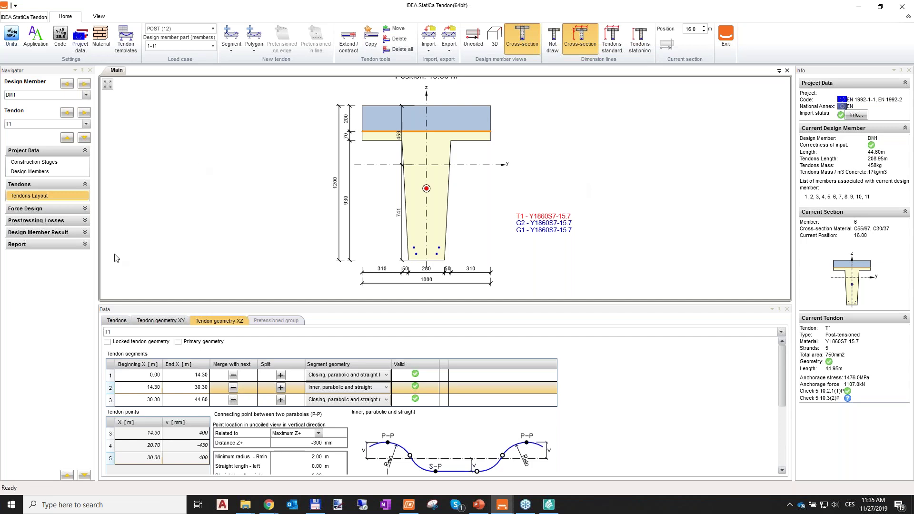
scroll(551, 292, down, 1)
middle_drag(563, 296, 533, 298)
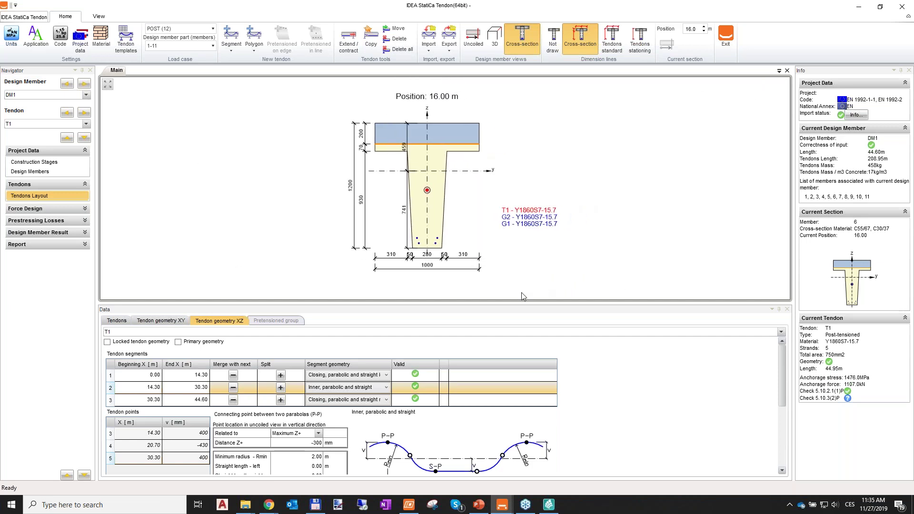
drag(556, 303, 556, 323)
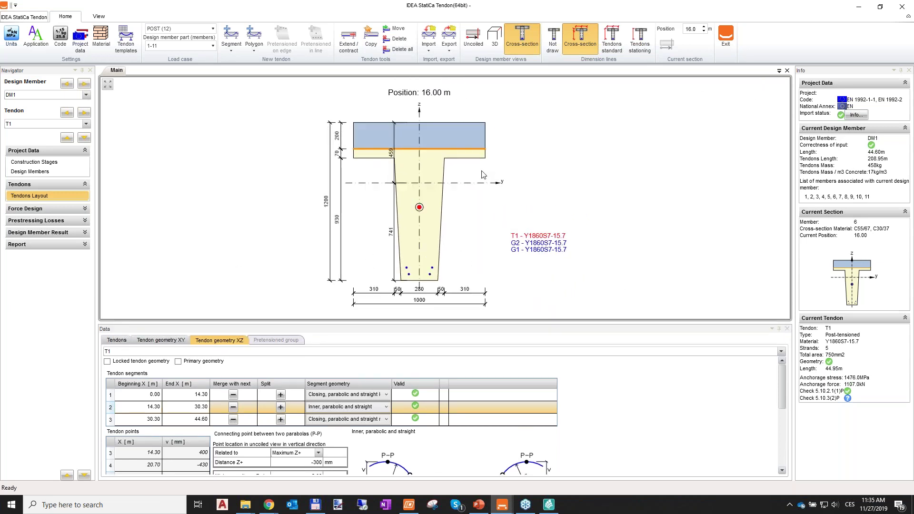
Step: Exit the tendon design, return to the beam's load cases and enlarge the load case table
click(727, 46)
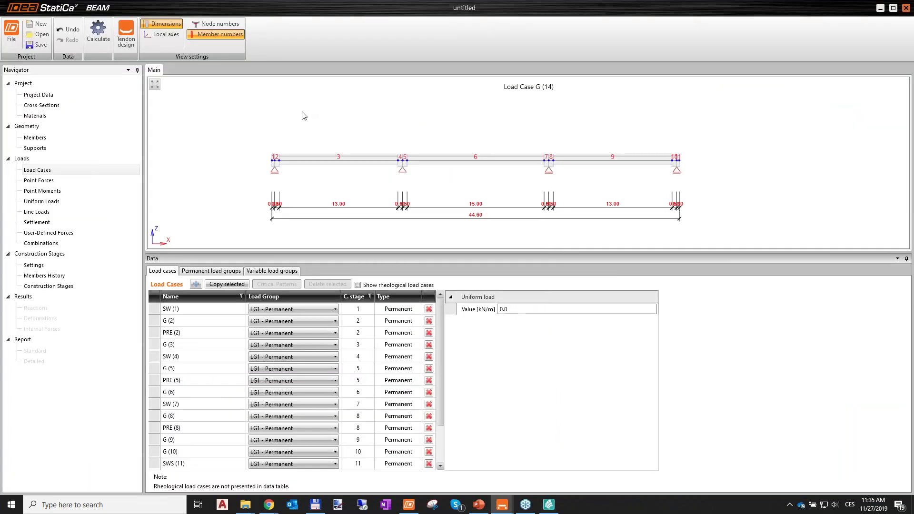
click(46, 180)
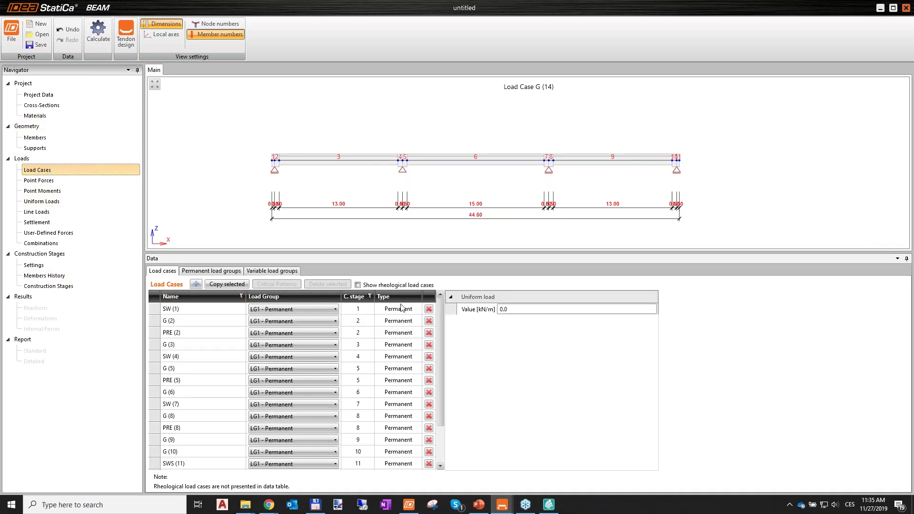
drag(409, 253, 410, 218)
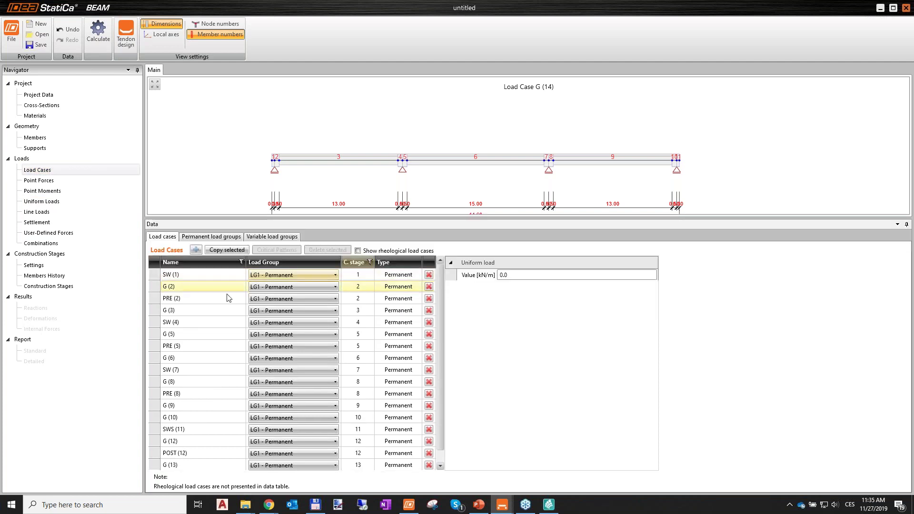
Step: Review the equivalent loads of the pretensioning load cases PRE (2), PRE (5) and PRE (8) on the beam
click(193, 299)
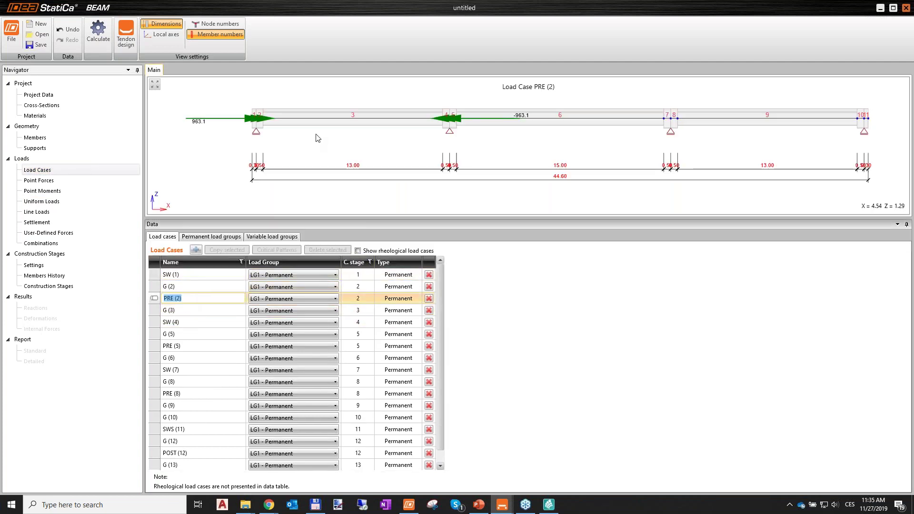
scroll(305, 139, down, 2)
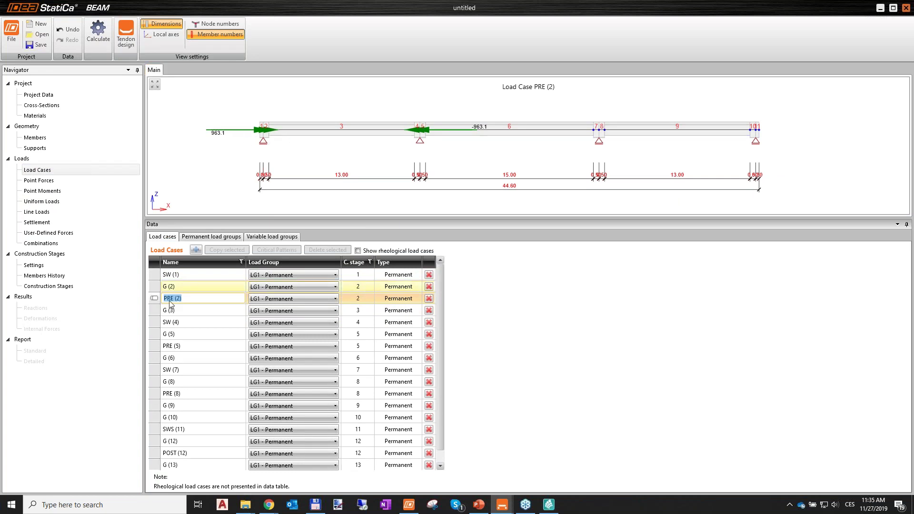
click(195, 347)
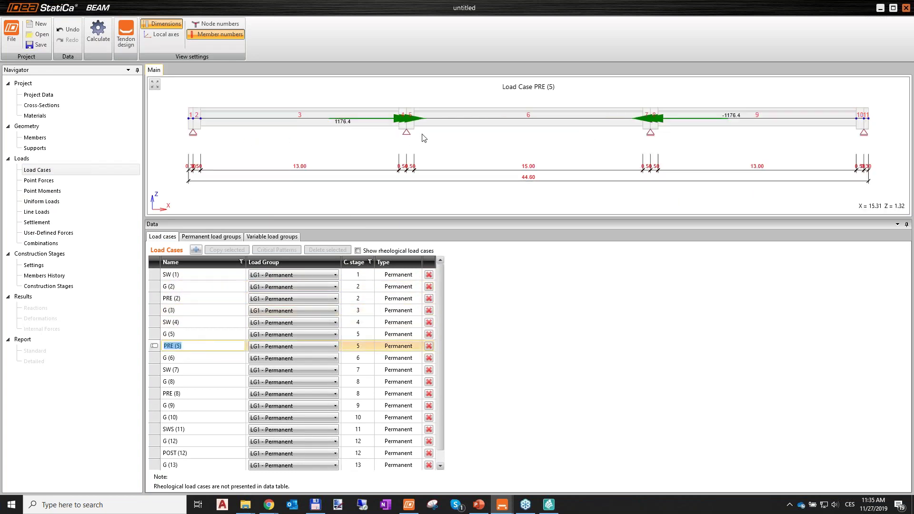
click(200, 393)
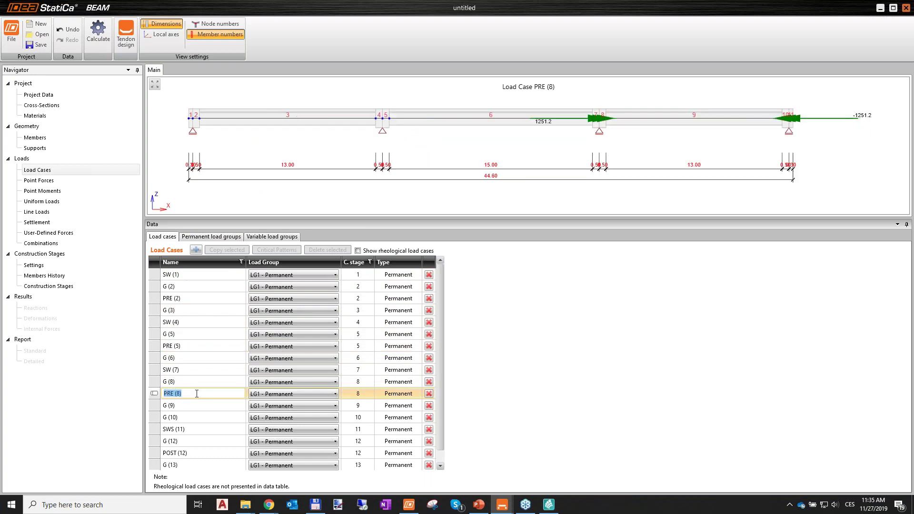
scroll(191, 442, down, 1)
Step: Examine the equivalent loads of the post-tensioning load case POST (12) in an enlarged view and check the remaining load cases
click(193, 442)
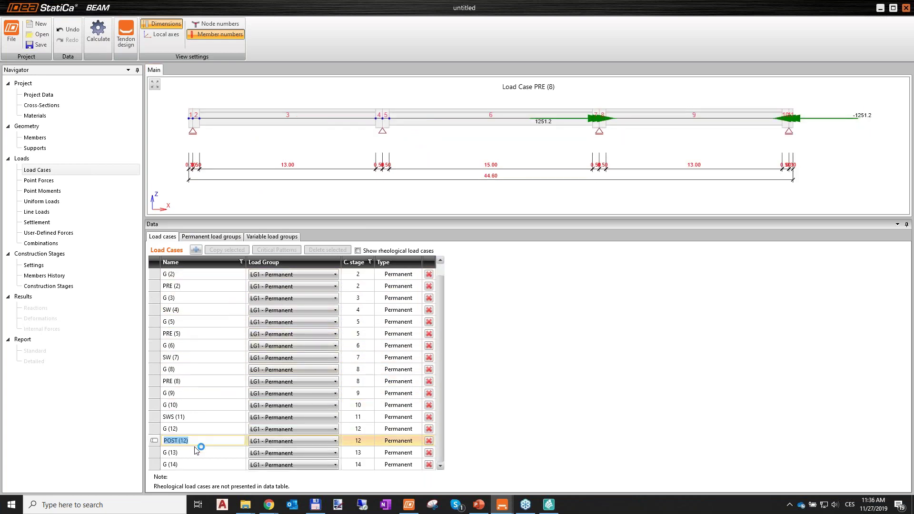
scroll(479, 162, up, 5)
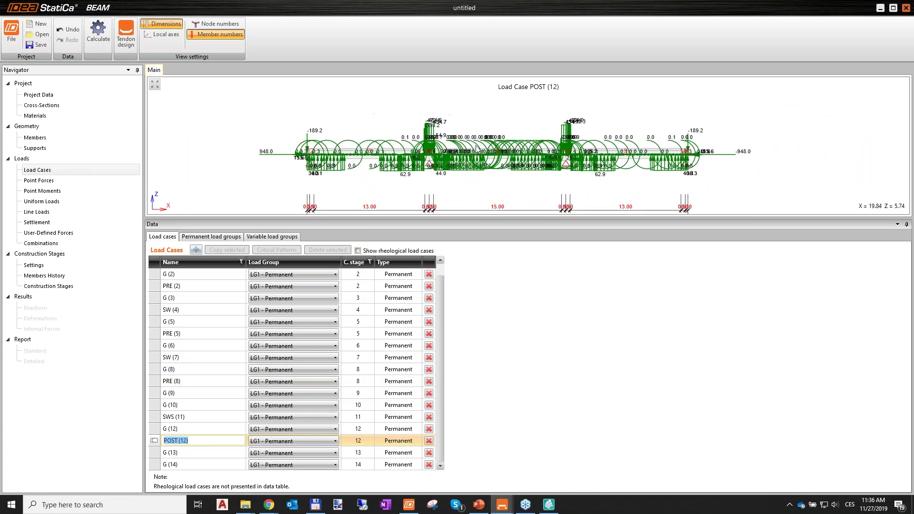
scroll(455, 171, down, 2)
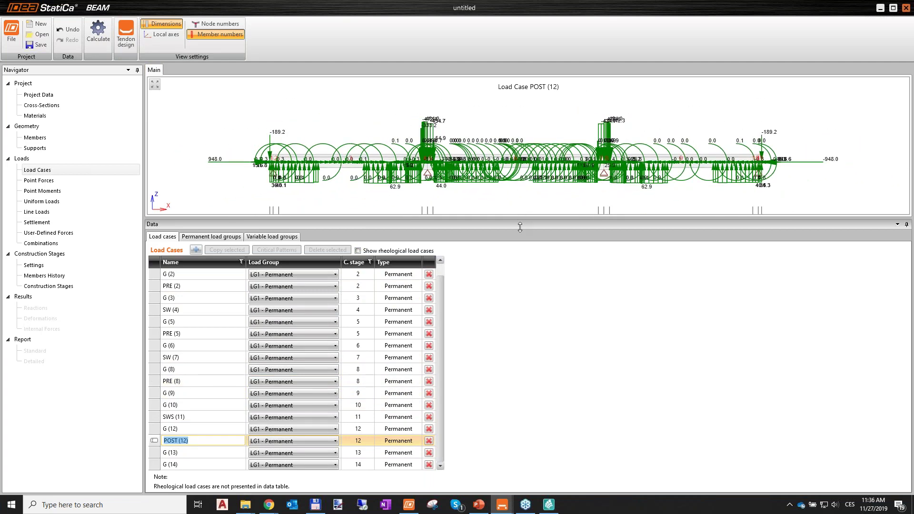
drag(519, 218, 548, 289)
scroll(644, 172, up, 2)
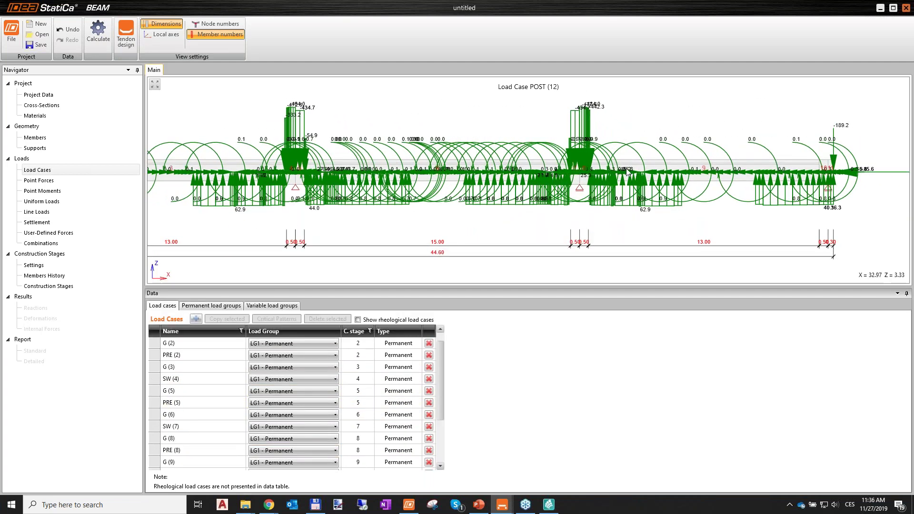
scroll(230, 161, down, 1)
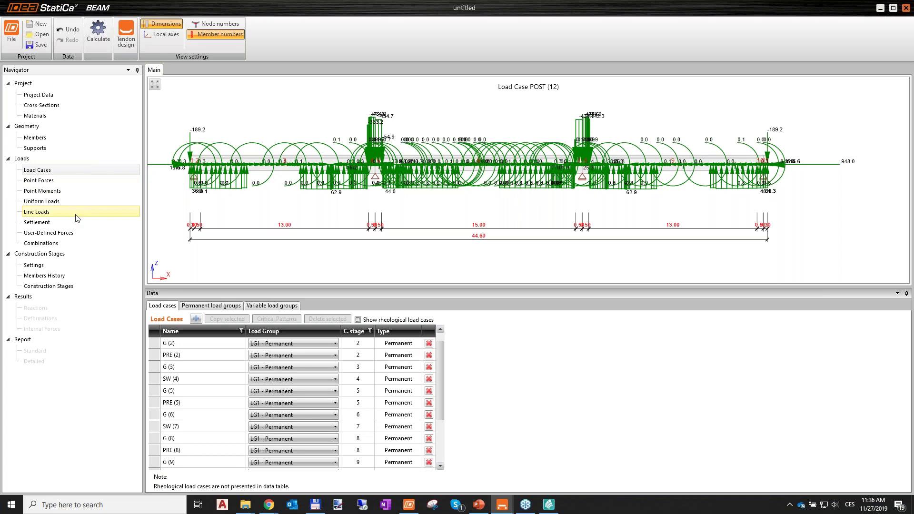
drag(443, 364, 451, 432)
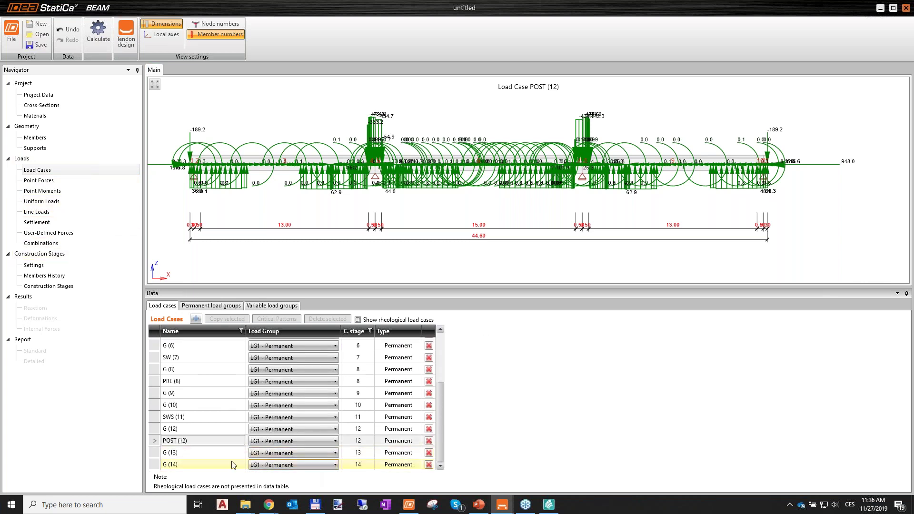
Step: Open the beam's user-defined forces and view the bridge model's internal forces in SCIA Engineer before returning
click(70, 237)
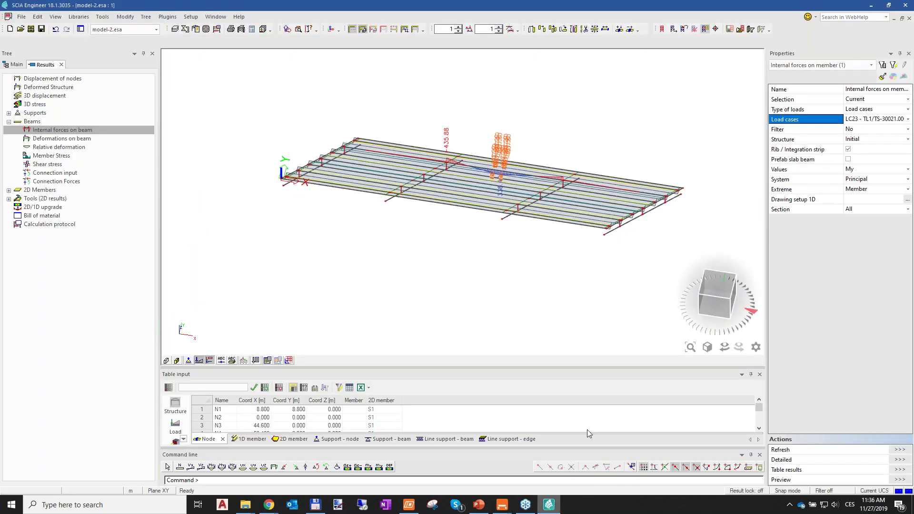
click(549, 505)
click(871, 5)
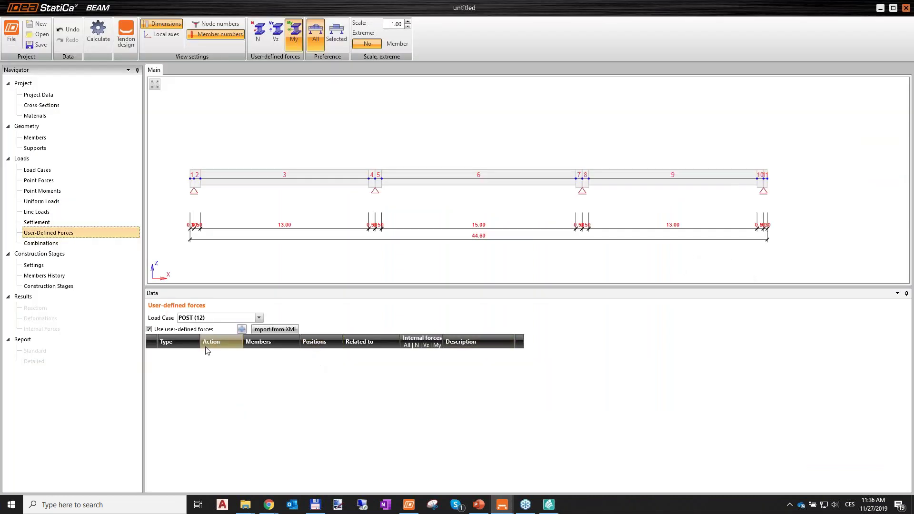
Step: Load the SCIA XML file forces-z.xml from the Example folder for the import of user-defined forces
click(275, 330)
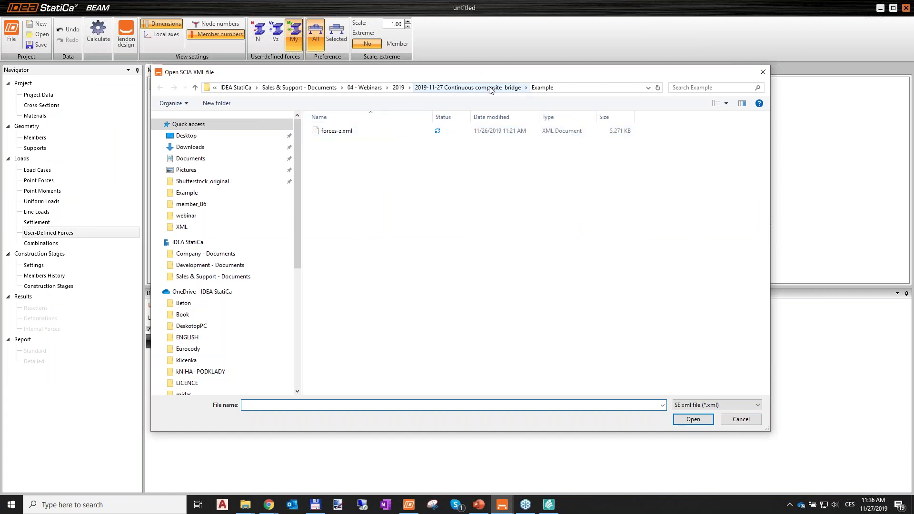
click(355, 134)
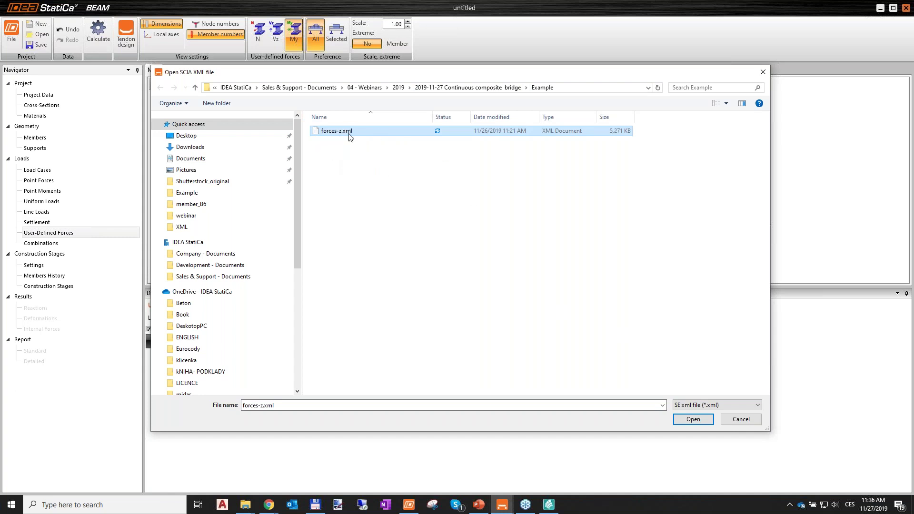
click(698, 421)
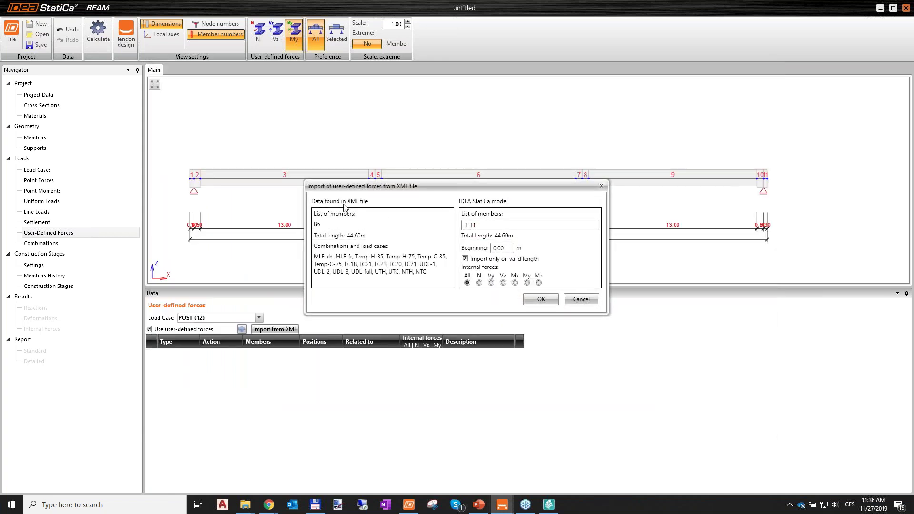
drag(377, 190, 381, 155)
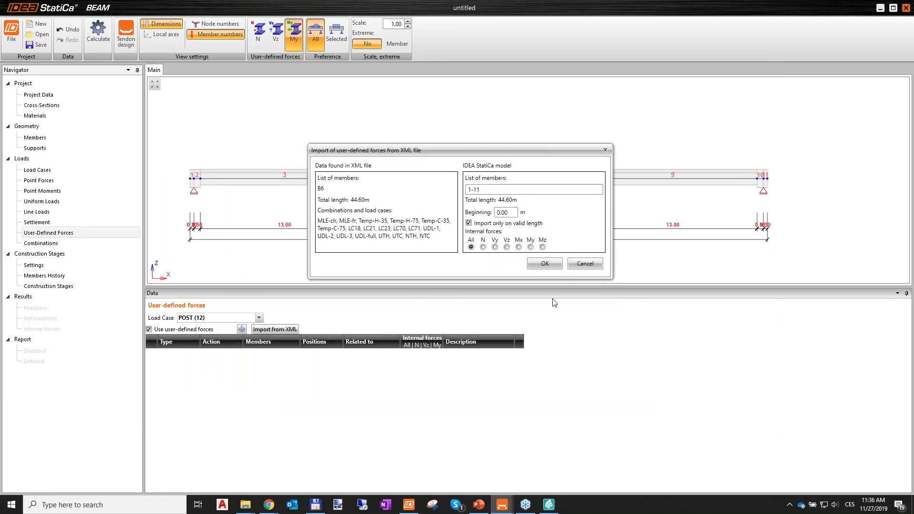
drag(532, 151, 545, 130)
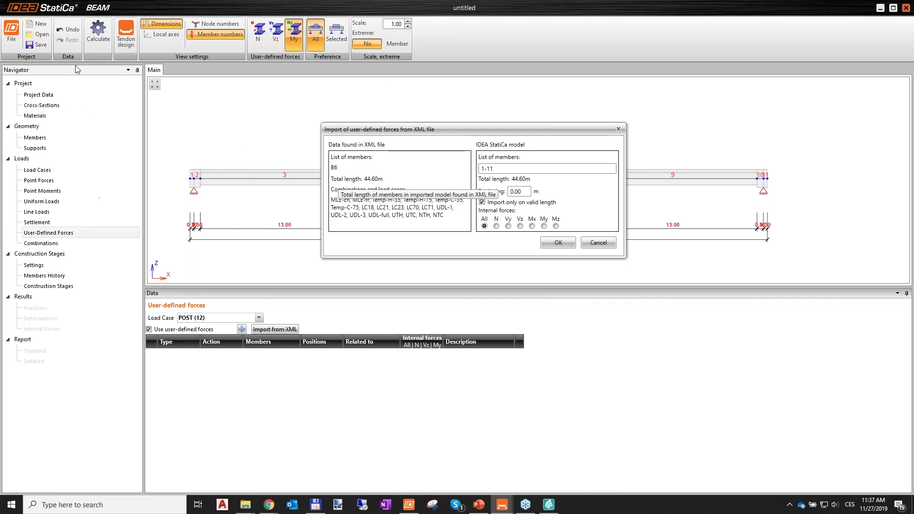
Step: Import all internal forces from the XML file onto members 1-11, beginning at 0.00 m and only on the valid length
click(514, 169)
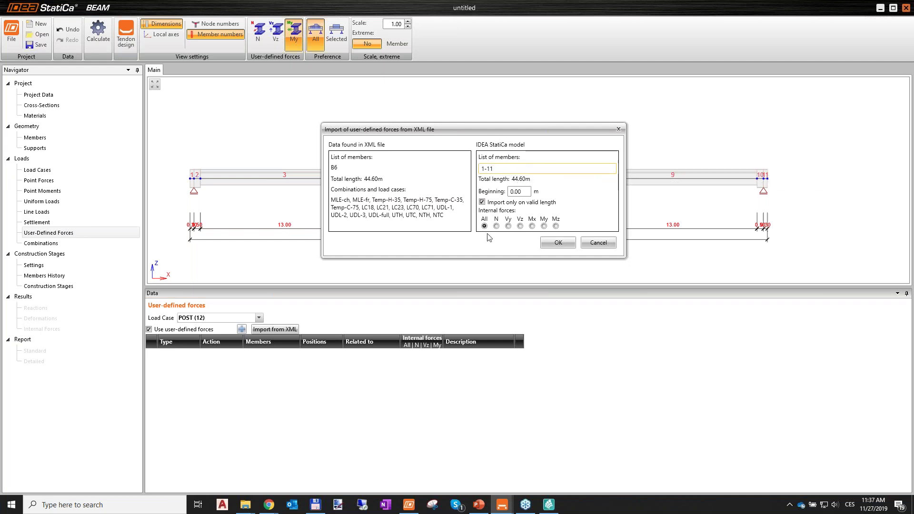
drag(529, 129, 503, 126)
double_click(475, 166)
drag(482, 127, 449, 233)
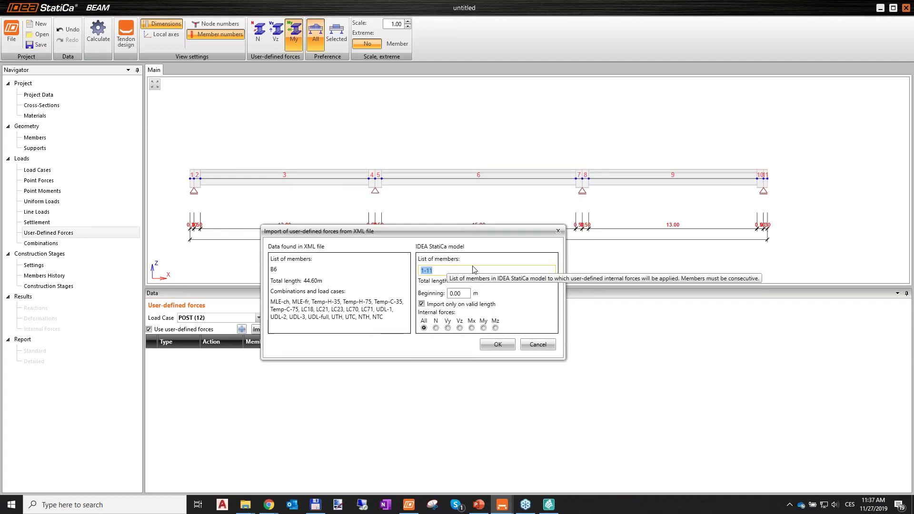
drag(450, 233, 485, 218)
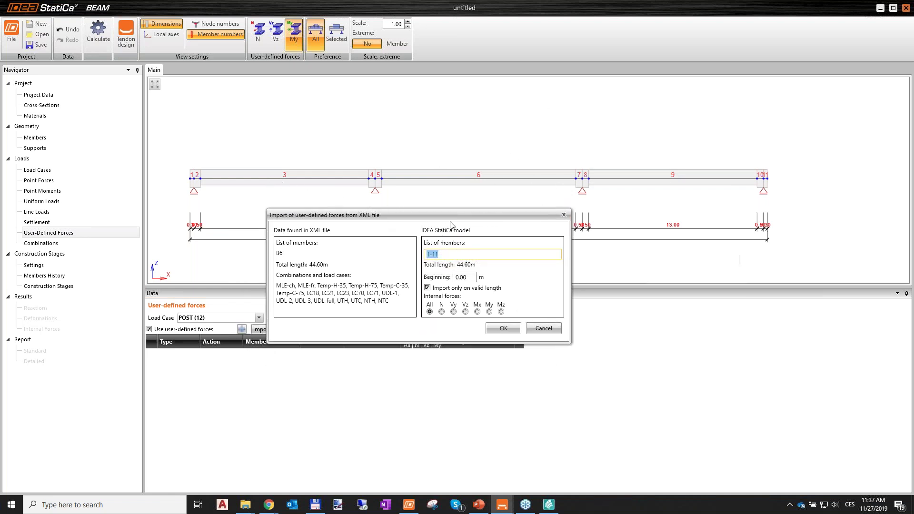
click(429, 255)
drag(457, 220, 434, 206)
click(451, 263)
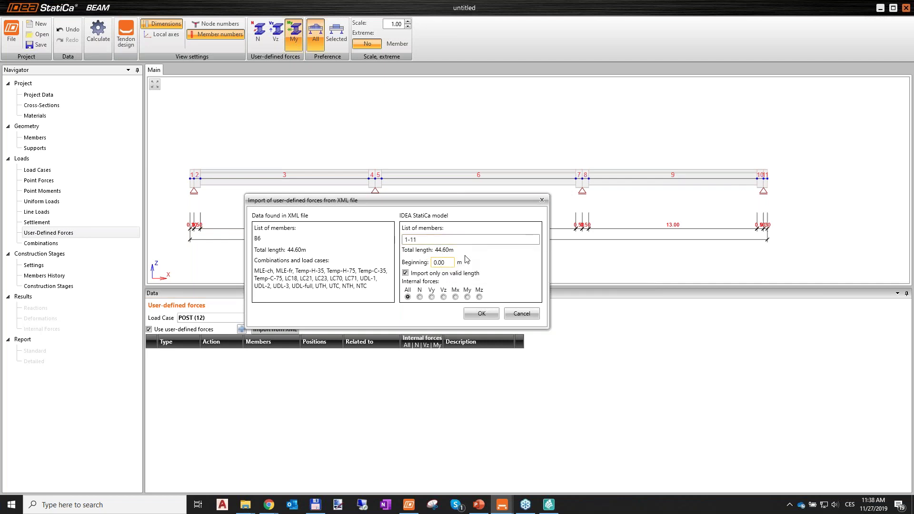
double_click(443, 262)
drag(430, 208, 406, 234)
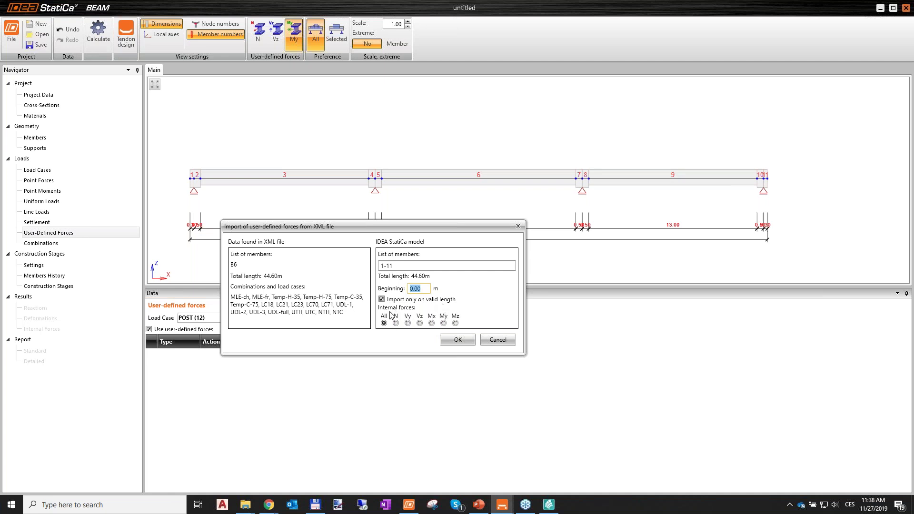
click(458, 340)
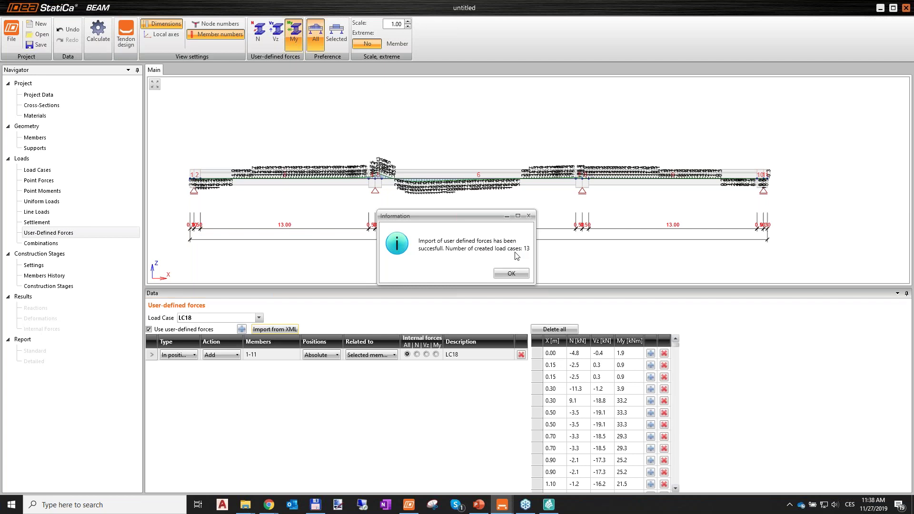
click(512, 275)
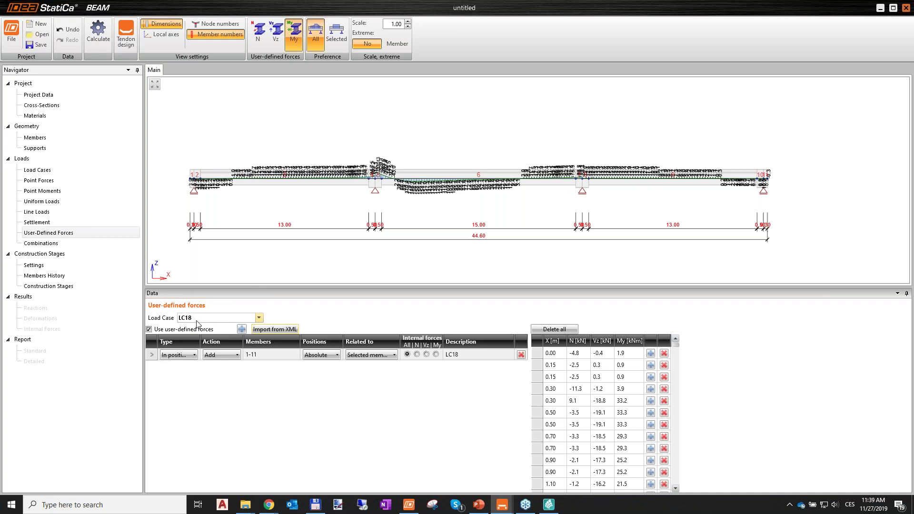
Step: Switch to SCIA Engineer and display the beam's My internal forces for load case LC18 in a closer view
click(554, 502)
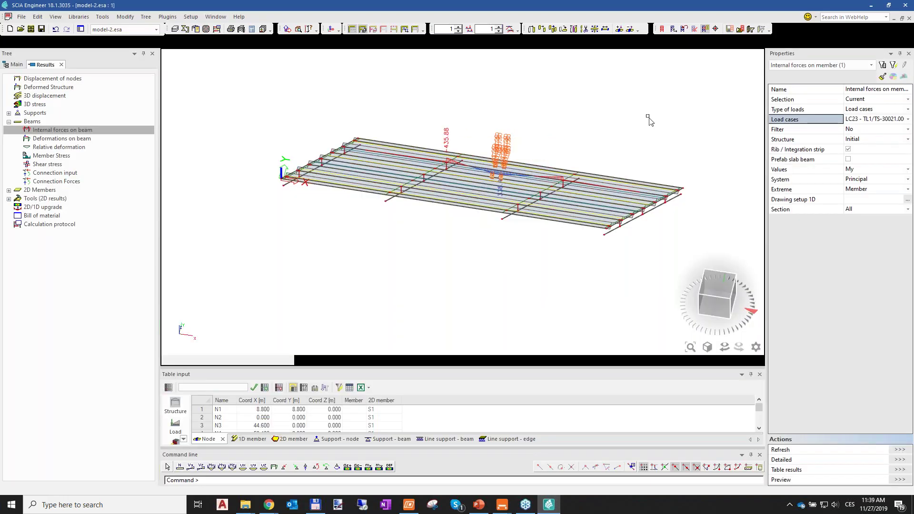
click(887, 123)
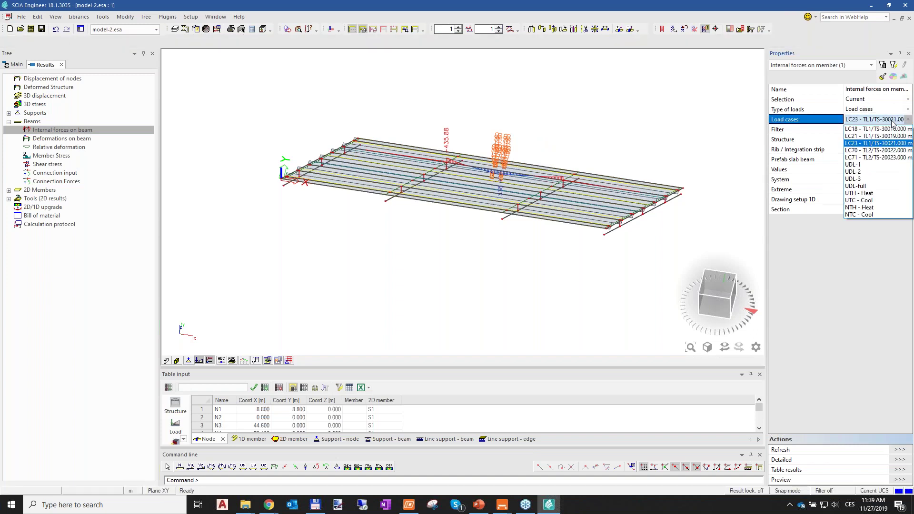
click(872, 136)
click(900, 449)
click(527, 286)
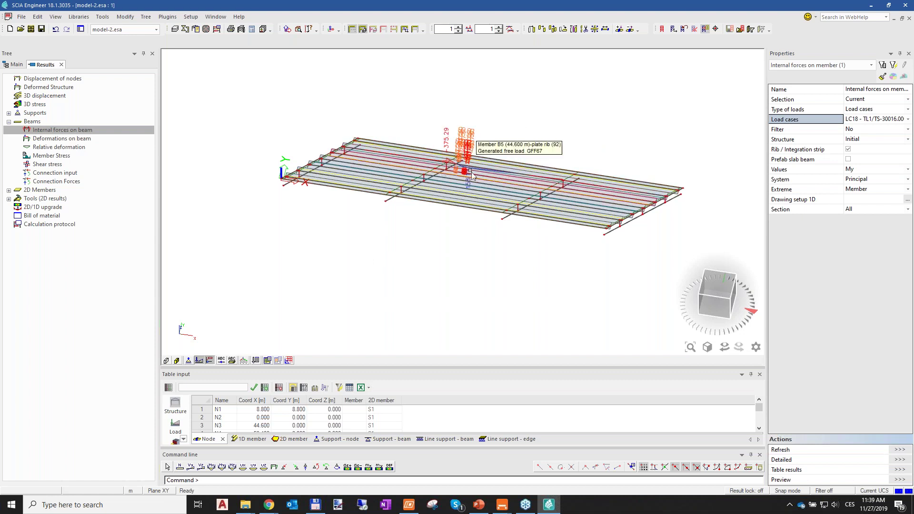
scroll(514, 166, up, 3)
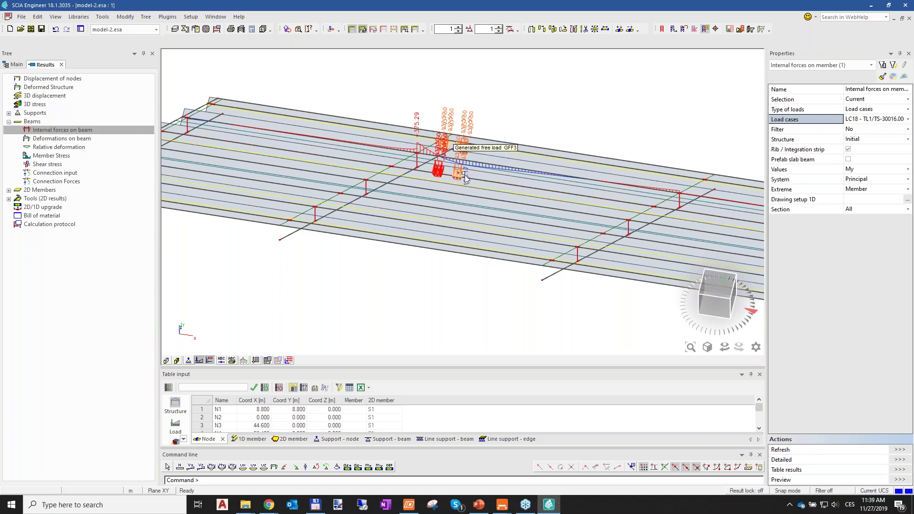
Step: Return to IDEA StatiCa BEAM and compare the imported LC18 bending moments along the whole beam
click(870, 6)
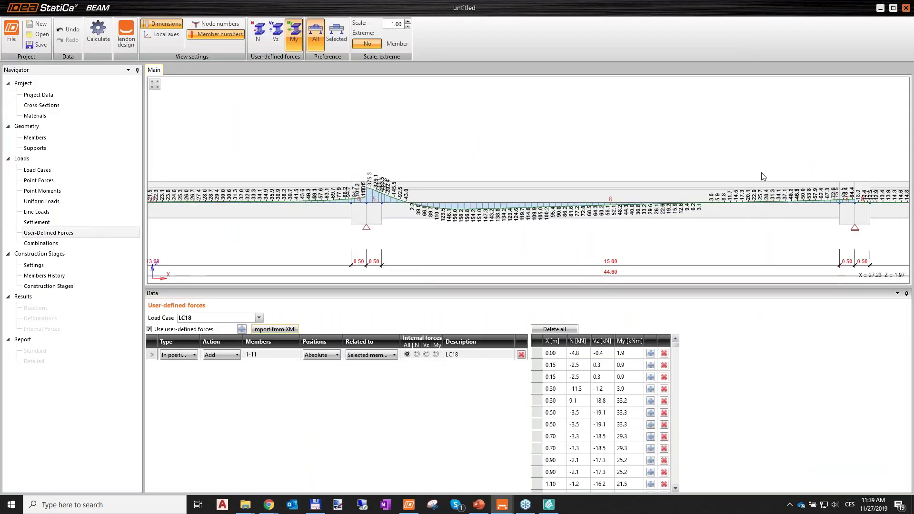
scroll(781, 226, down, 2)
scroll(788, 227, down, 2)
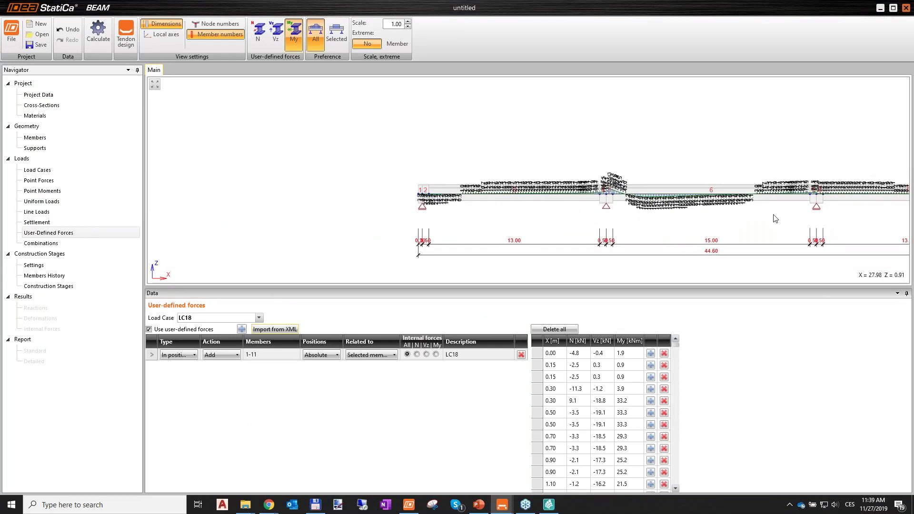
middle_drag(710, 204, 537, 154)
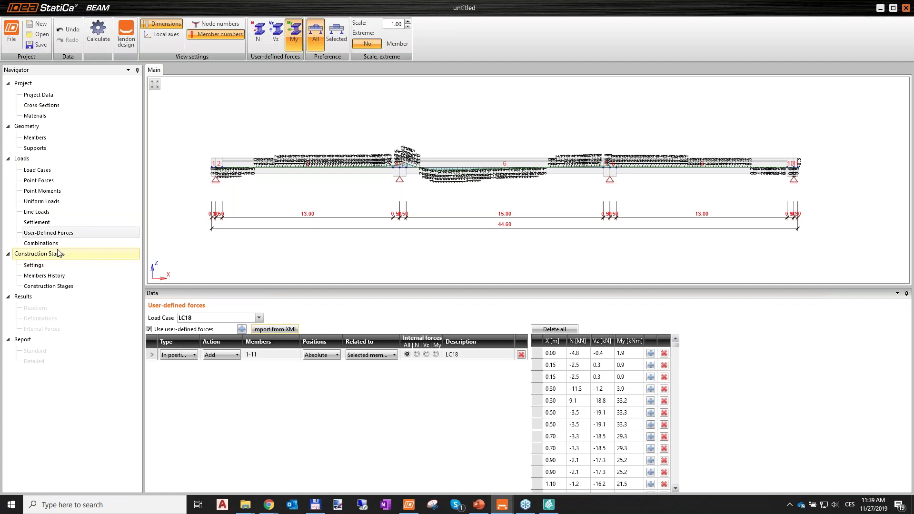
Step: Open the project's load cases, enlarge the data table and review the imported variable load cases
click(46, 172)
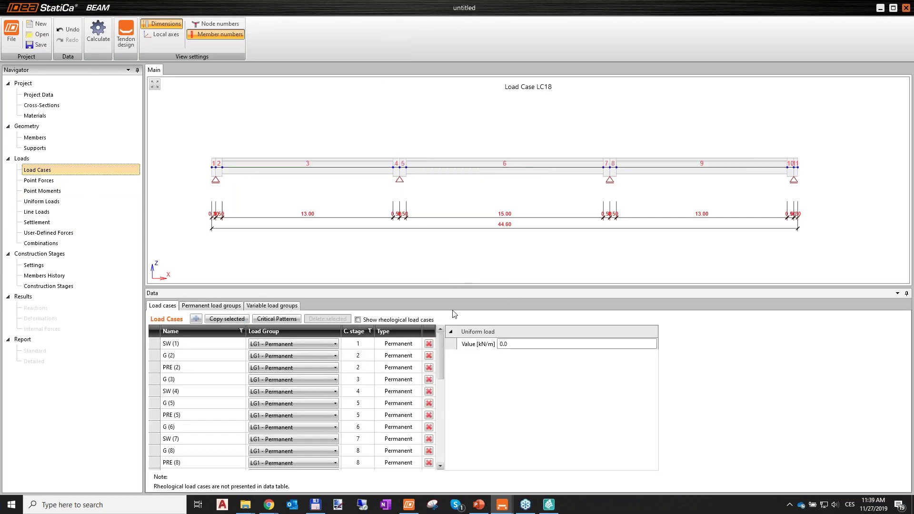
drag(424, 288, 424, 177)
scroll(199, 408, down, 1)
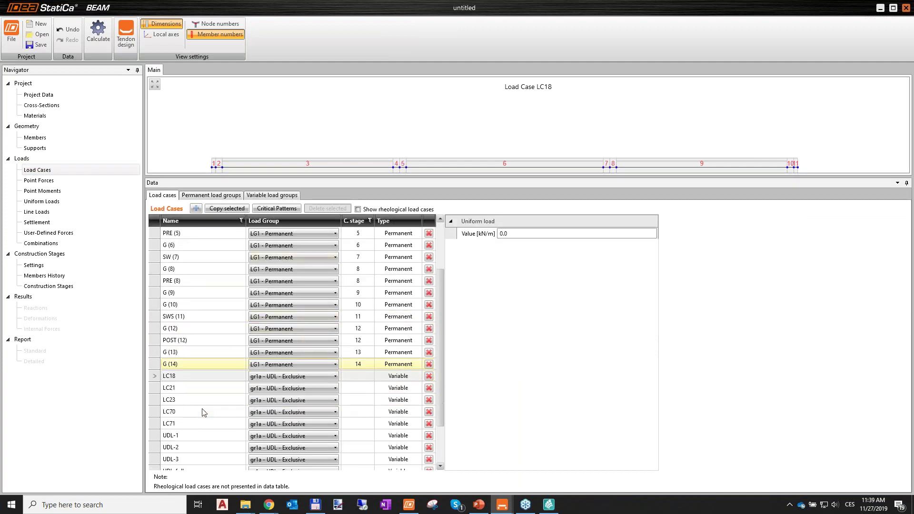
scroll(199, 409, down, 3)
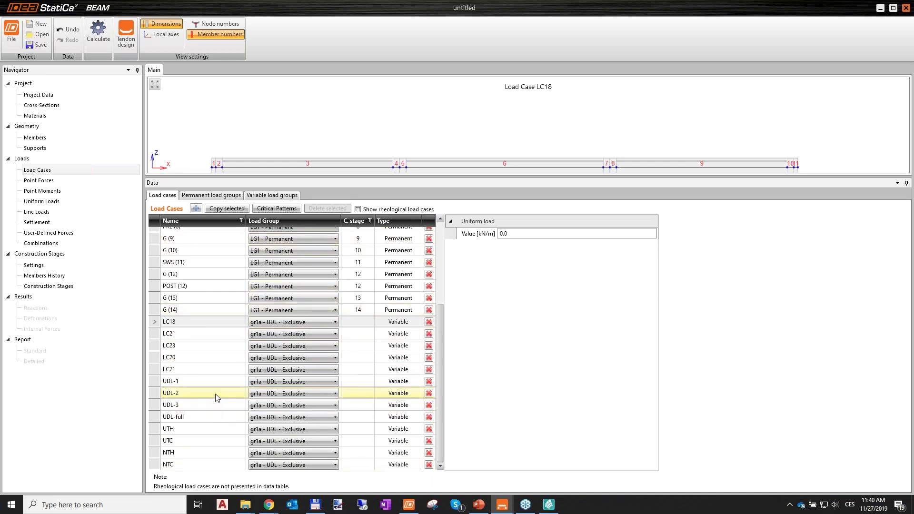
Step: Rename the variable load group gr1a - TS as gr1a - TS -300
click(274, 197)
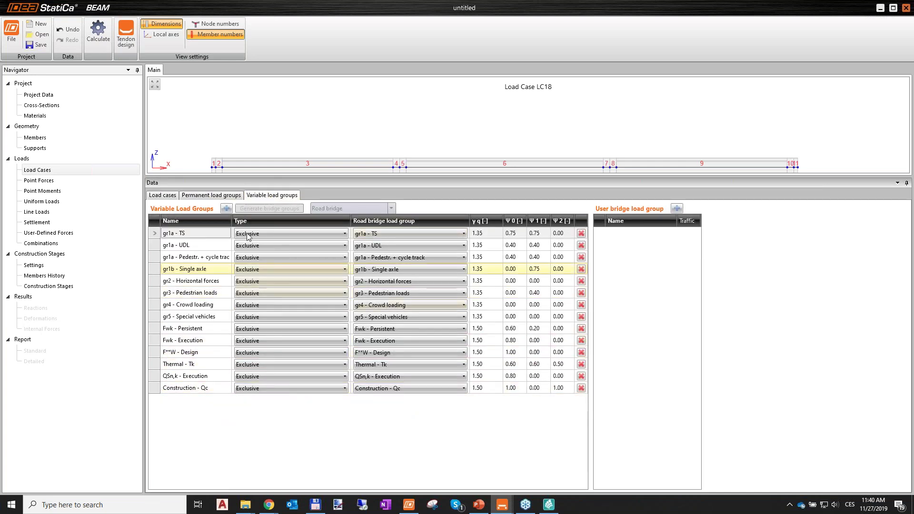
click(193, 235)
click(193, 234)
key(Return)
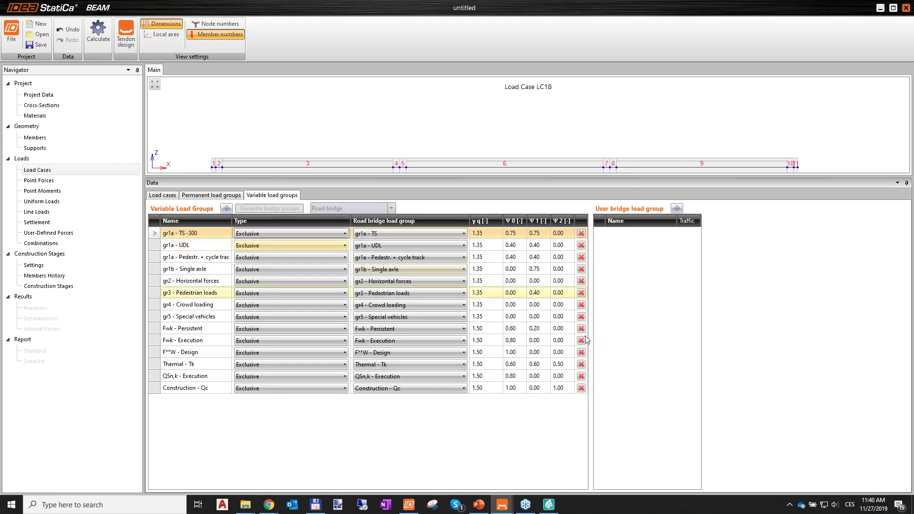
Step: Delete all variable load groups except gr1a - TS -300 and gr1a - UDL
click(582, 388)
click(581, 376)
click(581, 365)
click(581, 352)
click(581, 341)
click(581, 328)
click(581, 317)
click(582, 305)
click(582, 293)
click(581, 281)
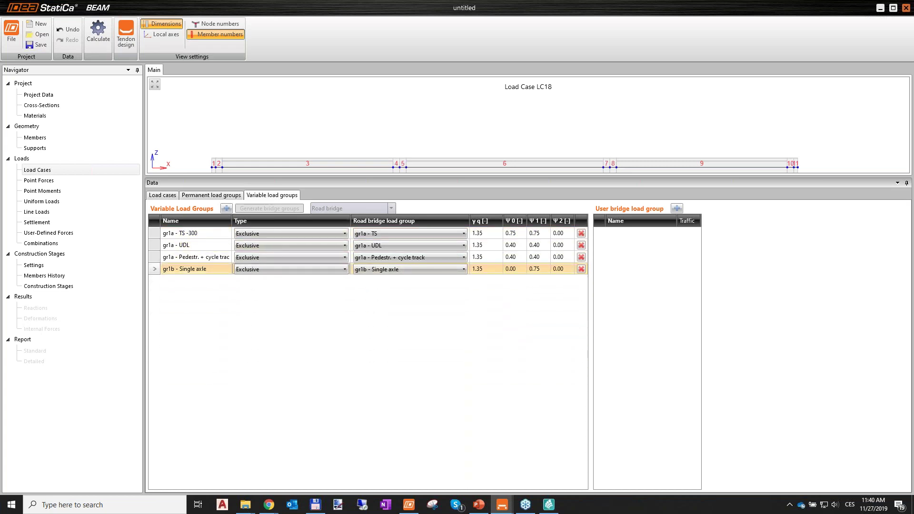
click(582, 269)
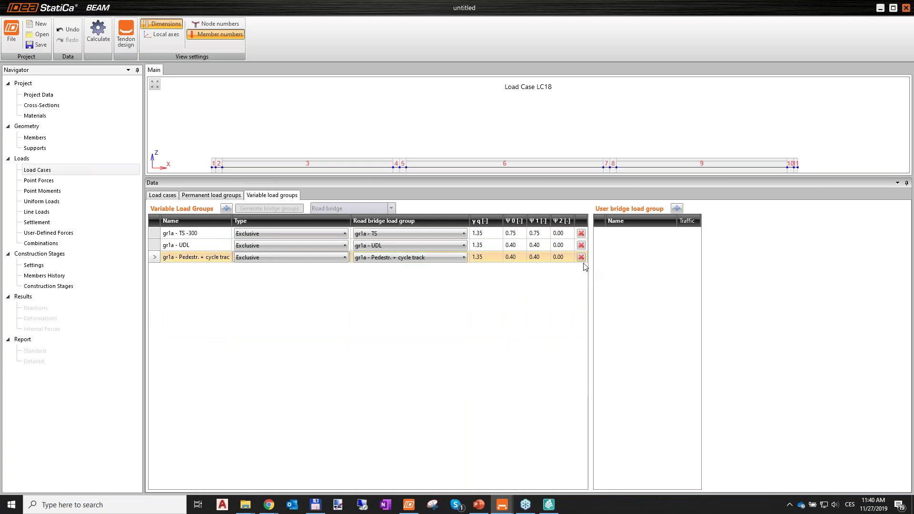
click(581, 257)
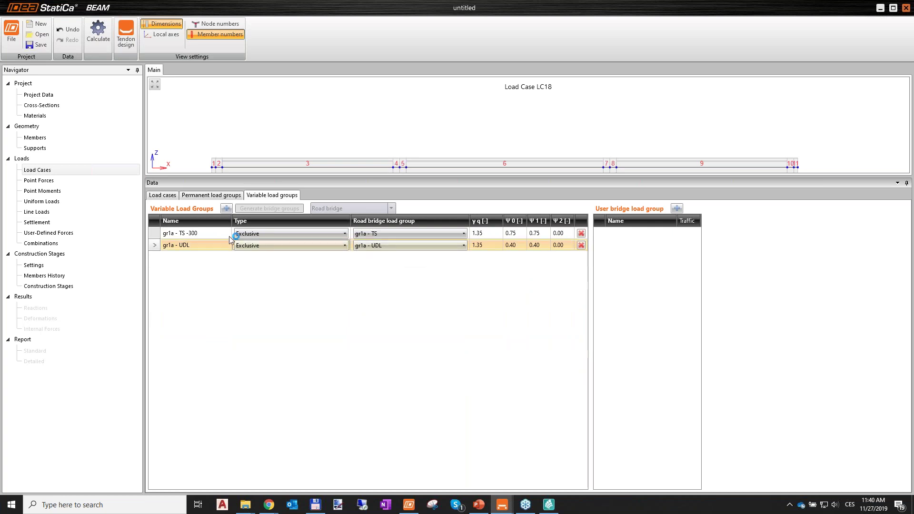
Step: Add an exclusive variable load group named gr1a - TS -200, keeping gr1a - TS as its road bridge load group
click(215, 233)
key(ctrl+c)
click(226, 208)
click(199, 257)
key(ctrl+v)
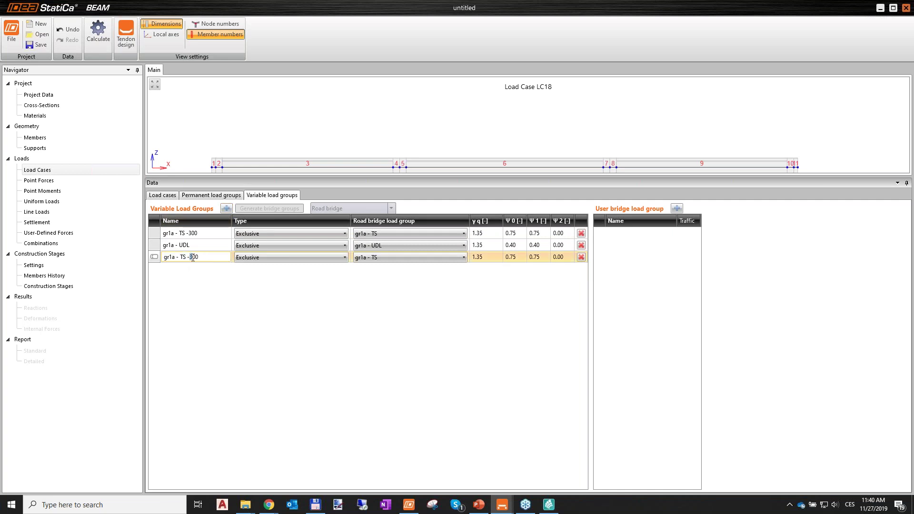
key(Return)
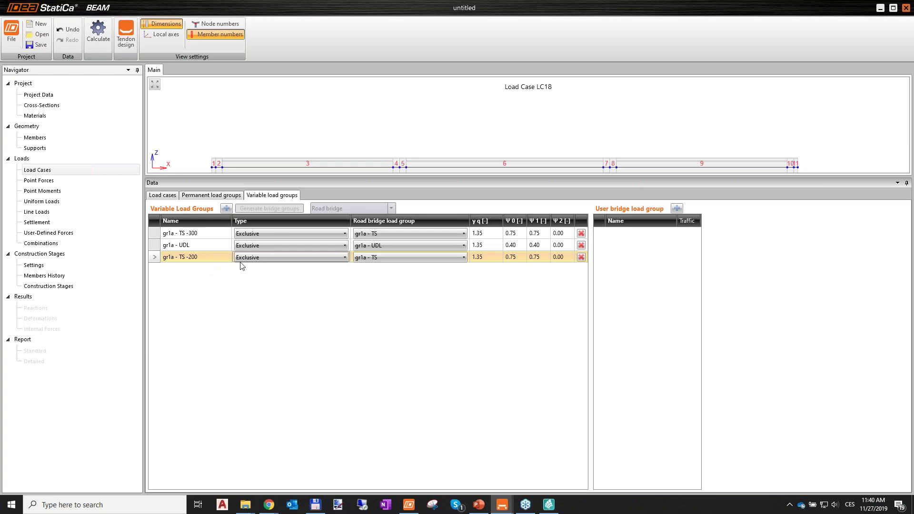
click(406, 257)
click(406, 257)
click(277, 259)
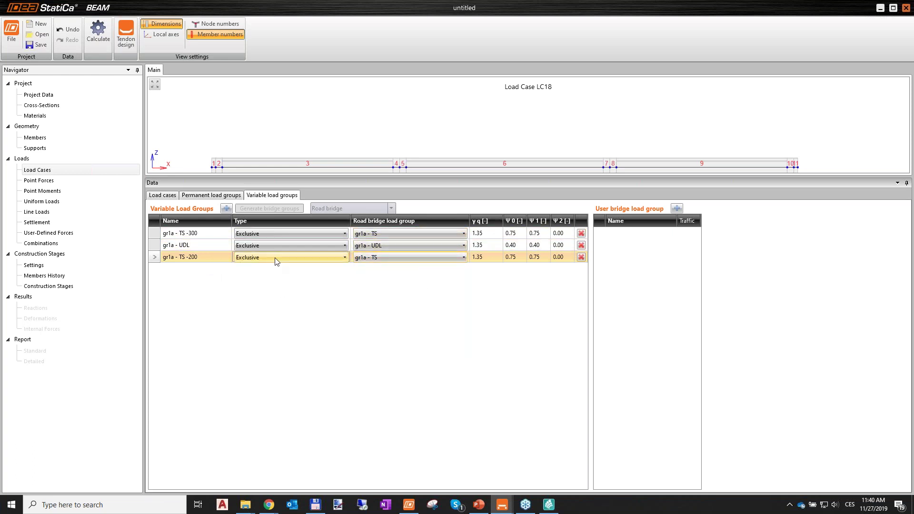
Step: Add a variable load group named temp and set its road bridge load group to Thermal - Tk
click(227, 208)
click(191, 269)
text(temp)
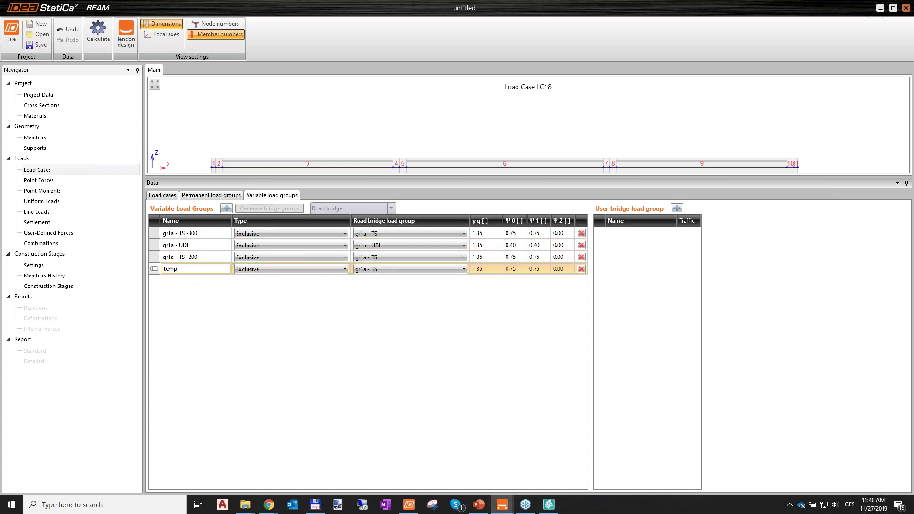
key(Return)
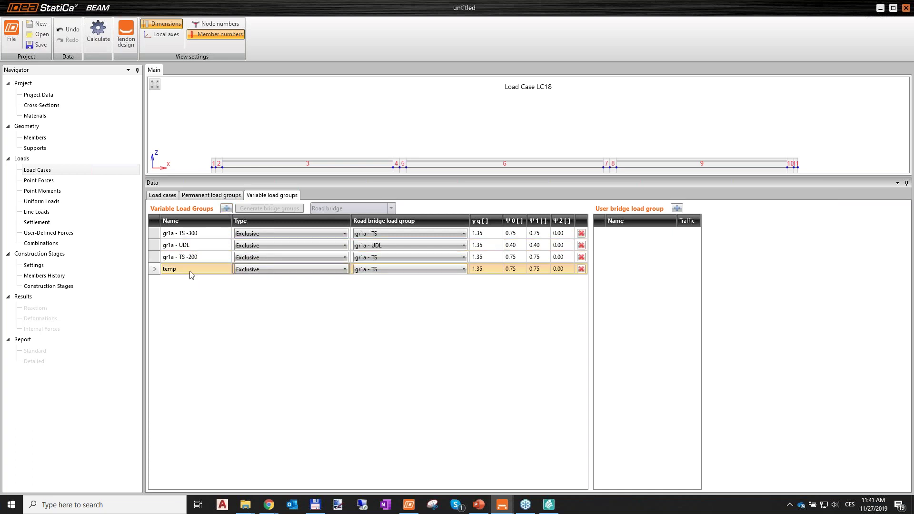
click(373, 270)
scroll(389, 348, down, 1)
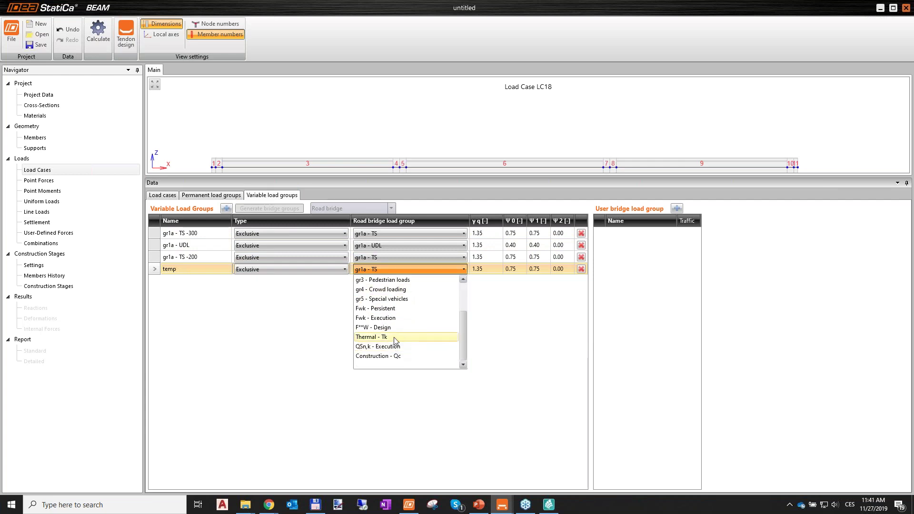
click(398, 365)
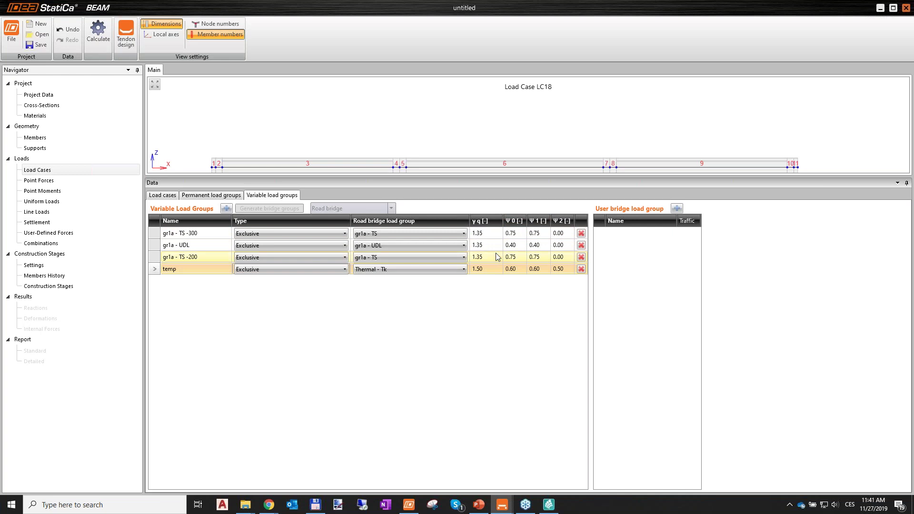
Step: Check the road bridge load group assignment and the Ψ combination factors of the variable load groups
click(396, 230)
click(393, 233)
click(394, 233)
click(396, 253)
click(394, 236)
scroll(393, 245, up, 1)
click(387, 243)
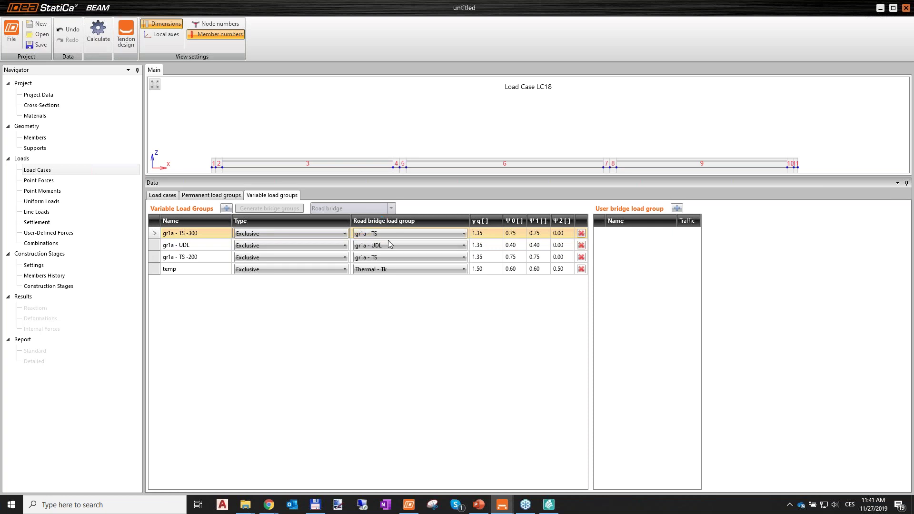
click(543, 235)
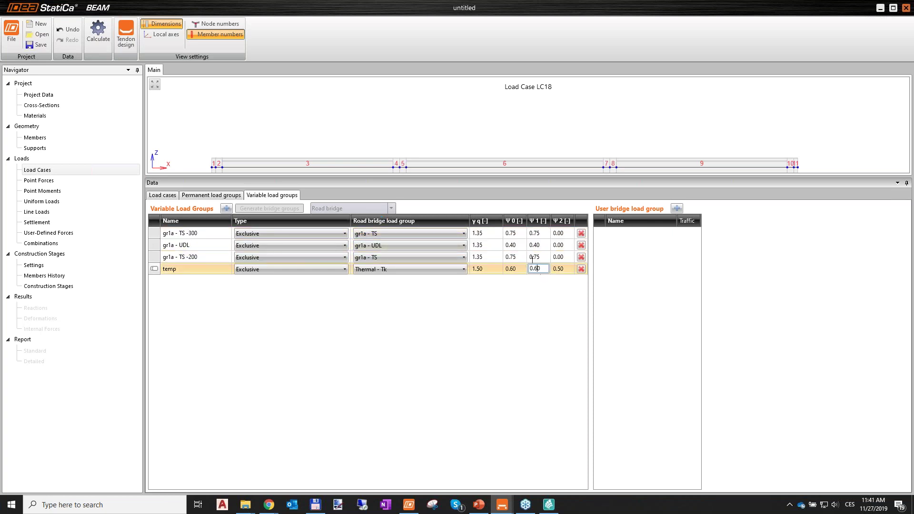
click(513, 233)
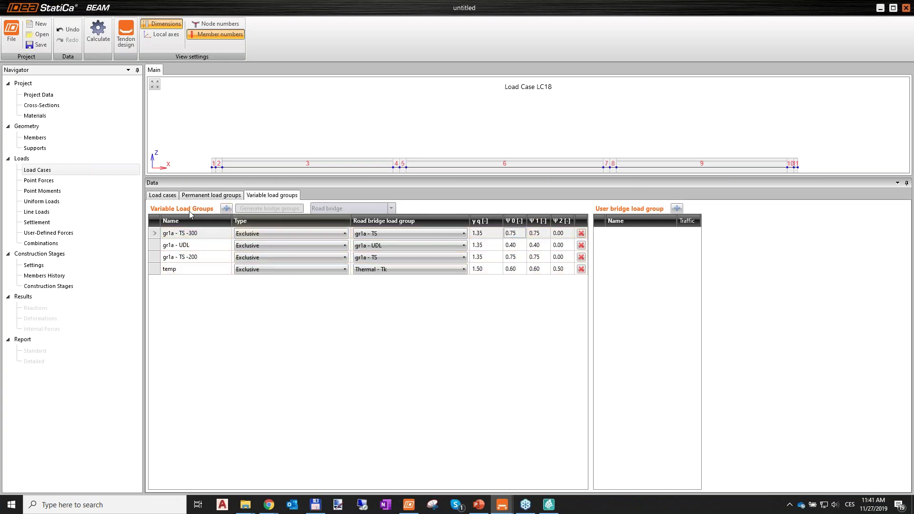
Step: Assign load cases LC18, LC21 and LC23 to the load group gr1a - TS -300 - Exclusive
click(162, 196)
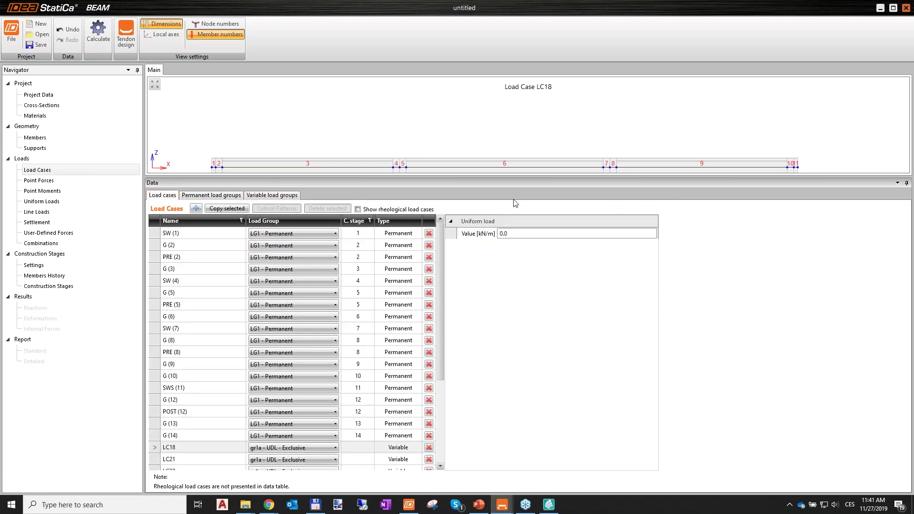
scroll(444, 281, down, 4)
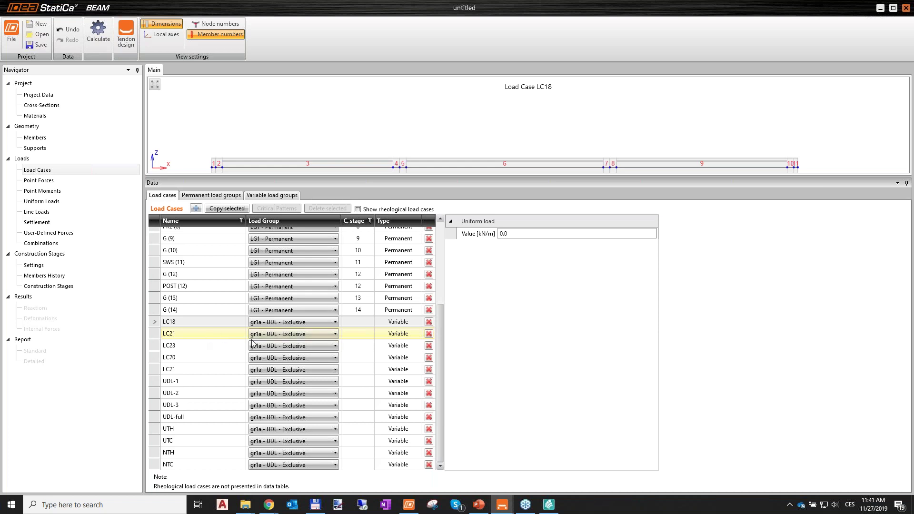
click(291, 322)
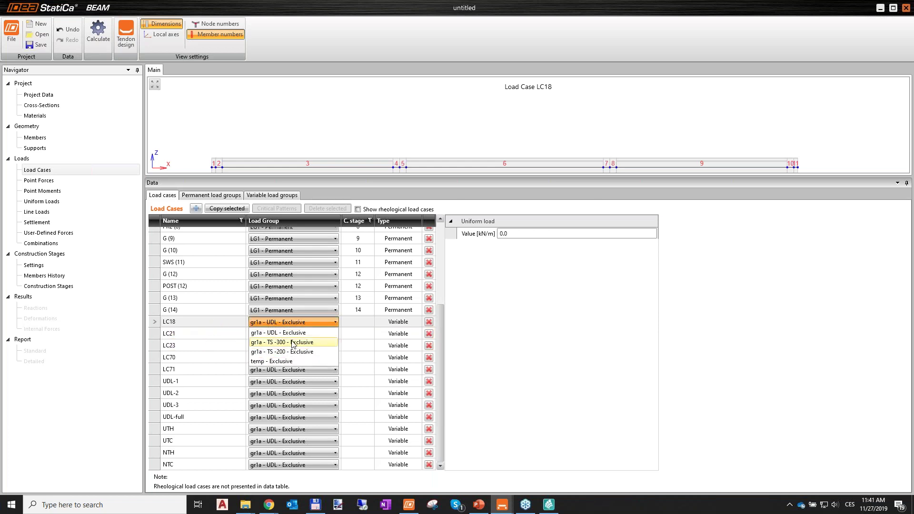
click(282, 330)
click(293, 334)
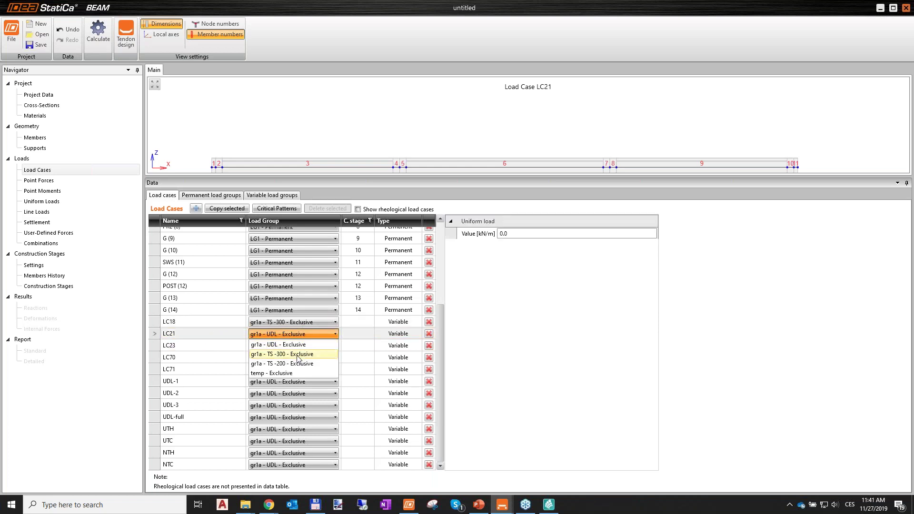
click(298, 354)
click(293, 346)
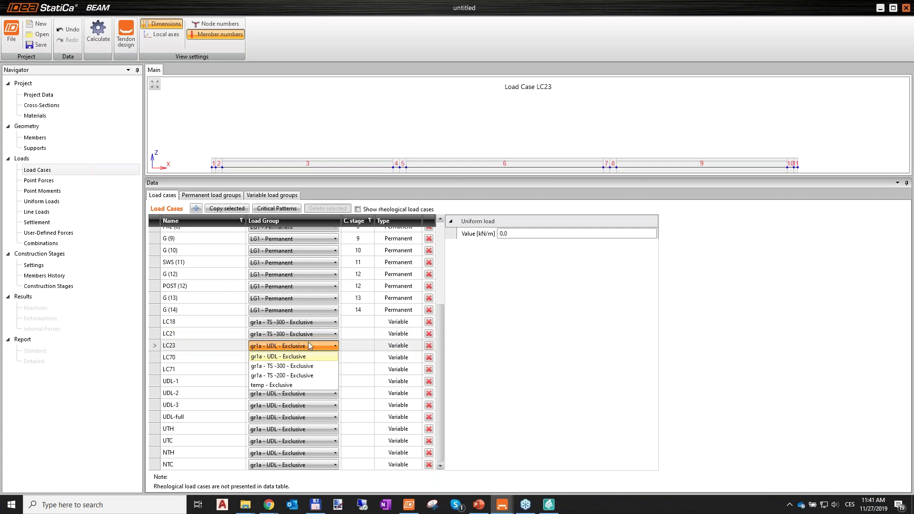
click(298, 366)
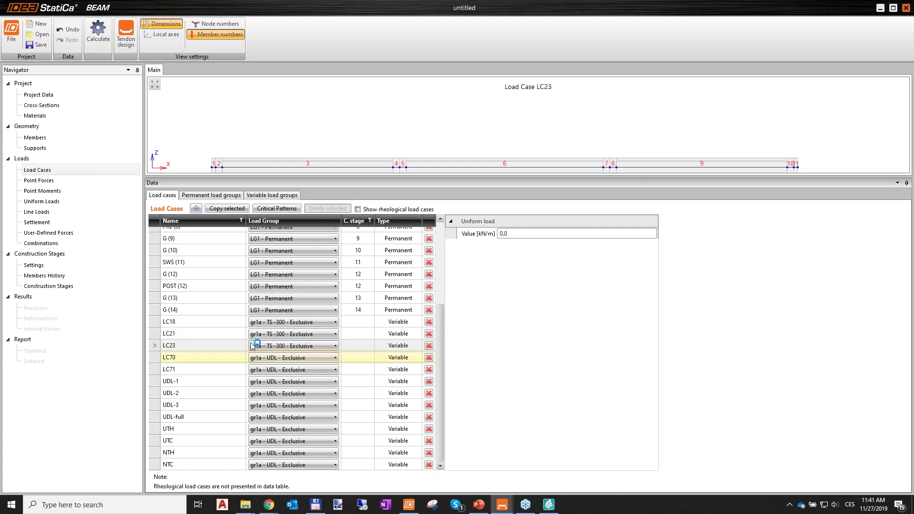
Step: Assign load cases LC70 and LC71 to the load group gr1a - TS -200 - Exclusive
click(303, 357)
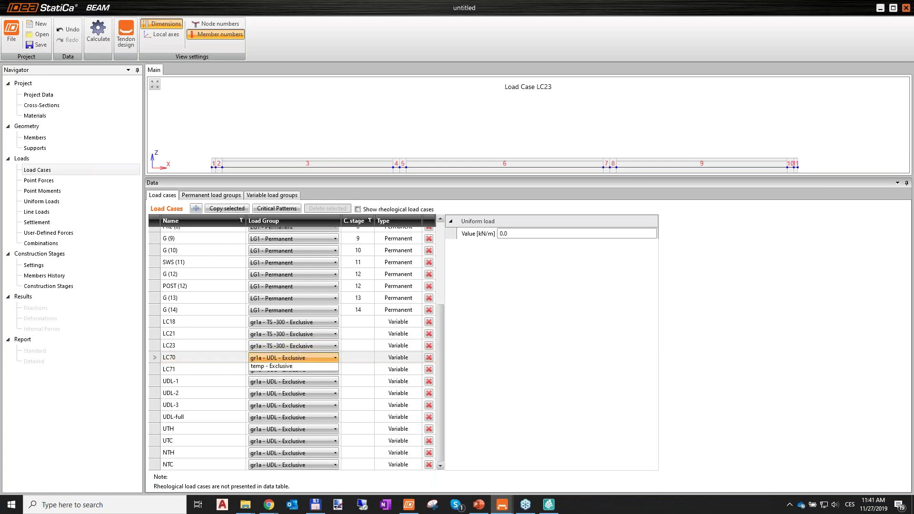
click(305, 387)
click(306, 370)
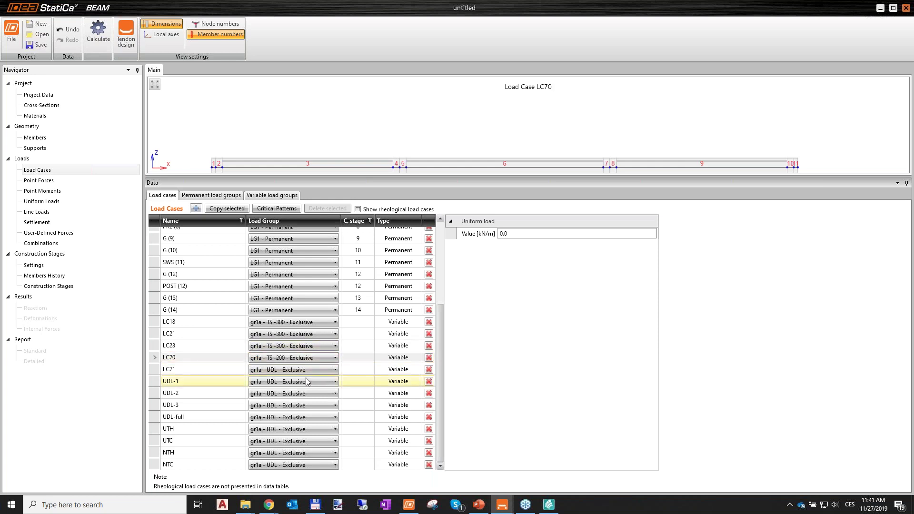
click(305, 400)
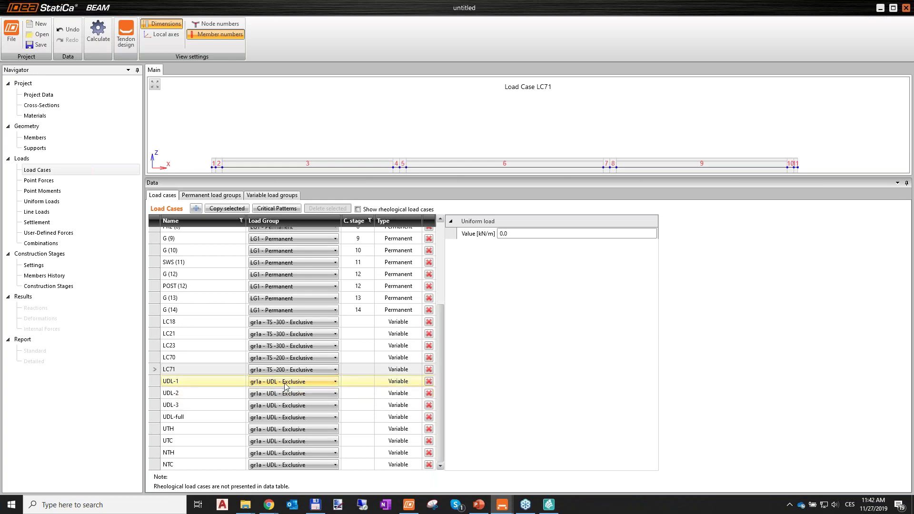
Step: Assign load cases UTH, UTC, NTH and NTC to the load group temp - Exclusive
click(267, 382)
key(Down)
key(Down)
key(Down)
key(Down)
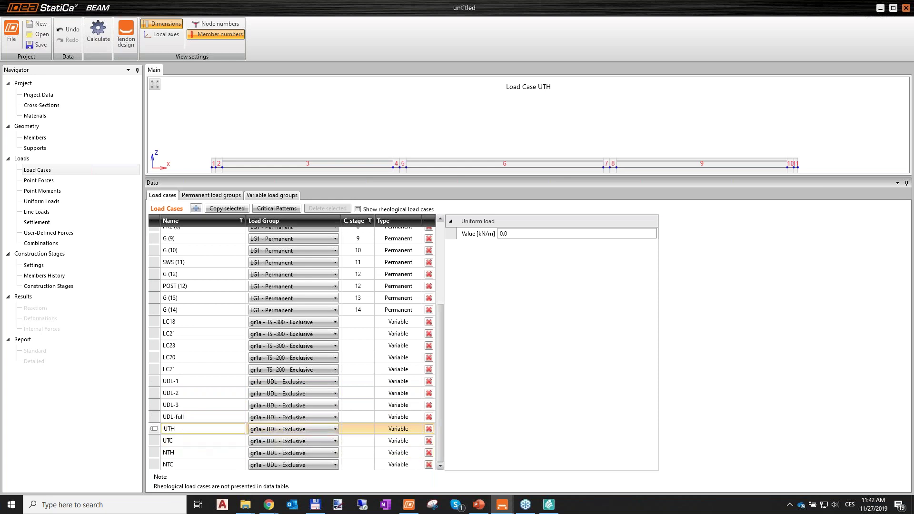
click(286, 429)
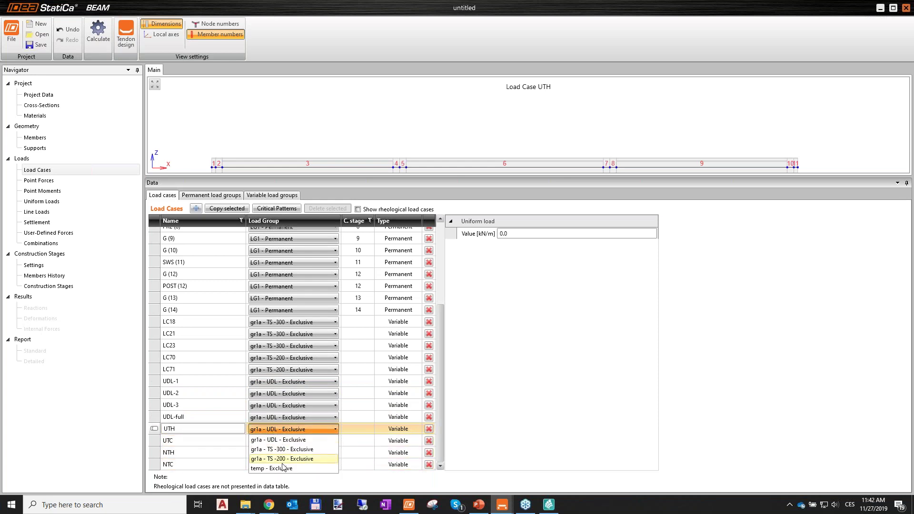
click(283, 469)
click(286, 441)
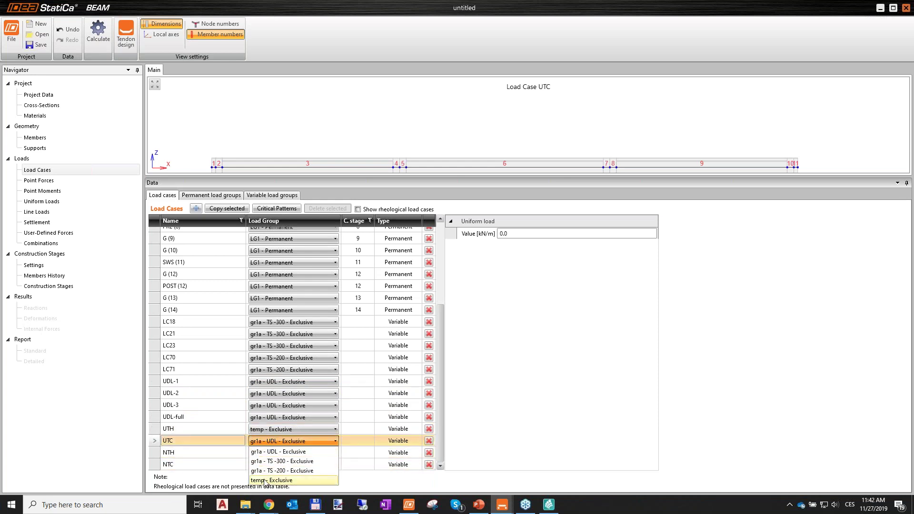
click(265, 481)
click(286, 453)
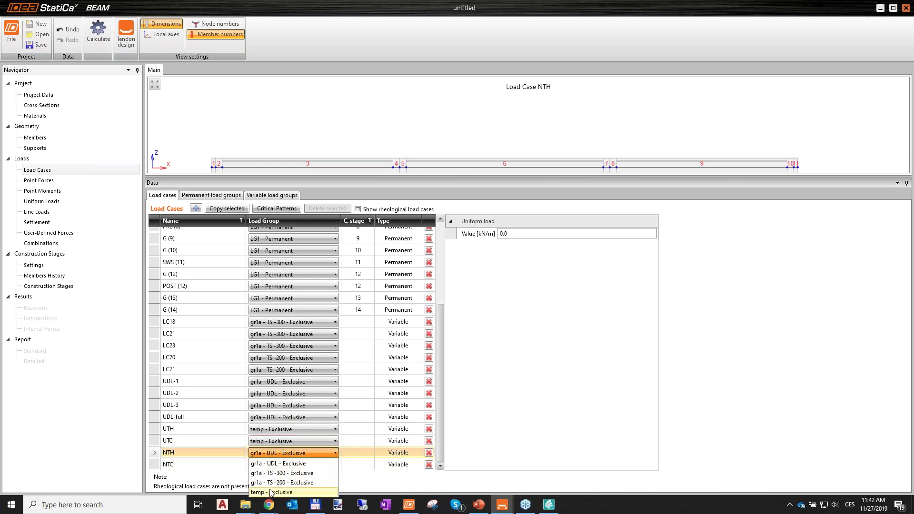
click(270, 492)
click(286, 465)
click(282, 503)
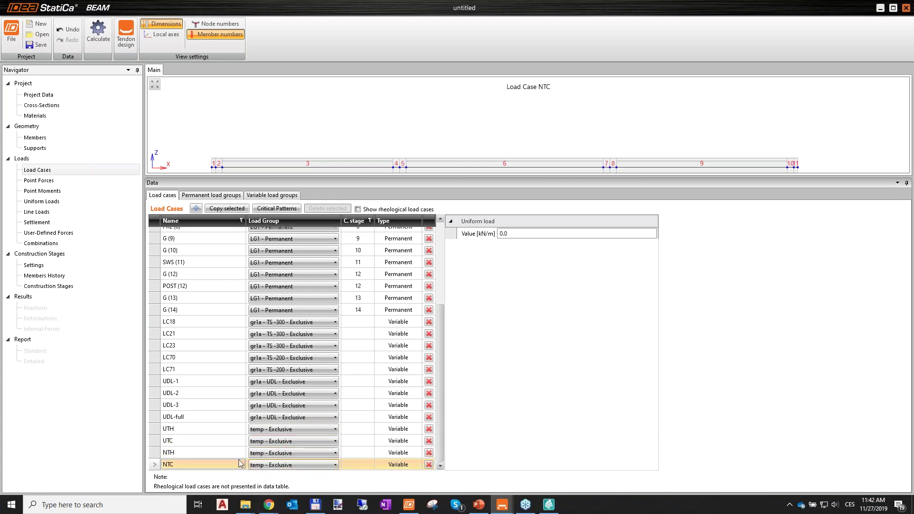
key(Up)
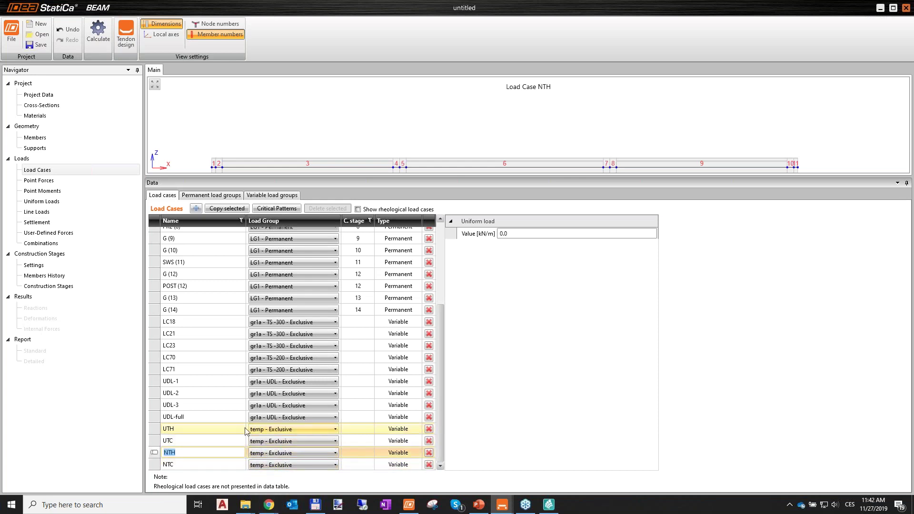
key(Up)
key(Up)
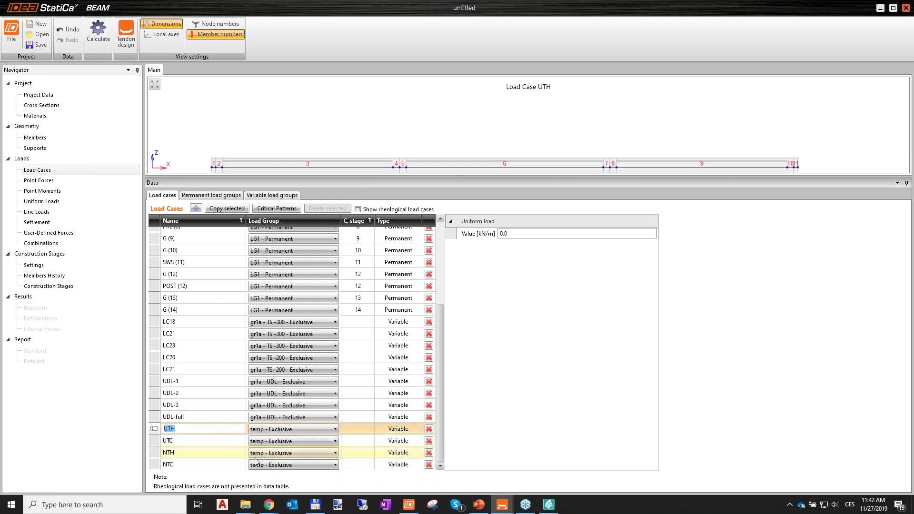
click(195, 440)
key(Up)
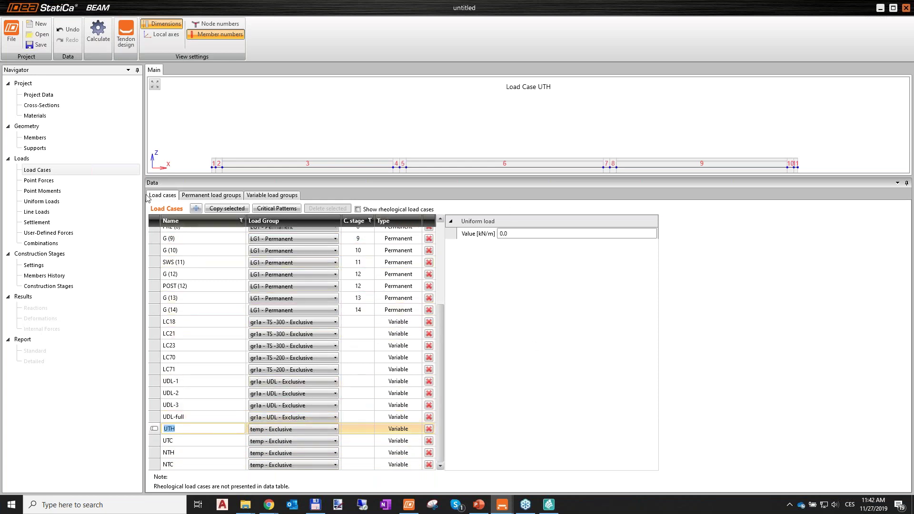
Step: Enlarge the beam view in the load combinations section and open the construction stage combinations for editing
click(52, 246)
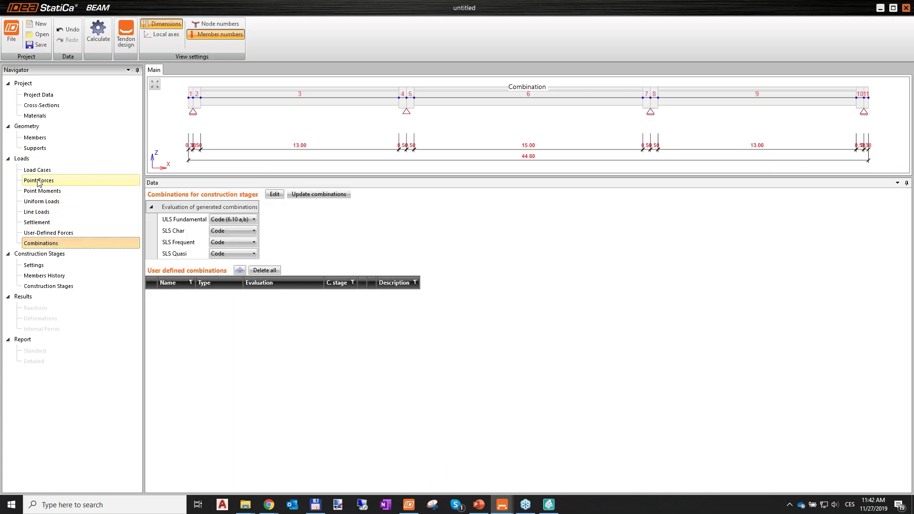
click(448, 364)
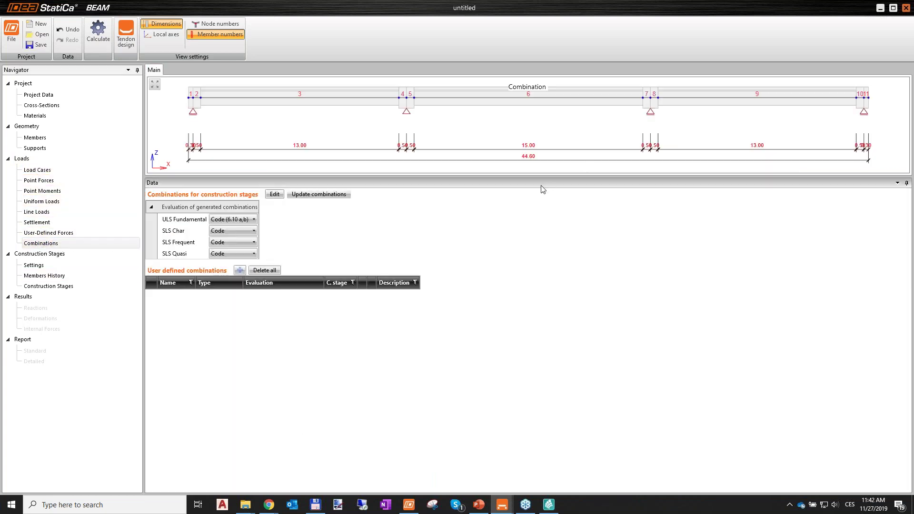
mouse_move(546, 179)
mouse_down()
mouse_move(427, 181)
mouse_move(424, 266)
mouse_up()
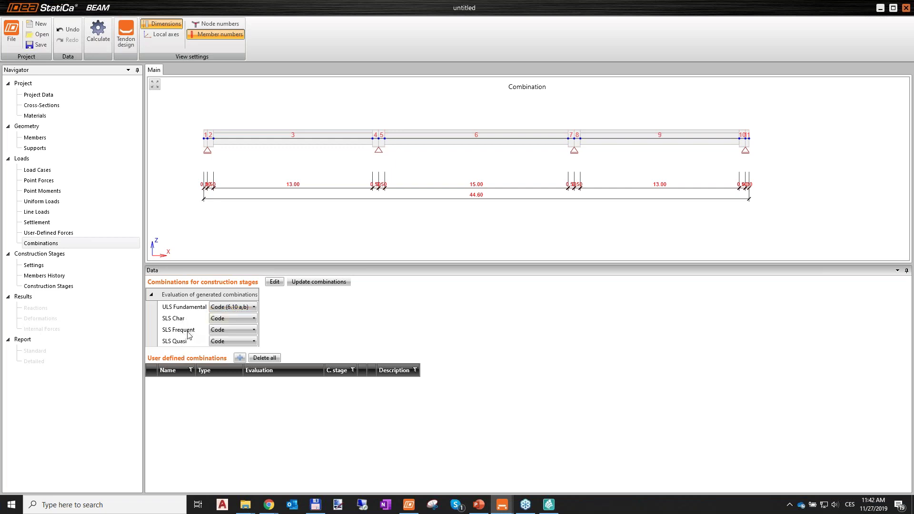
click(240, 317)
click(246, 318)
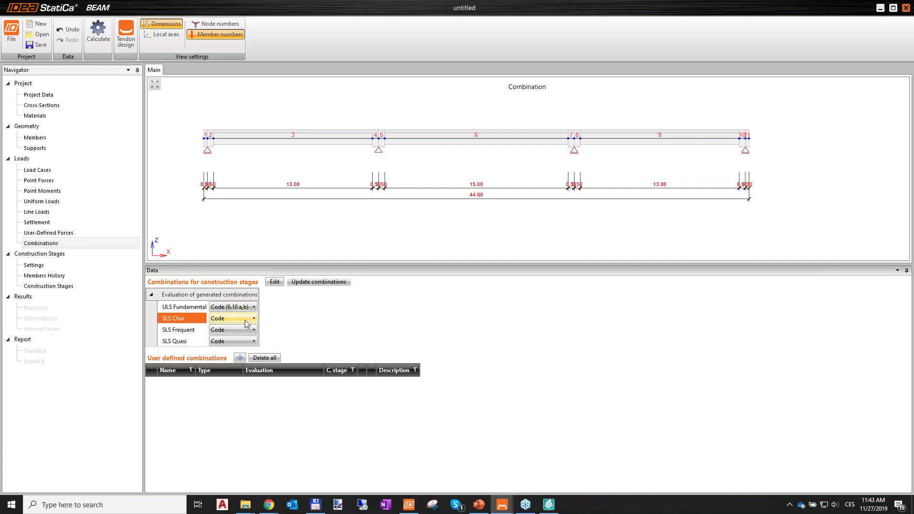
click(276, 284)
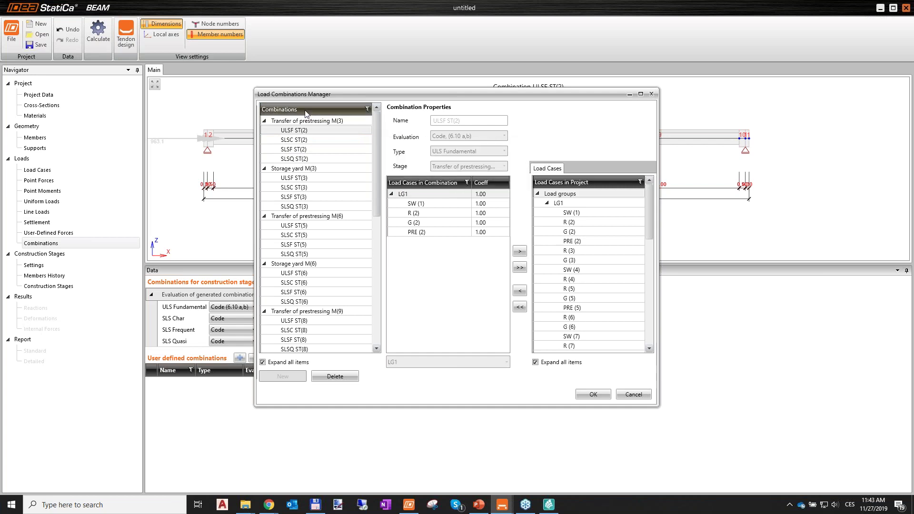
Step: Examine the load cases and coefficients in the generated combinations of the transfer of prestressing and storage yard stages
click(300, 130)
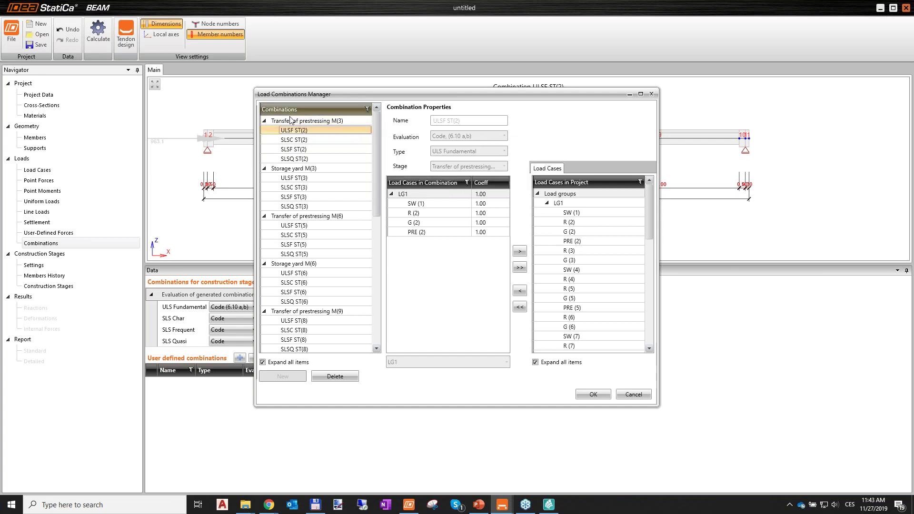
click(300, 177)
click(301, 226)
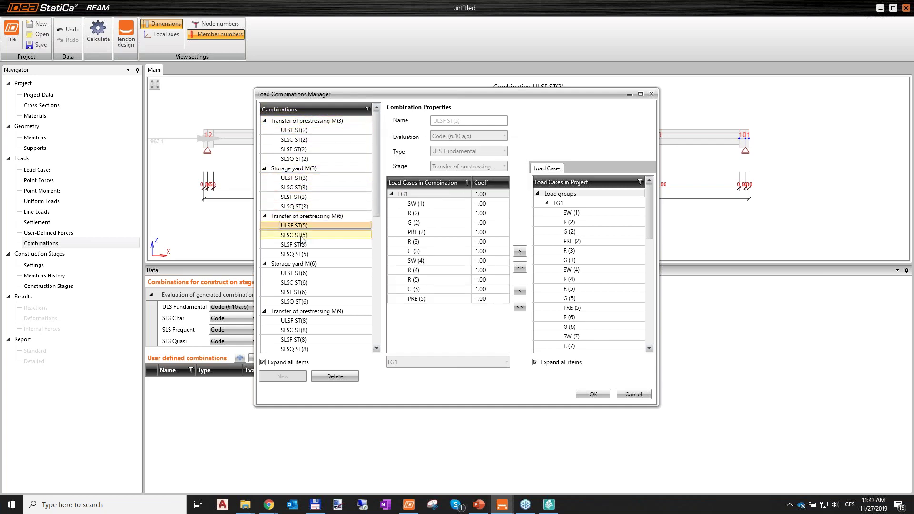
click(305, 275)
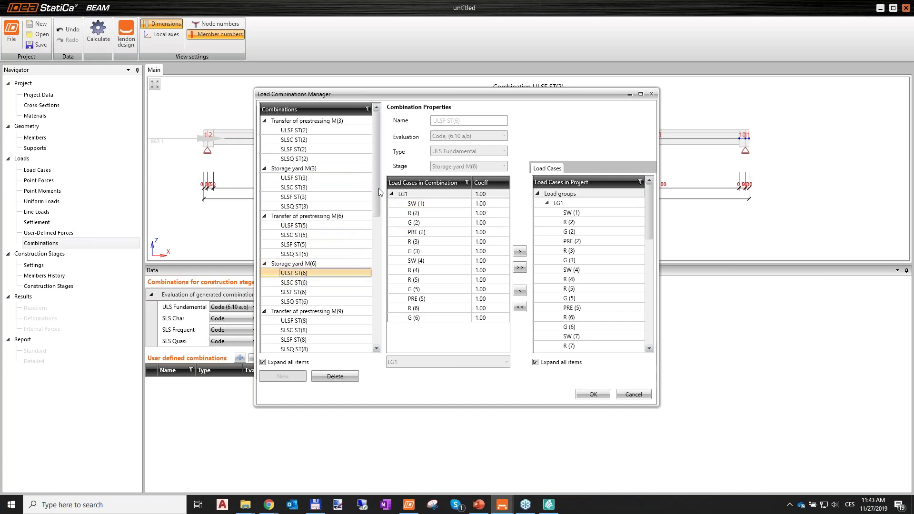
scroll(309, 238, down, 4)
click(307, 211)
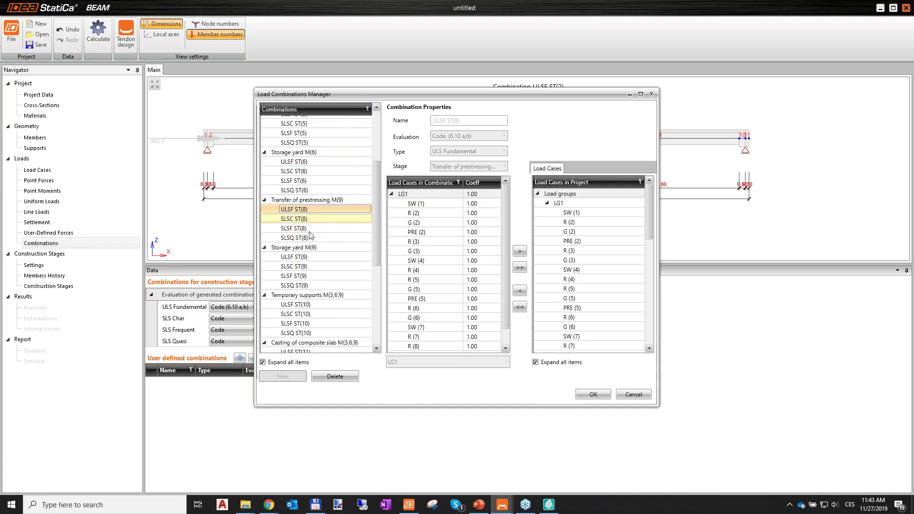
click(308, 220)
click(303, 230)
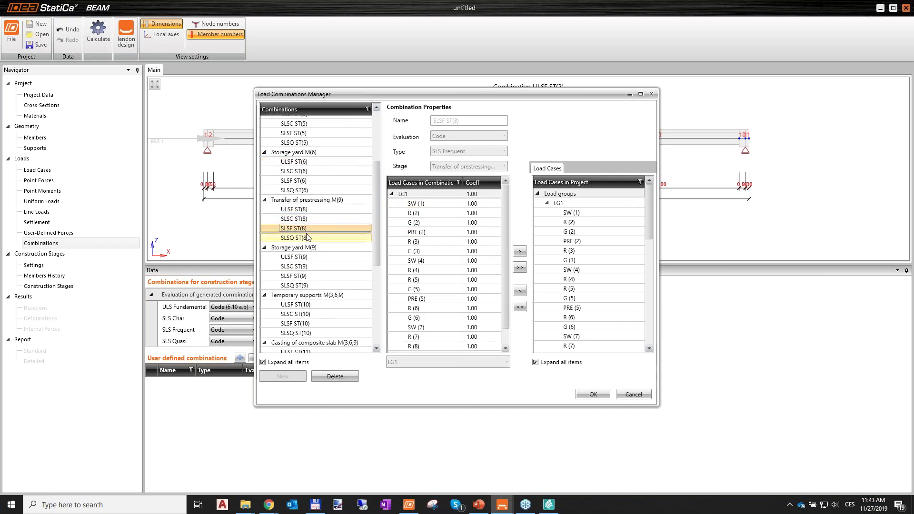
click(300, 260)
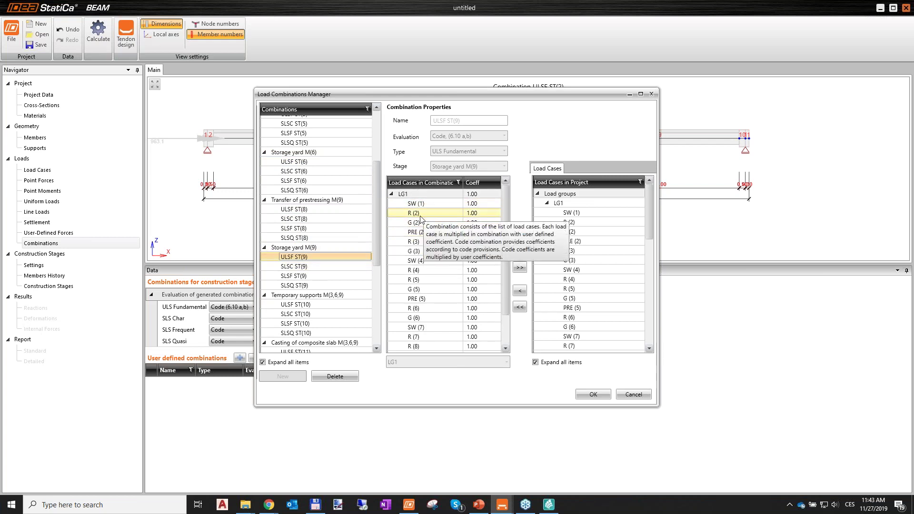
click(415, 213)
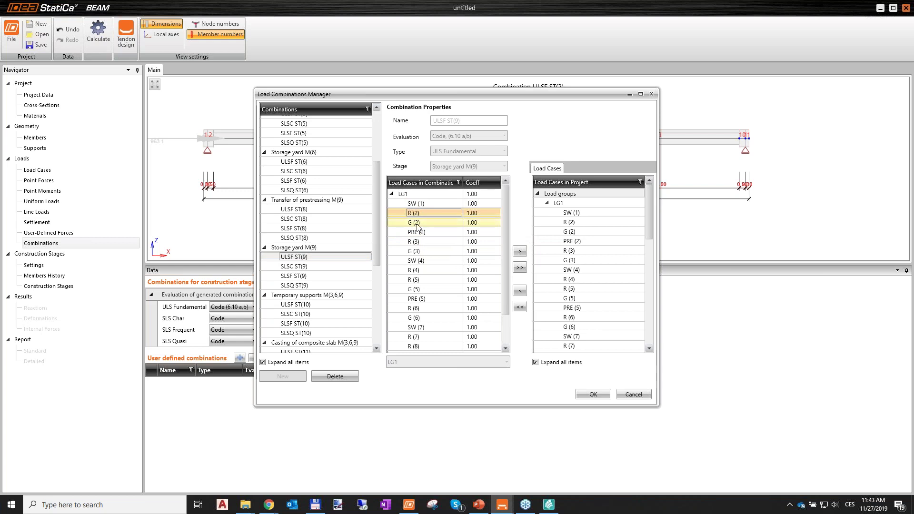
click(426, 243)
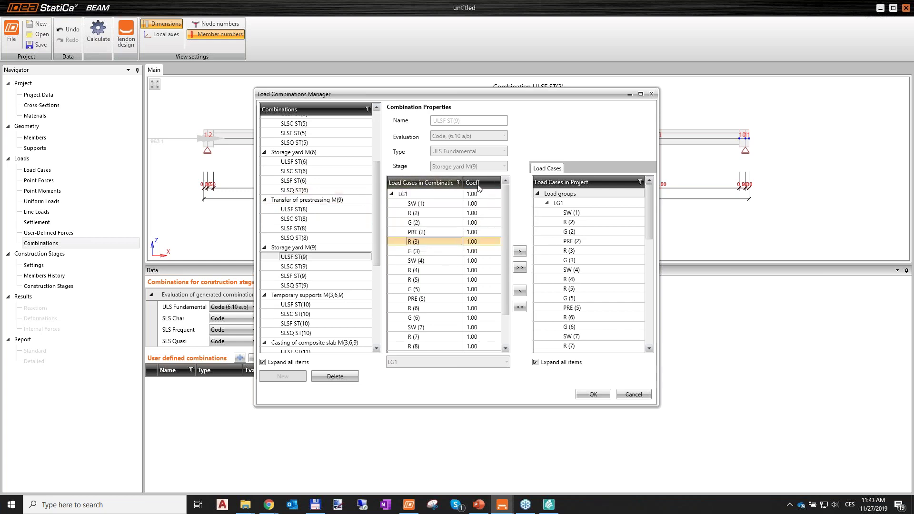
Step: Add all project load cases to the combination ULSF ST(14) of the End of design working life stage
scroll(378, 200, down, 3)
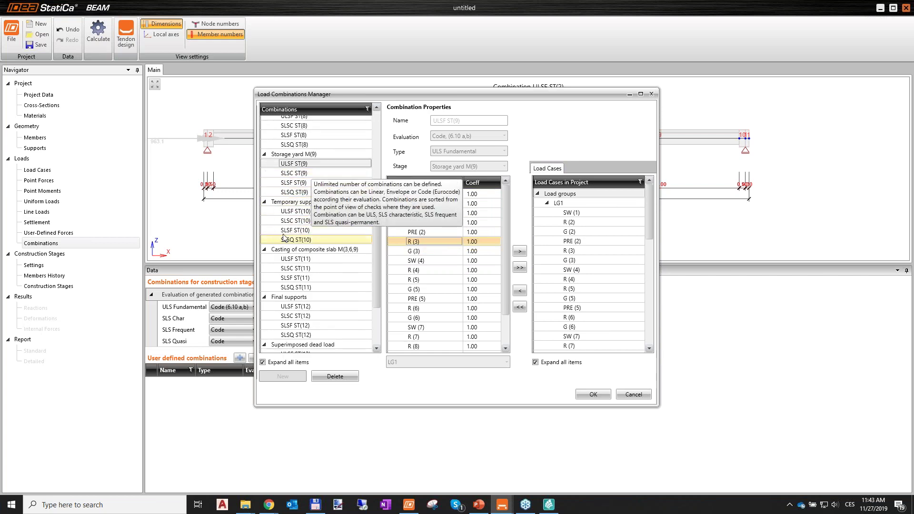
drag(376, 230, 378, 282)
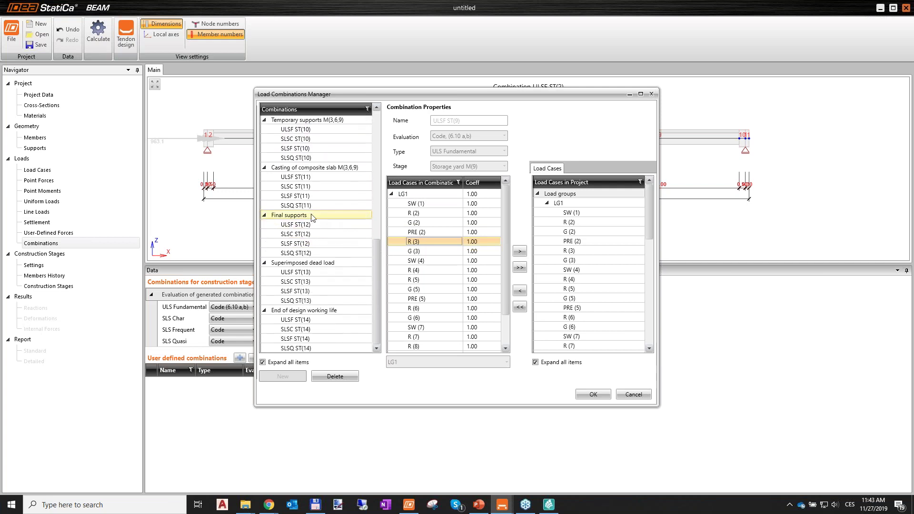
click(316, 311)
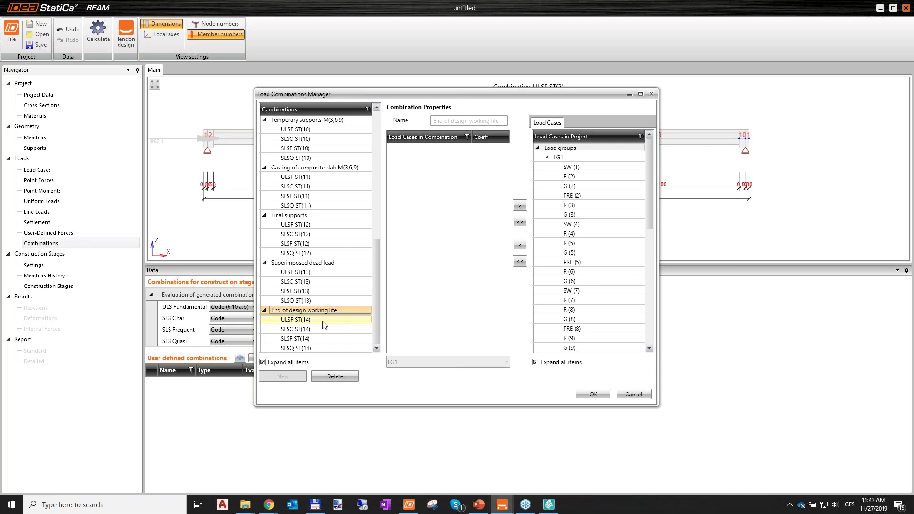
click(329, 320)
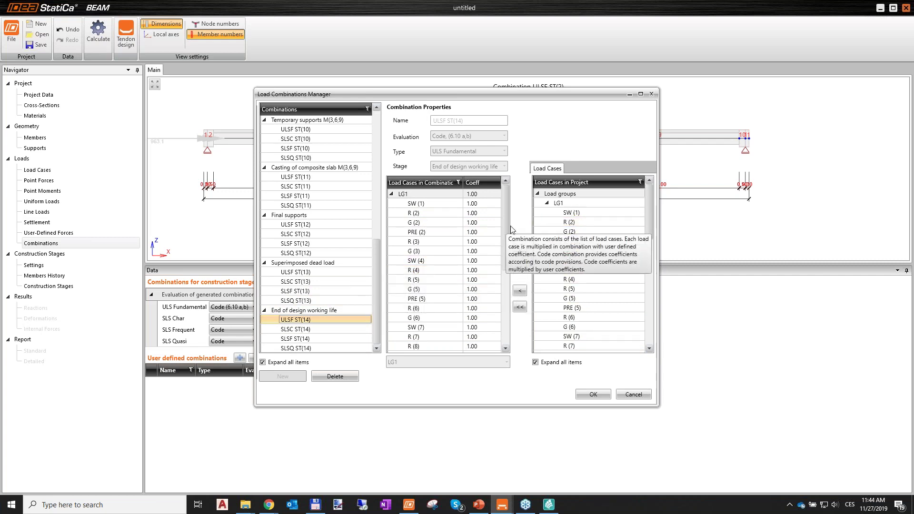
drag(506, 226, 515, 341)
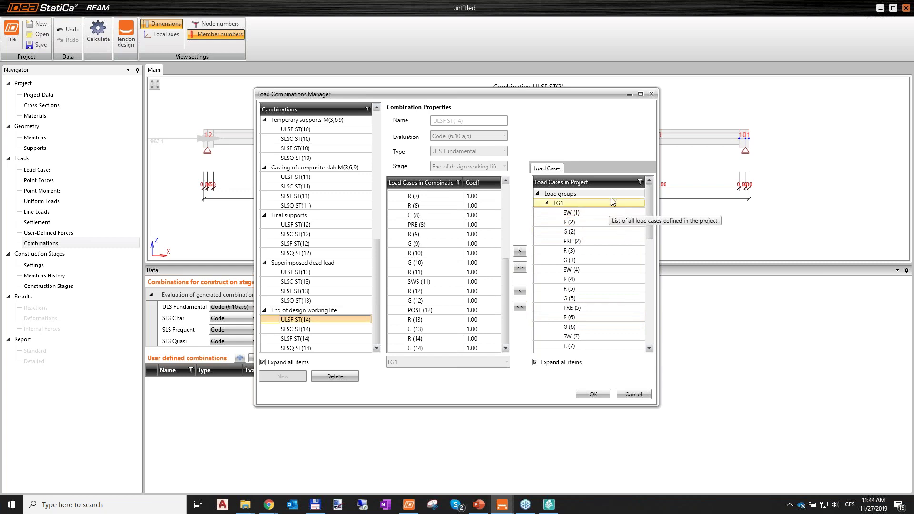
mouse_move(651, 192)
mouse_down()
mouse_move(647, 321)
mouse_move(655, 181)
mouse_up()
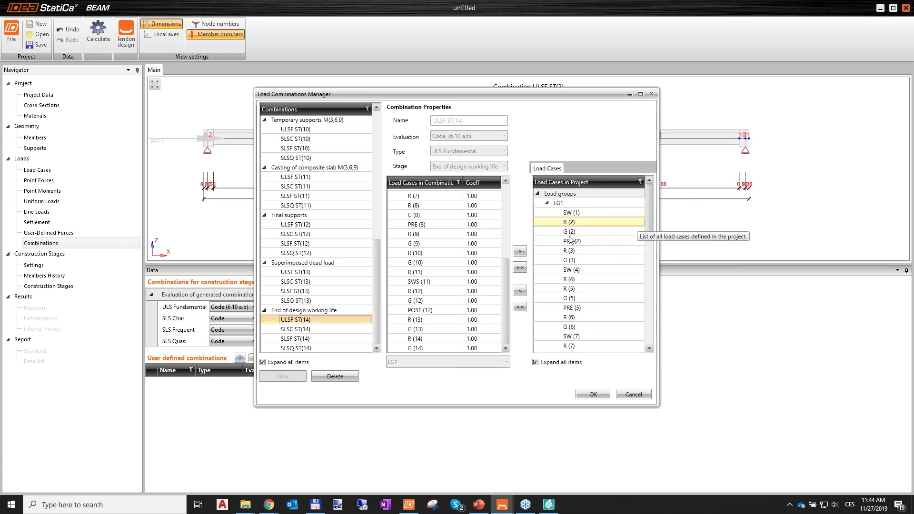
scroll(502, 201, up, 2)
scroll(500, 259, down, 2)
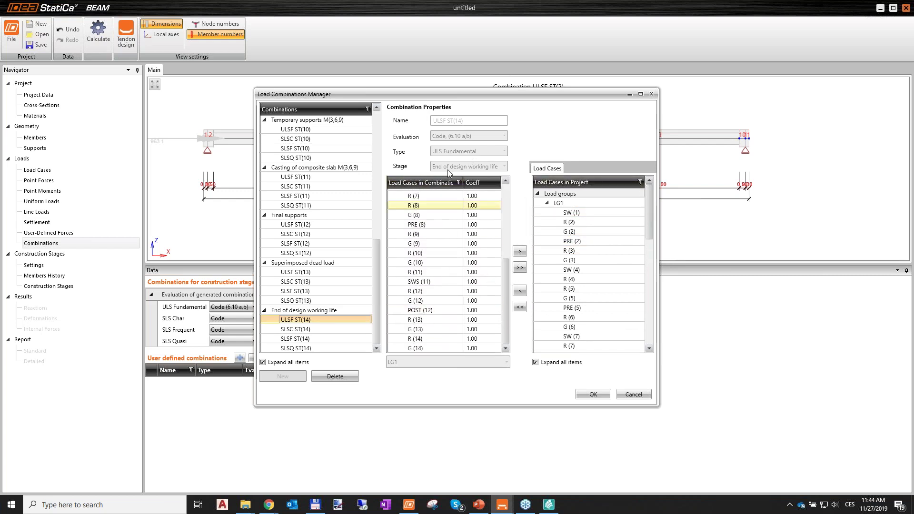
click(520, 307)
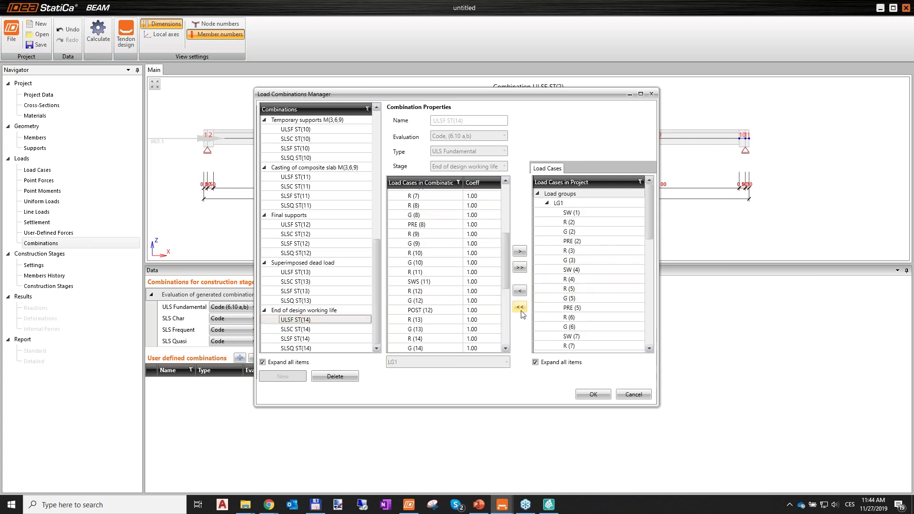
drag(507, 252, 510, 330)
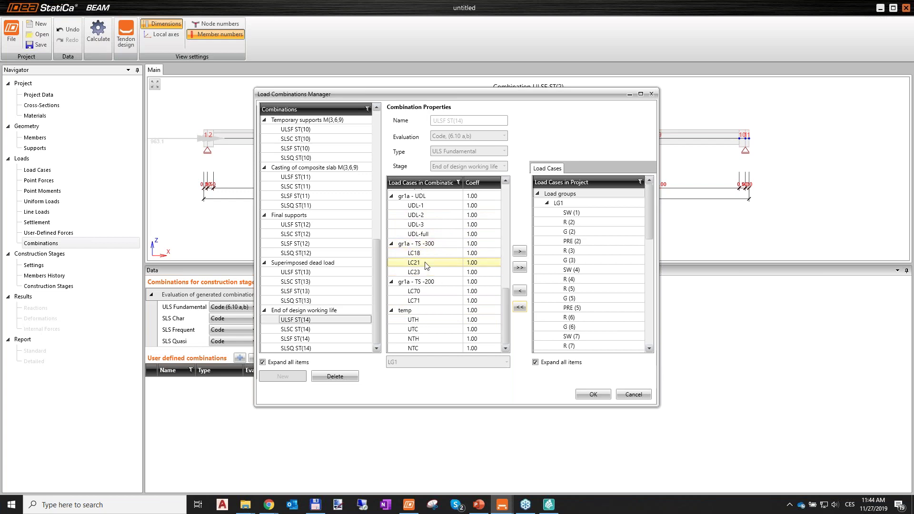
Step: Check the coefficients of the load group gr1a - TS -300 and its load case LC18 in combination ULSF ST(14)
click(479, 245)
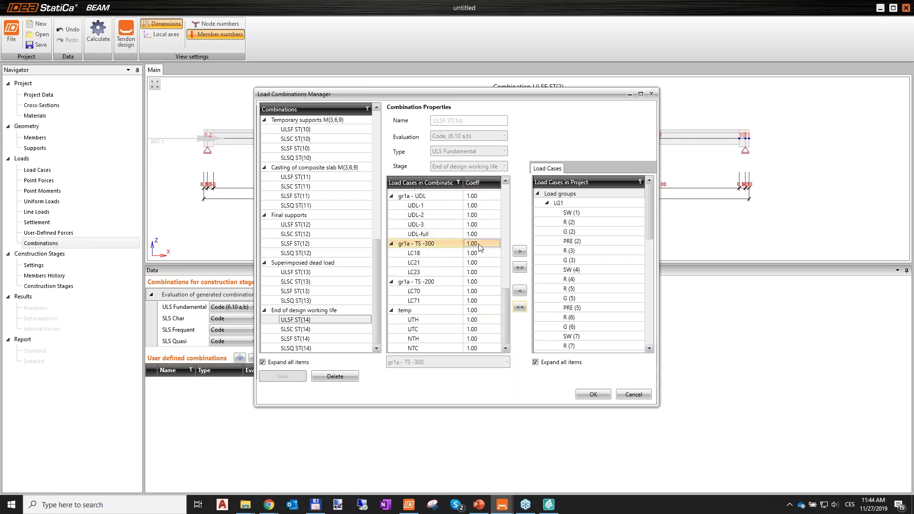
click(480, 245)
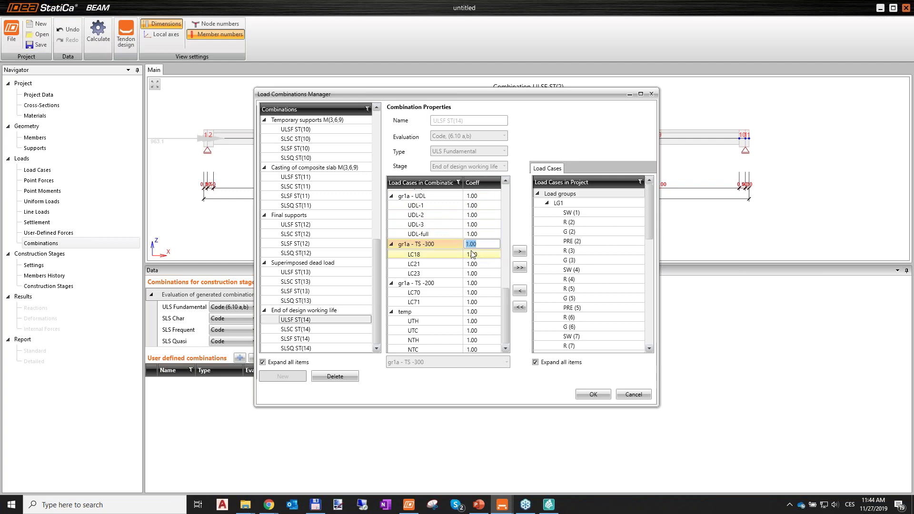
drag(395, 91, 454, 84)
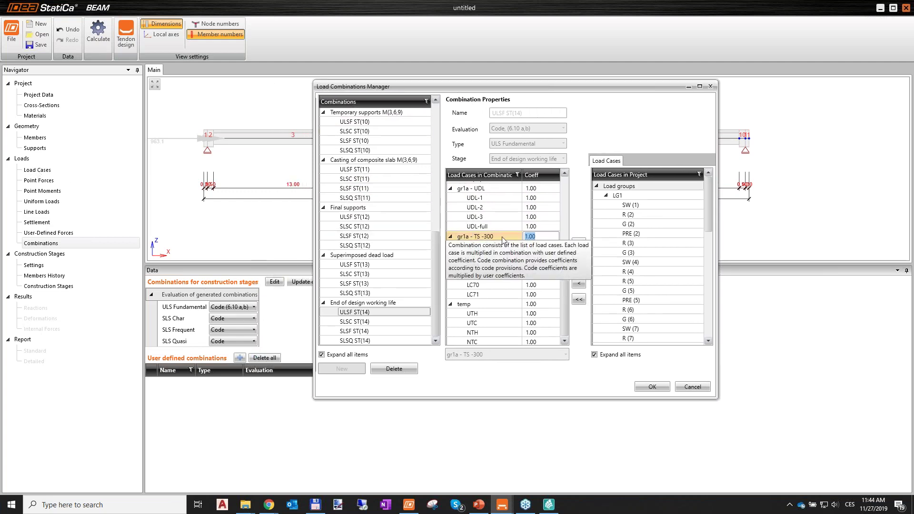
drag(527, 87, 446, 82)
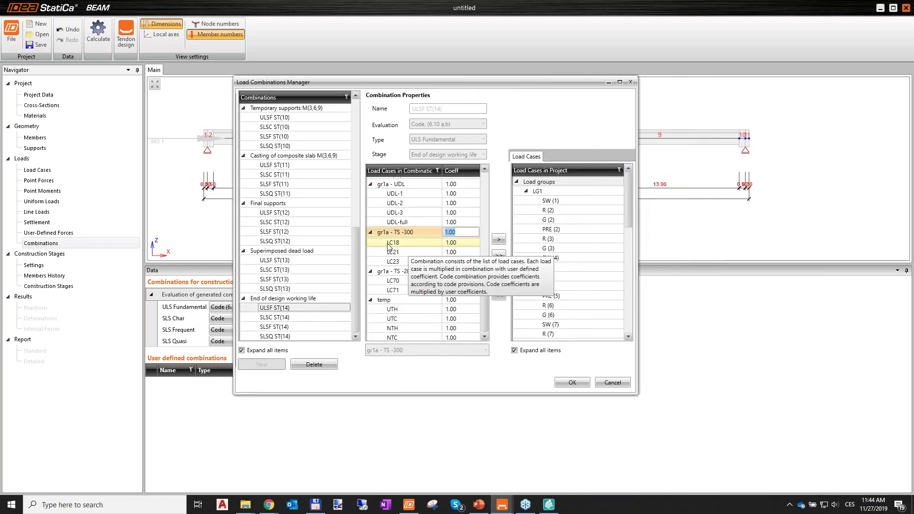
click(402, 244)
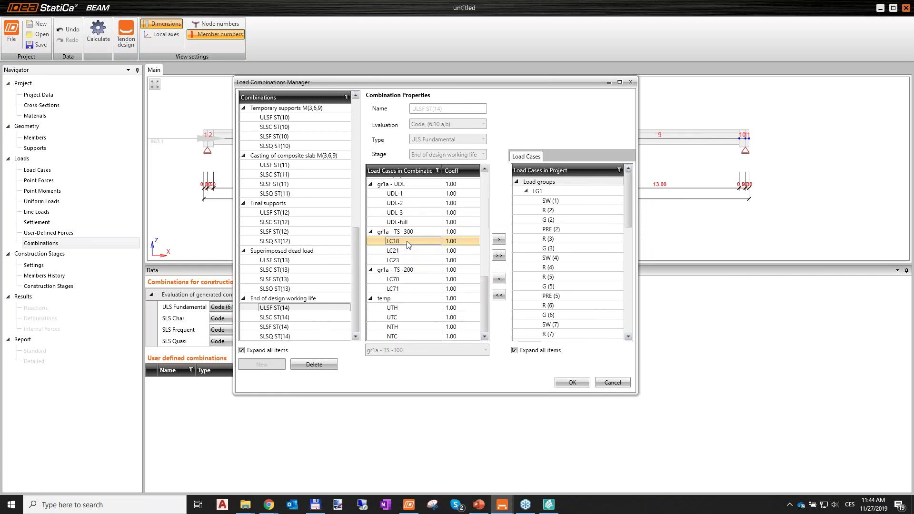
Step: Check that the variable load groups are in the SLSC, SLSF and SLSQ ST(14) combinations and accept the load combinations
click(407, 259)
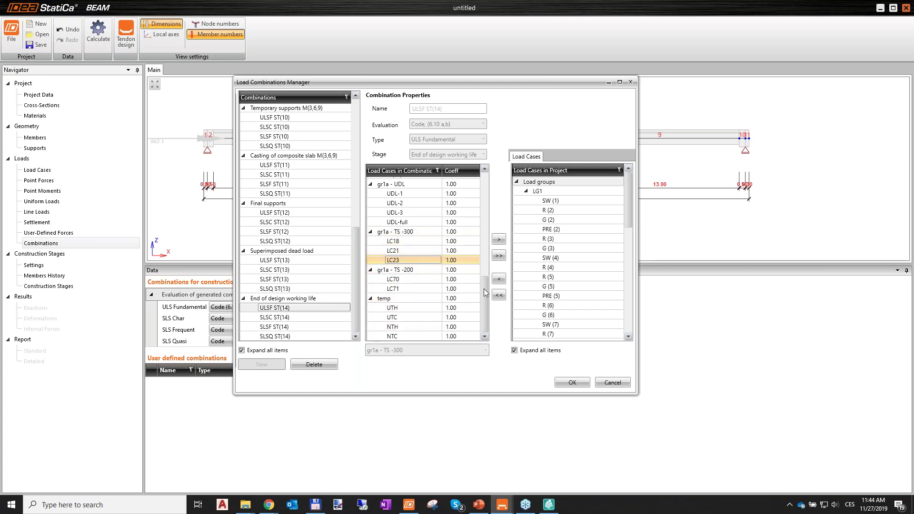
click(281, 317)
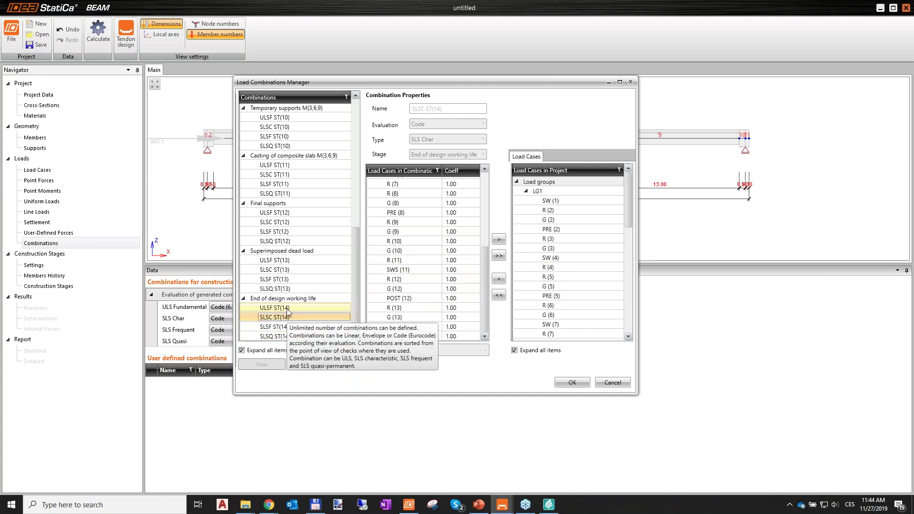
drag(484, 280, 484, 326)
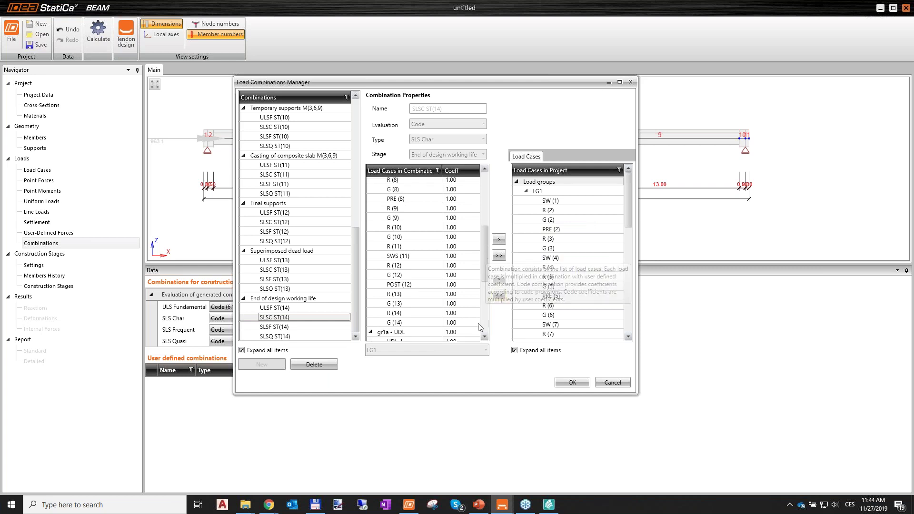
click(294, 328)
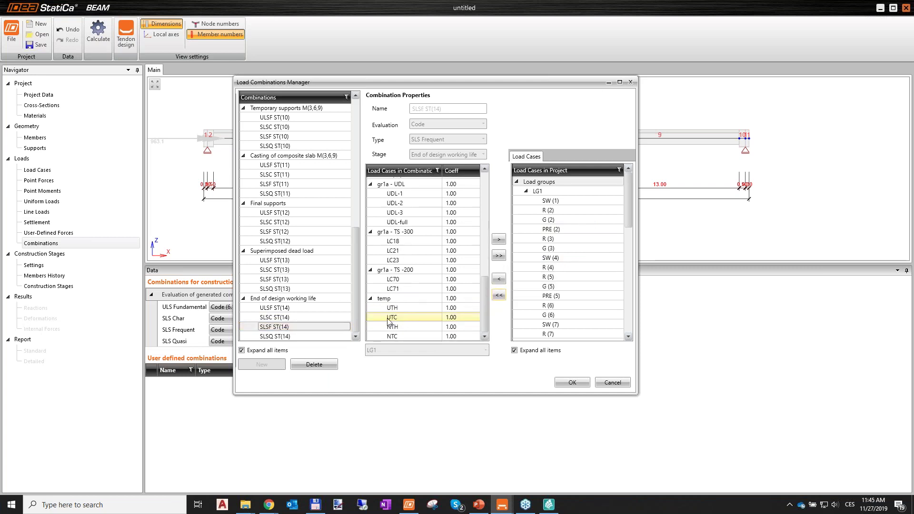
click(275, 337)
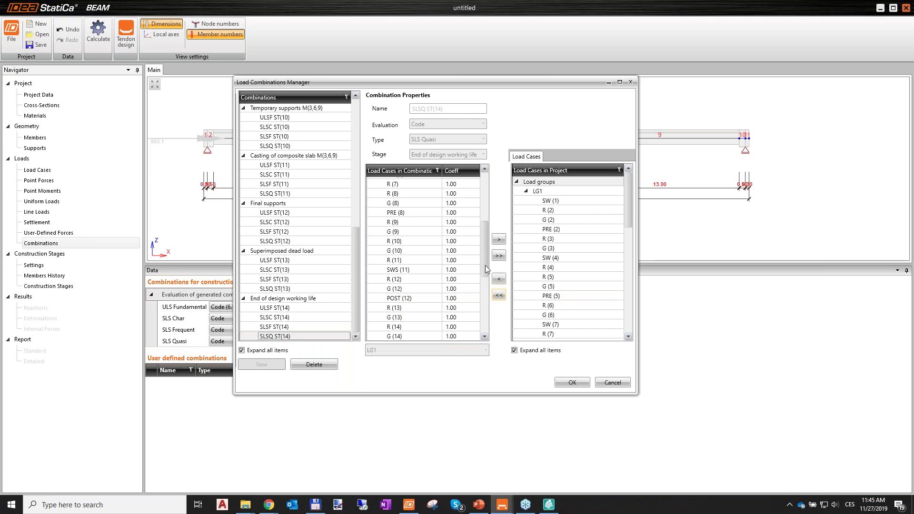
drag(486, 269, 486, 326)
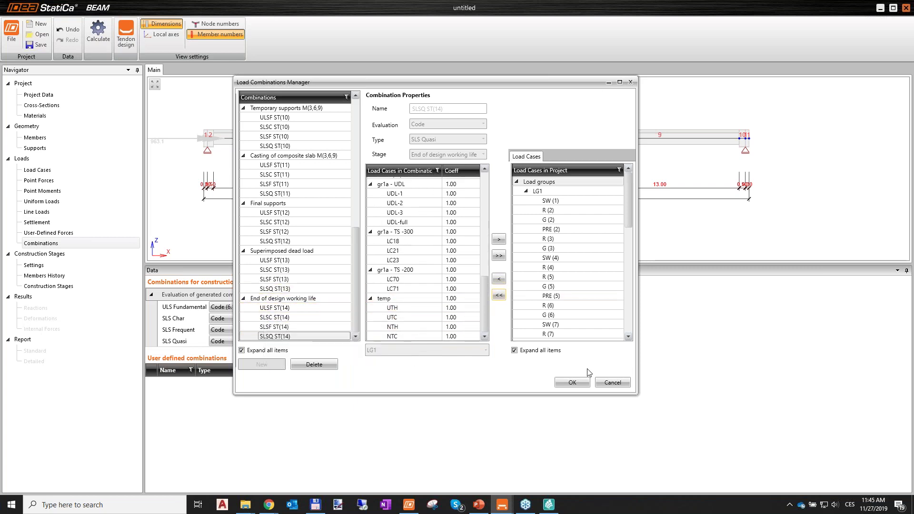
click(573, 384)
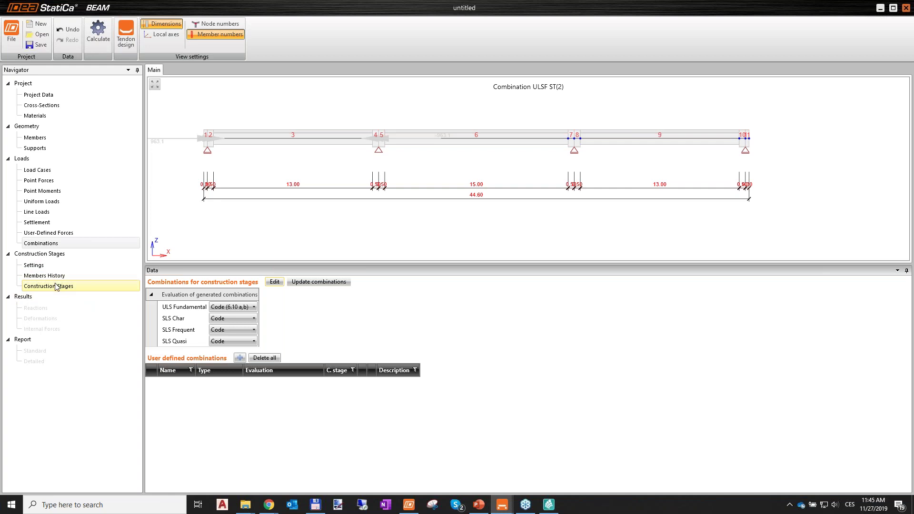
Step: Review the construction stages settings and the members history, then show the list of construction and service stages in an enlarged data area
click(35, 265)
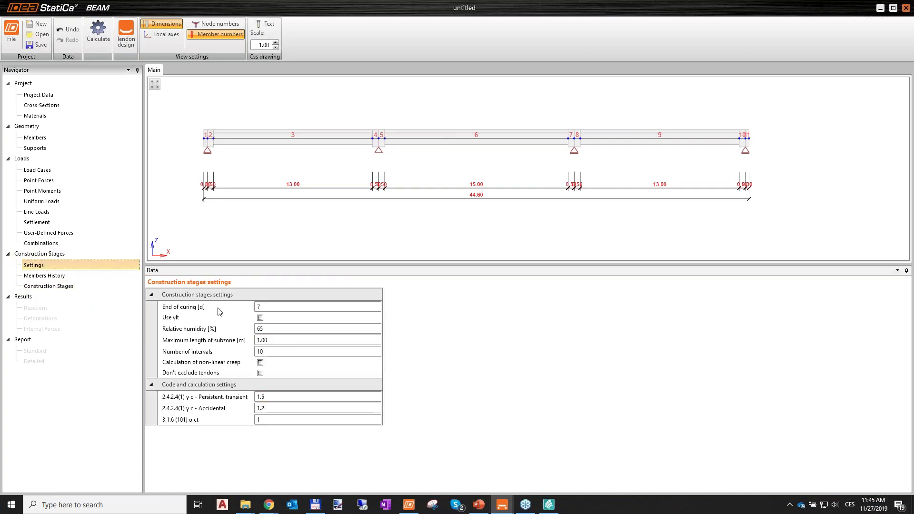
click(48, 277)
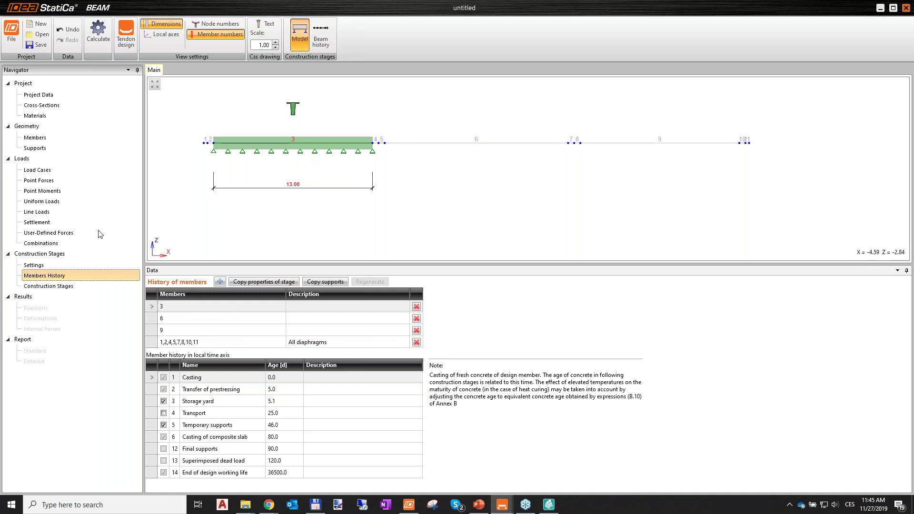
click(58, 291)
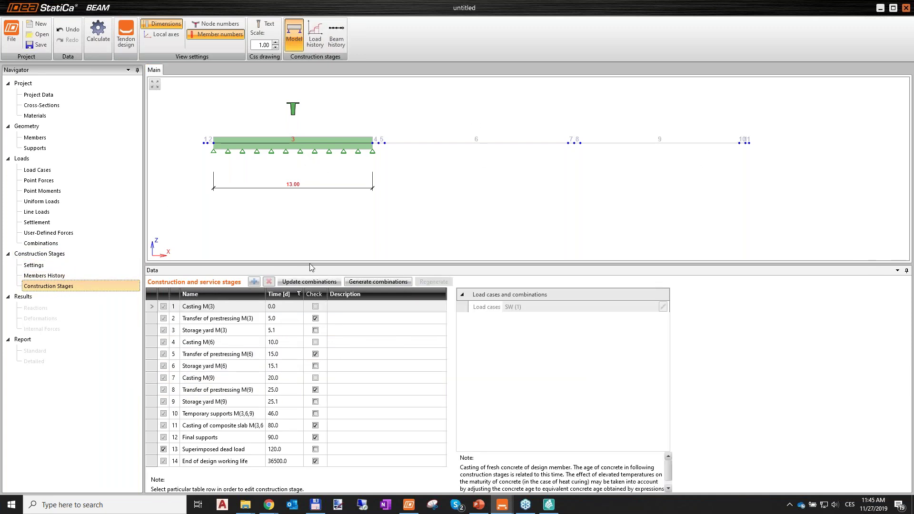
drag(331, 263, 353, 224)
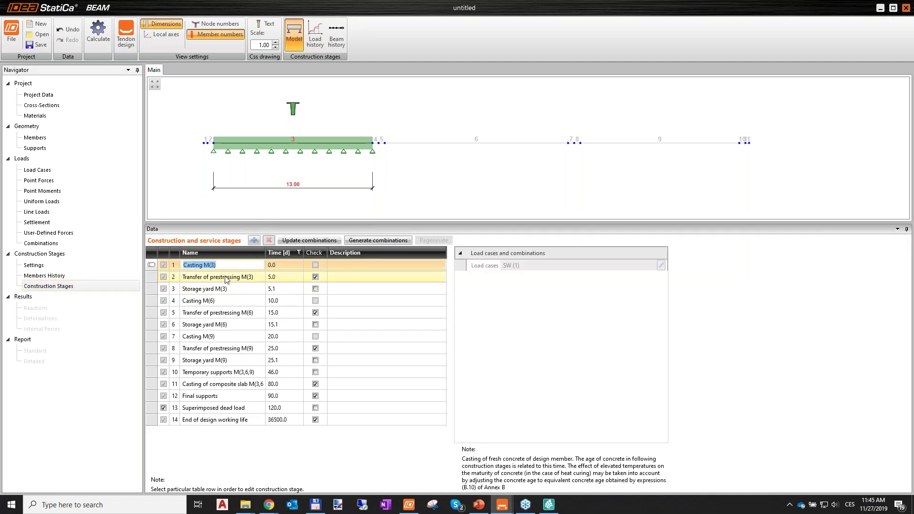
Step: Review the transfer of prestressing, storage yard and casting stages of members 3, 6 and 9 in the beam model
click(221, 277)
click(229, 292)
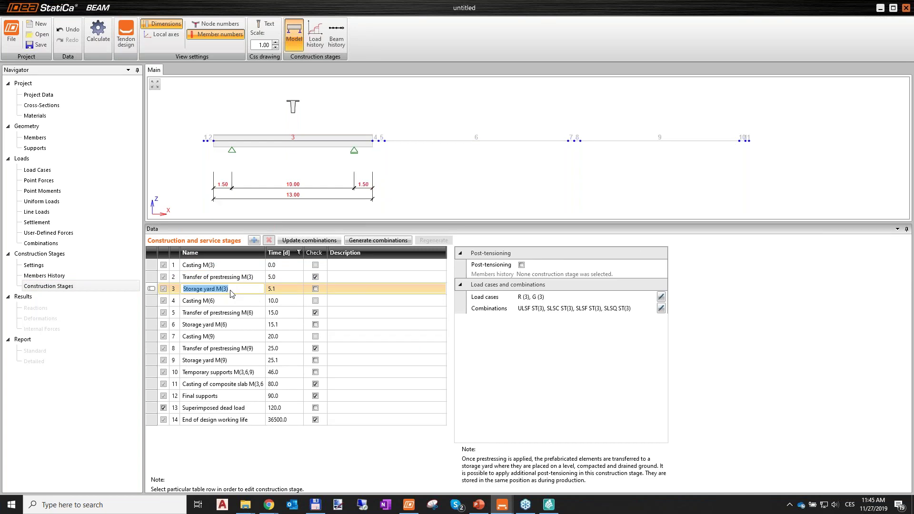
click(237, 300)
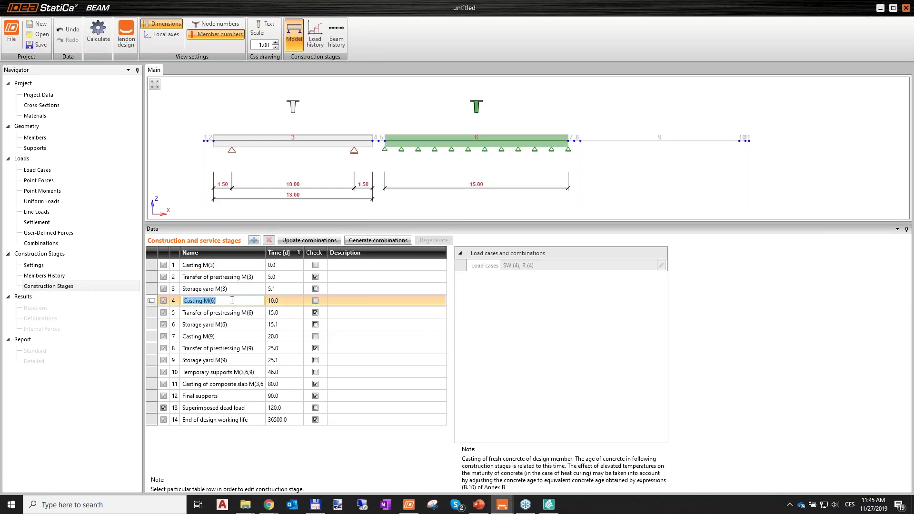
click(238, 313)
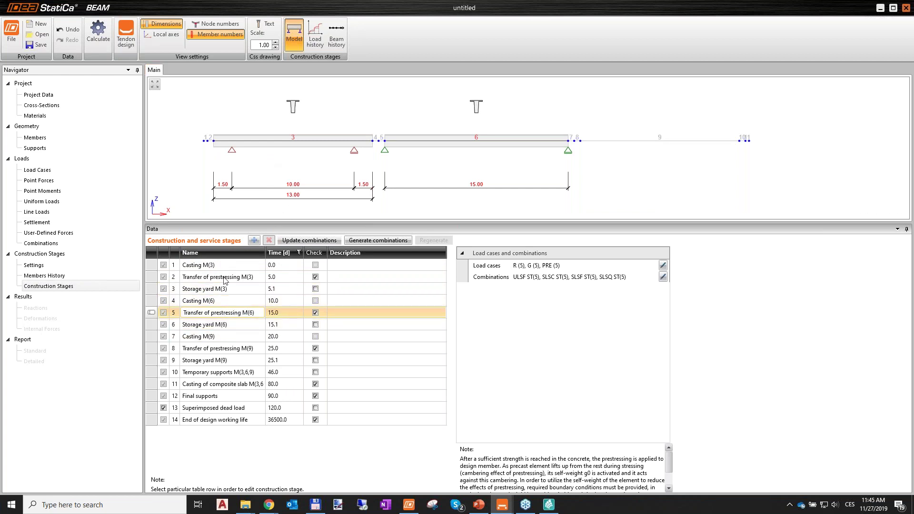
click(220, 301)
click(234, 313)
click(227, 301)
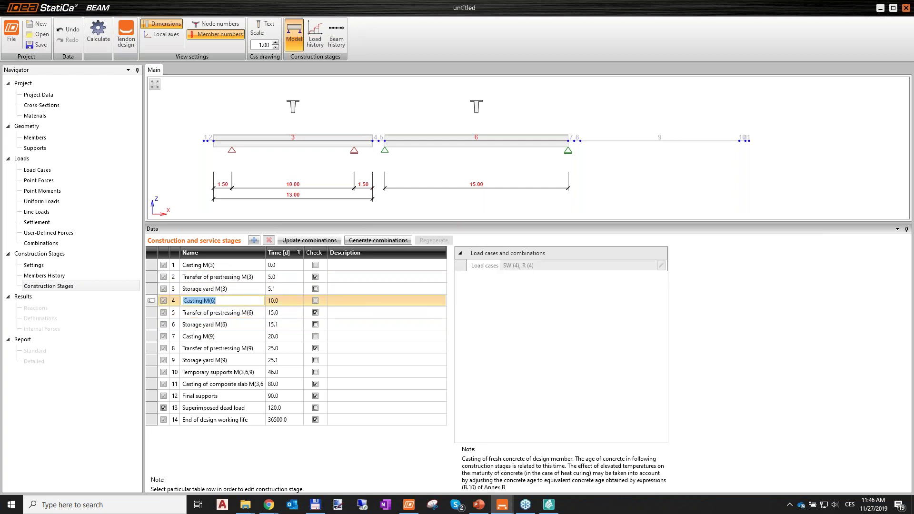
click(223, 314)
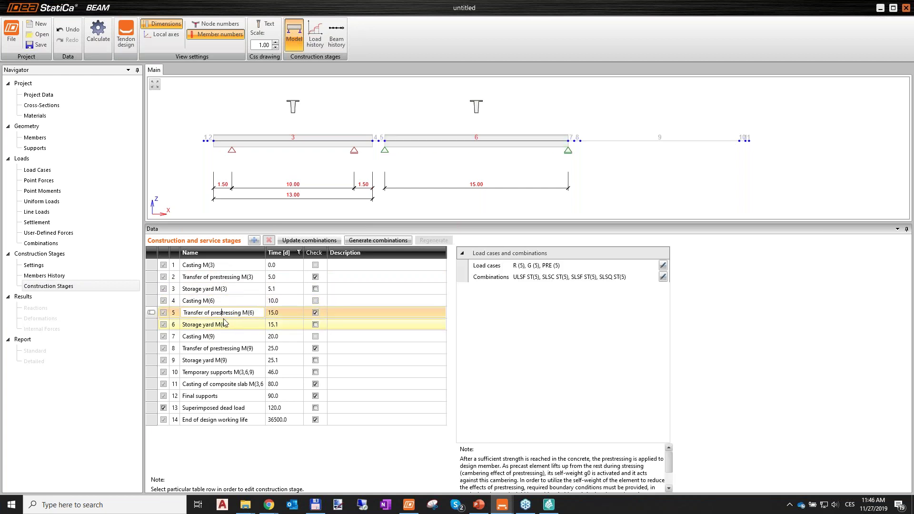
click(216, 326)
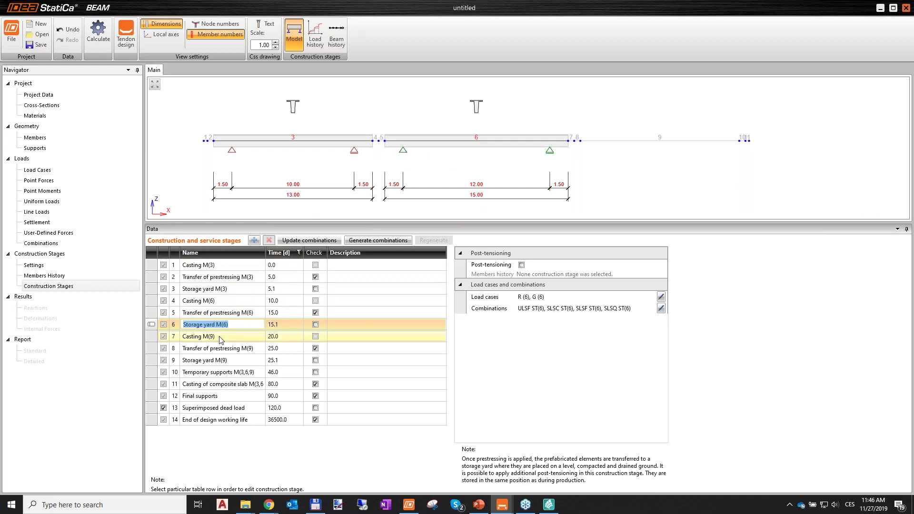
click(221, 338)
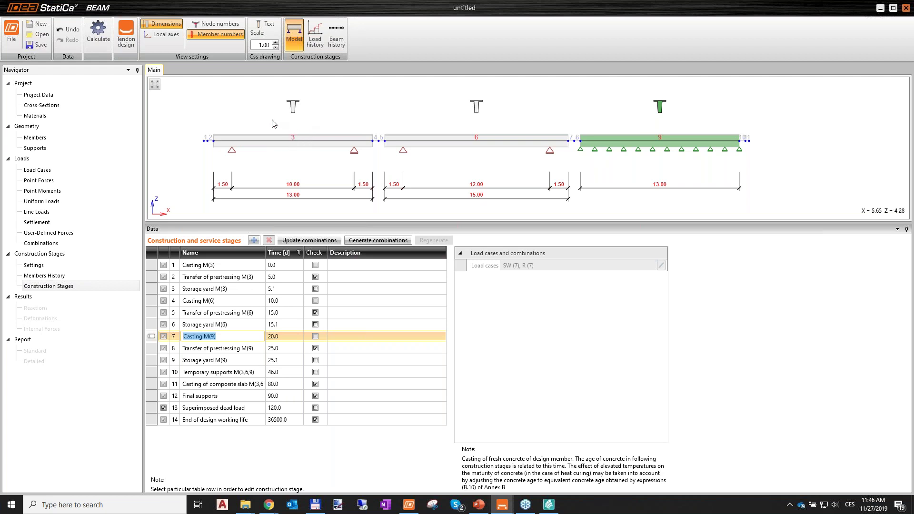
click(222, 349)
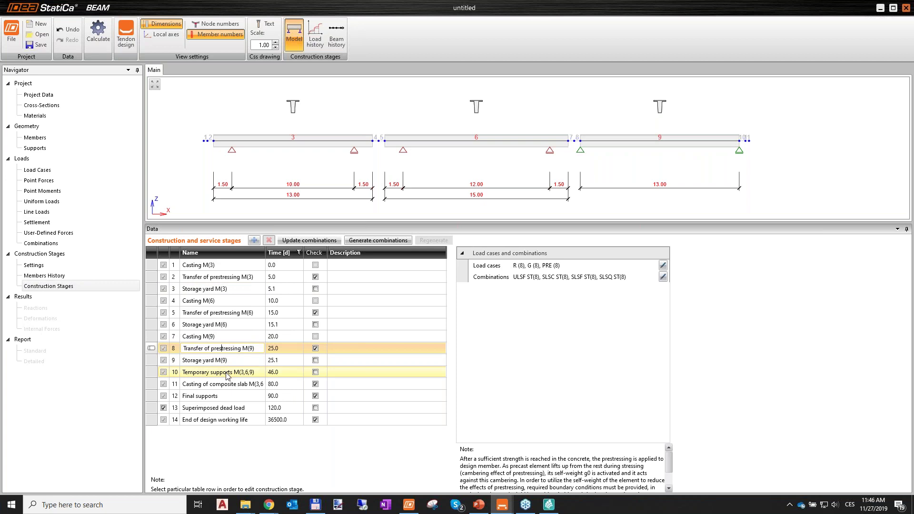
Step: Review the stages from Temporary supports to End of design working life, widening the name column to show full stage names
click(226, 373)
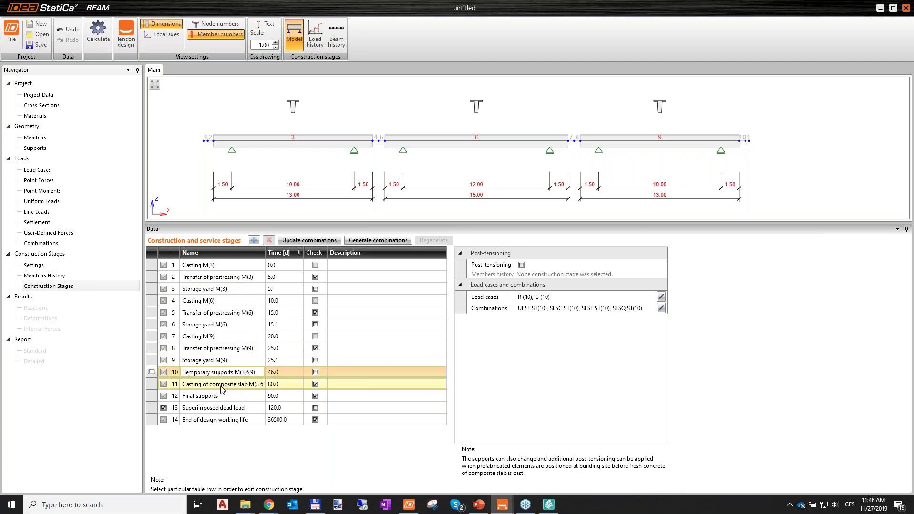
click(224, 386)
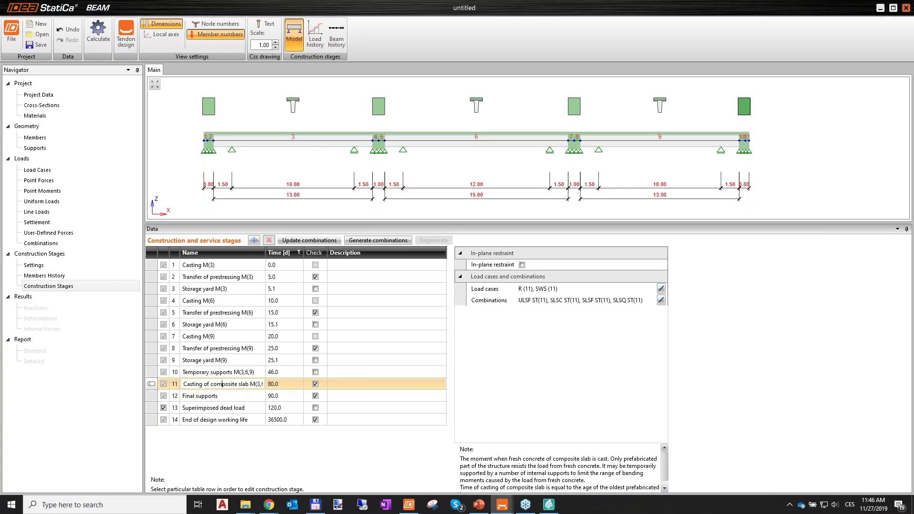
drag(265, 252, 325, 252)
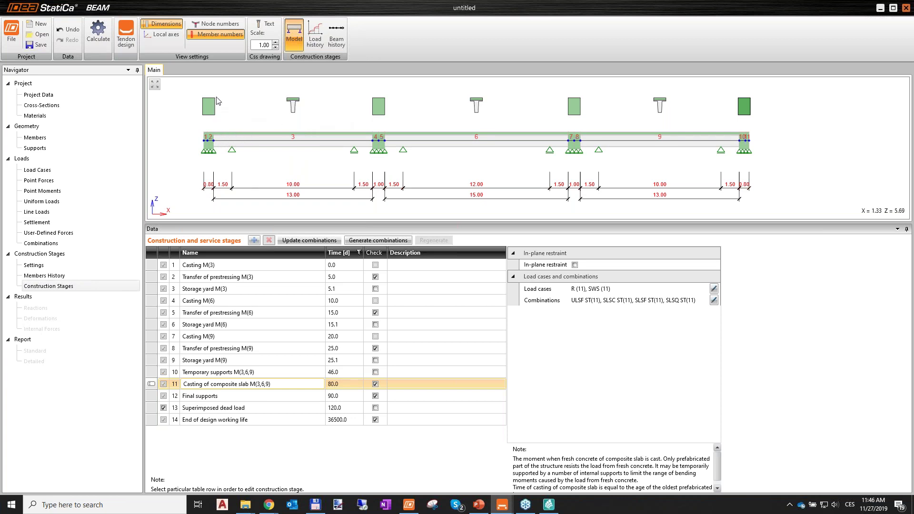
click(229, 395)
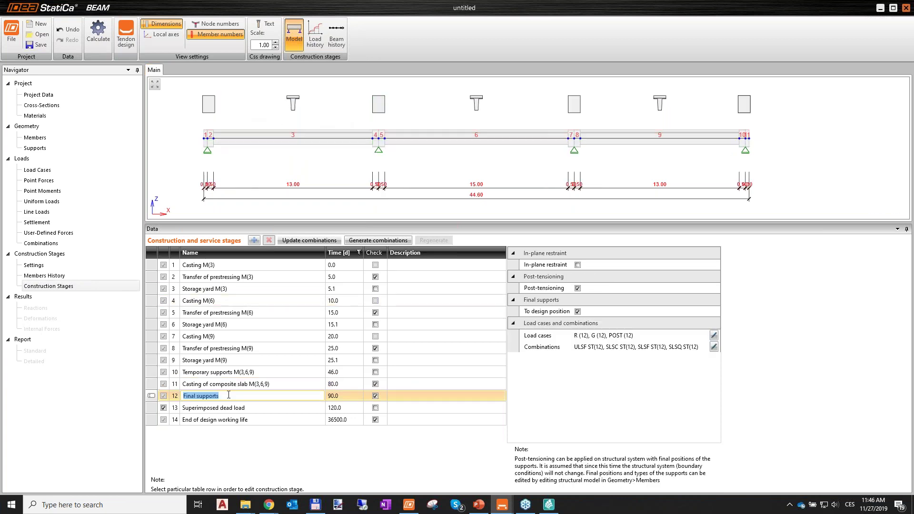
scroll(336, 140, down, 4)
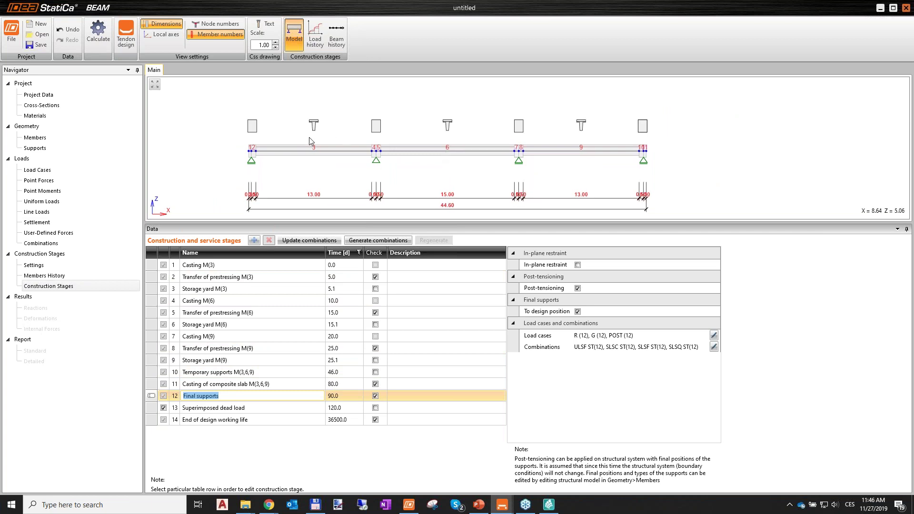
click(233, 409)
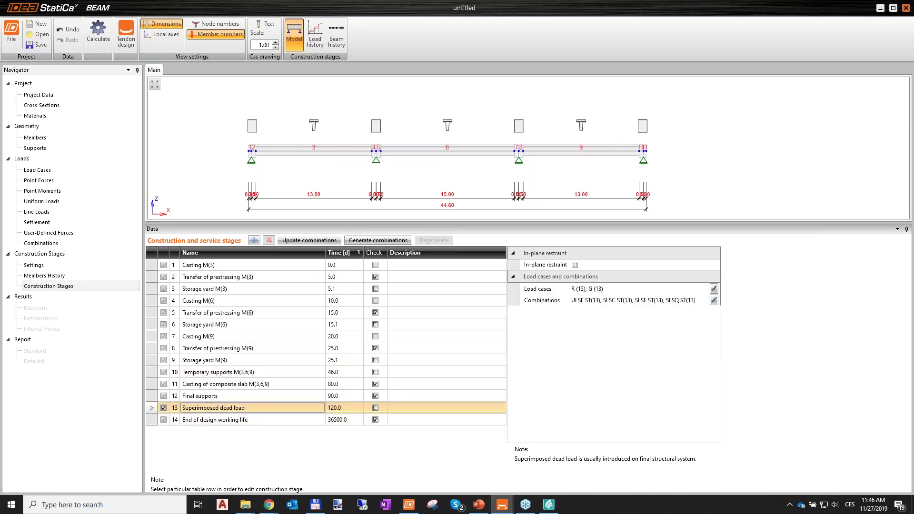
click(241, 421)
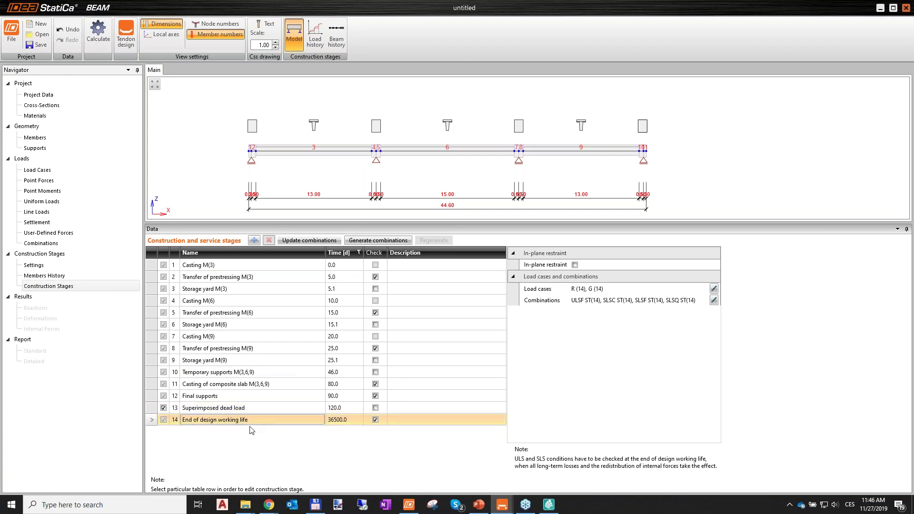
Step: Add a service stage before the end of design working life and set its time to 150 days
click(255, 241)
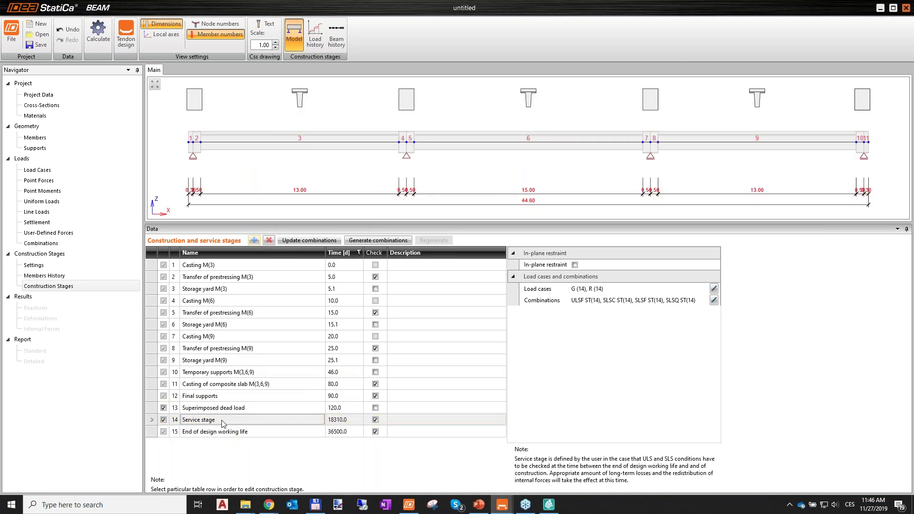
click(234, 420)
click(343, 421)
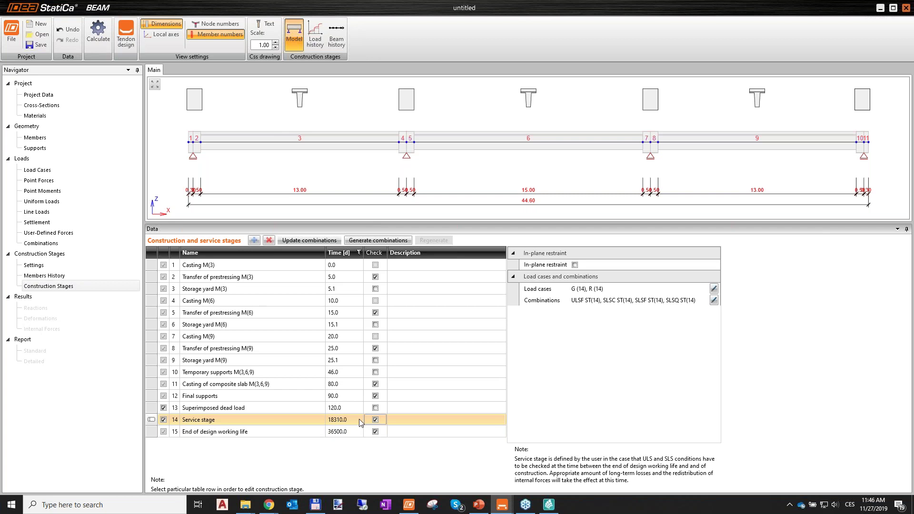
text(150)
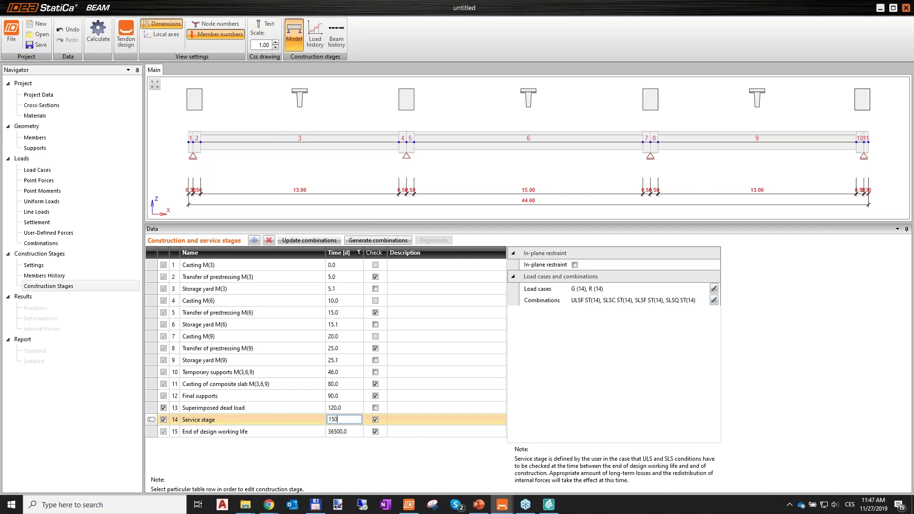
key(Tab)
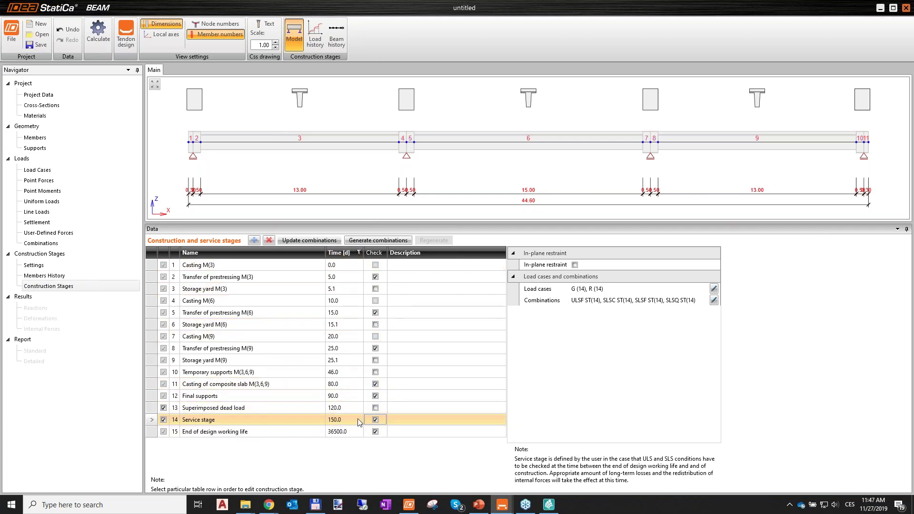
click(247, 420)
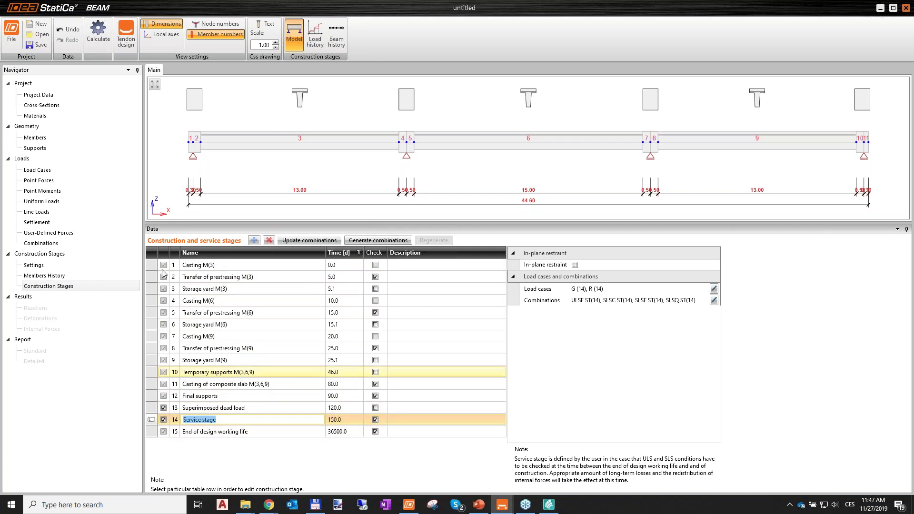
Step: Open the construction stage combinations for editing and check the load cases in combination ULSF ST(14) of the Service stage
click(40, 243)
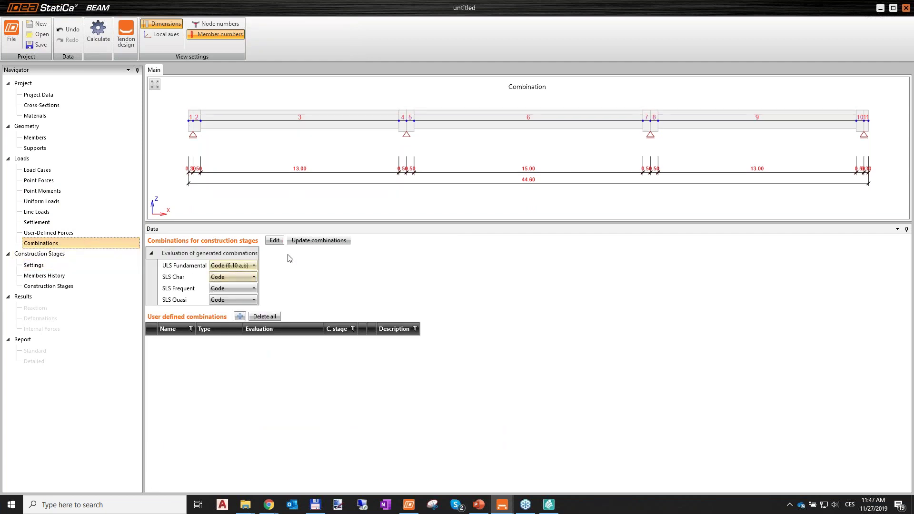
click(279, 242)
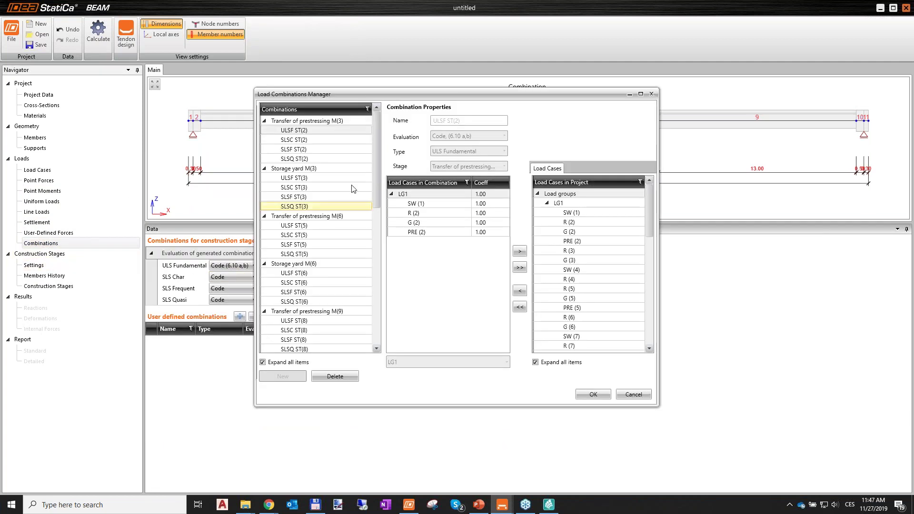
drag(376, 155, 373, 332)
click(295, 272)
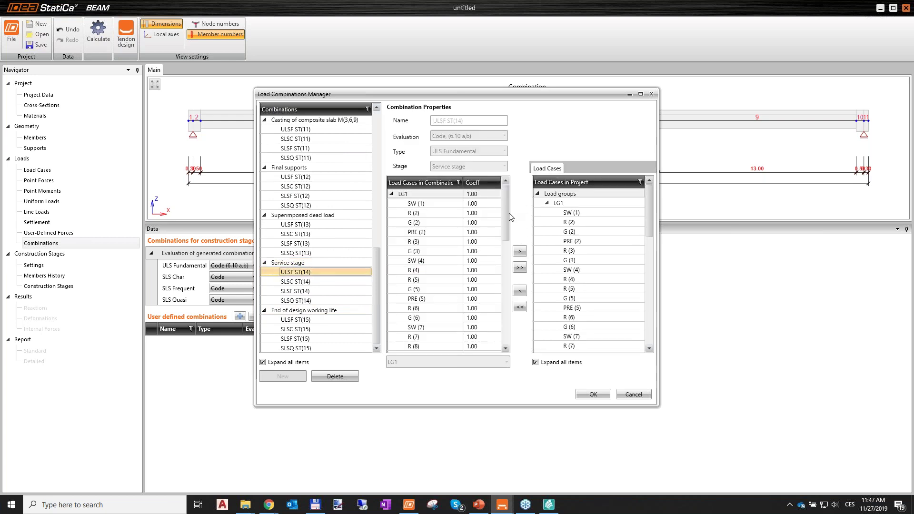
scroll(447, 268, down, 10)
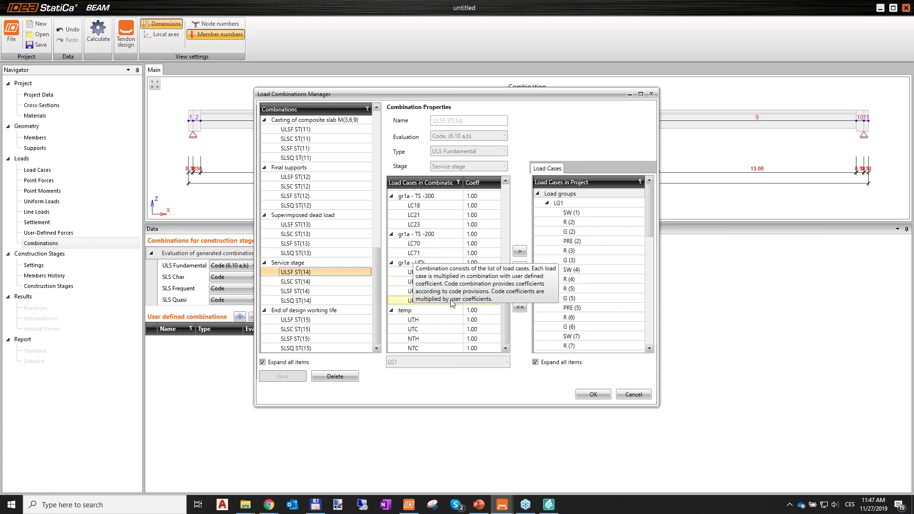
Step: Check the load cases in the Service stage's SLSC, SLSF and SLSQ ST(14) combinations and accept the combinations
click(312, 282)
click(302, 300)
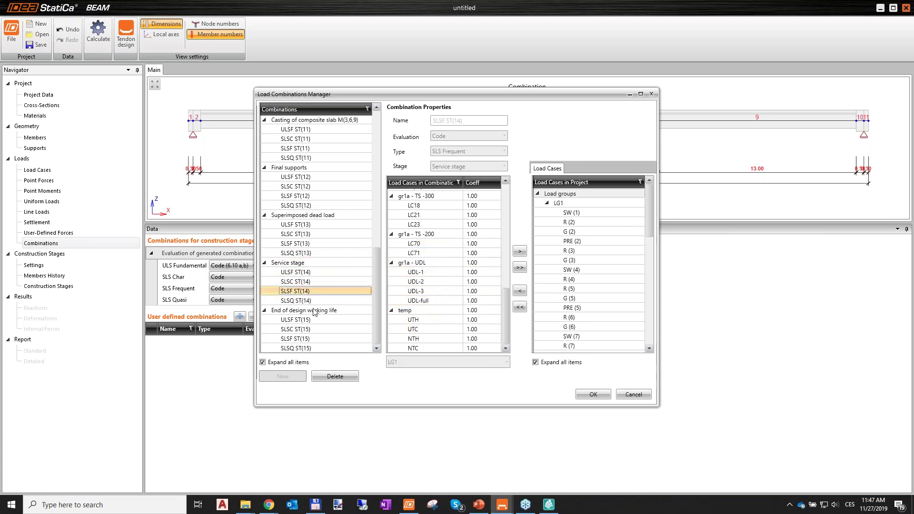
click(310, 283)
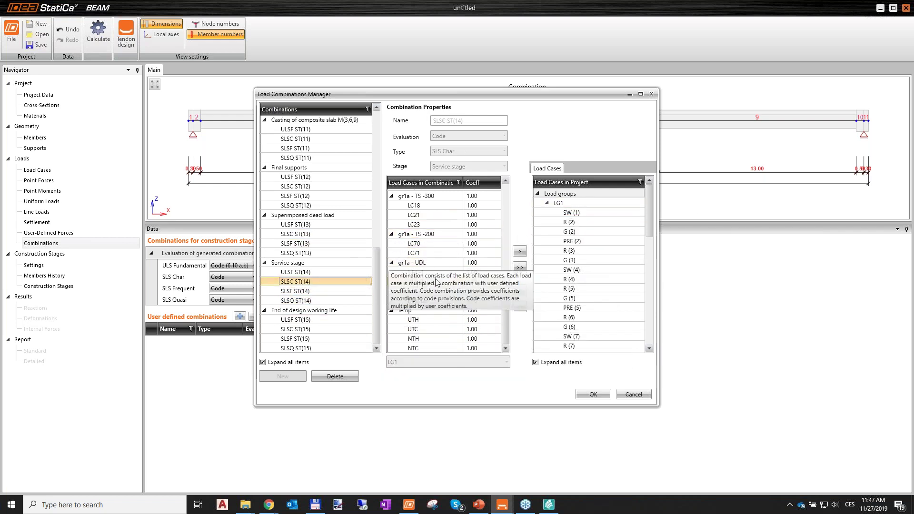
click(597, 399)
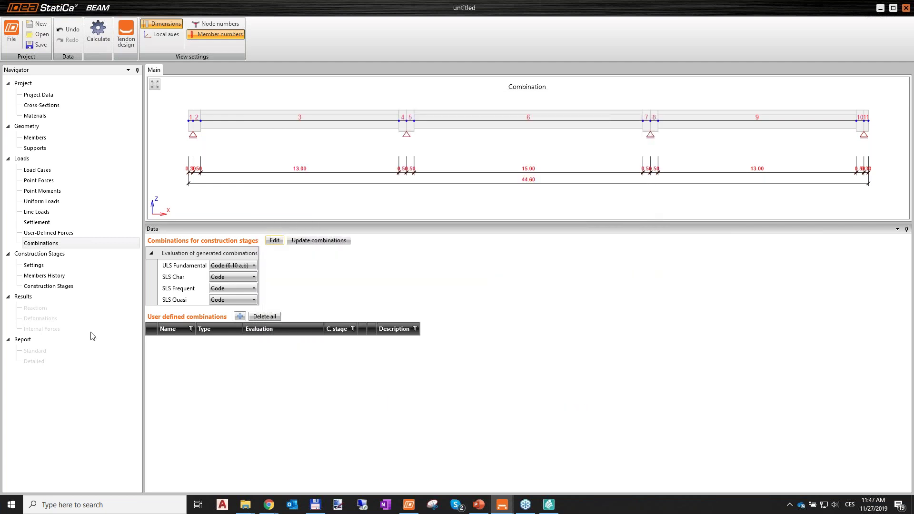
Step: Return to the construction stages and run the calculation of the whole beam model
click(59, 287)
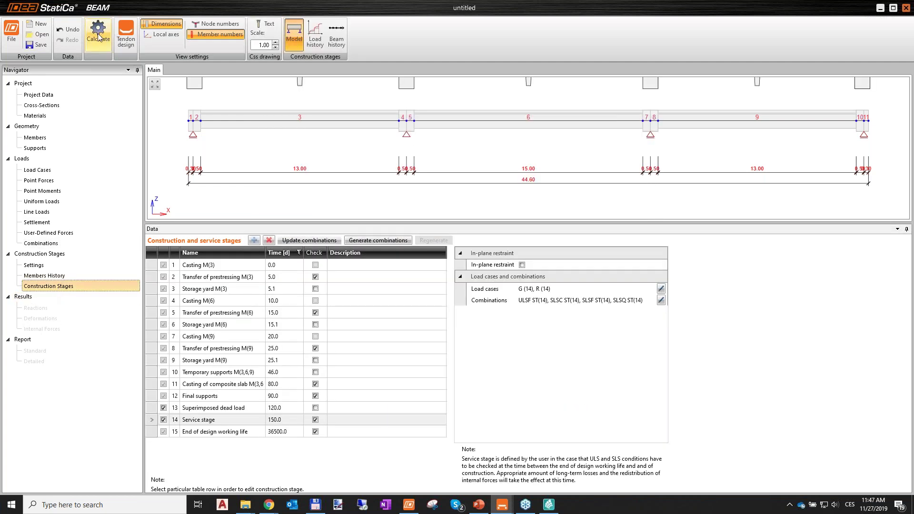
click(100, 41)
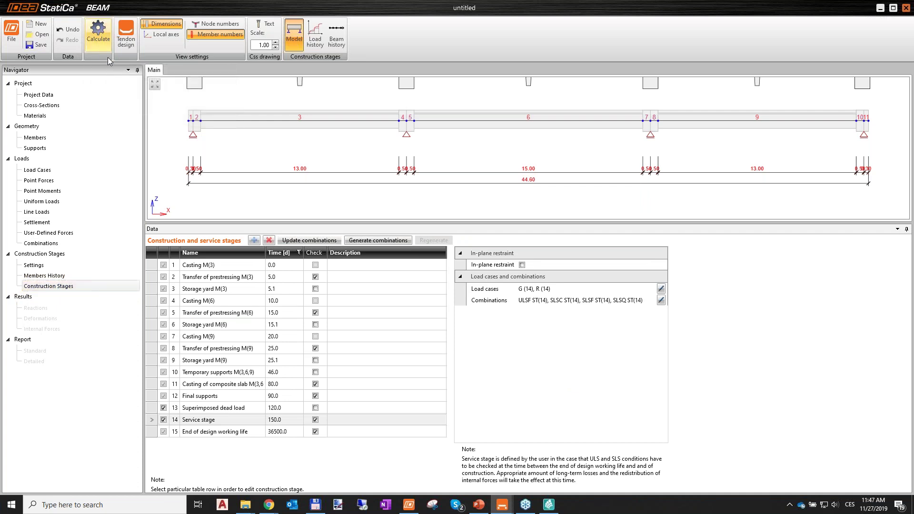
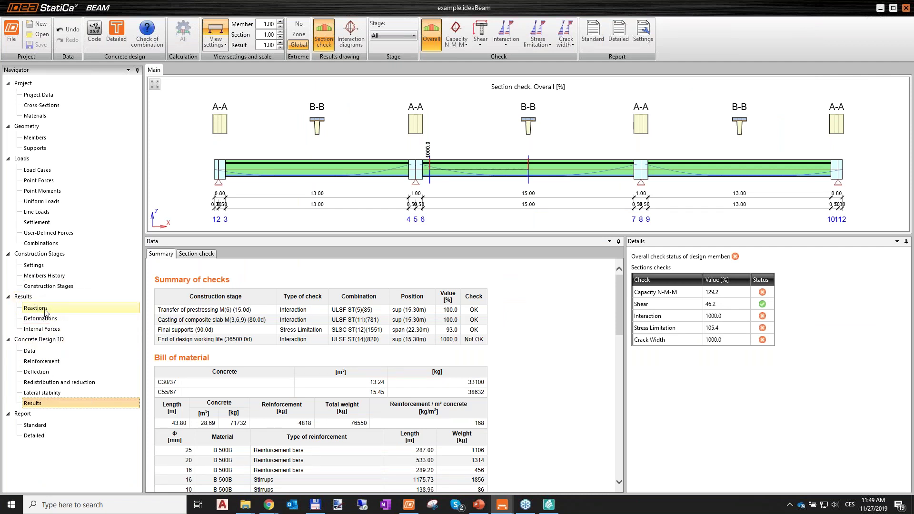
Step: Switch from the example.ideaBeam project back to the untitled project and open its internal forces results
click(53, 330)
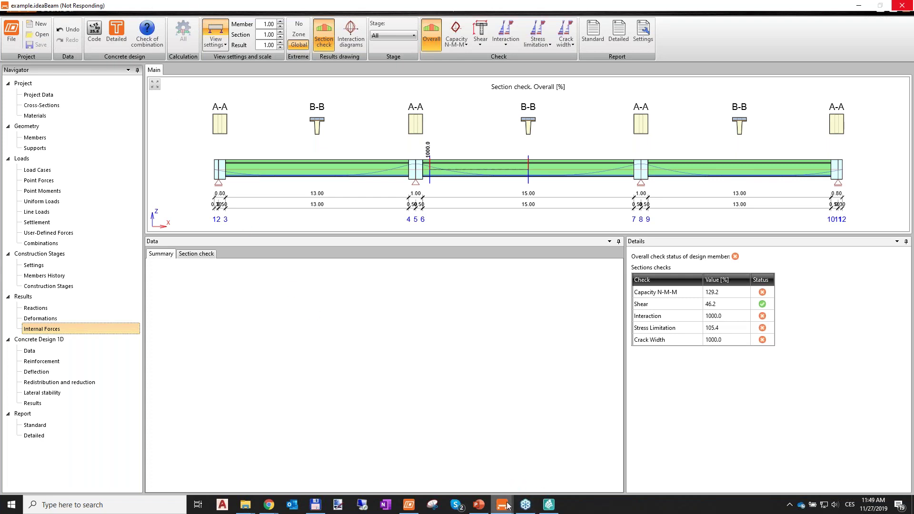
mouse_move(508, 506)
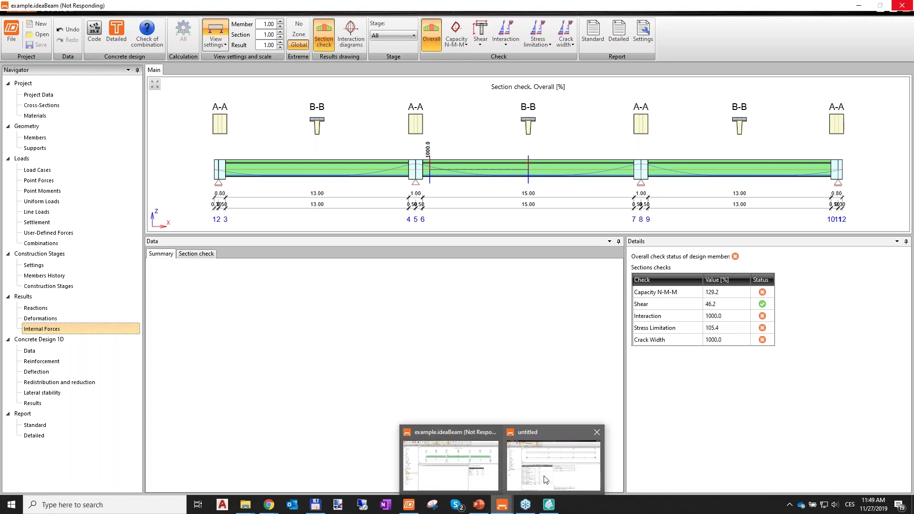
click(548, 464)
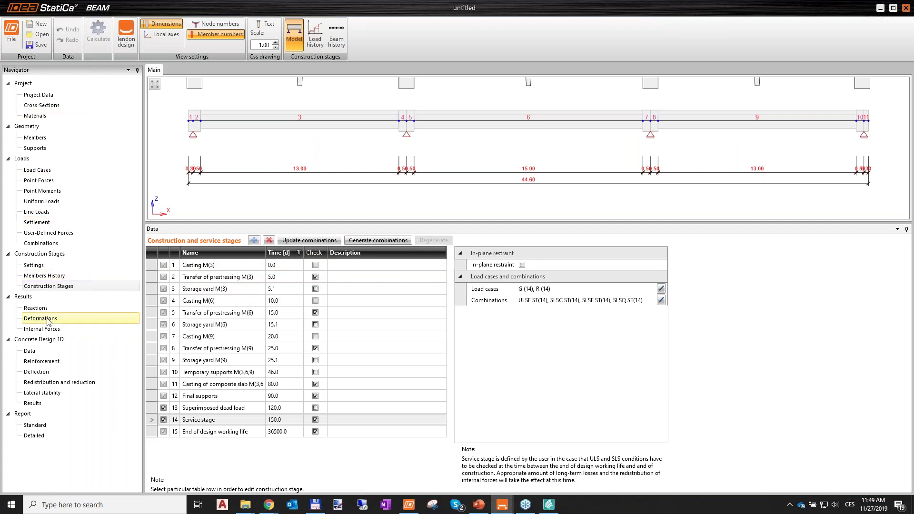
click(65, 332)
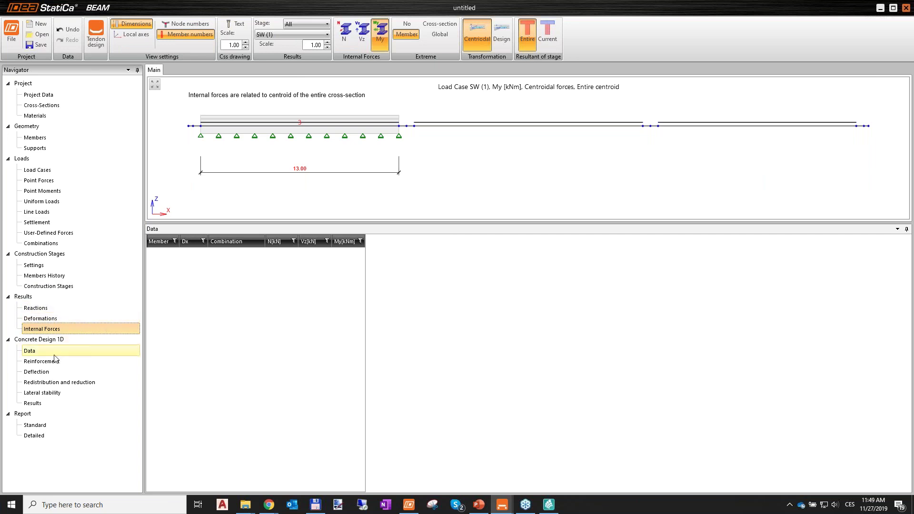
Step: Enlarge the results drawing and display the internal forces for the Temporary supports M(3,6,9)(10) stage
drag(455, 223, 448, 388)
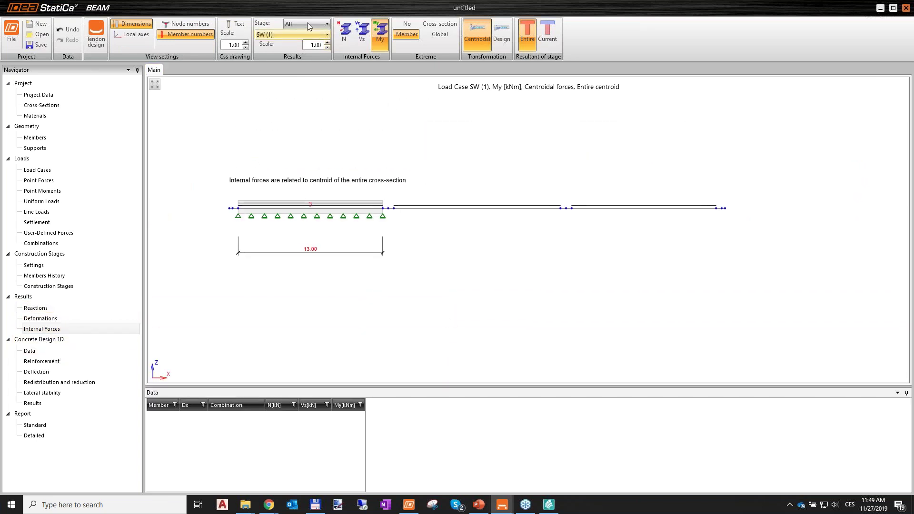
click(326, 25)
click(326, 26)
click(326, 26)
click(324, 25)
click(323, 24)
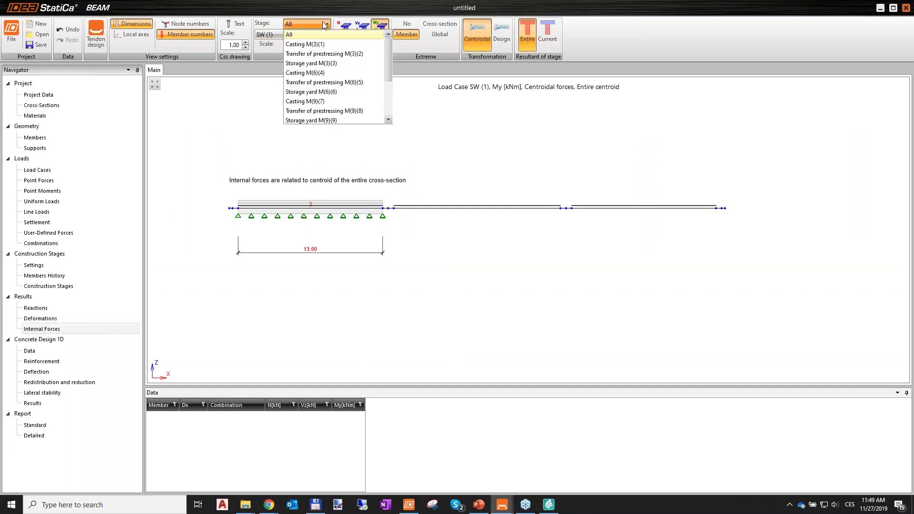
drag(390, 52, 392, 67)
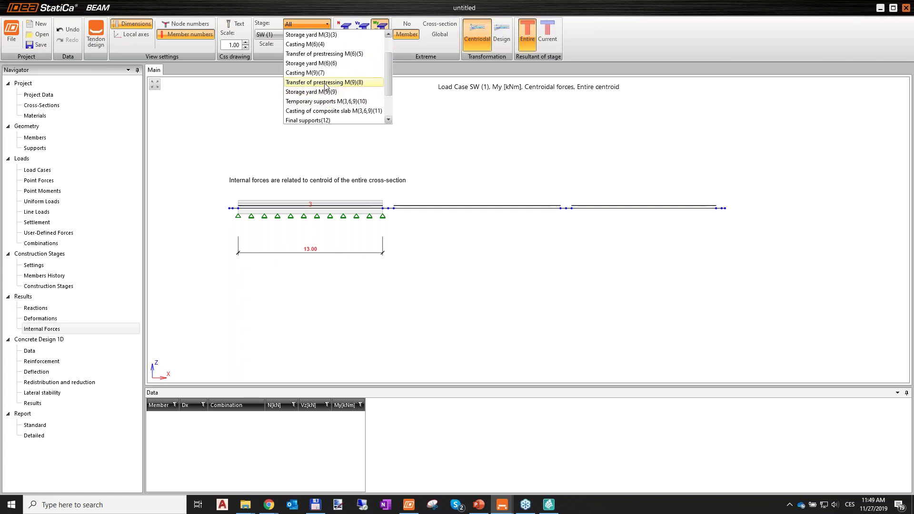
click(353, 103)
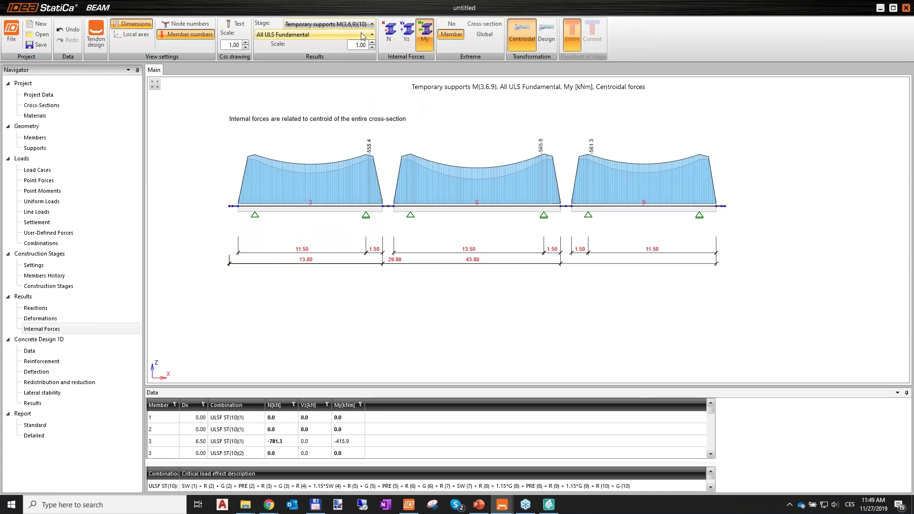
Step: Evaluate the All ULS Fundamental envelope for the temporary supports stage and enlarge the results table below the diagram
drag(385, 387, 389, 322)
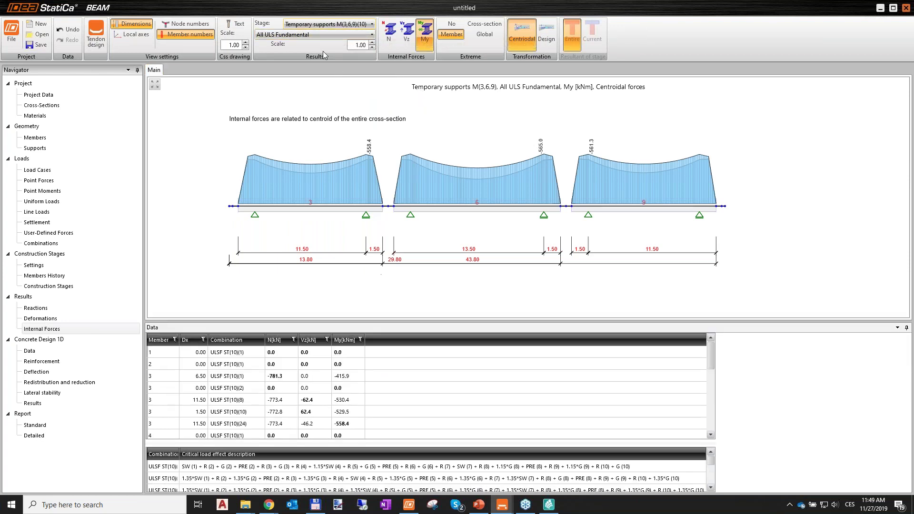
click(303, 35)
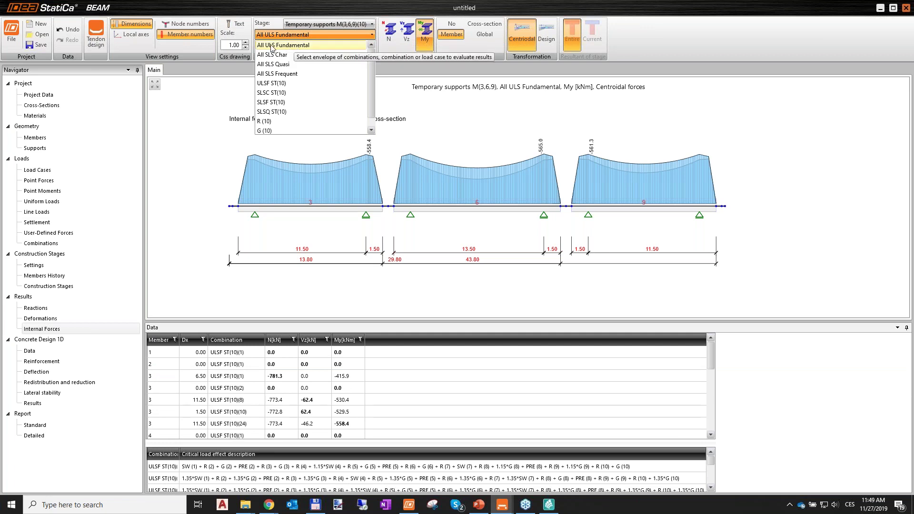
click(295, 46)
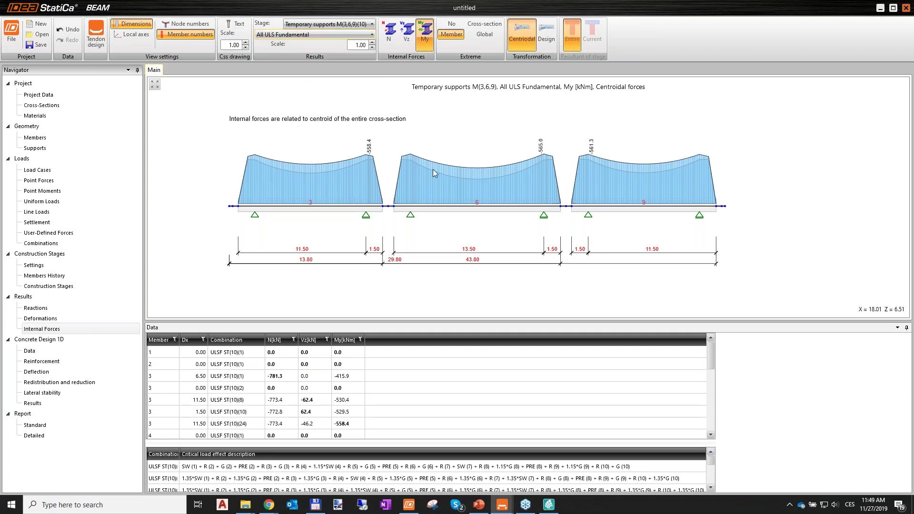
drag(442, 320, 398, 245)
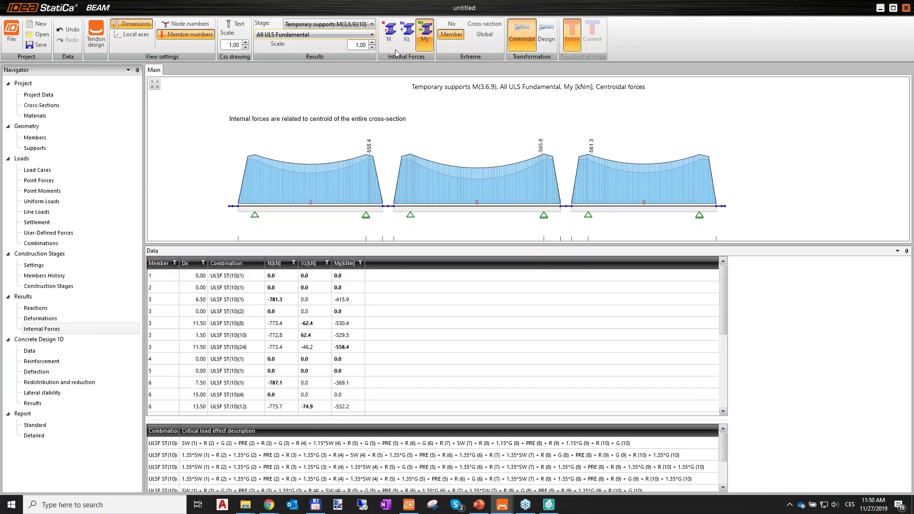
Step: View the axial force N, shear force Vz and bending moment My diagrams of the temporary supports stage
click(390, 34)
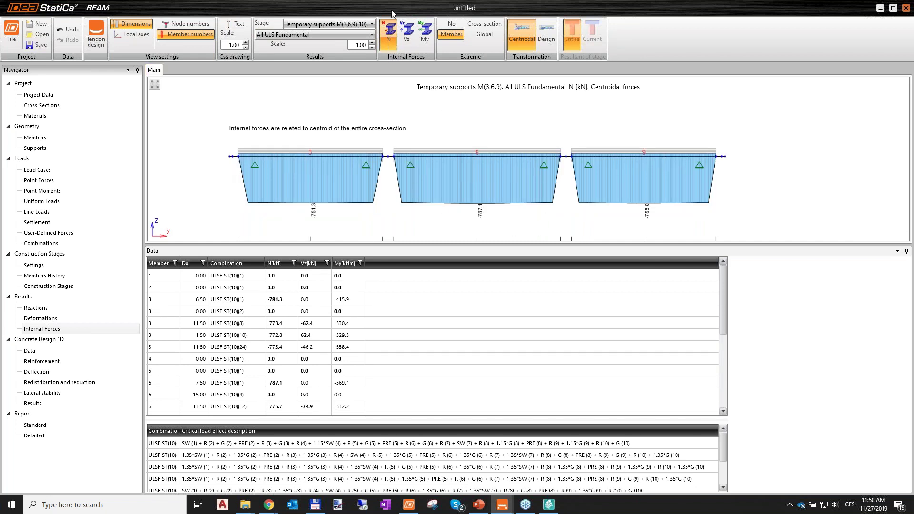
click(407, 32)
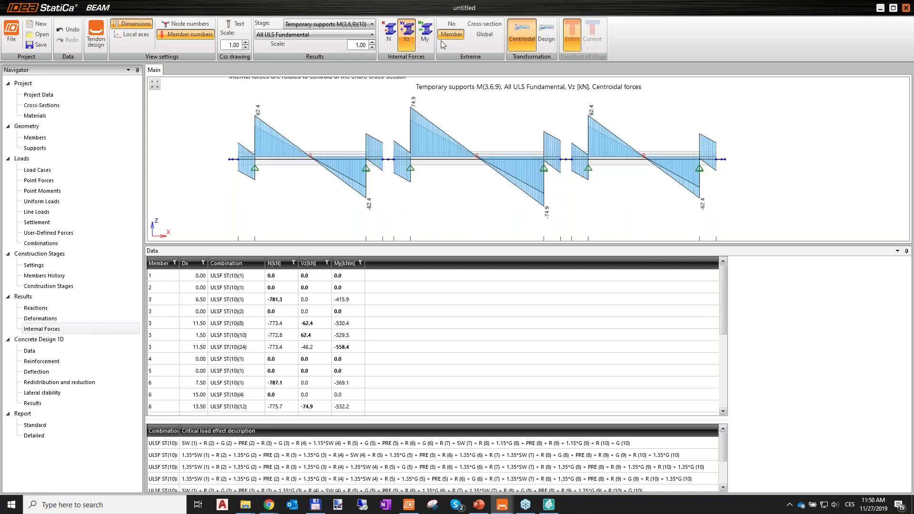
click(425, 32)
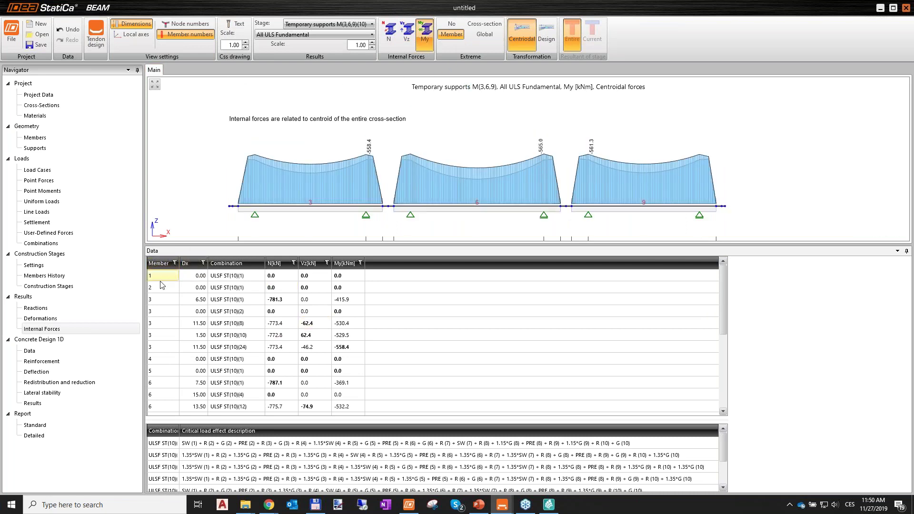
Step: Look through the table of extreme internal forces by member and select combination ULSF ST(10)(10) of member 3
scroll(185, 303, down, 2)
scroll(185, 303, up, 2)
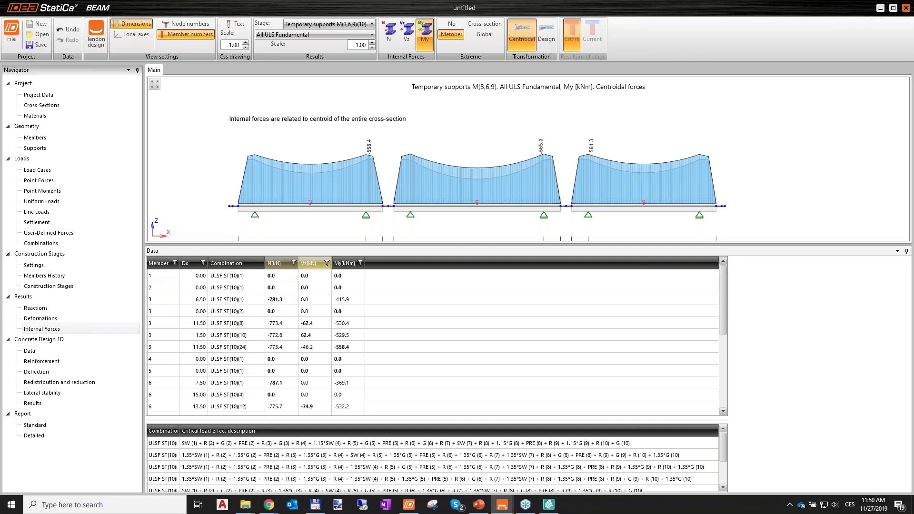
scroll(305, 360, down, 3)
scroll(306, 359, up, 3)
click(240, 337)
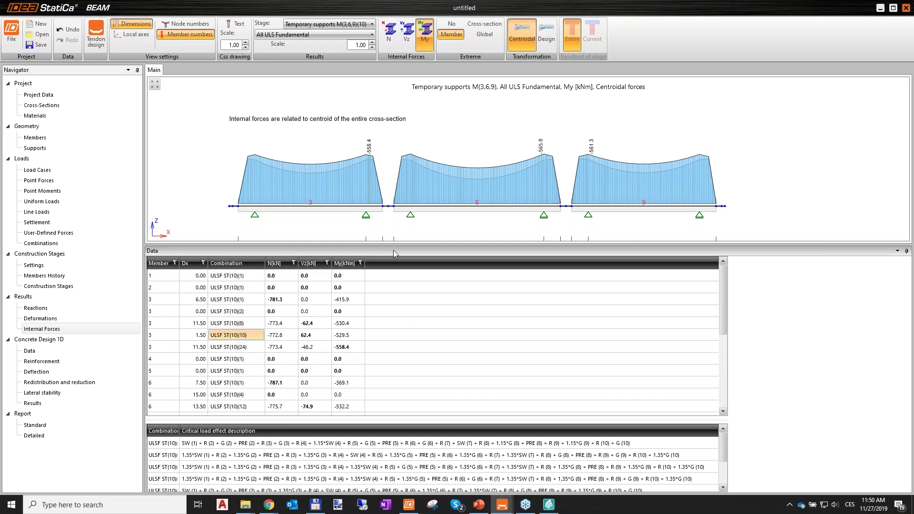
Step: Widen the combination column to show full names and examine the critical load effect description of ULSF ST(10)(1)
drag(395, 249, 395, 183)
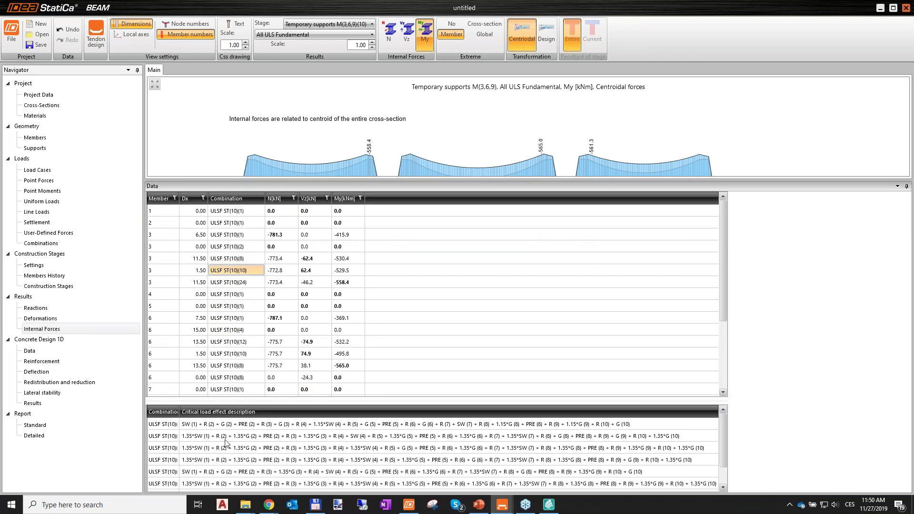
double_click(180, 412)
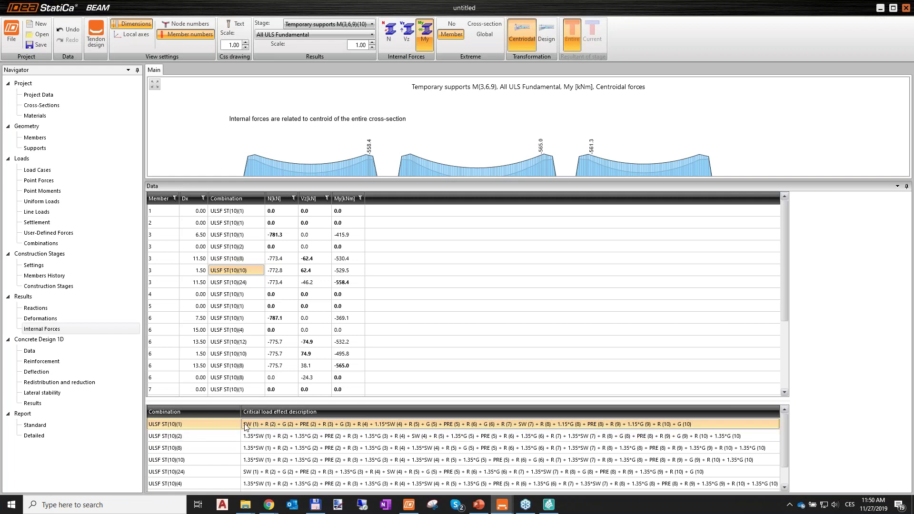
click(706, 427)
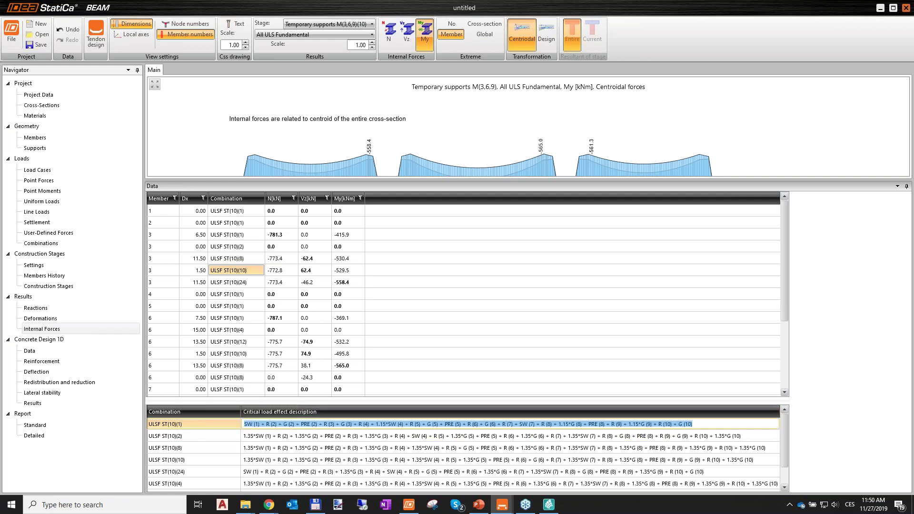
mouse_move(706, 426)
mouse_down()
mouse_move(247, 431)
mouse_move(701, 421)
mouse_up()
click(704, 423)
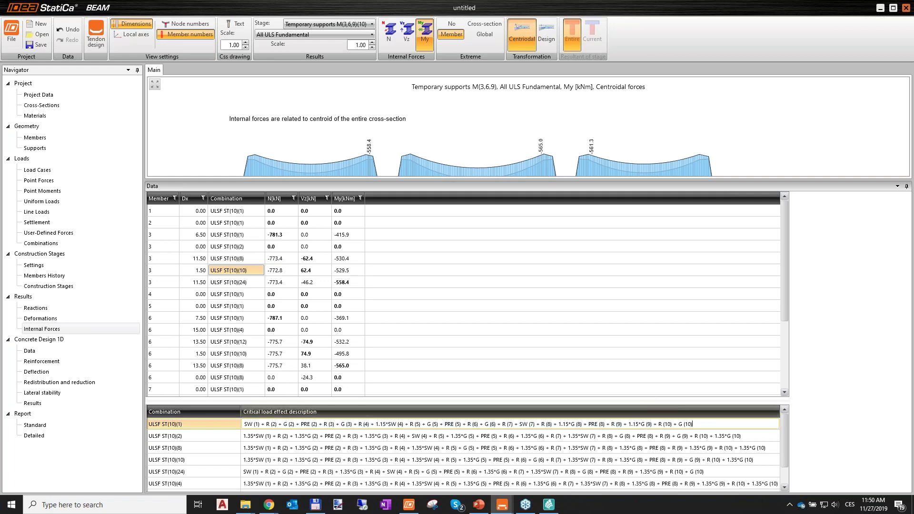
Step: Make more room for the diagram and display the internal forces for Service stage(14)
drag(464, 192, 454, 284)
click(319, 35)
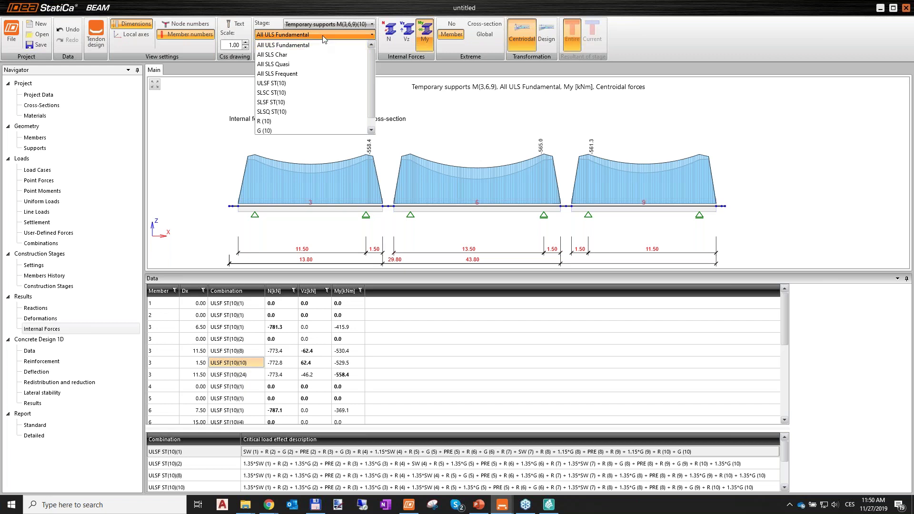
click(324, 37)
click(344, 24)
scroll(345, 119, down, 2)
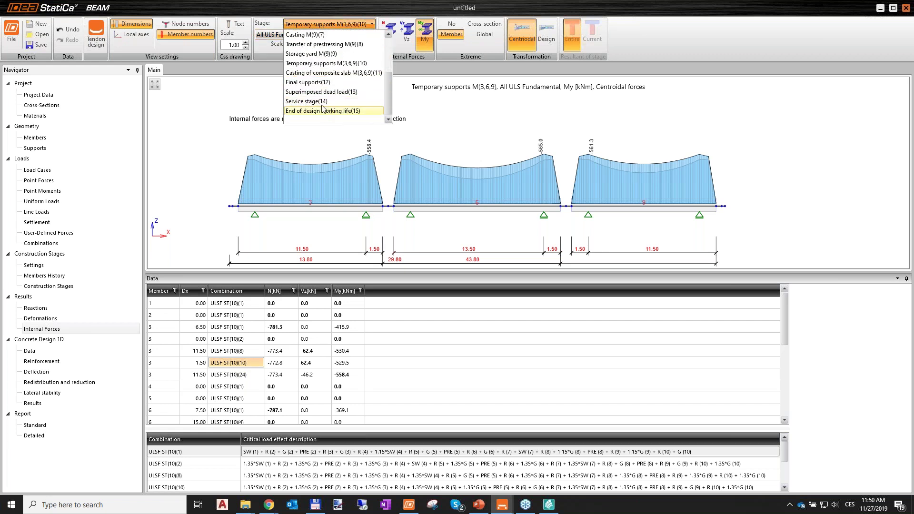
key(Escape)
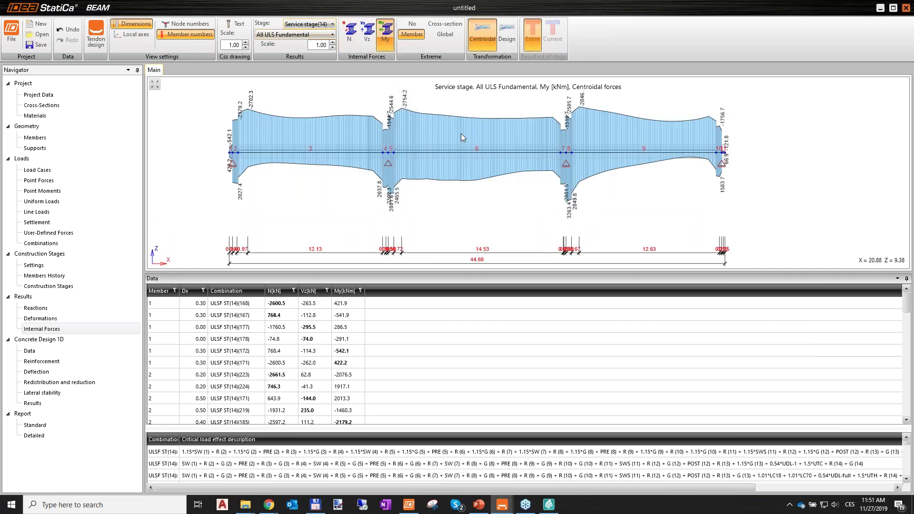
Step: Examine the Service stage's bending moment My envelope for All ULS Fundamental across all spans, with the results table enlarged
click(290, 36)
click(295, 36)
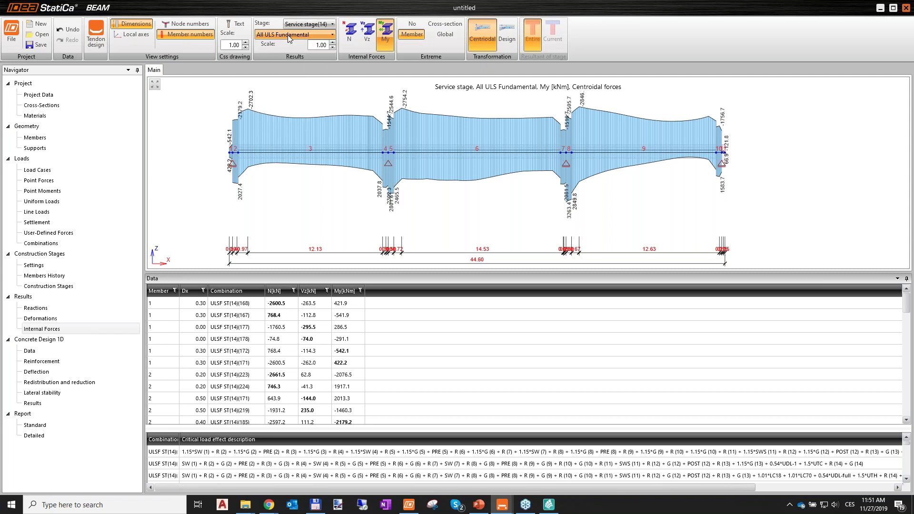
click(300, 36)
click(301, 38)
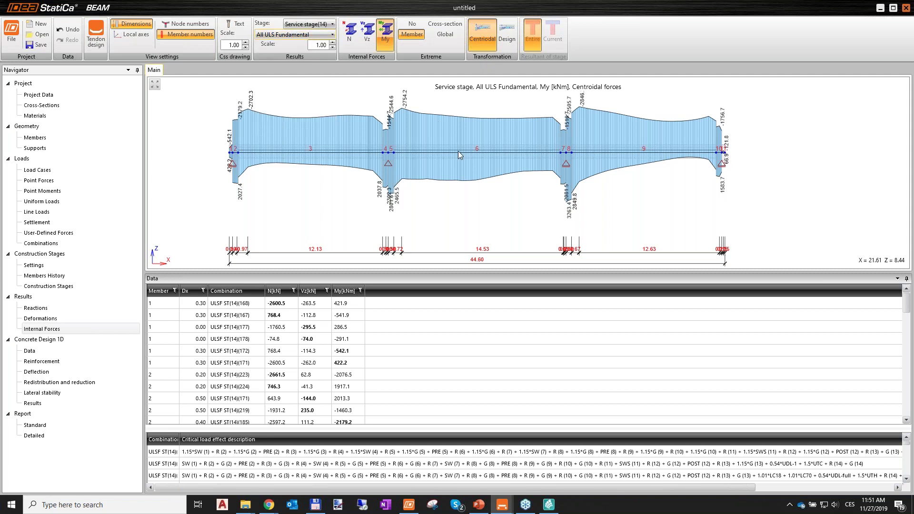
scroll(546, 200, down, 3)
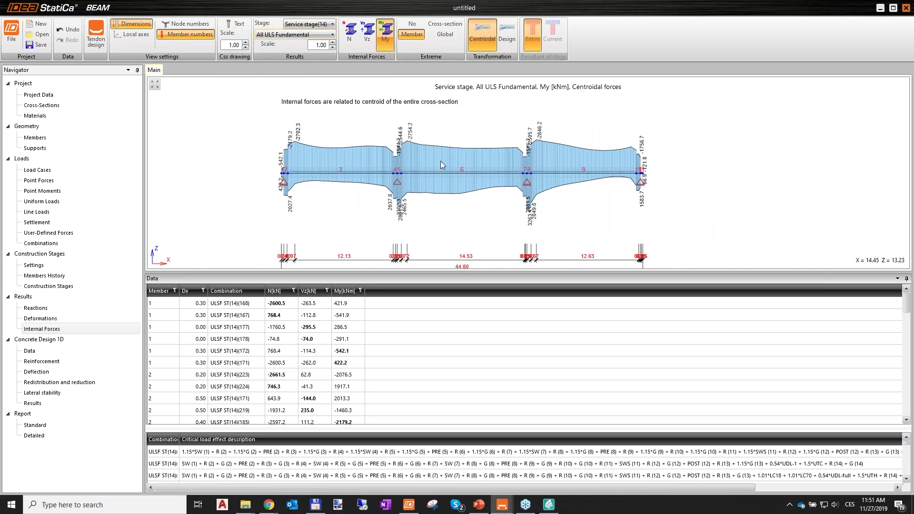
drag(481, 272, 480, 246)
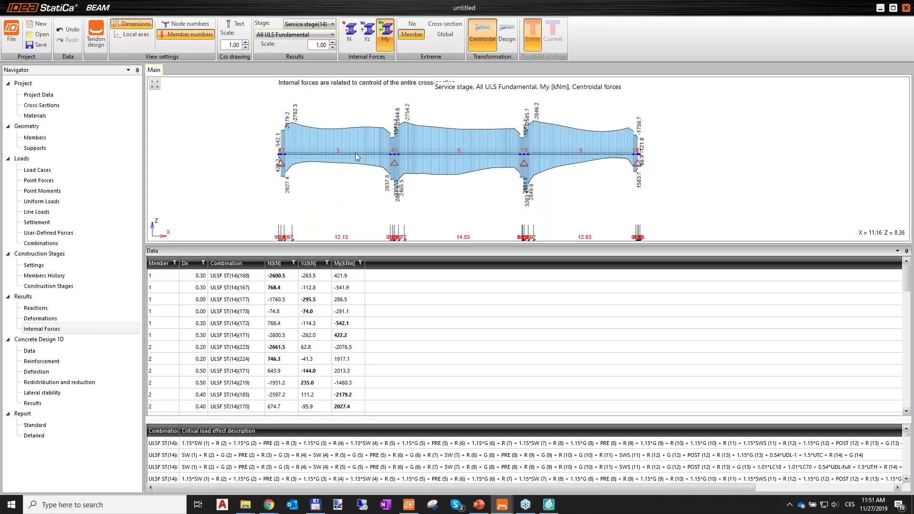
scroll(370, 141, up, 2)
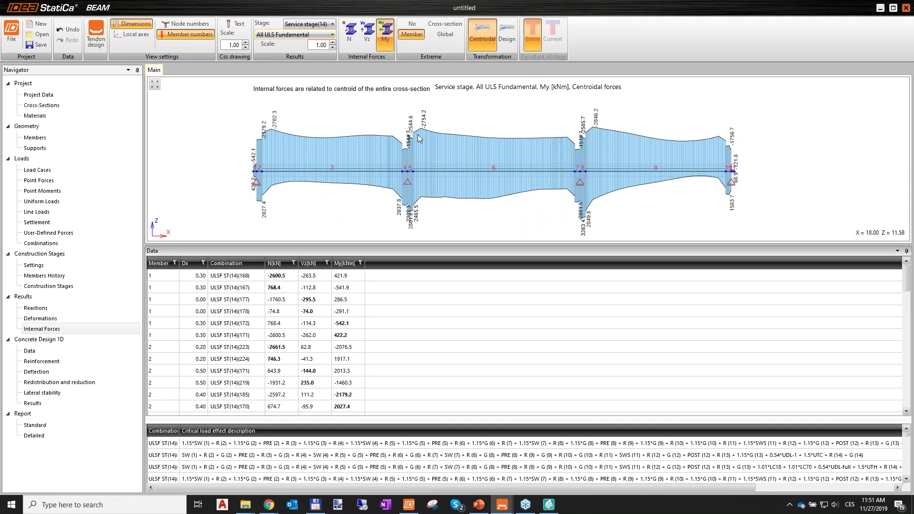
Step: Show the Service stage's bending moment My envelope for All SLS Char and examine it in an enlarged diagram area
click(310, 34)
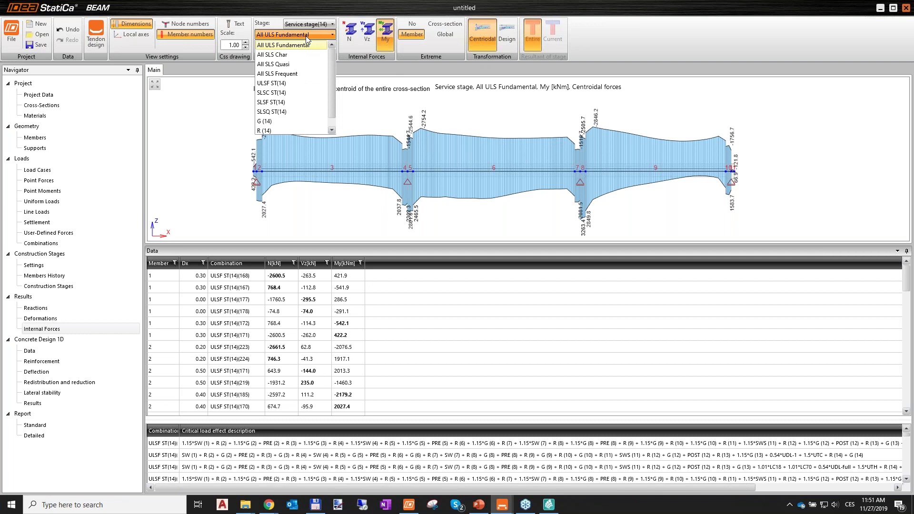
key(Escape)
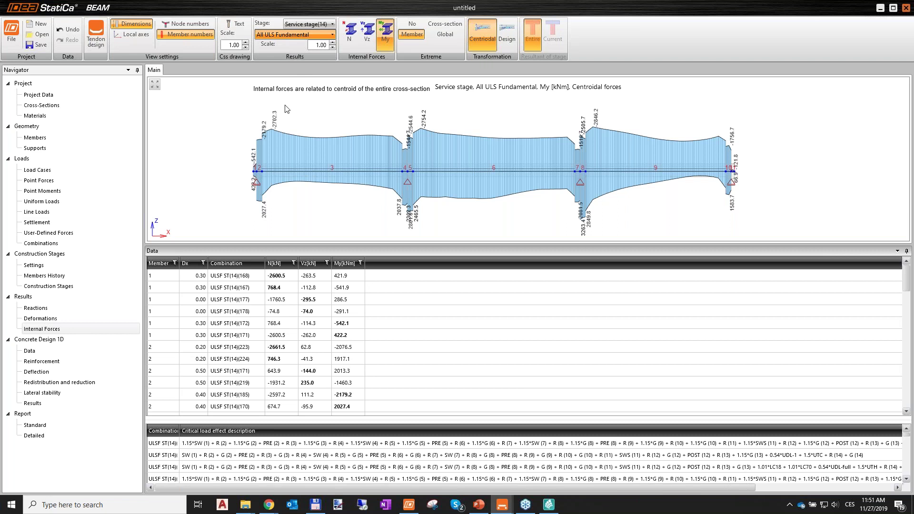
key(Down)
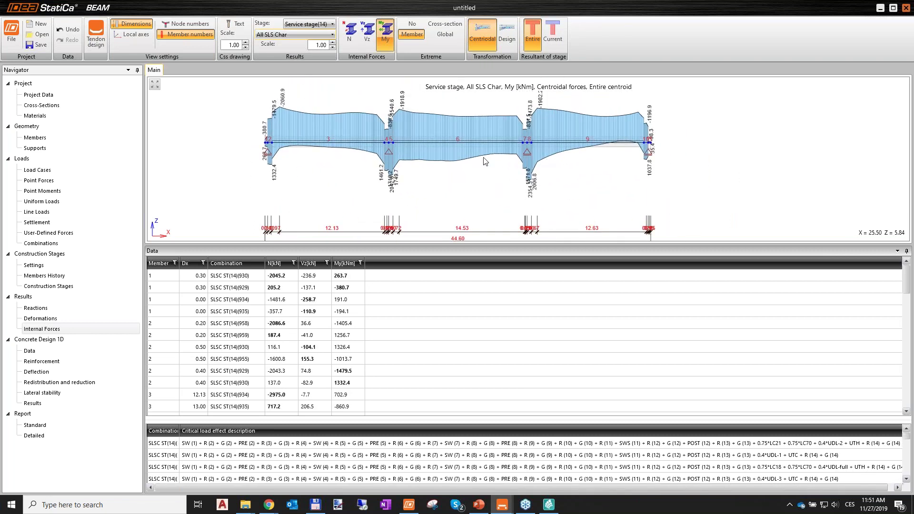
scroll(478, 163, down, 2)
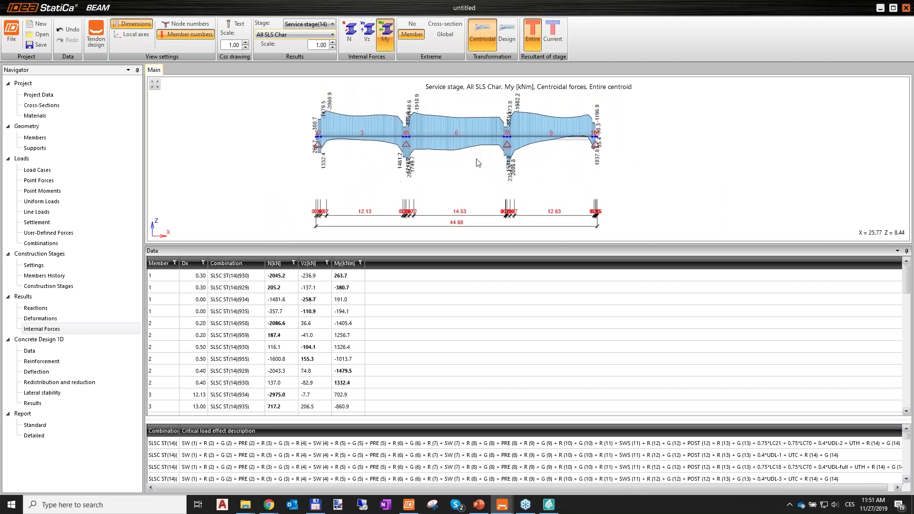
drag(492, 247, 493, 313)
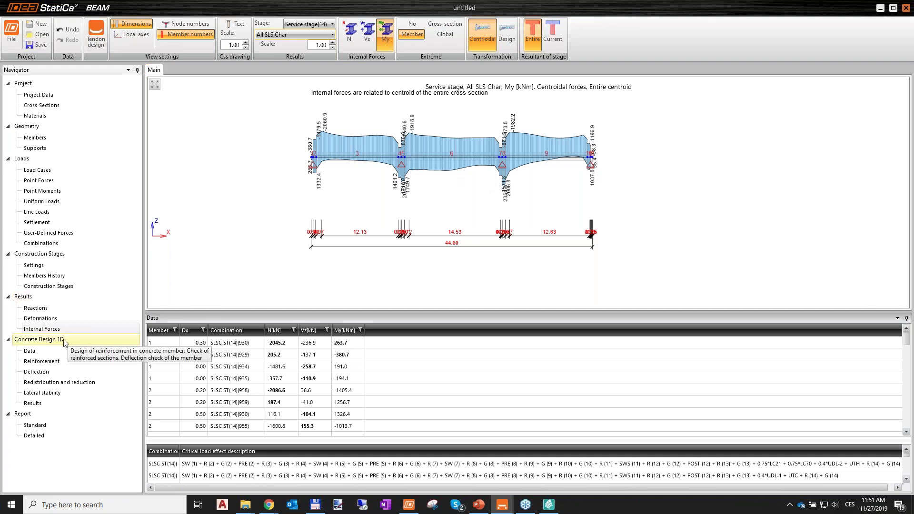
Step: In the concrete design data, switch off the torsion, brittle failure, detailing and lateral stability checks
click(43, 353)
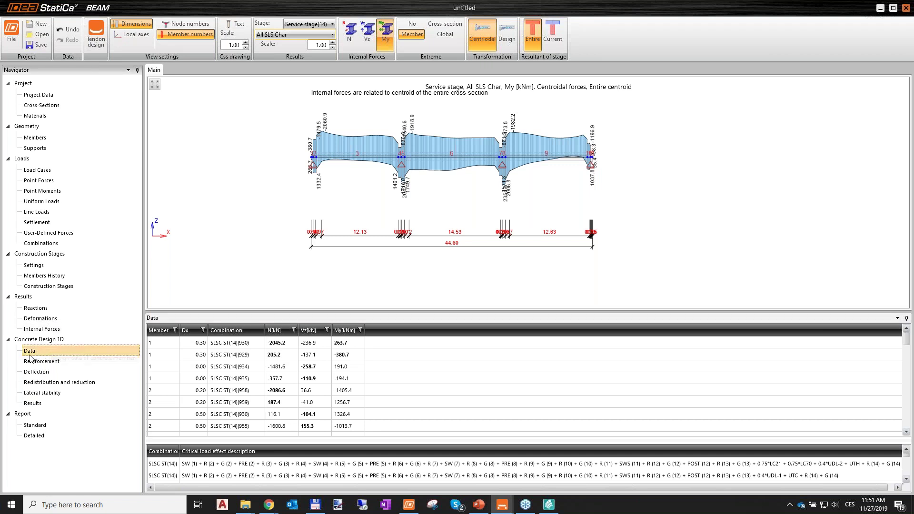
drag(345, 313, 345, 248)
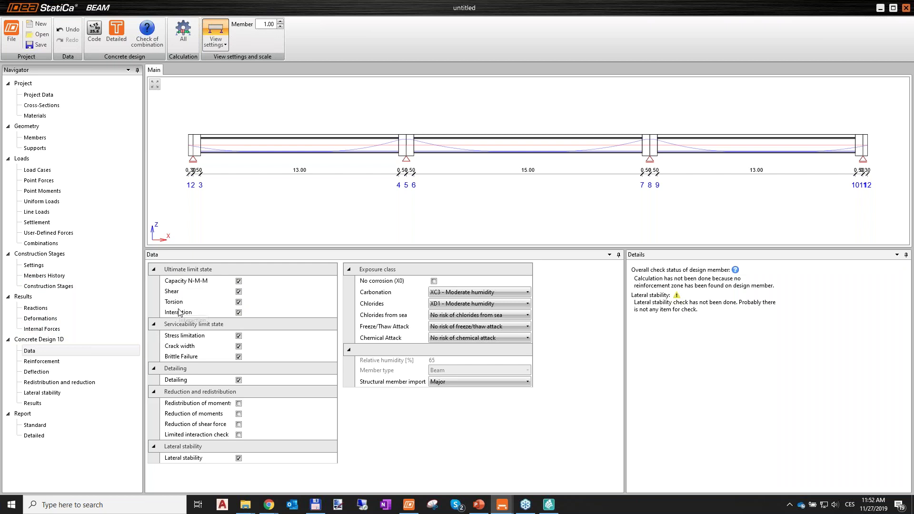
click(239, 302)
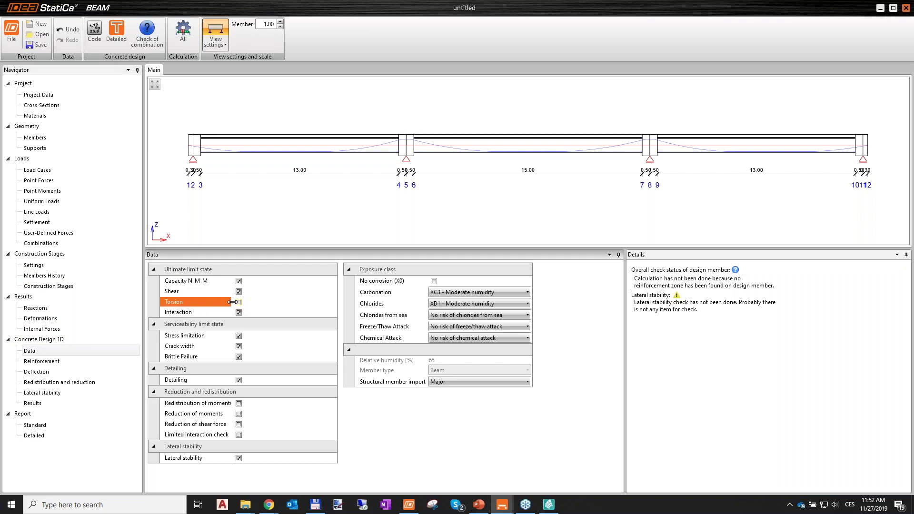
click(239, 357)
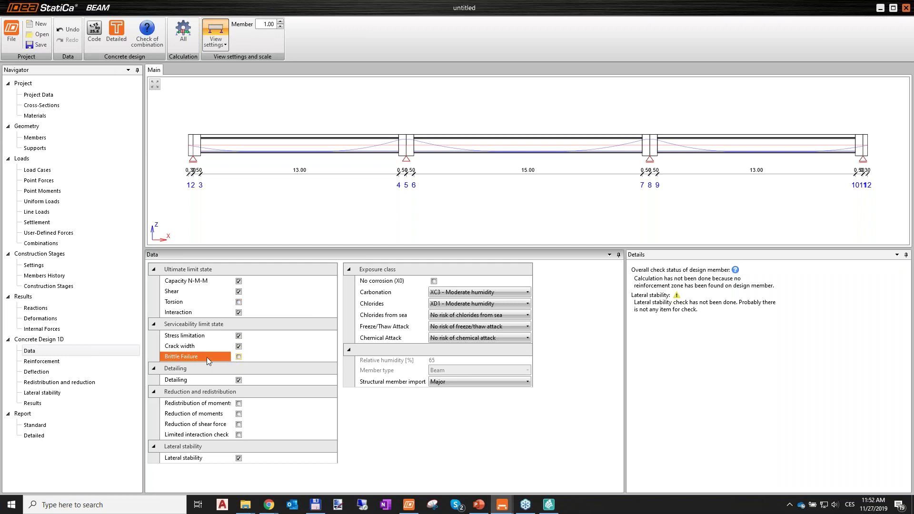
click(238, 381)
click(239, 458)
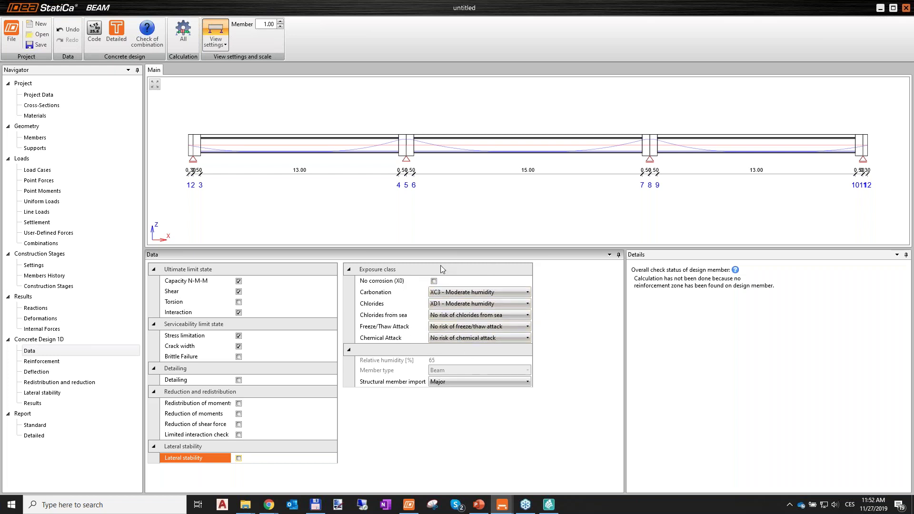
Step: Open the reinforcement input, examine the zones along the beam and look at the default reinforcement zone layouts without applying one
click(62, 364)
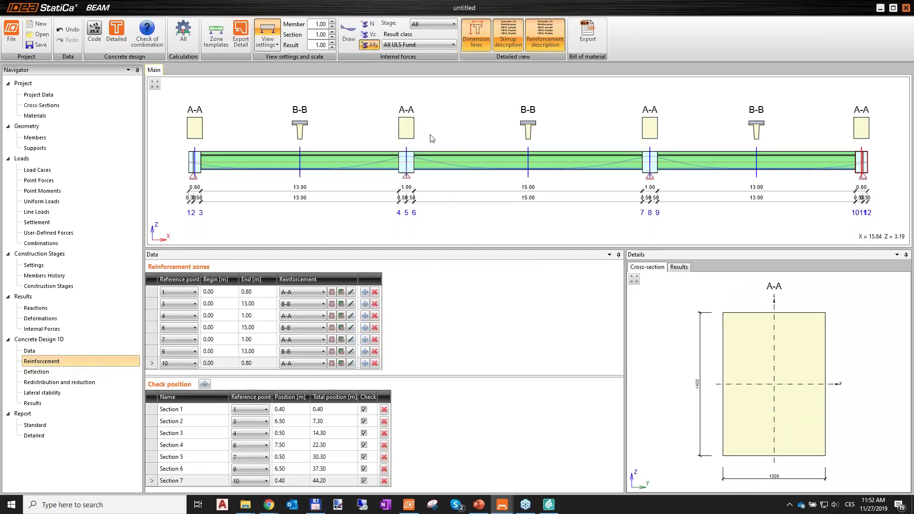
scroll(423, 143, up, 1)
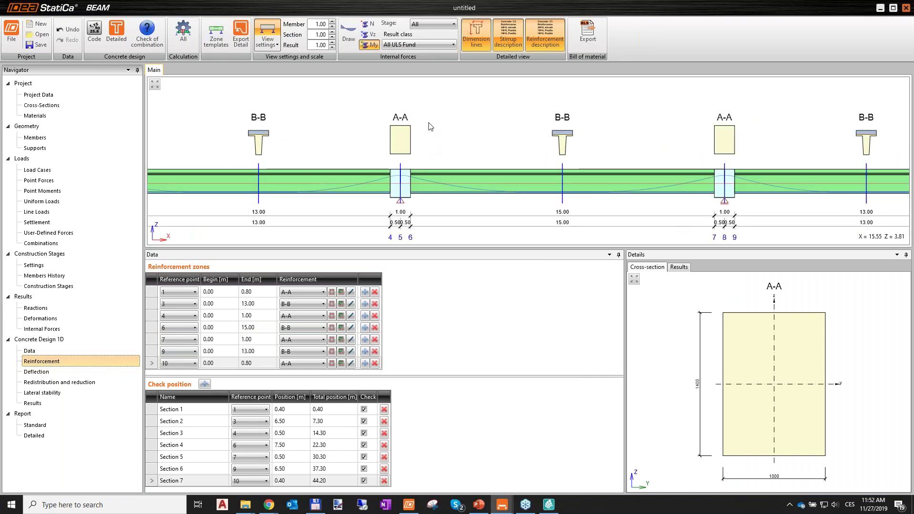
scroll(428, 148, down, 3)
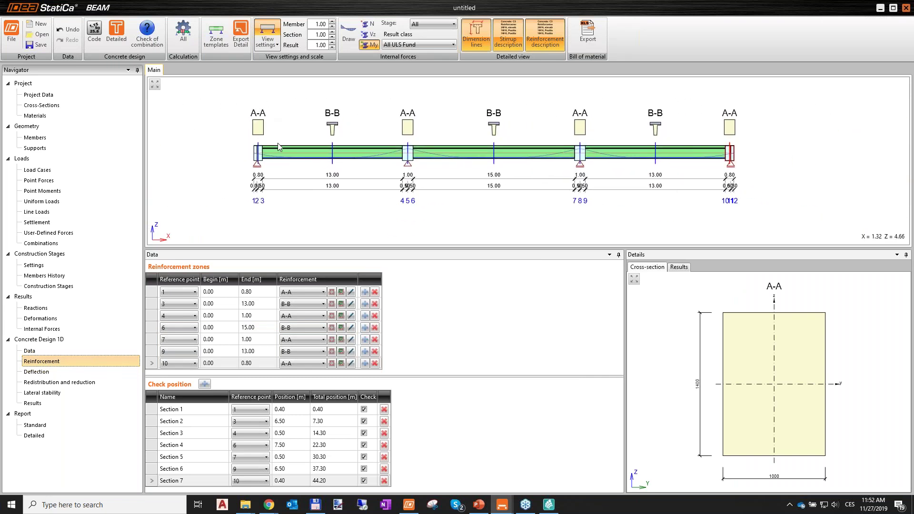
scroll(429, 145, up, 2)
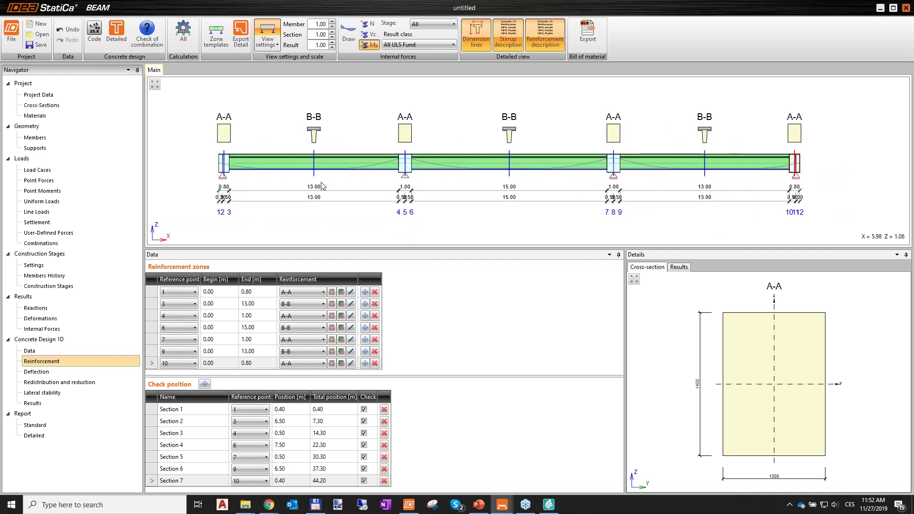
click(216, 47)
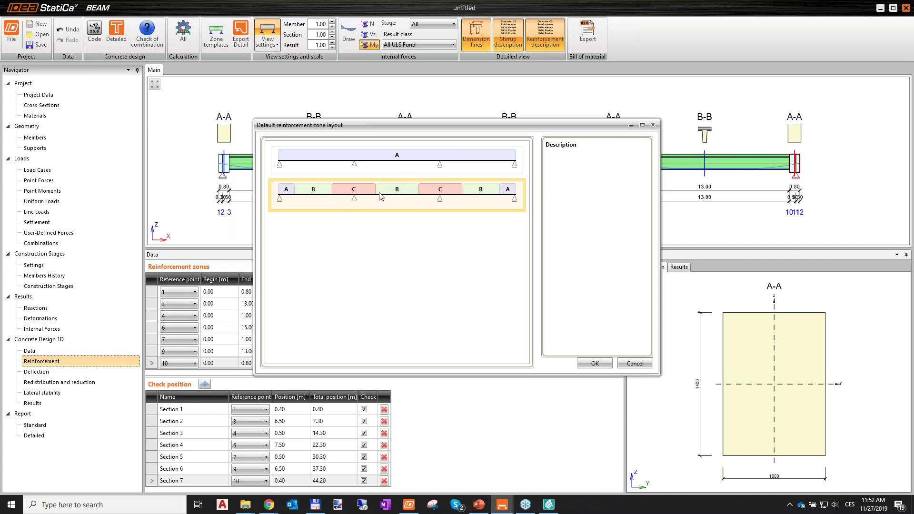
click(653, 125)
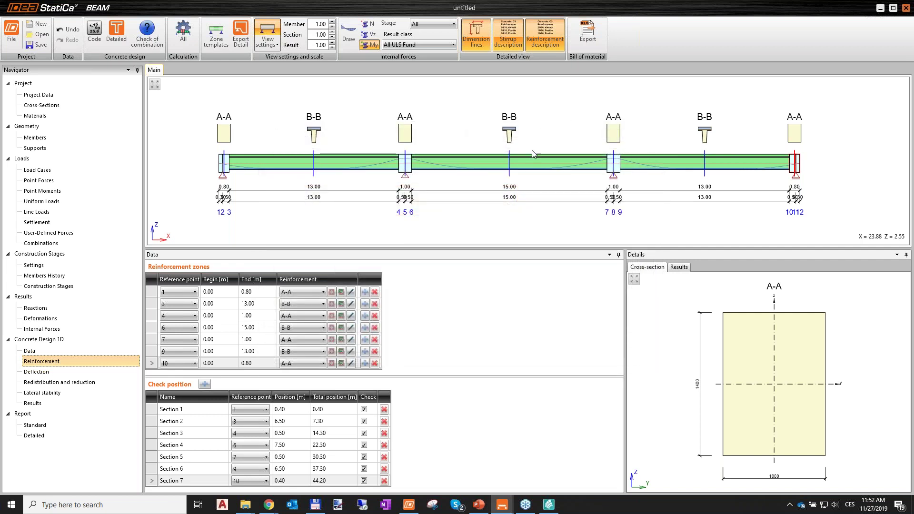
Step: Import the reinforcement from reinf_B-B.nav into cross-section B-B of the middle span and accept it
scroll(533, 145, up, 1)
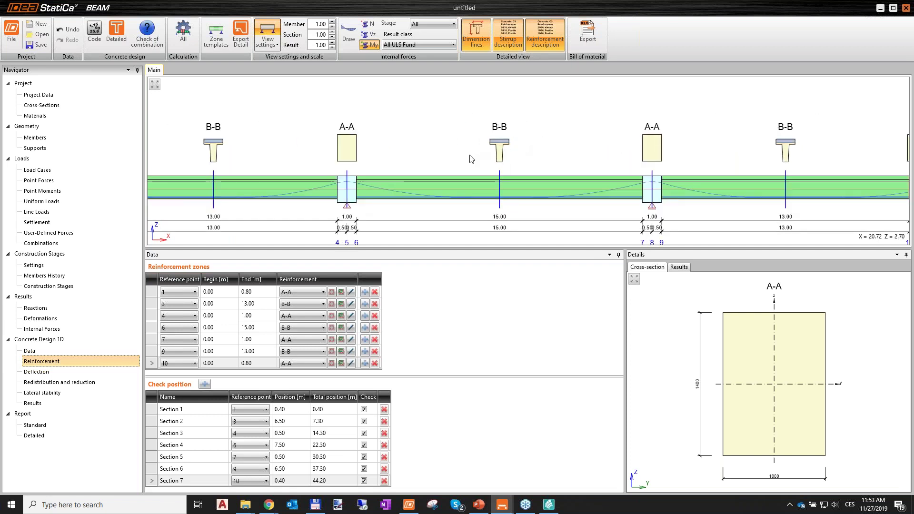
double_click(500, 150)
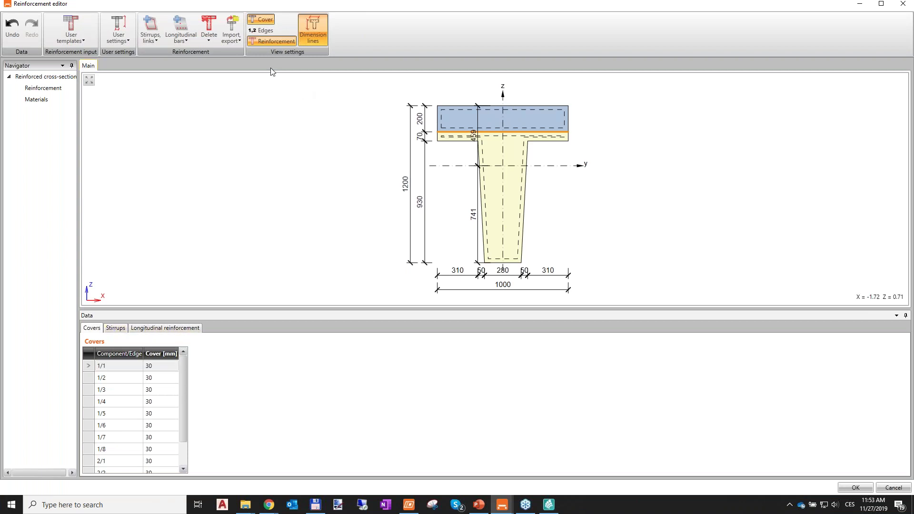
click(232, 31)
click(271, 59)
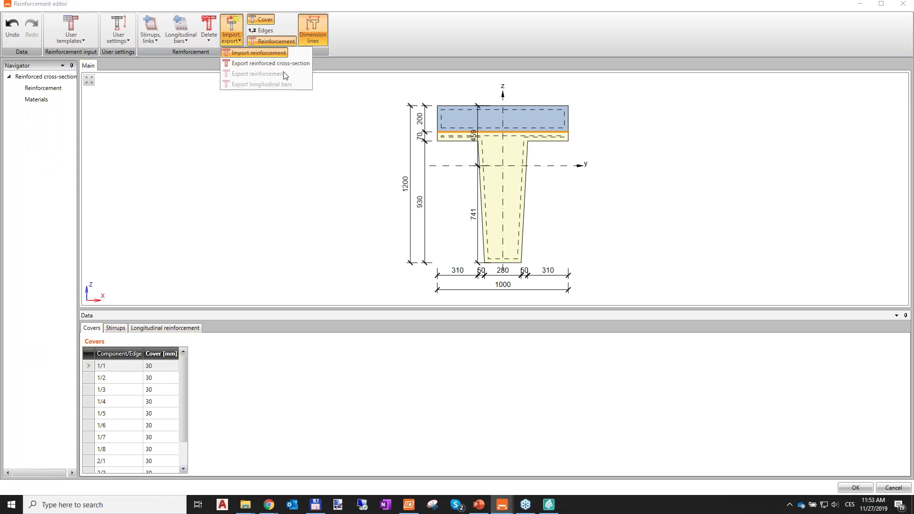
click(357, 172)
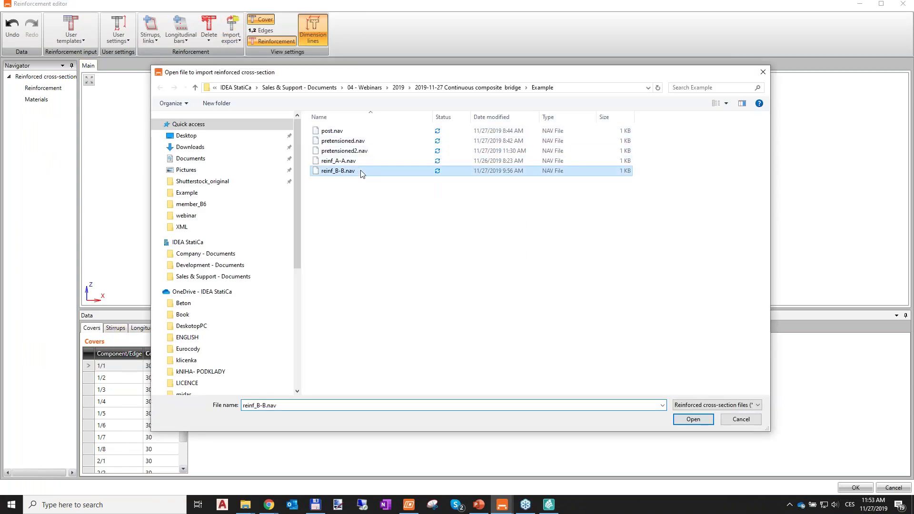
click(694, 420)
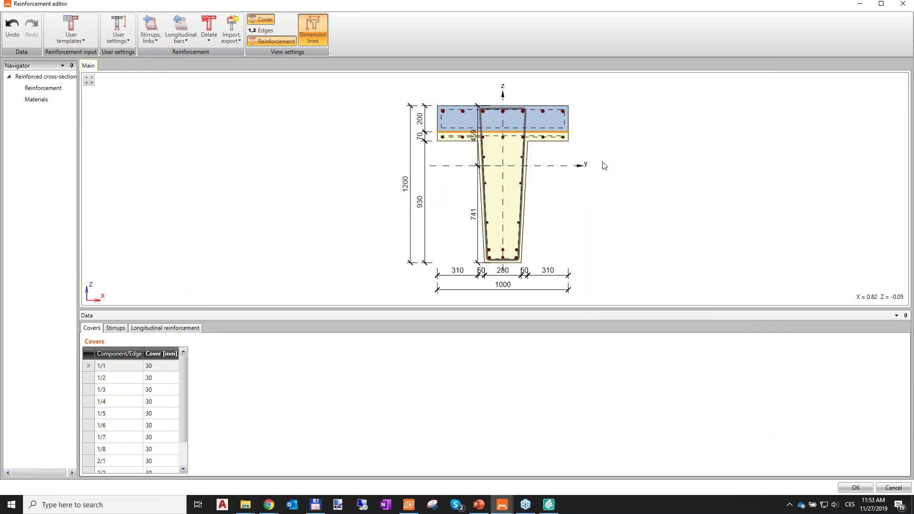
scroll(482, 147, down, 2)
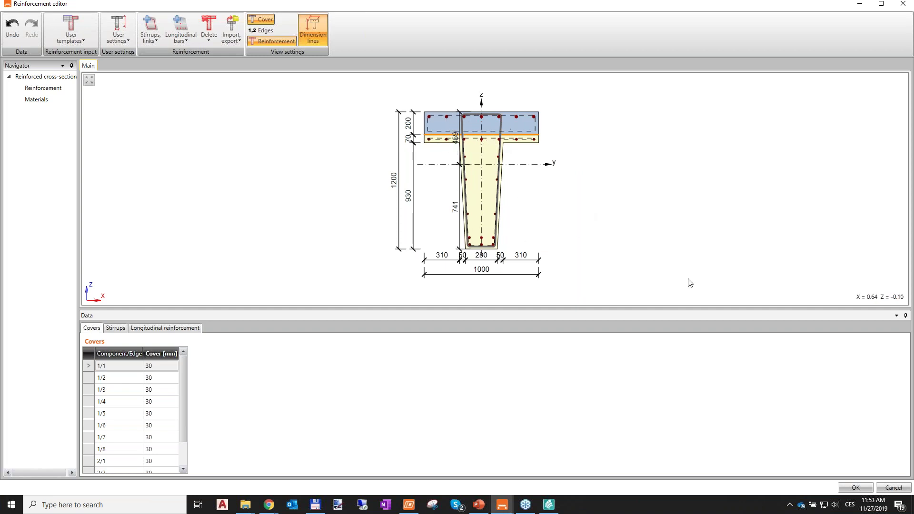
click(856, 488)
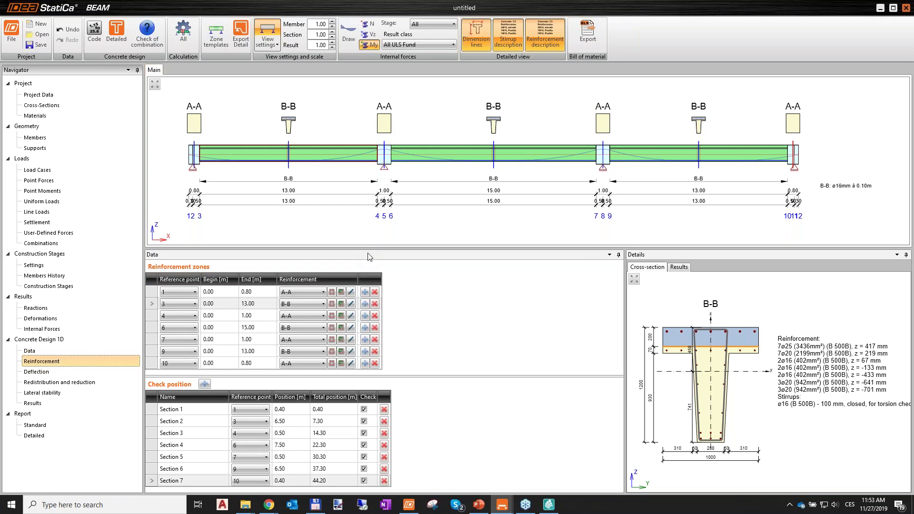
Step: Enlarge the data area and delete check positions Section 3 to Section 7, keeping only Section 1 and Section 2
drag(374, 250, 371, 233)
scroll(492, 140, up, 3)
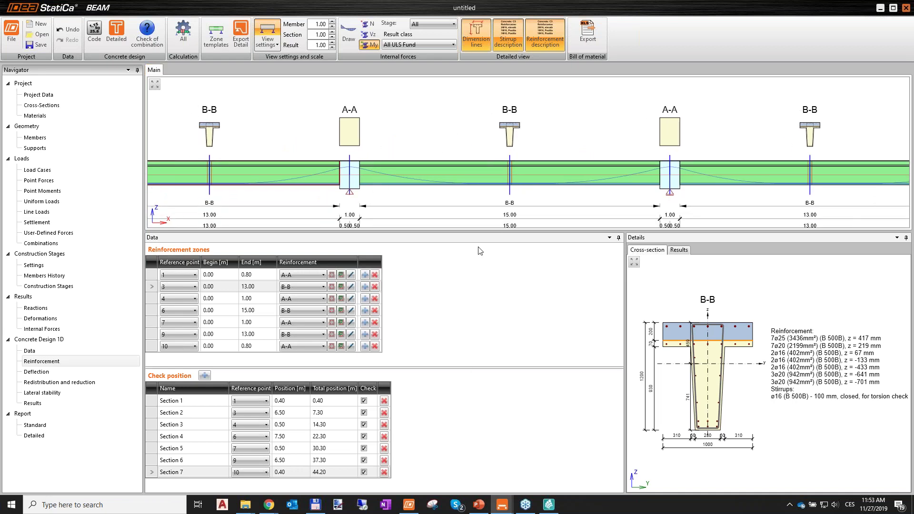
drag(423, 232, 422, 171)
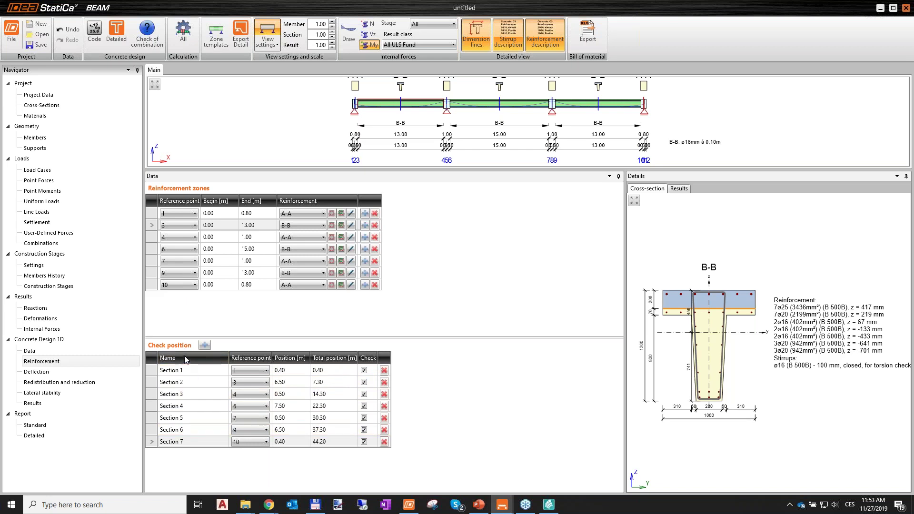
click(384, 442)
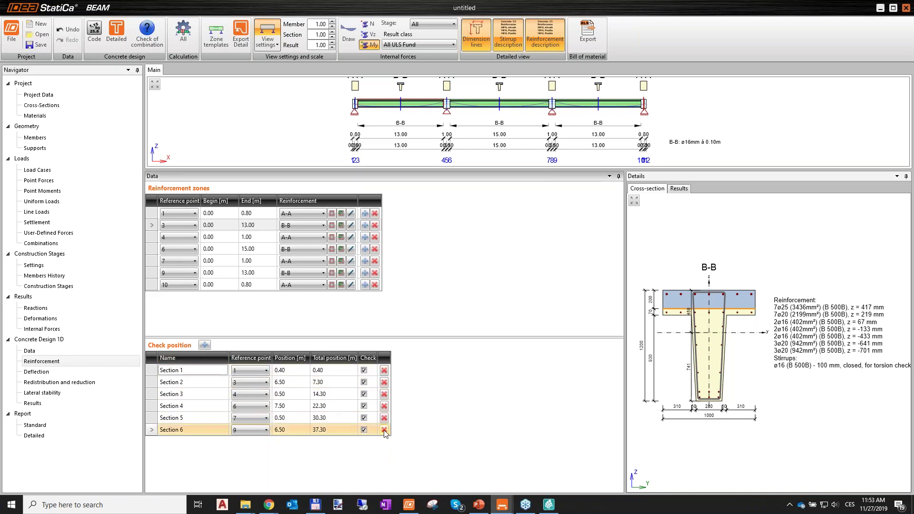
click(384, 430)
click(384, 418)
click(384, 406)
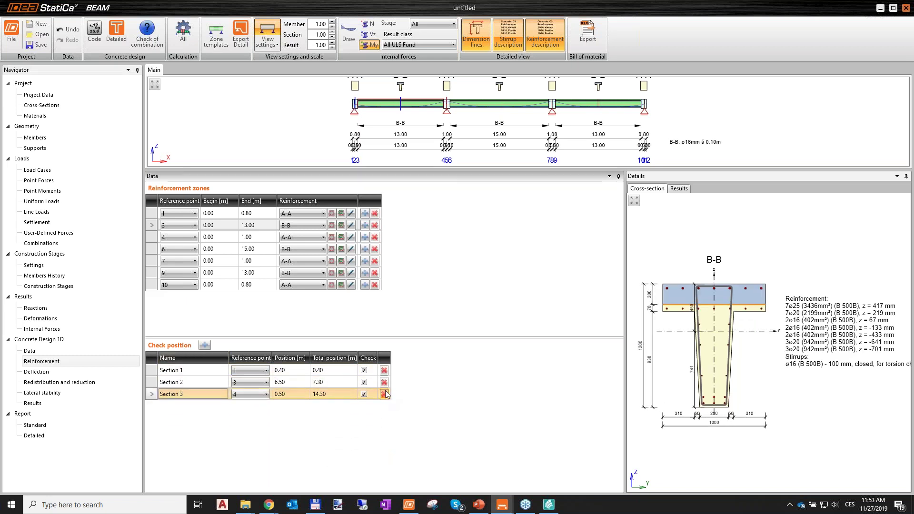
click(385, 395)
Step: Place check position Section 1 at 7.50 m from reference point 6, in the middle span
click(196, 371)
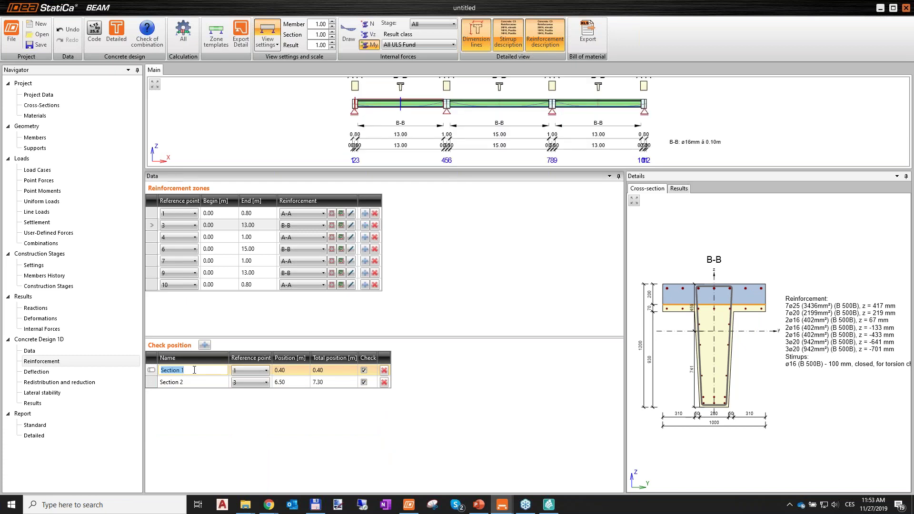
click(250, 371)
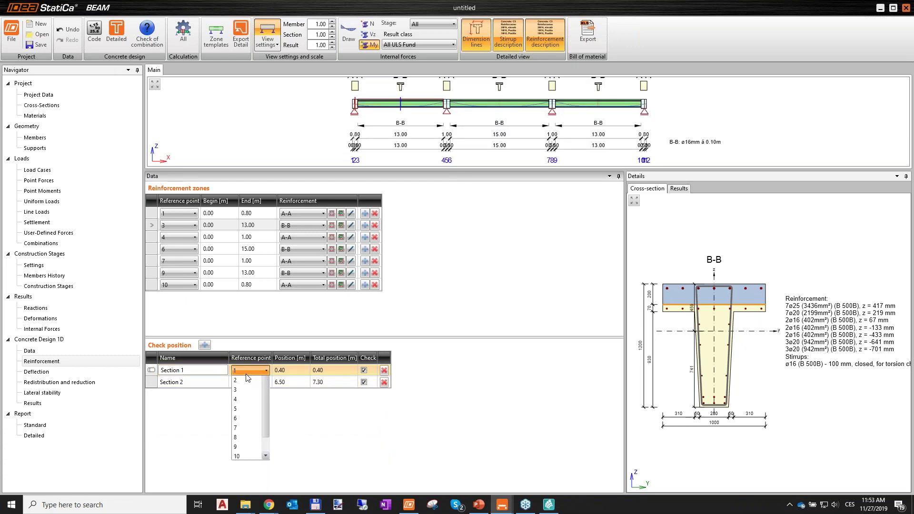
click(238, 429)
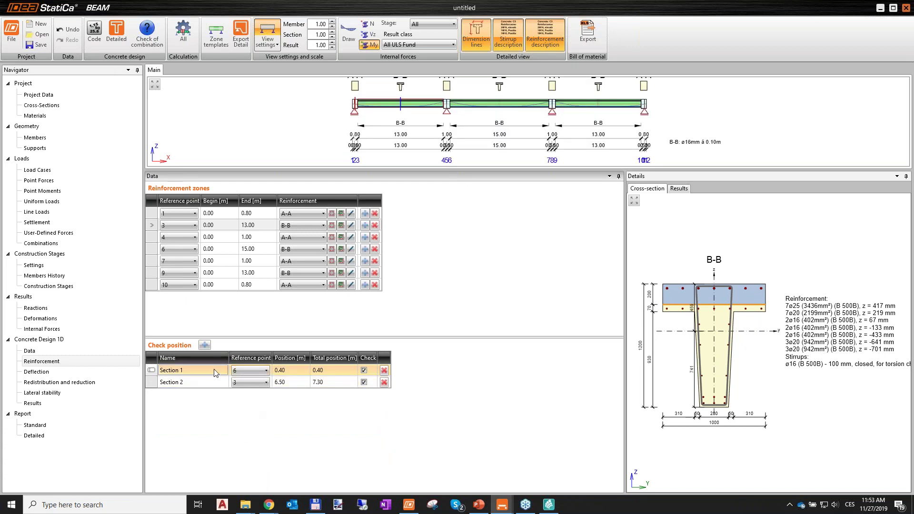
drag(515, 170, 514, 251)
scroll(490, 194, up, 2)
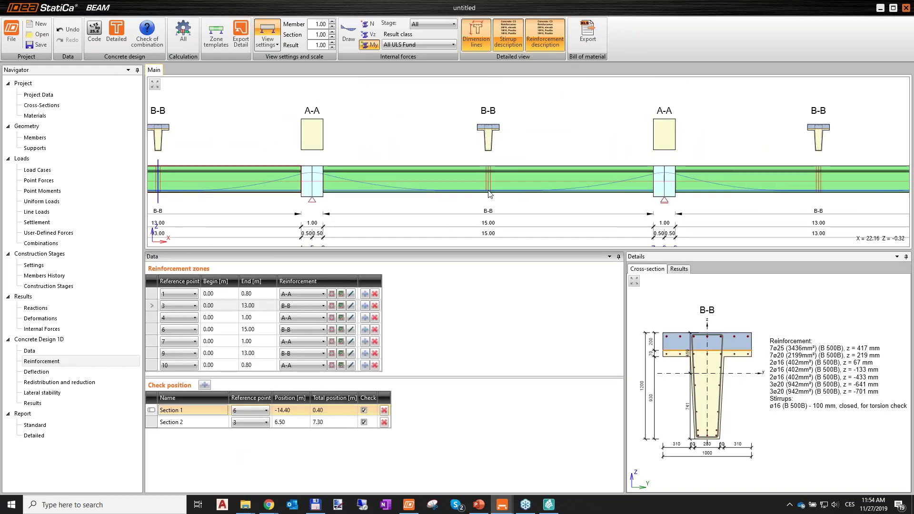
middle_drag(490, 193, 496, 153)
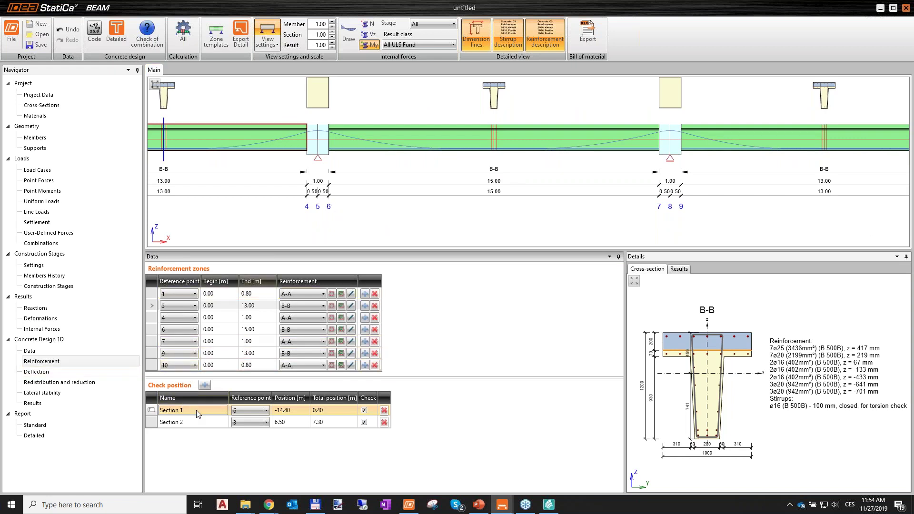
click(294, 411)
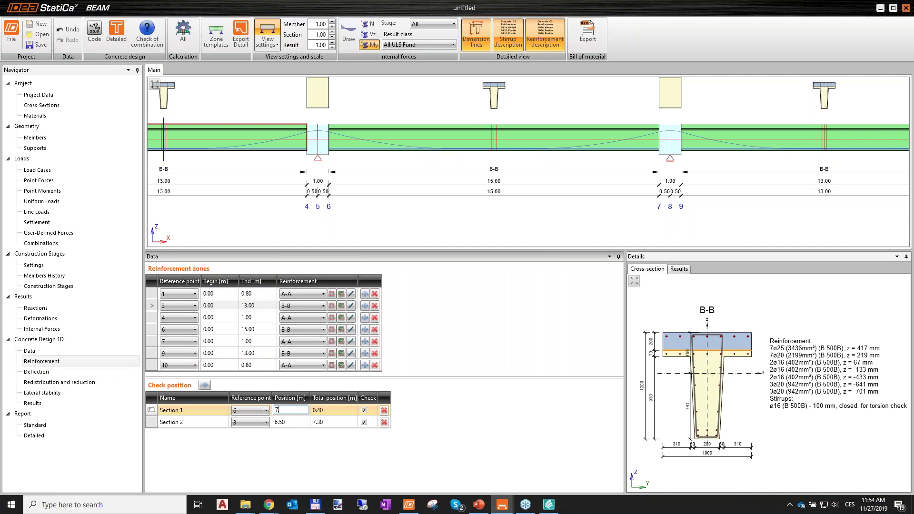
text(7.5)
key(Return)
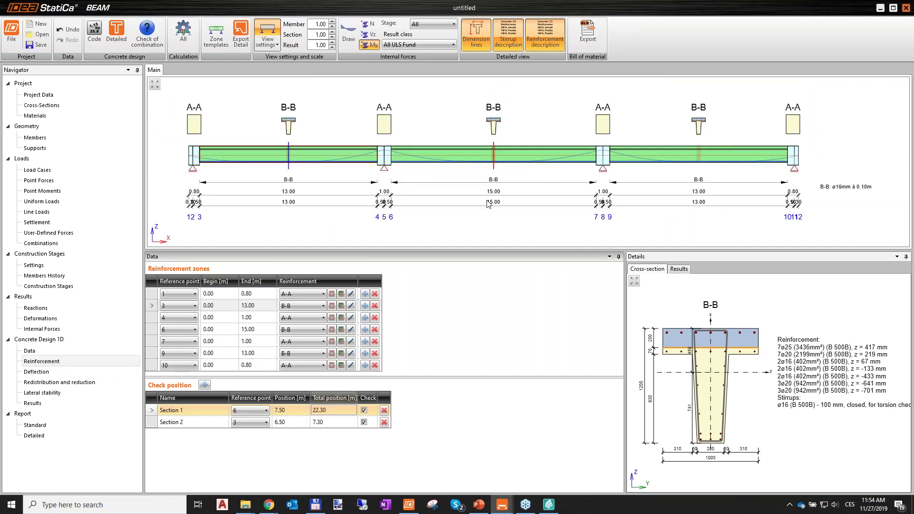
scroll(495, 152, up, 3)
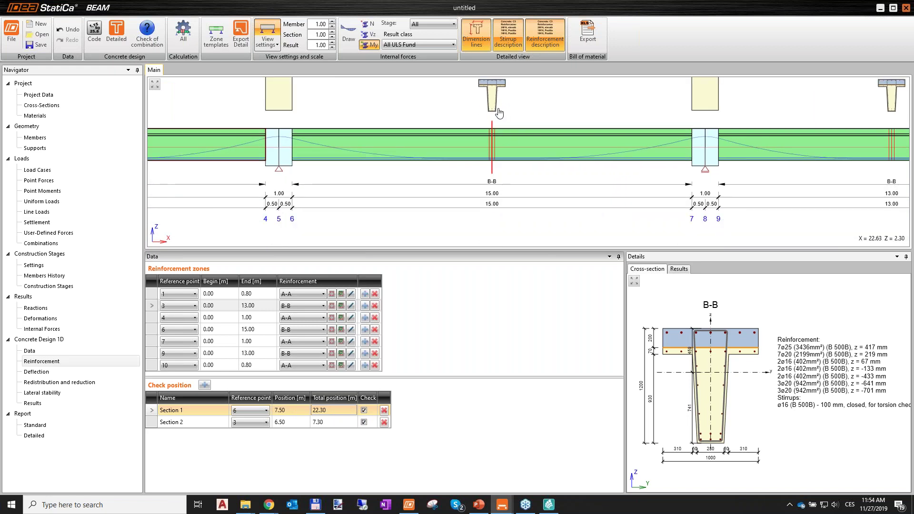
Step: Rename check position Section 1 as span and Section 2 as support
scroll(495, 152, down, 4)
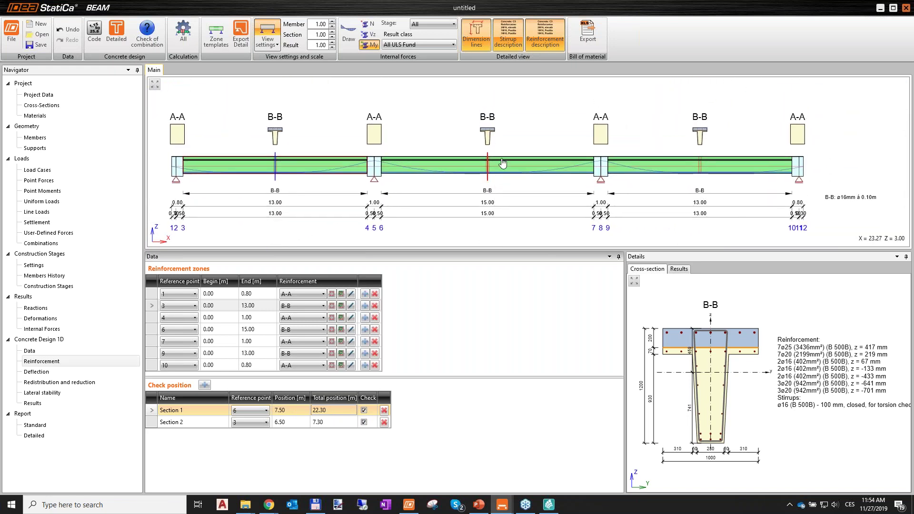
click(195, 412)
text(spa)
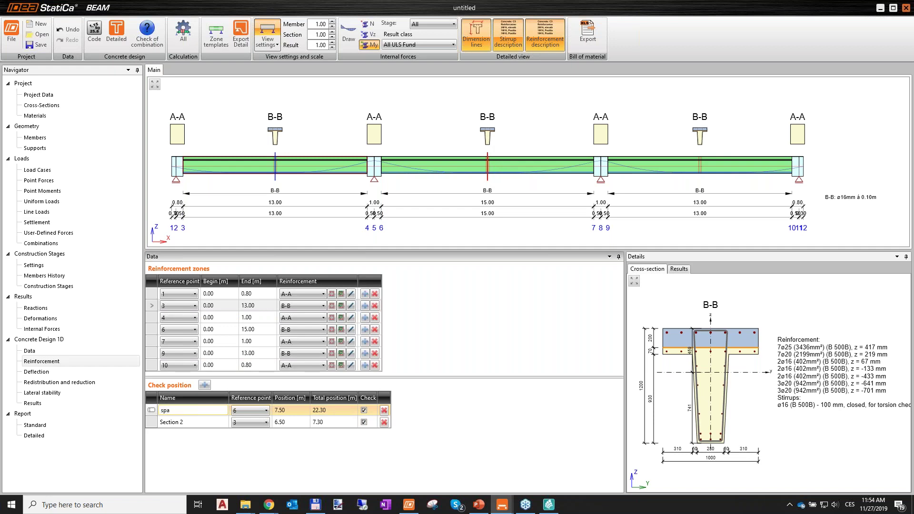
text(n)
key(Return)
key(Down)
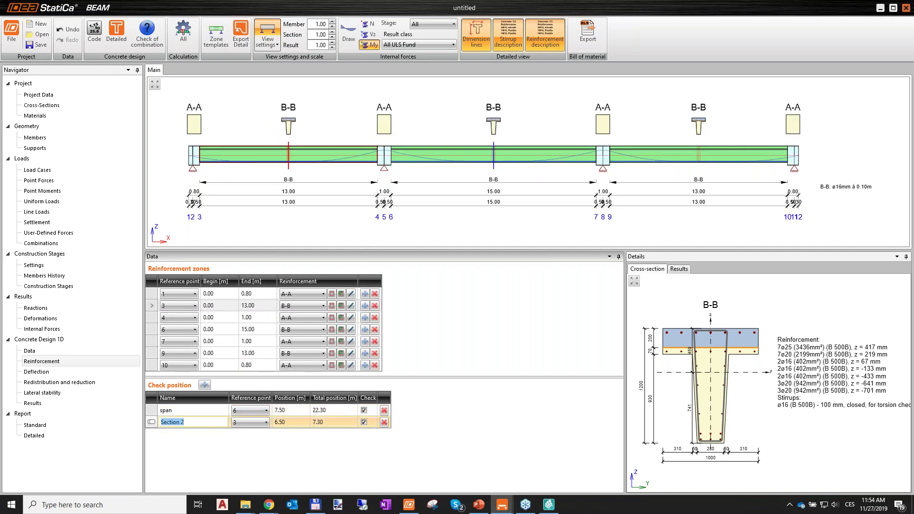
text(support)
key(Return)
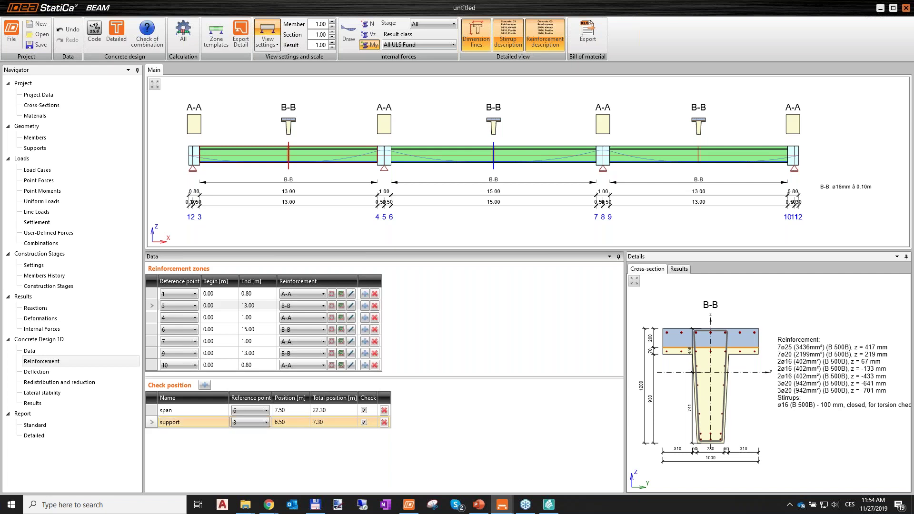
Step: Place check position support at 0.30 m from reference point 6, at the start of the middle span
click(230, 424)
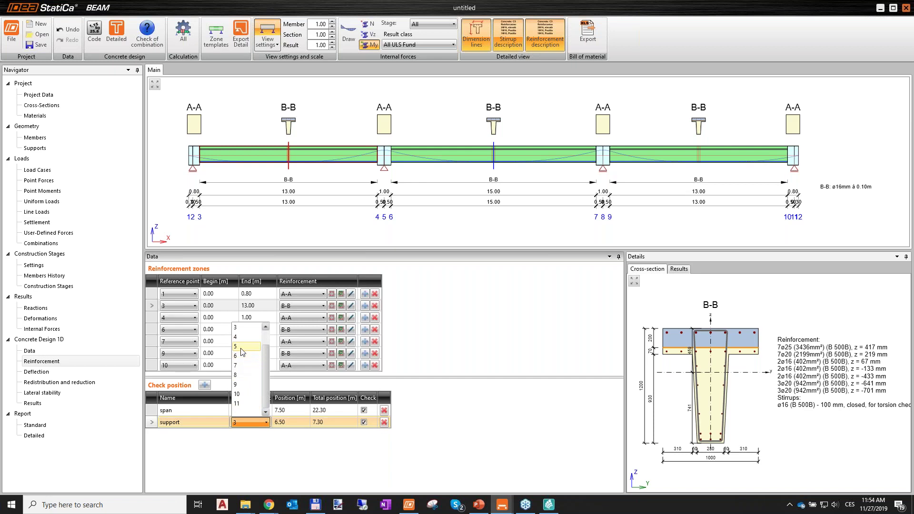
click(245, 354)
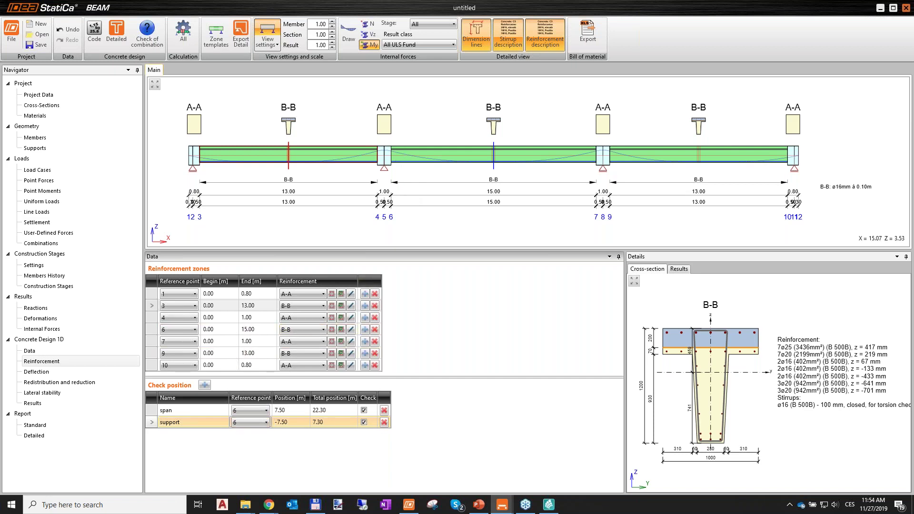
click(297, 425)
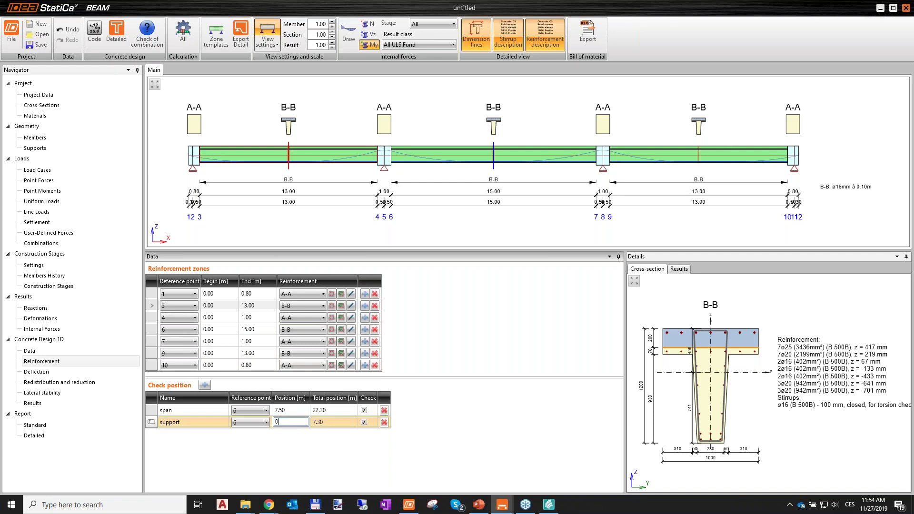
text(0.3)
key(Return)
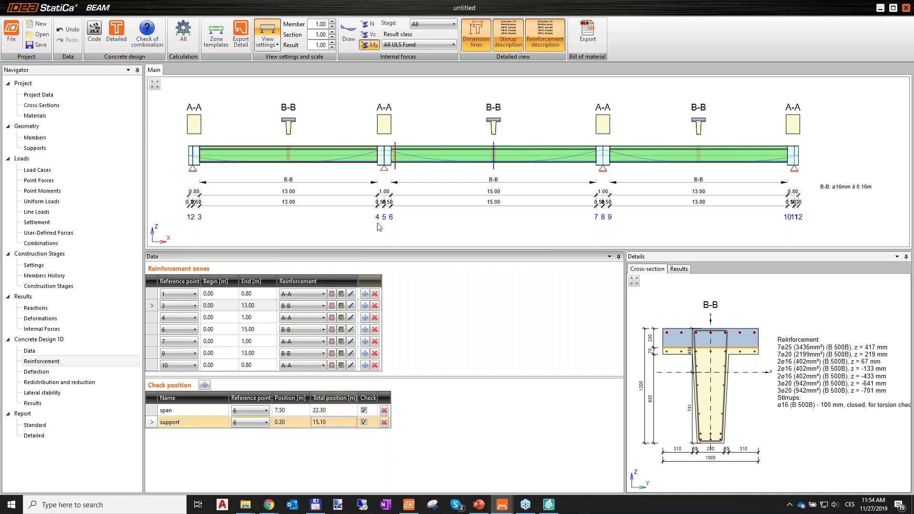
scroll(388, 197, up, 3)
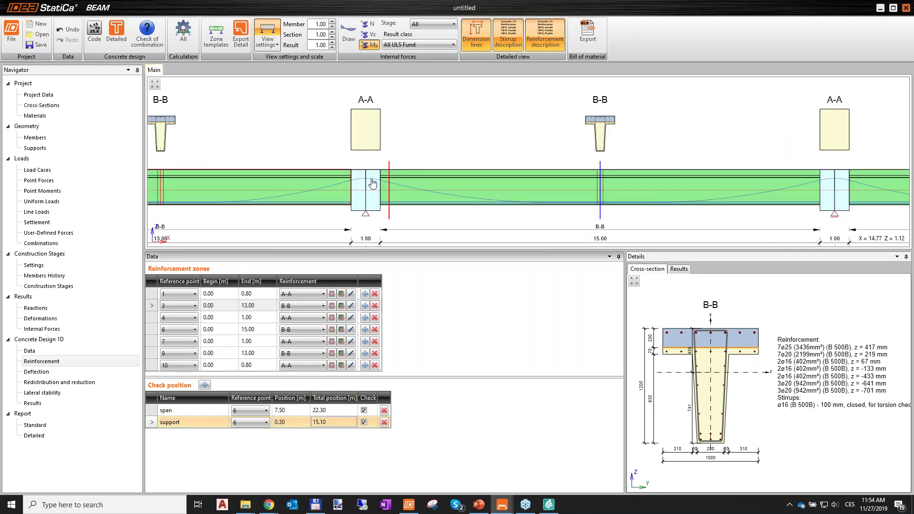
scroll(378, 179, down, 1)
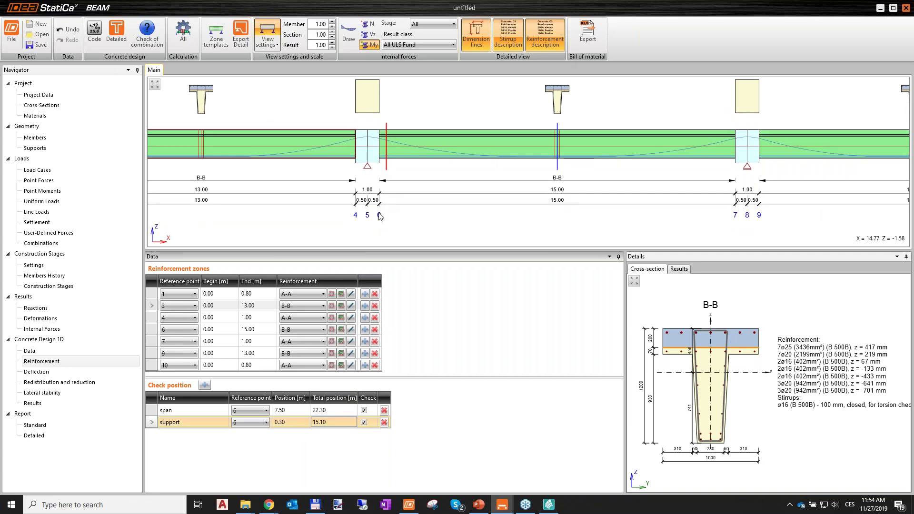
scroll(383, 161, down, 3)
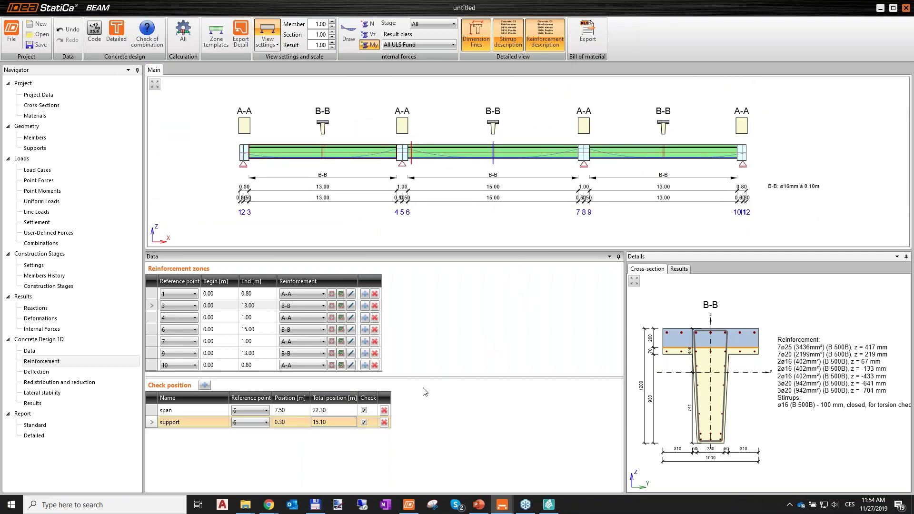
click(363, 411)
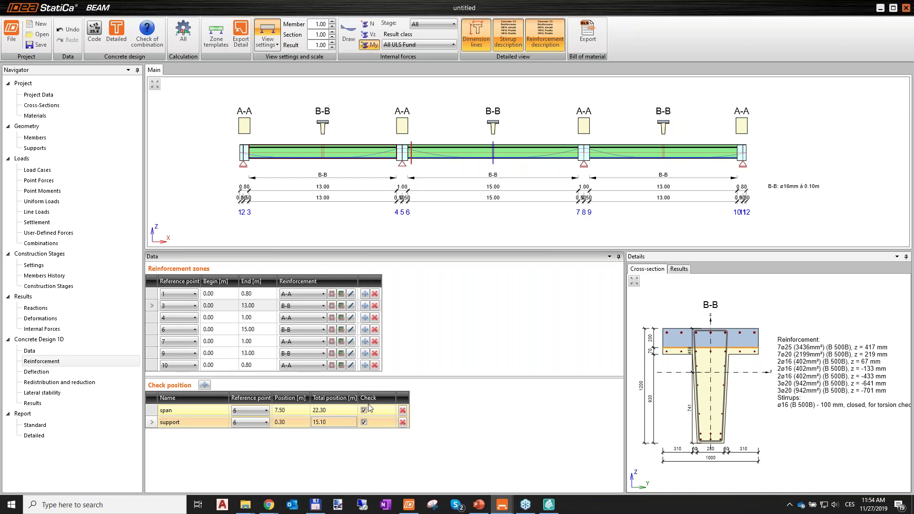
click(364, 410)
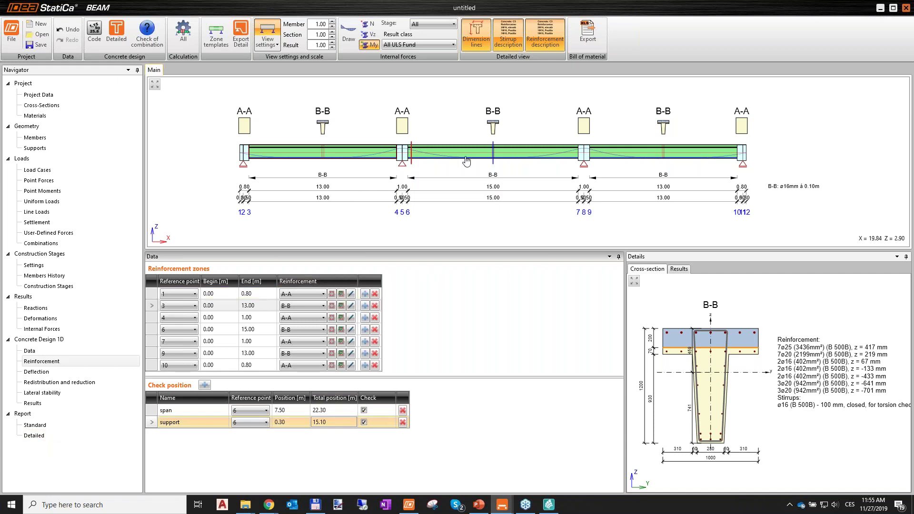
scroll(455, 157, down, 1)
scroll(455, 157, up, 1)
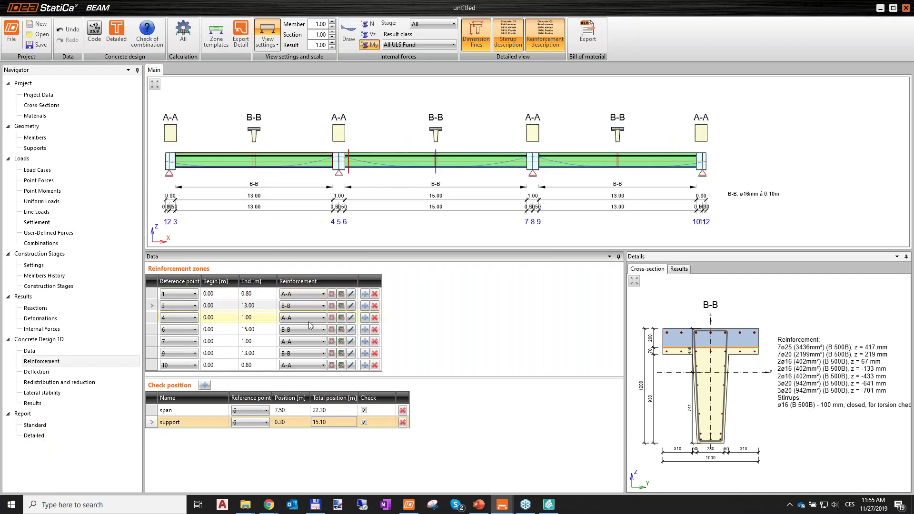
Step: Start the concrete check calculation for the beam and open the concrete design results of the already prepared example.ideaBeam project
click(39, 404)
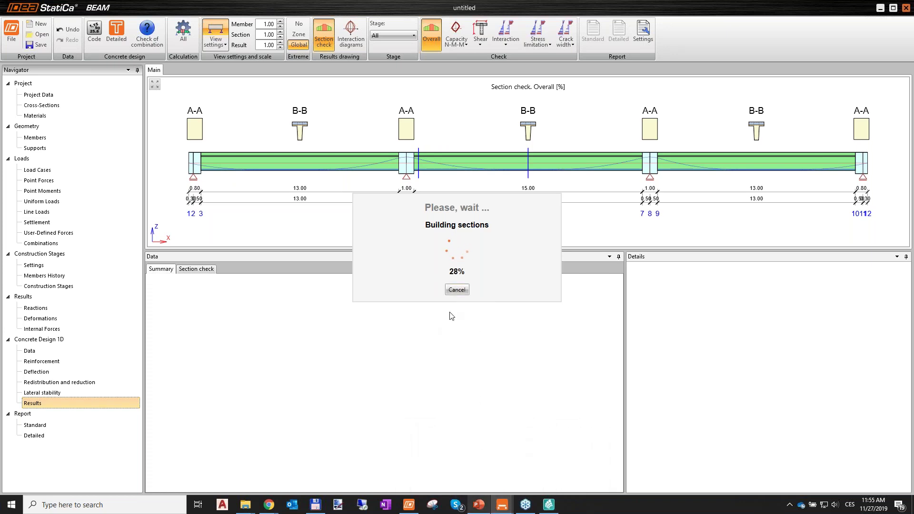
mouse_move(502, 512)
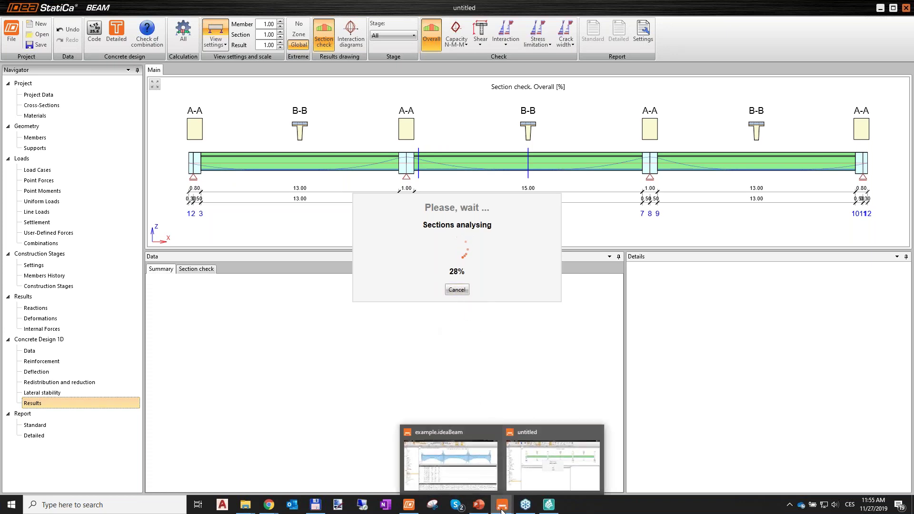
click(479, 470)
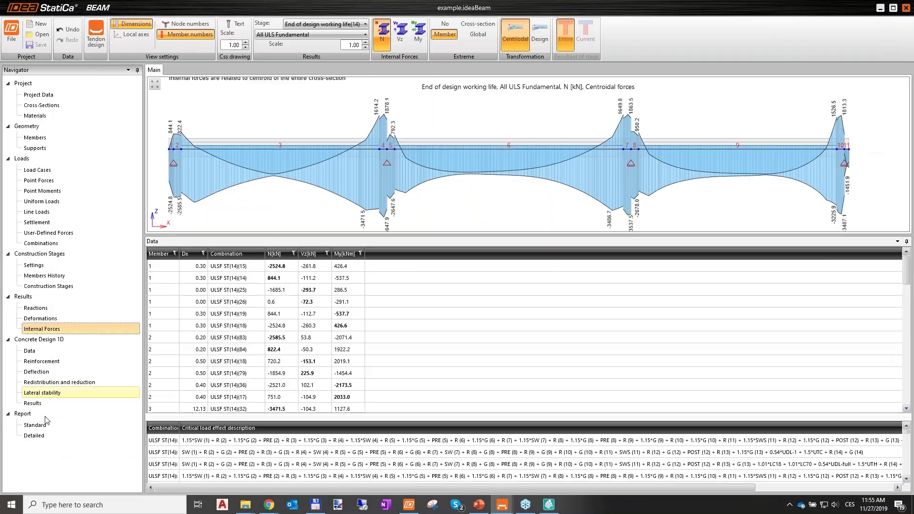
click(33, 404)
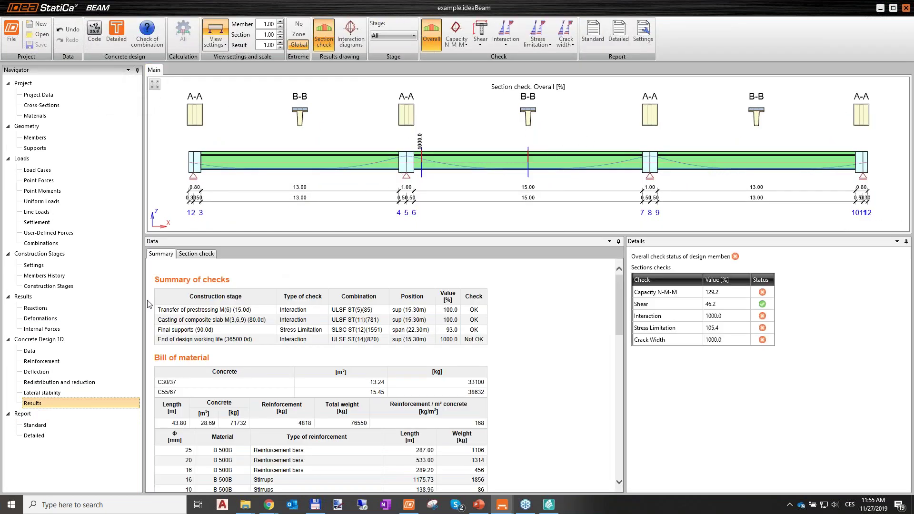
Step: Review the summary of checks, the bill of material and the section check statuses for the whole design member
drag(446, 237, 446, 248)
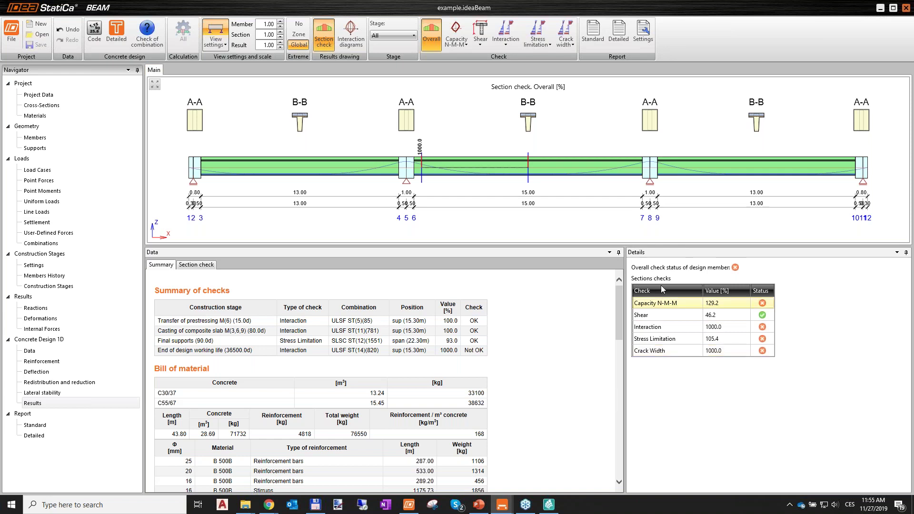
scroll(501, 436, down, 10)
scroll(501, 436, down, 3)
scroll(501, 436, up, 15)
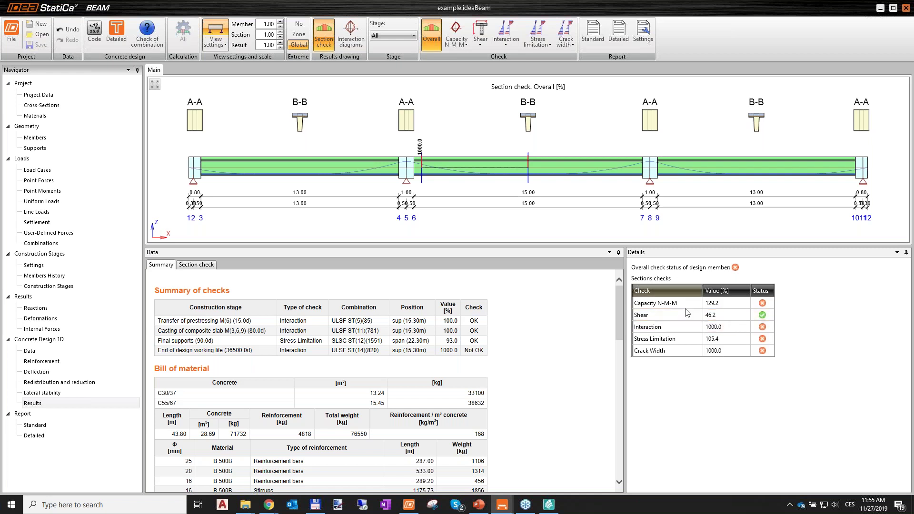
Step: Calculate all sections in the detailed section check and enlarge the list of extremes
click(119, 40)
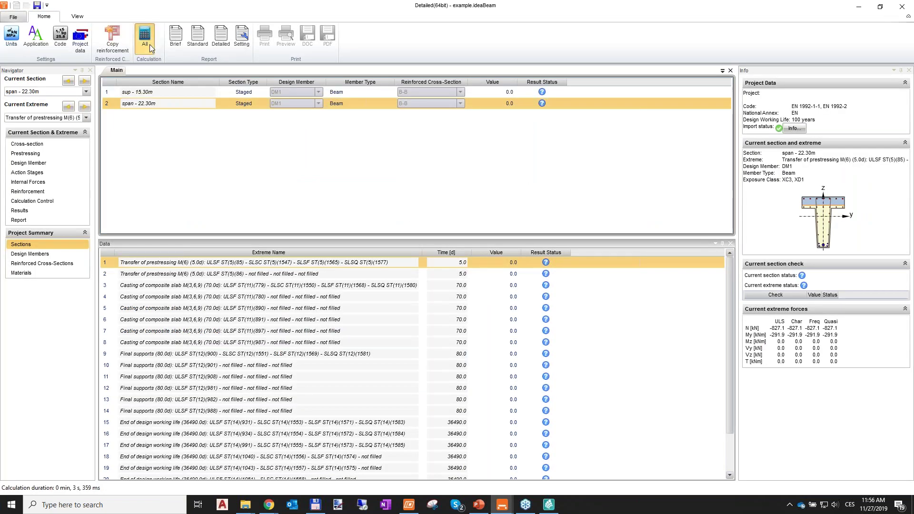
click(150, 45)
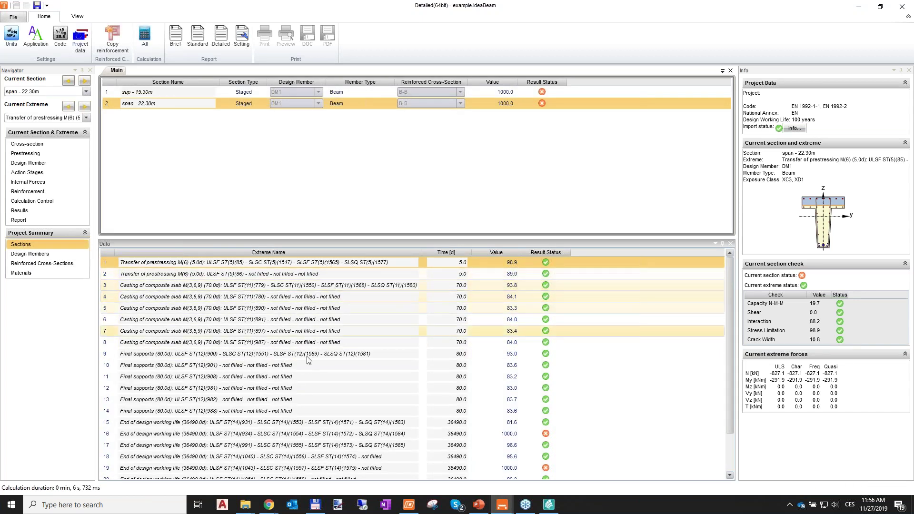
mouse_move(362, 271)
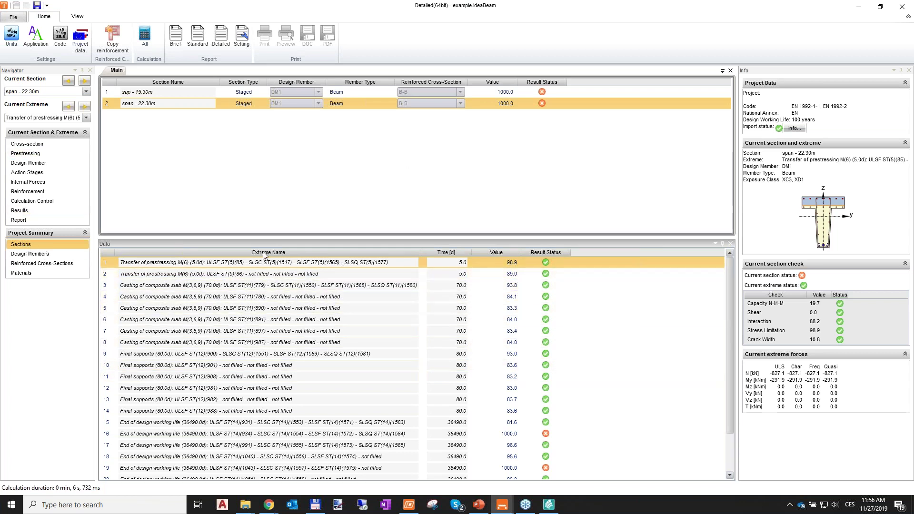
drag(327, 238, 327, 155)
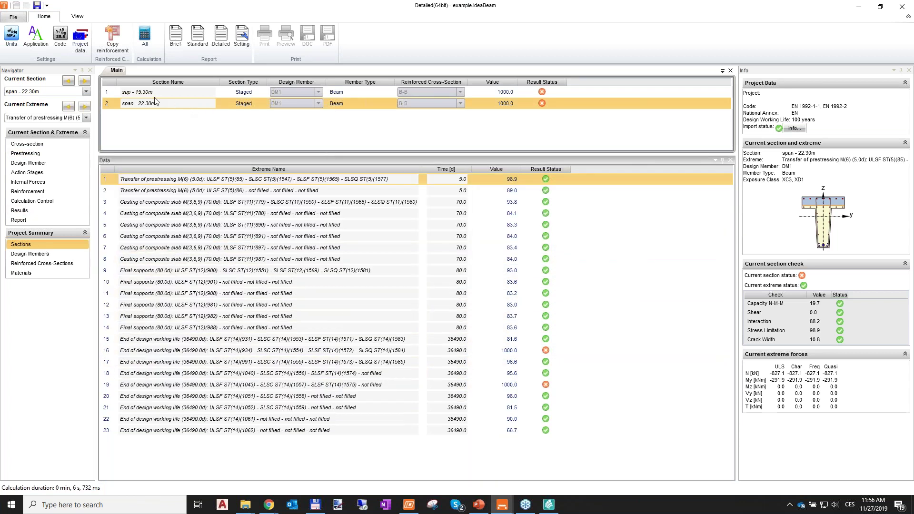
Step: Compare the section check values of the end-of-design-working-life extremes 19 to 21 for section sup - 15.30m, including capacity N-M-M
click(157, 94)
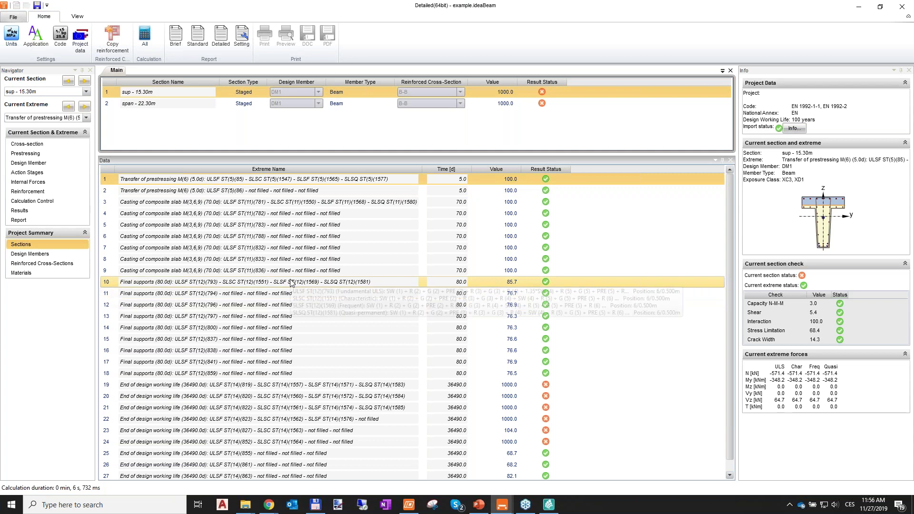
scroll(291, 283, down, 1)
click(228, 376)
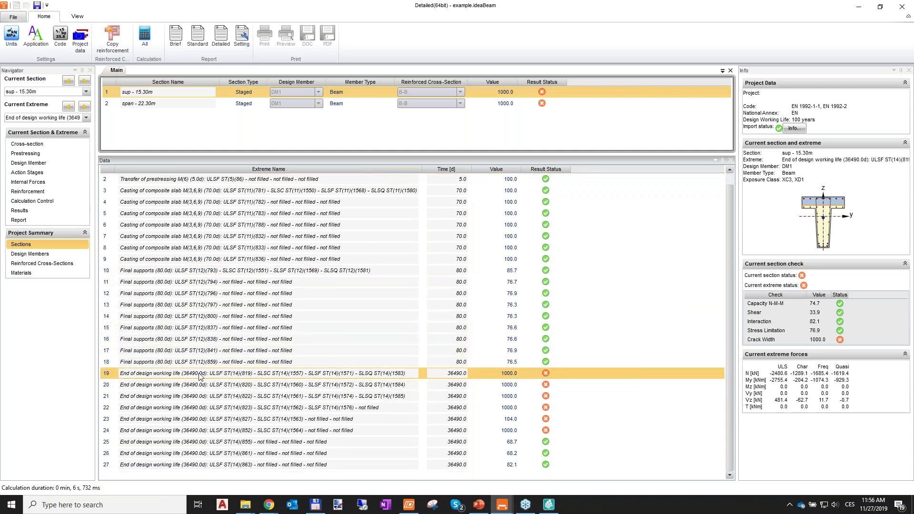
mouse_move(156, 380)
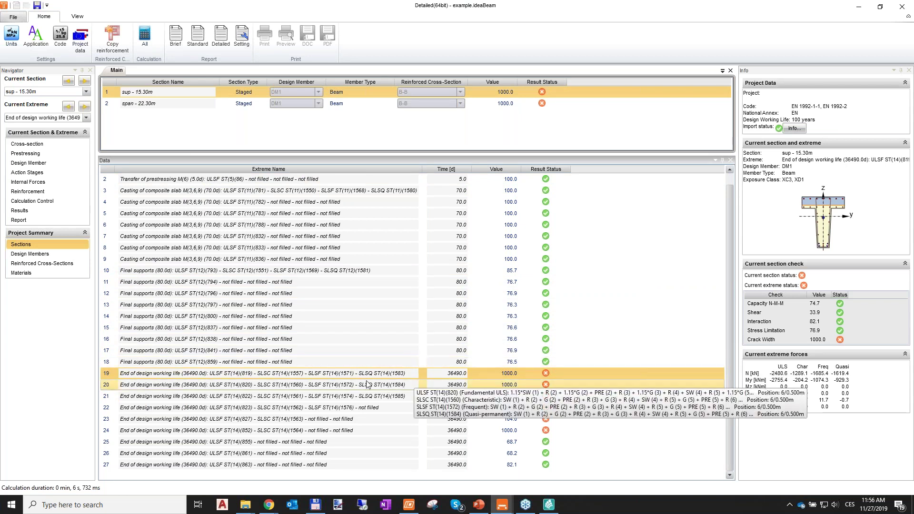
click(373, 396)
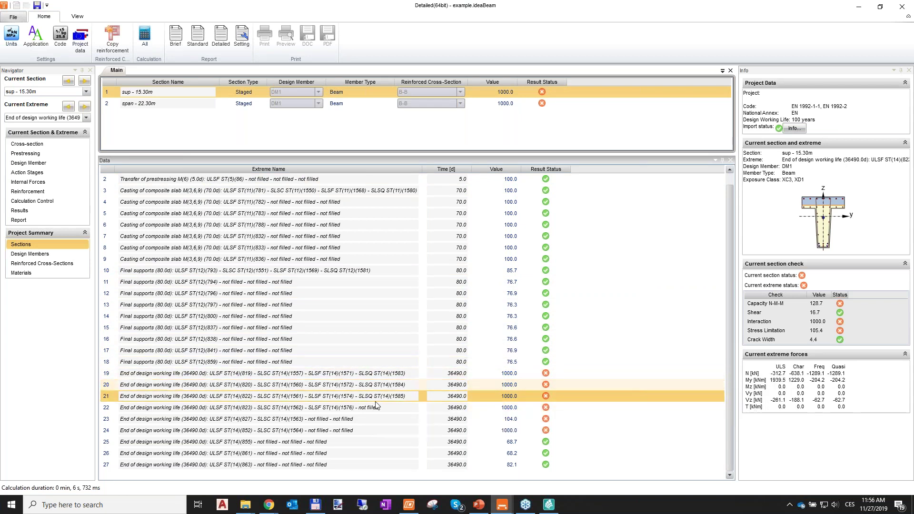
key(Up)
key(Up)
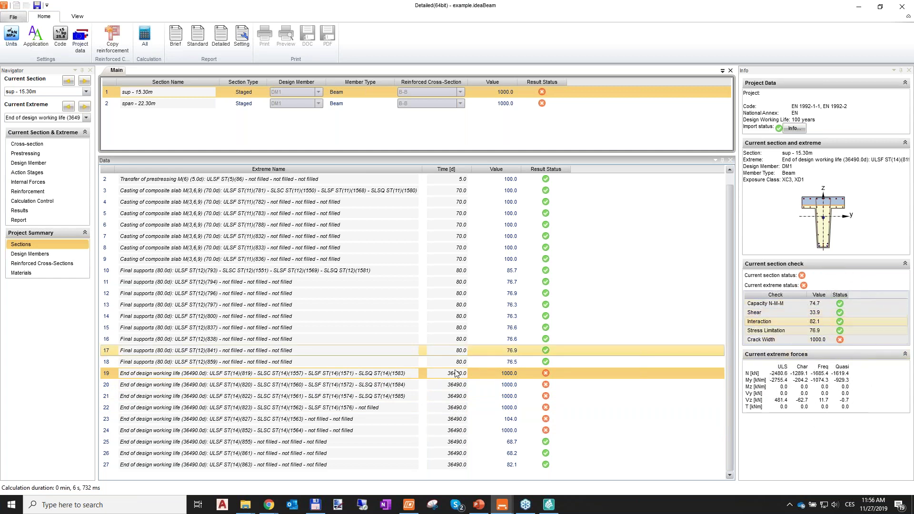
click(381, 387)
click(383, 397)
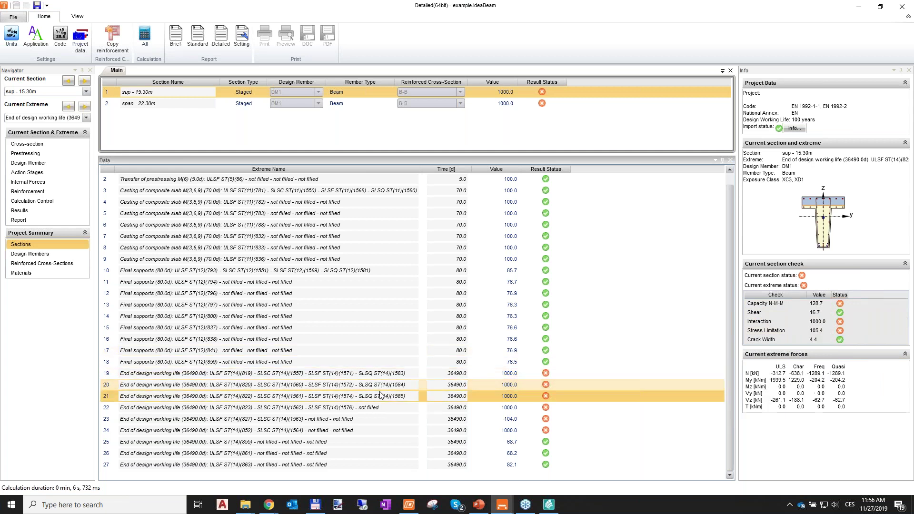
click(818, 308)
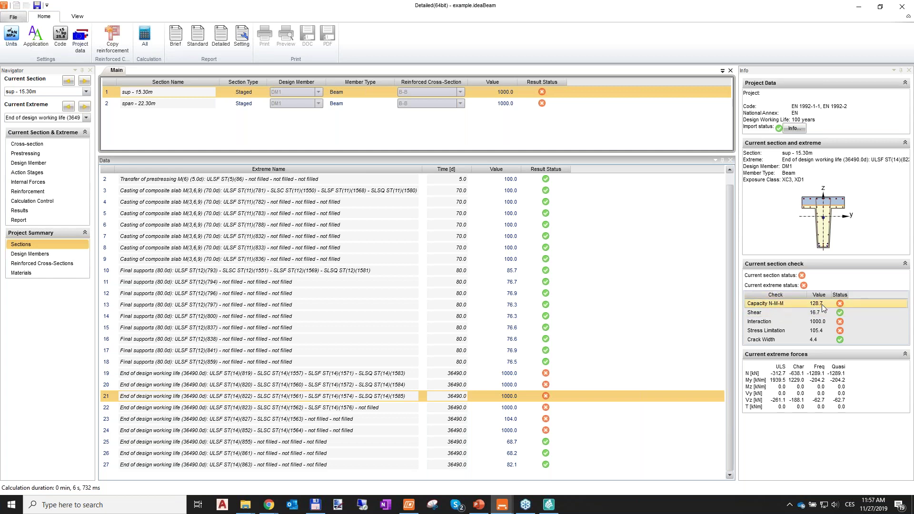
scroll(330, 236, up, 1)
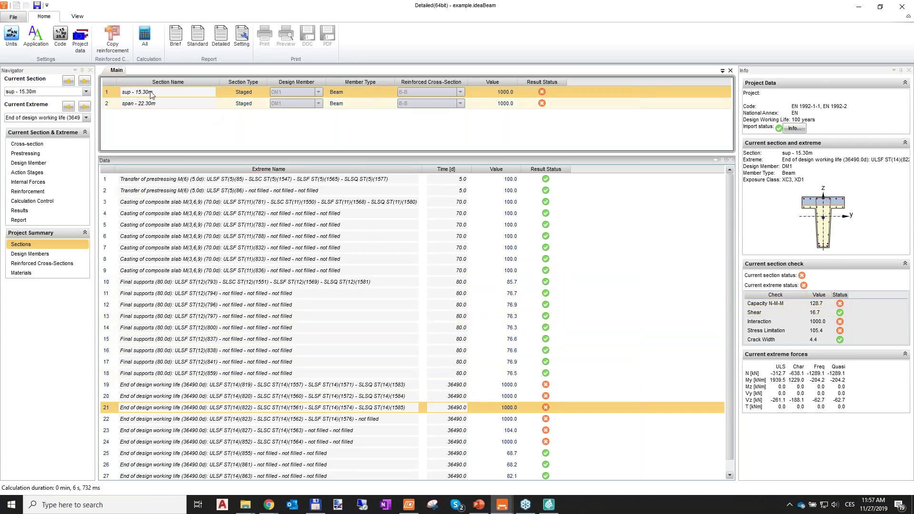
Step: Examine the check values of end-of-design-working-life extreme 16 for section span - 22.30m, and enlarge the sections area
click(145, 106)
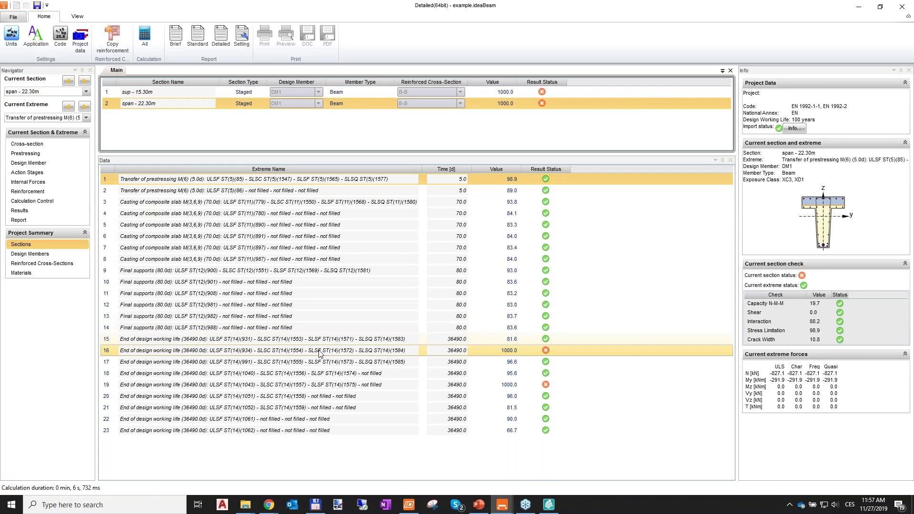
click(489, 351)
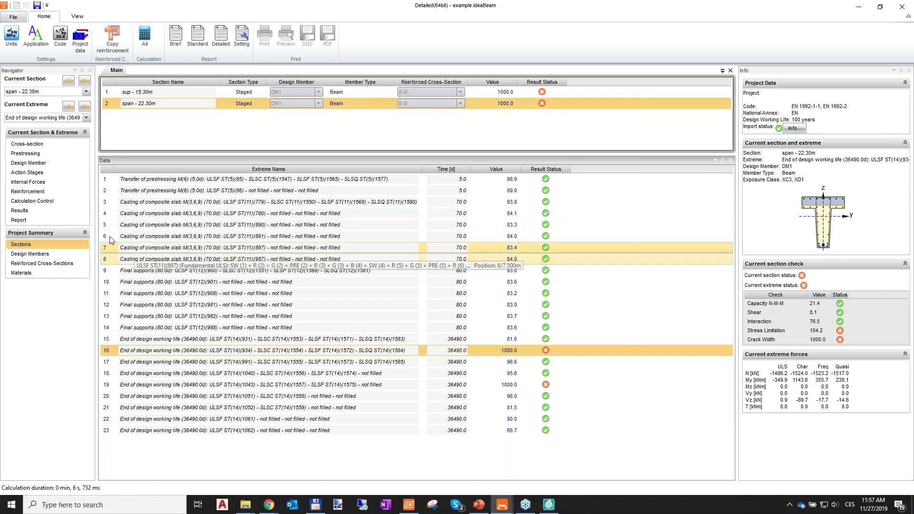
drag(456, 155, 457, 257)
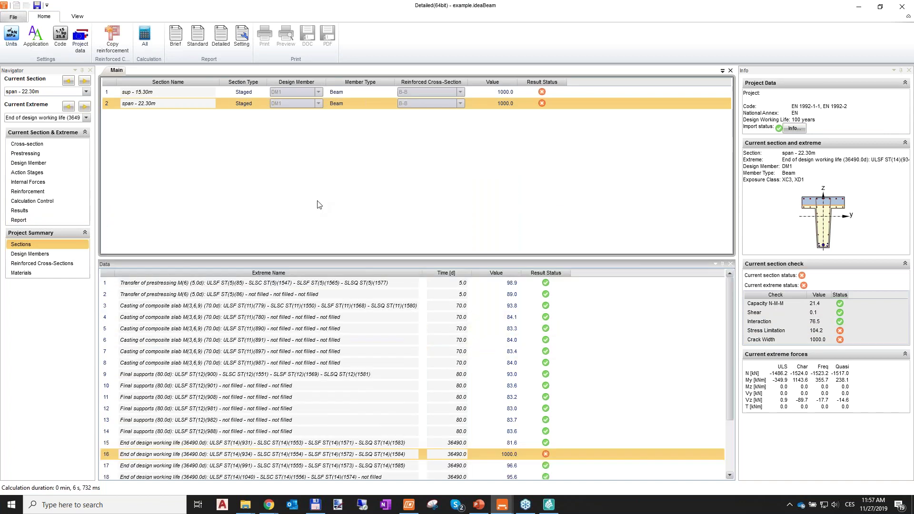
Step: Review the overall, Capacity N-M-M and Stress Limitation results of section span - 22.30m for the current end-of-design-working-life extreme
click(26, 212)
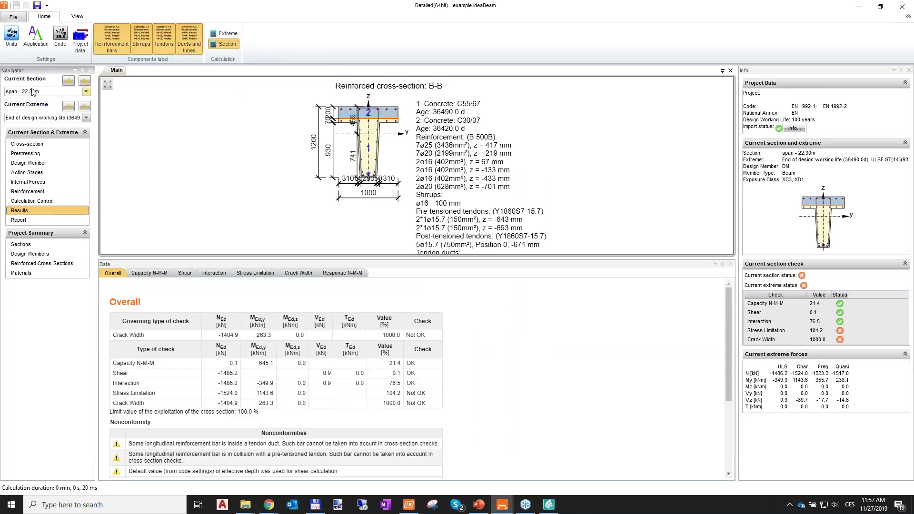
click(54, 118)
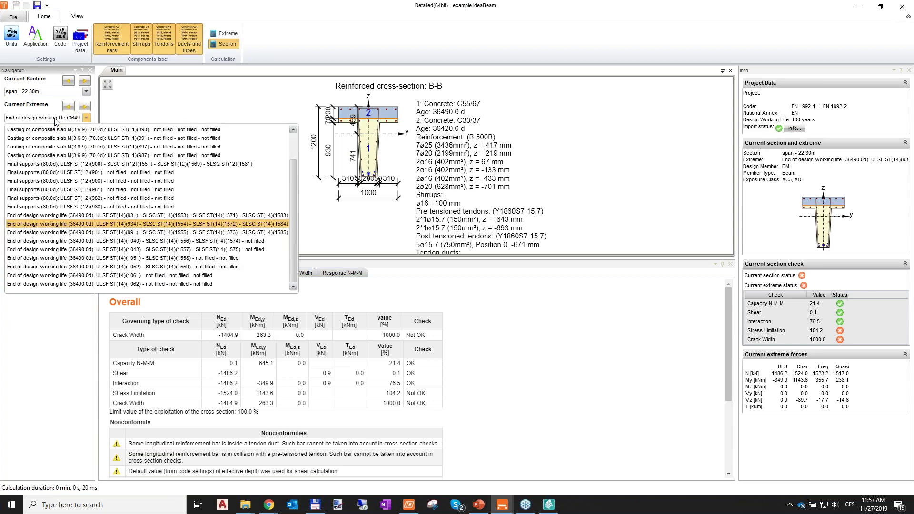
click(61, 119)
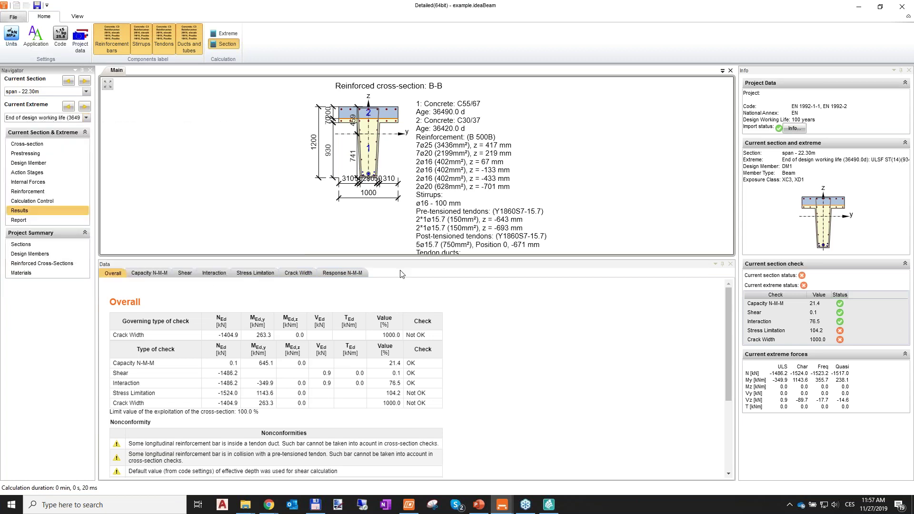
drag(438, 258, 437, 245)
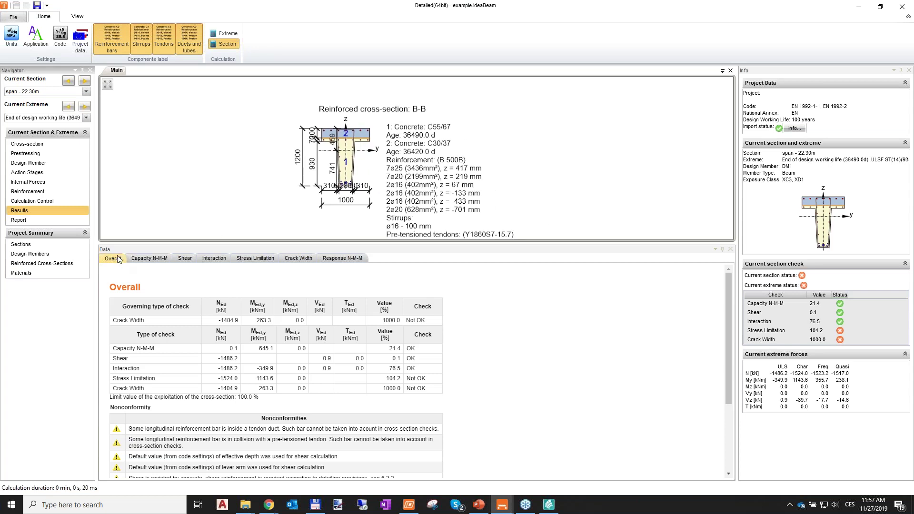
click(150, 259)
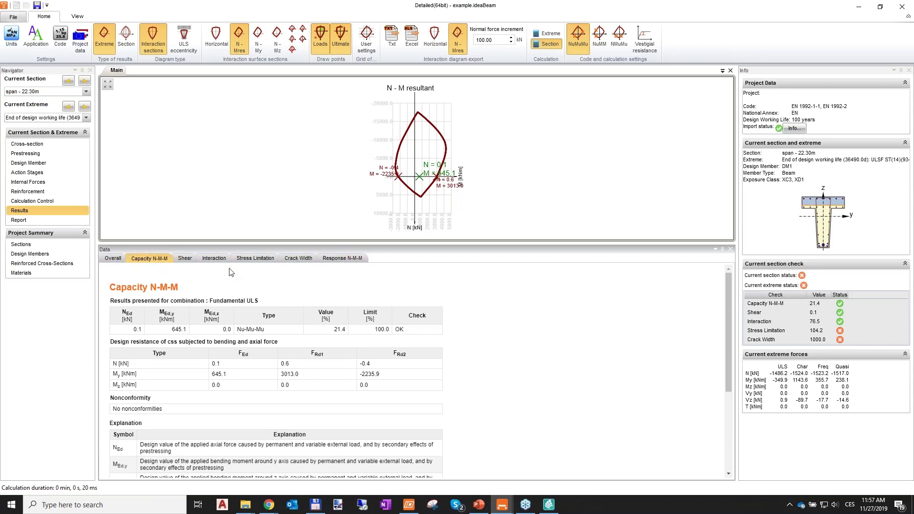
click(257, 258)
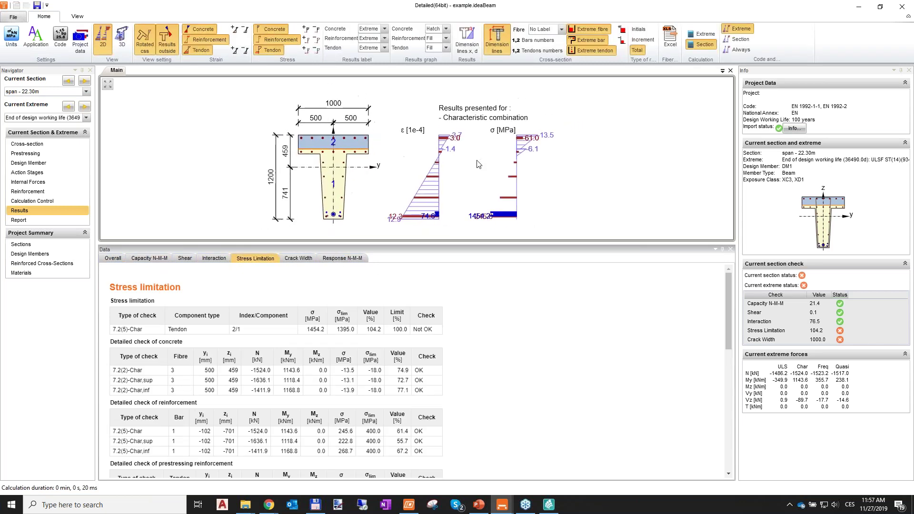
Step: Examine the stress limitation results of section span - 22.30m for the first Transfer of prestressing M(6) (5.0d) extreme
click(86, 118)
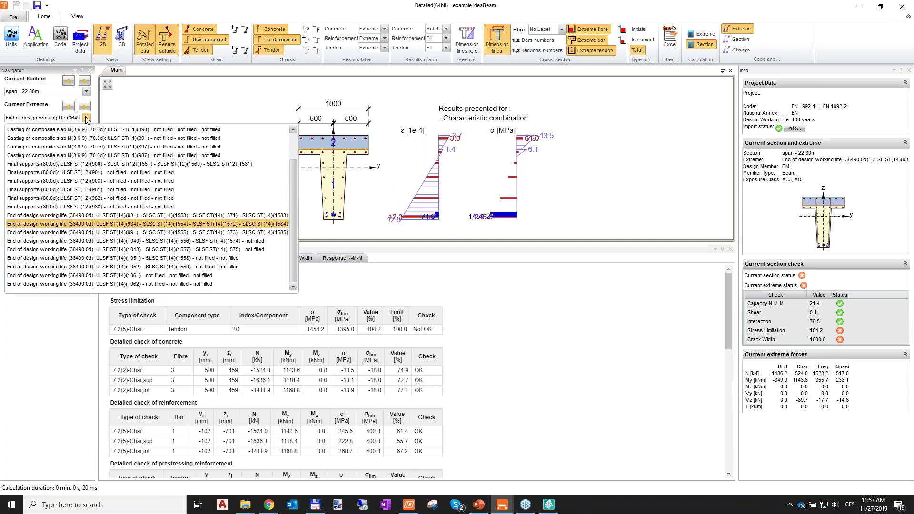
scroll(52, 181, up, 2)
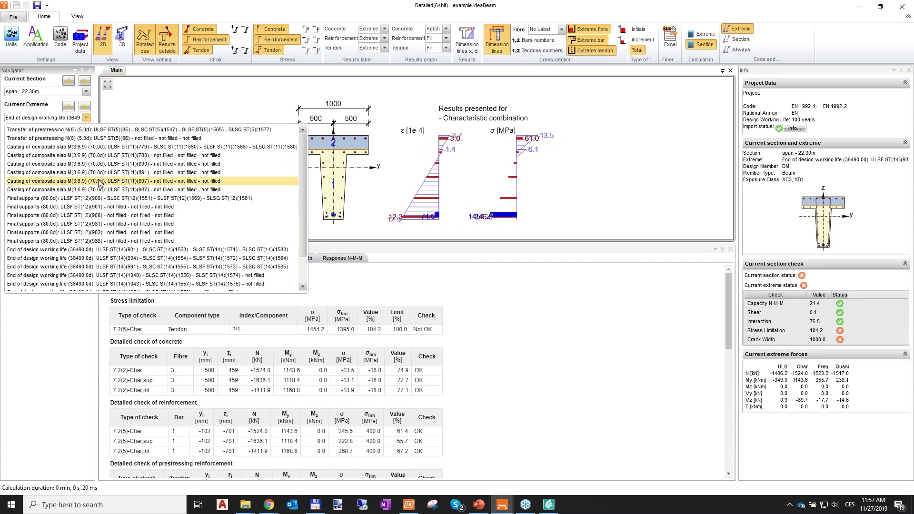
click(57, 129)
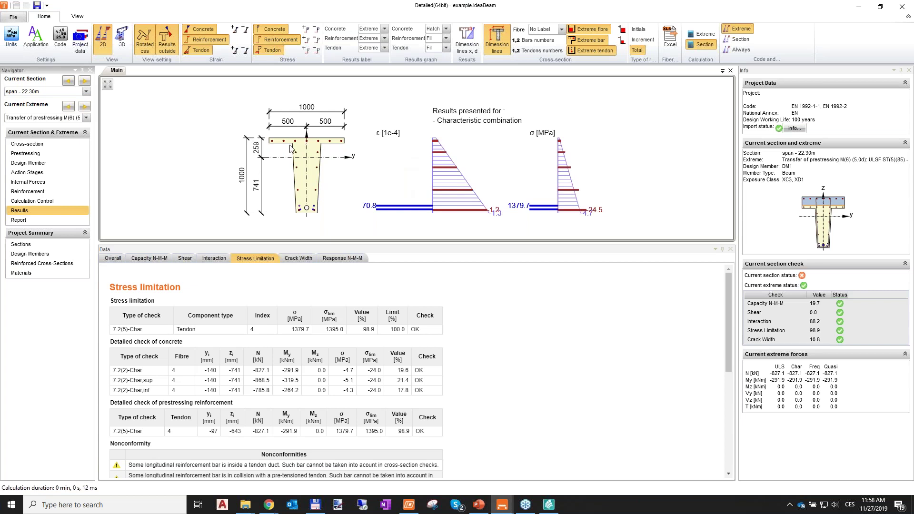
scroll(283, 181, up, 3)
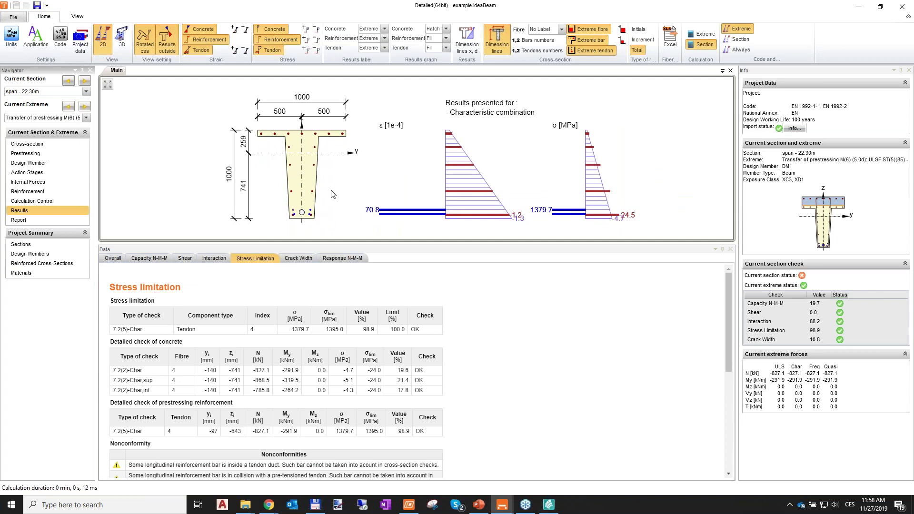
Step: Examine the stress limitation diagrams of the composite section for the Final supports (80.0d) extreme ULSF ST(12)(900) in an enlarged drawing area
click(60, 118)
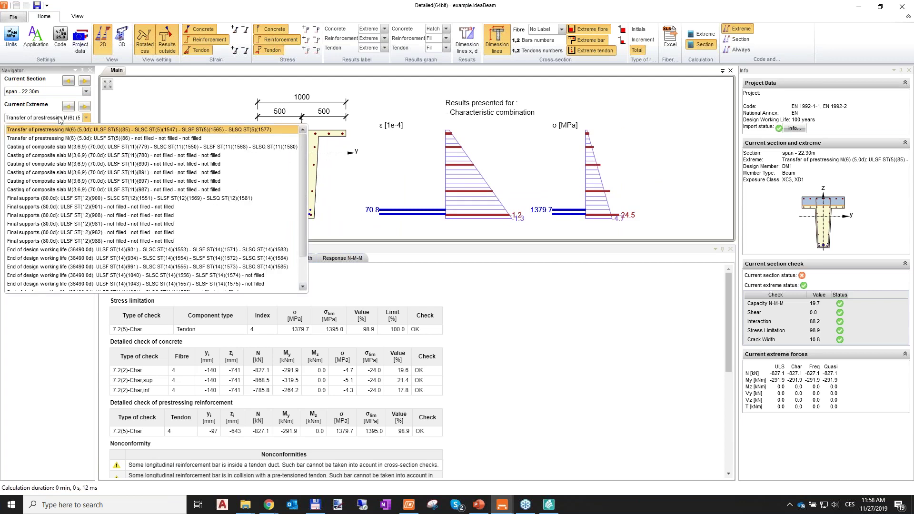
click(53, 198)
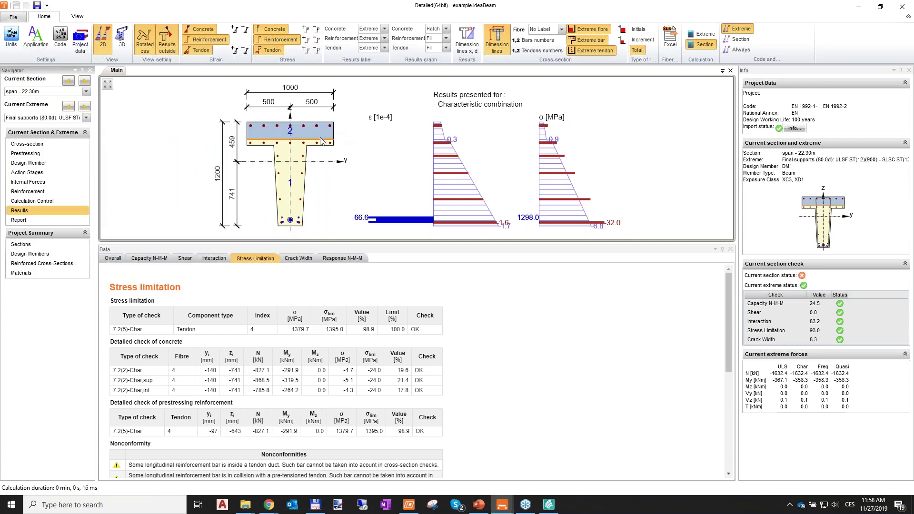
scroll(292, 138, up, 1)
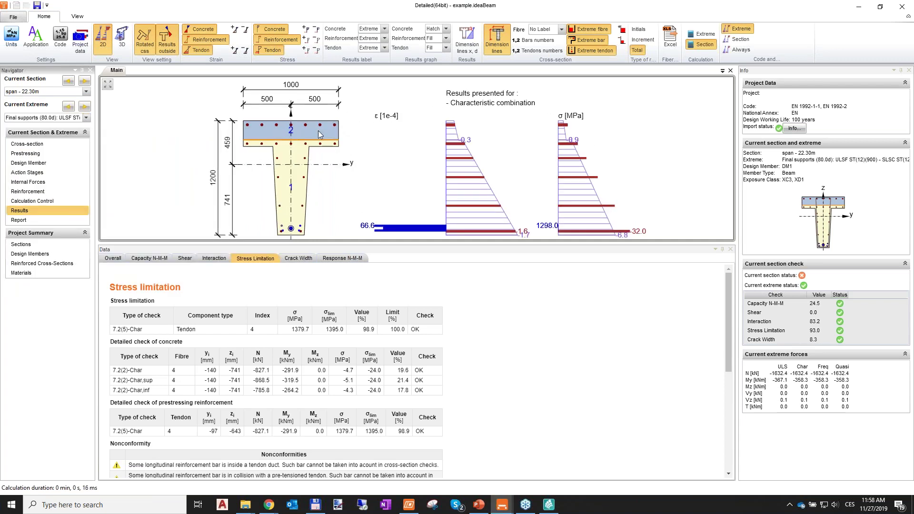
drag(389, 244, 388, 278)
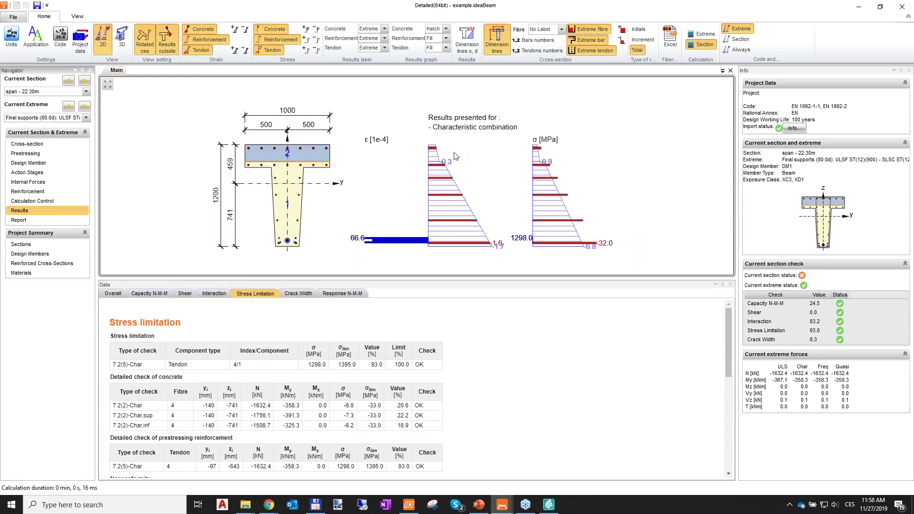
scroll(443, 160, up, 2)
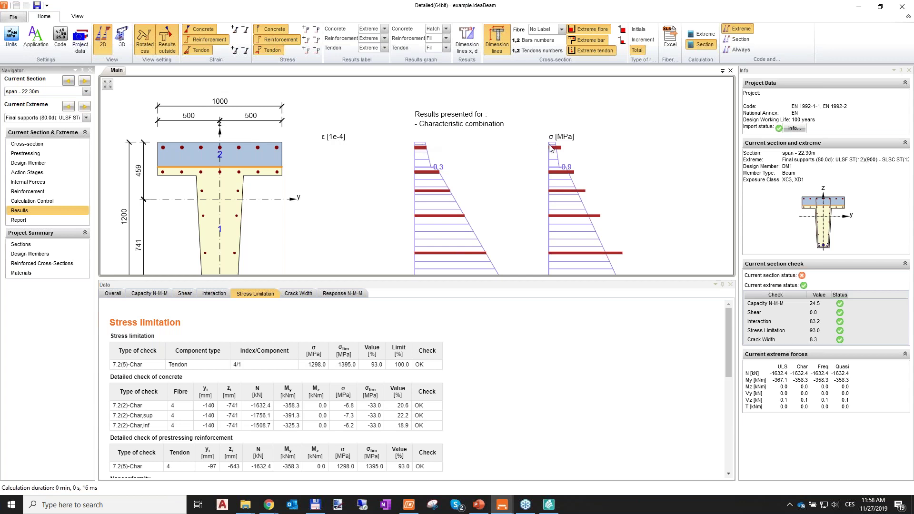
scroll(553, 146, down, 2)
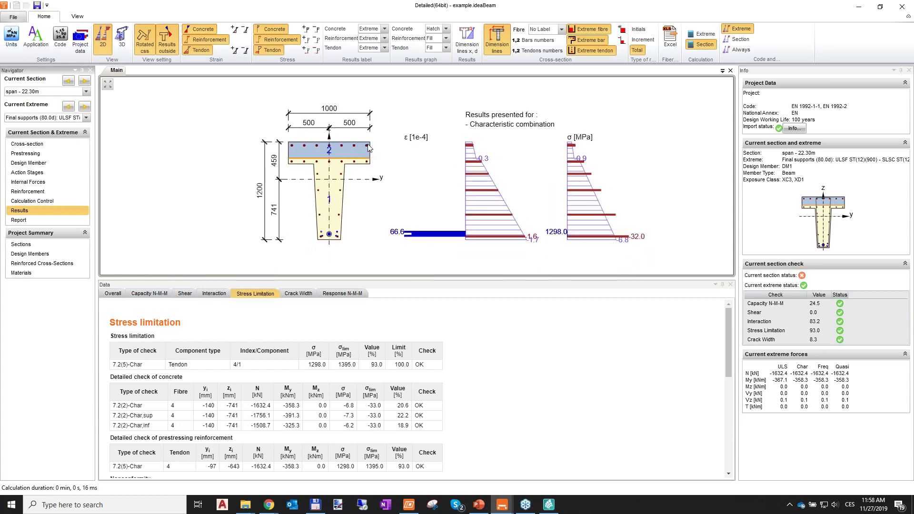
scroll(279, 175, down, 1)
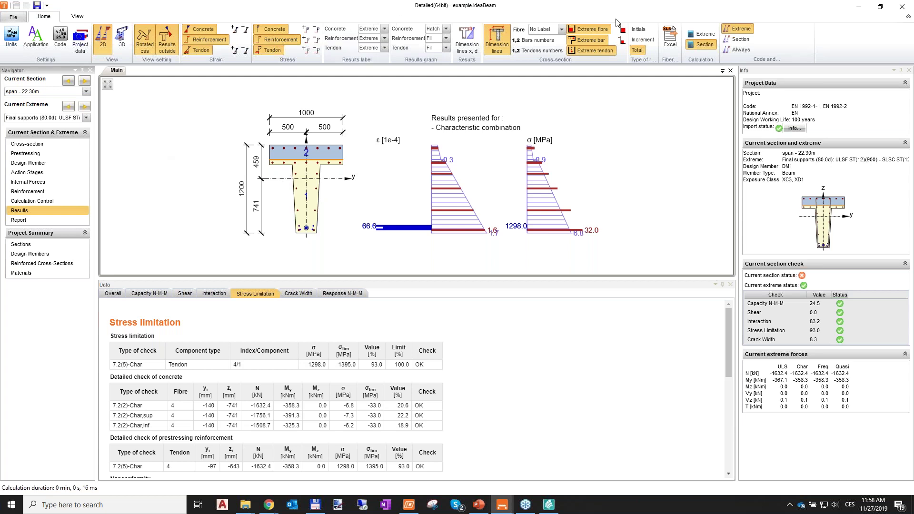
Step: Close the detailed section check and review the Shear and Interaction check statuses and the overall section check along the beam
click(902, 7)
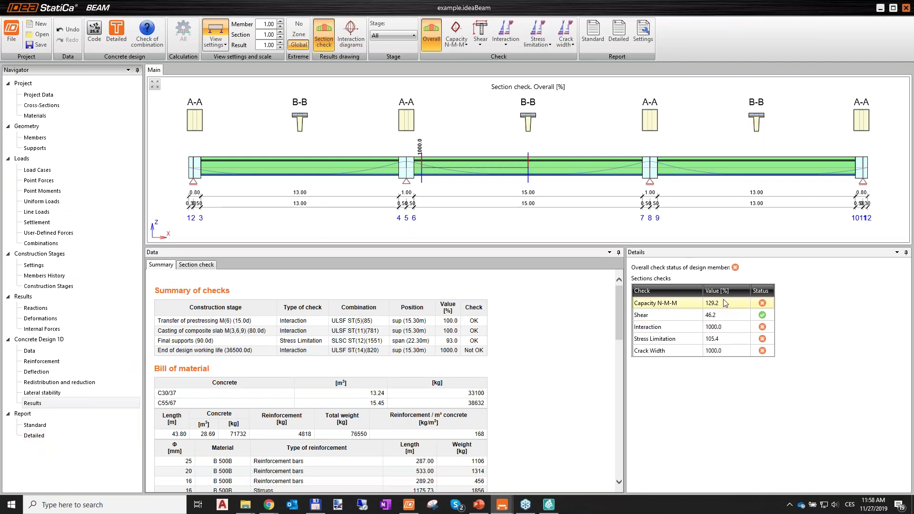
middle_drag(504, 159, 495, 157)
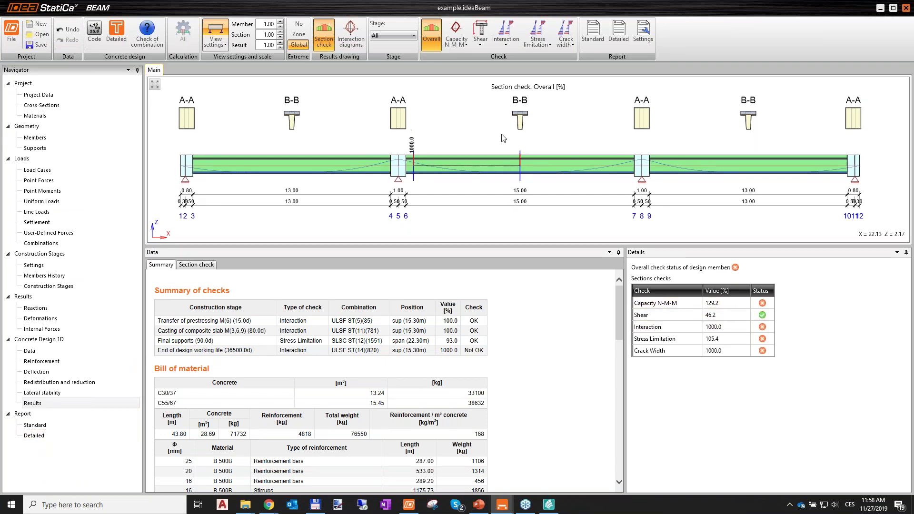
click(688, 315)
click(680, 328)
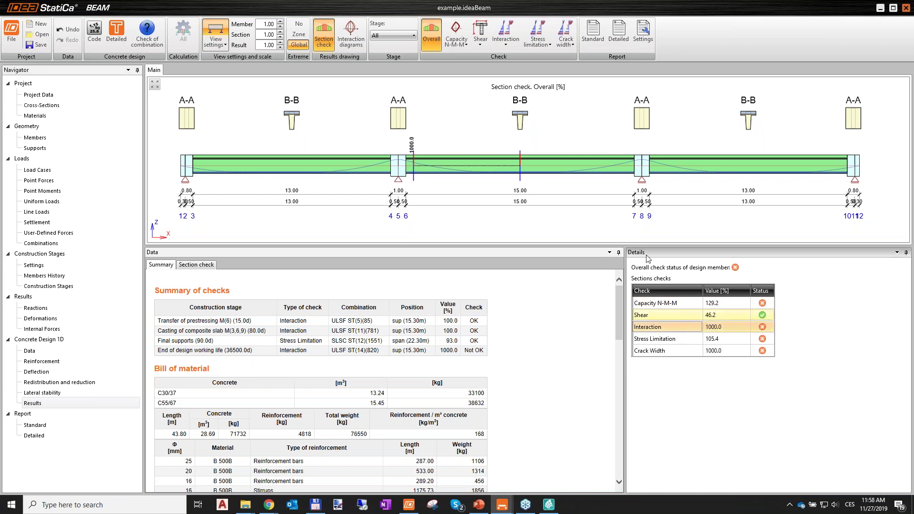
scroll(470, 168, up, 3)
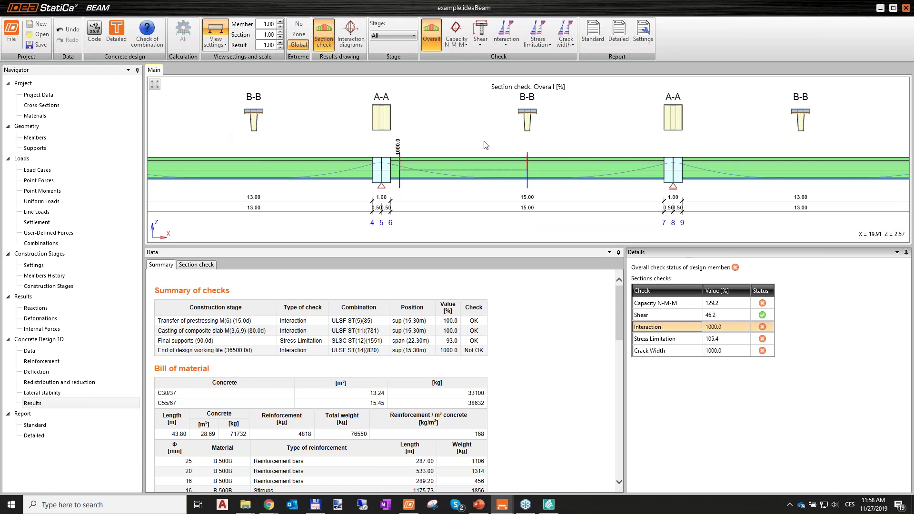
scroll(558, 205, down, 2)
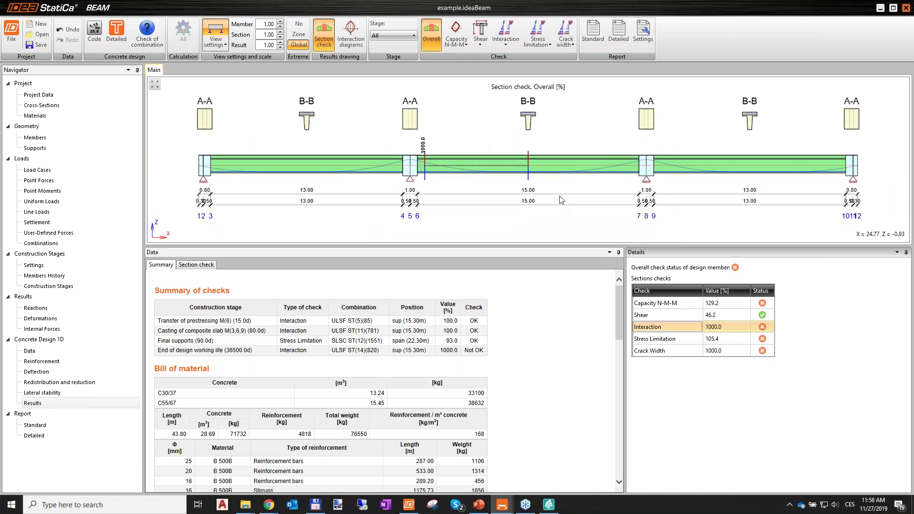
drag(572, 247, 572, 306)
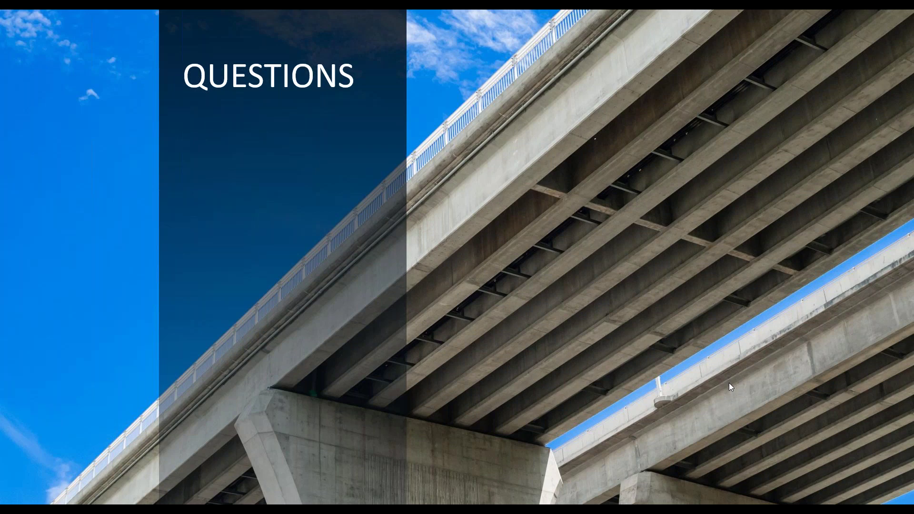
Step: End the slide show, switch to the maximized Chrome window and open the Resources page of the IDEA StatiCa website
key(Escape)
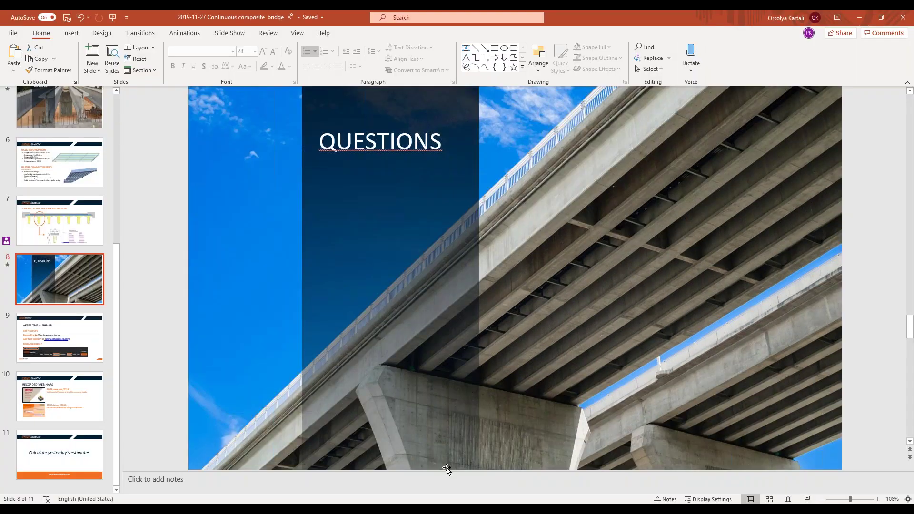
mouse_move(386, 510)
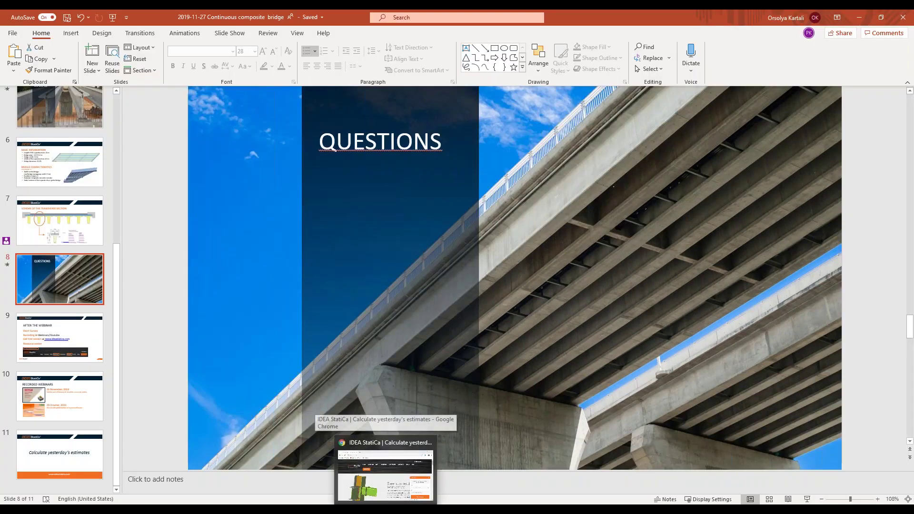
click(386, 458)
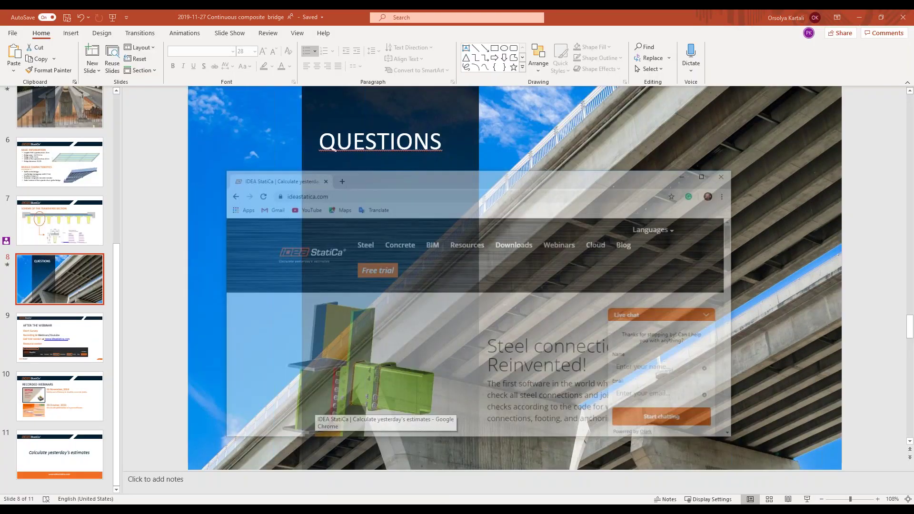
double_click(448, 137)
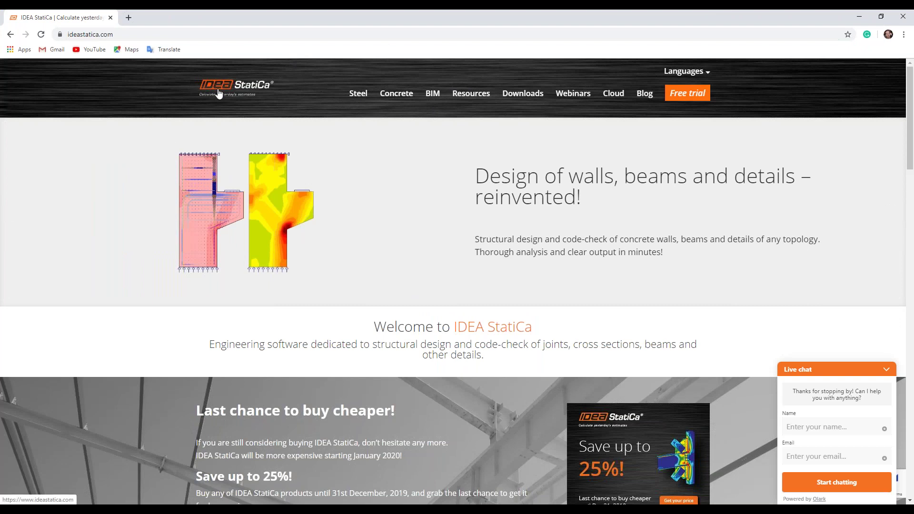
click(476, 100)
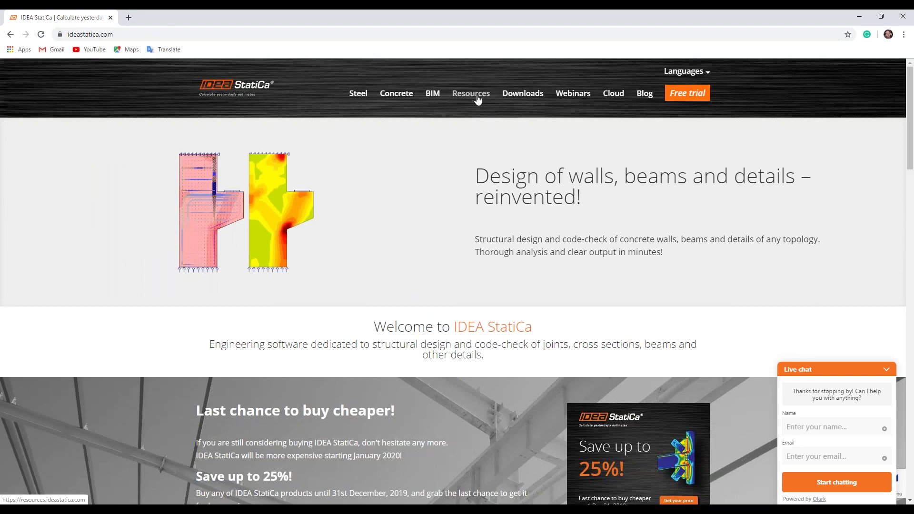
Step: Open the AxisVM link tutorial from the RCS/Beam BIM tutorials and look through its introduction and link activation section
mouse_move(519, 105)
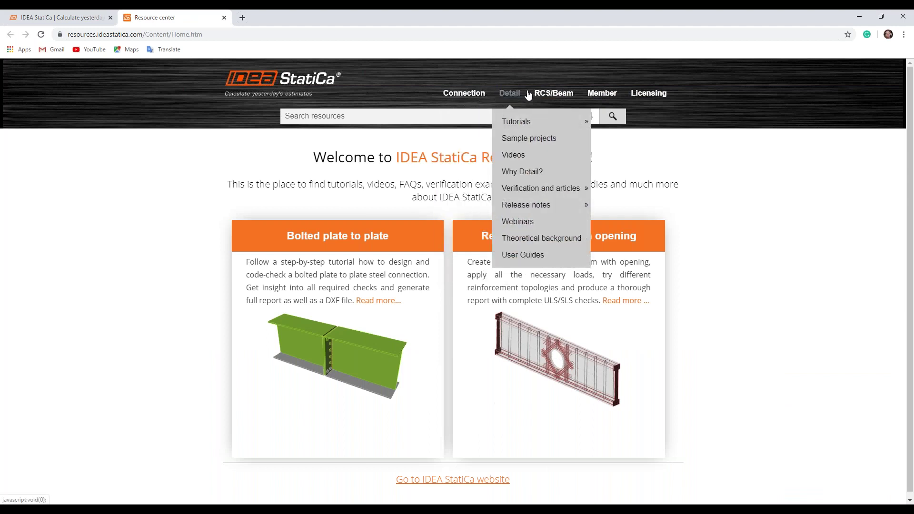
mouse_move(554, 96)
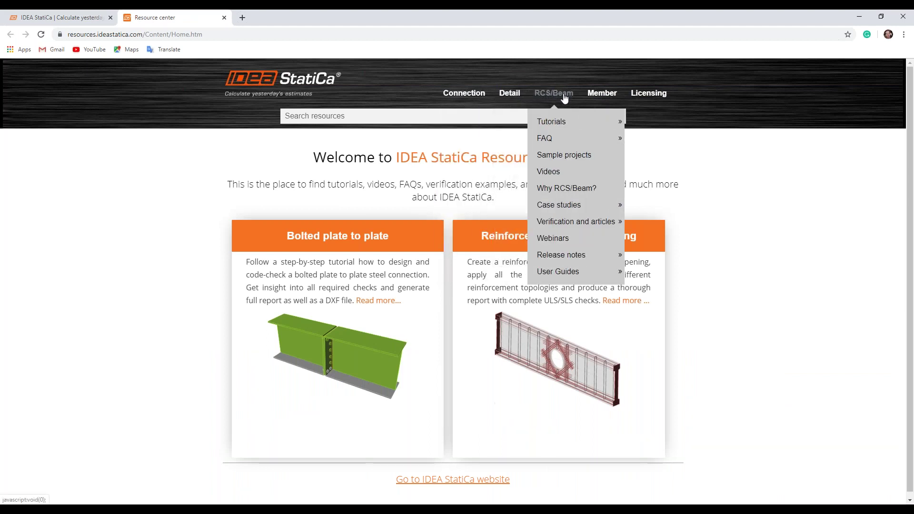
mouse_move(564, 123)
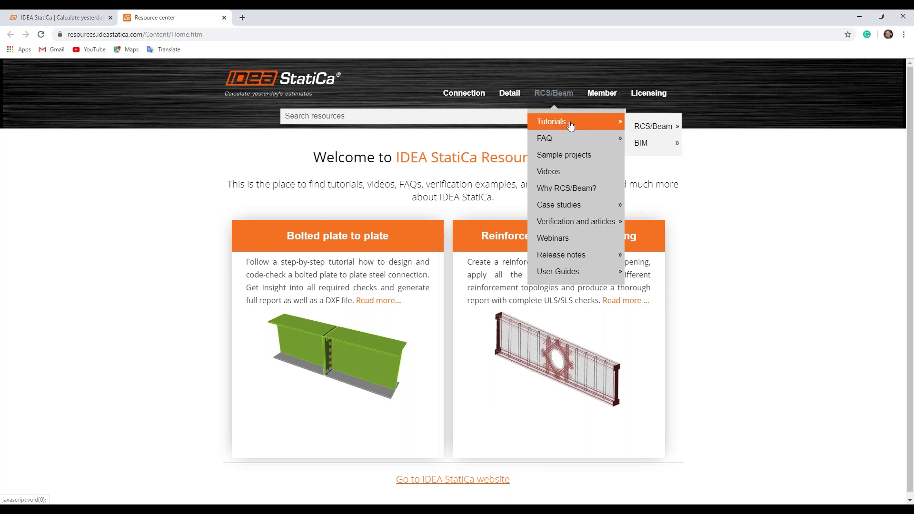
mouse_move(649, 127)
mouse_move(640, 143)
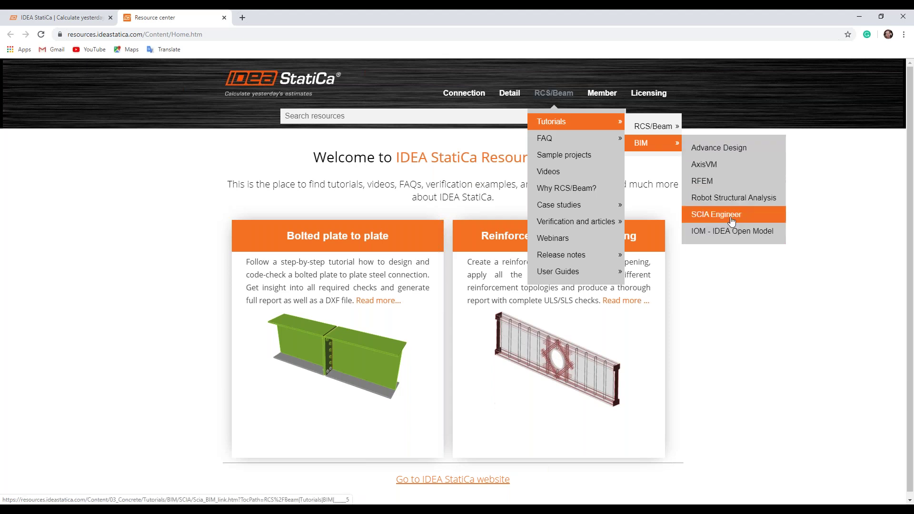
click(723, 168)
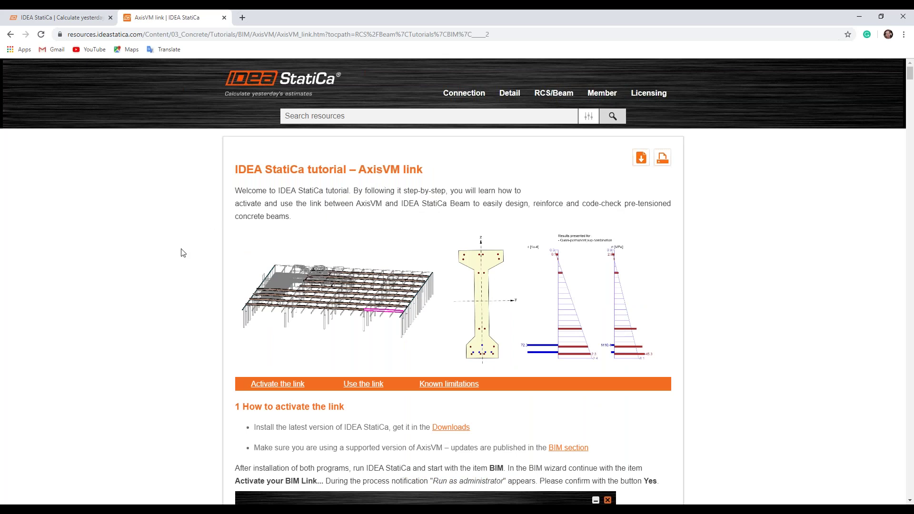
scroll(196, 255, down, 1)
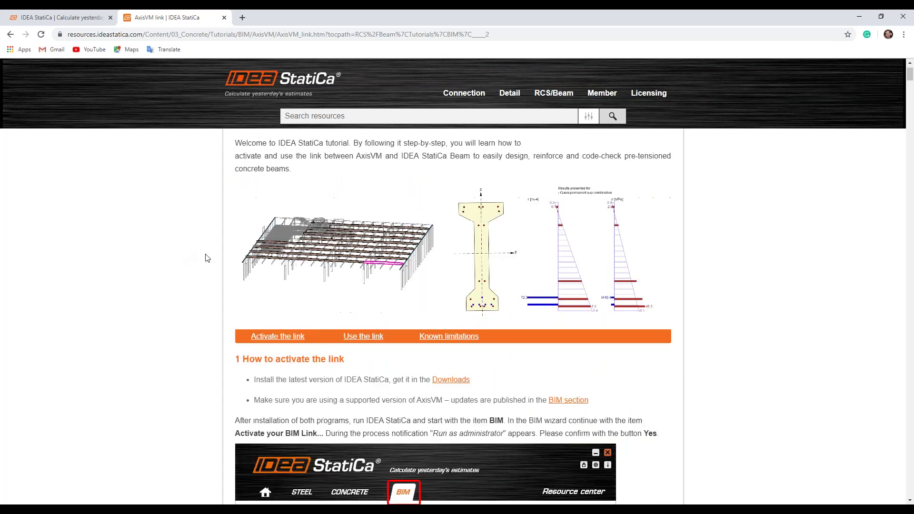
scroll(208, 266, down, 1)
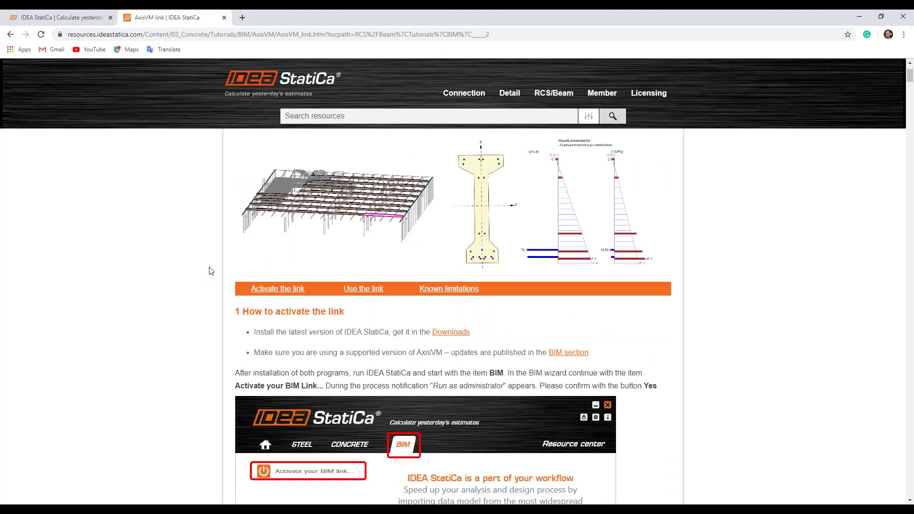
Step: Look through the AxisVM link tutorial from the BIM link activation through the beam export to creating a new project, and return to its beginning
scroll(211, 271, down, 1)
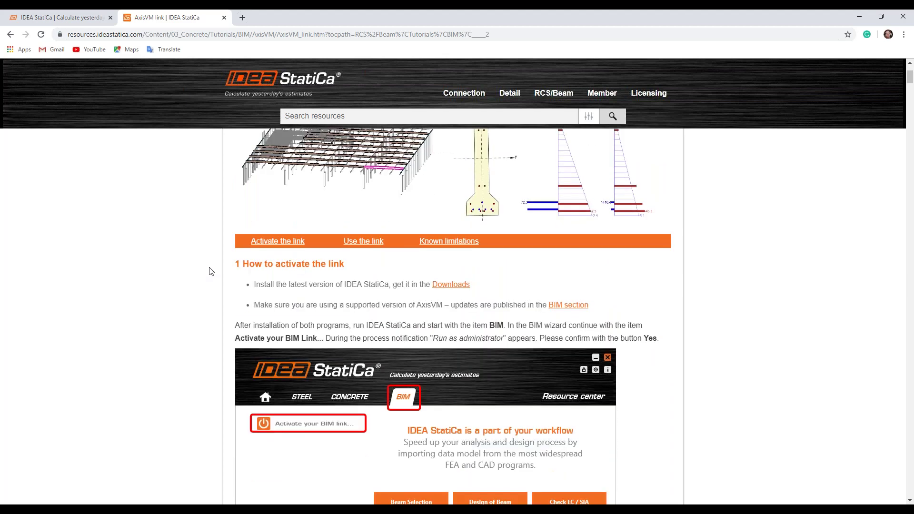
scroll(211, 272, down, 8)
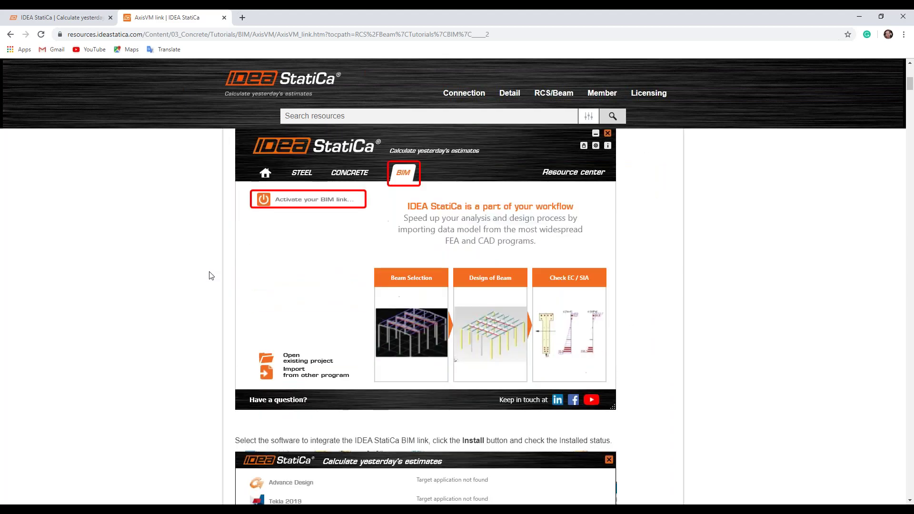
scroll(211, 276, down, 8)
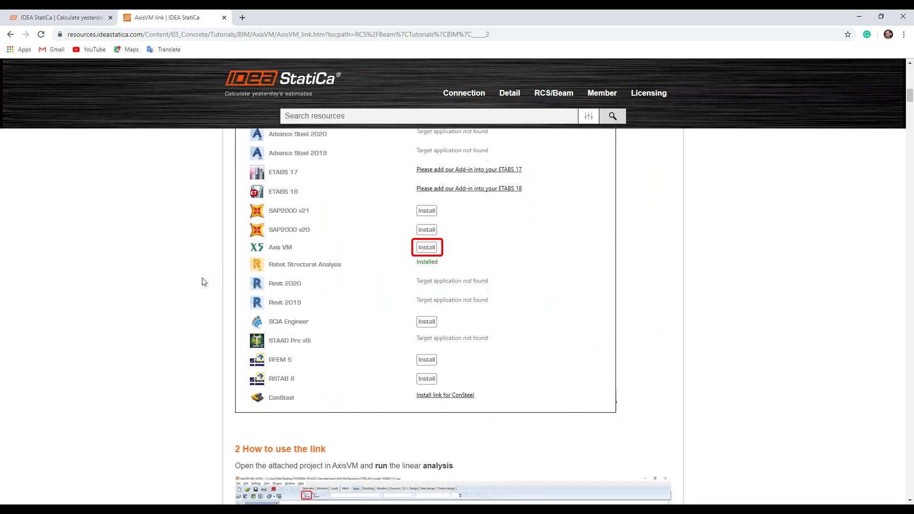
scroll(201, 290, down, 10)
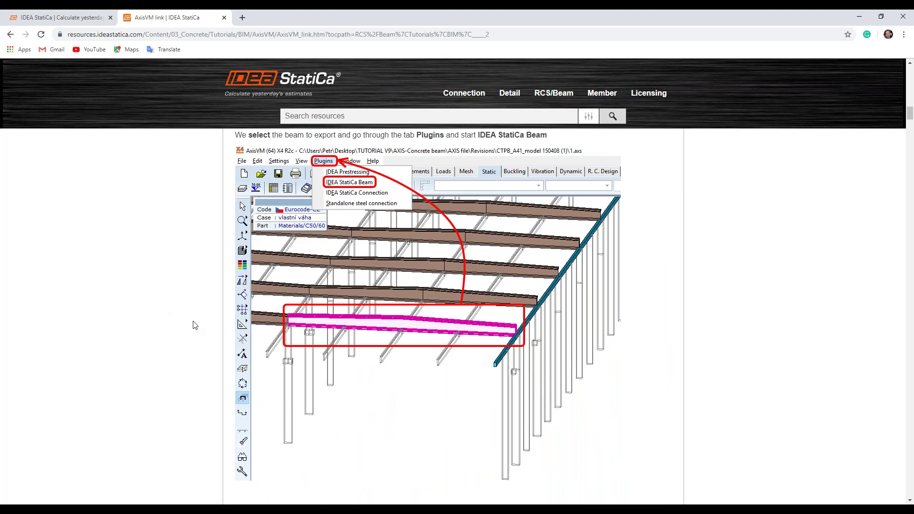
scroll(177, 321, down, 4)
scroll(176, 329, down, 15)
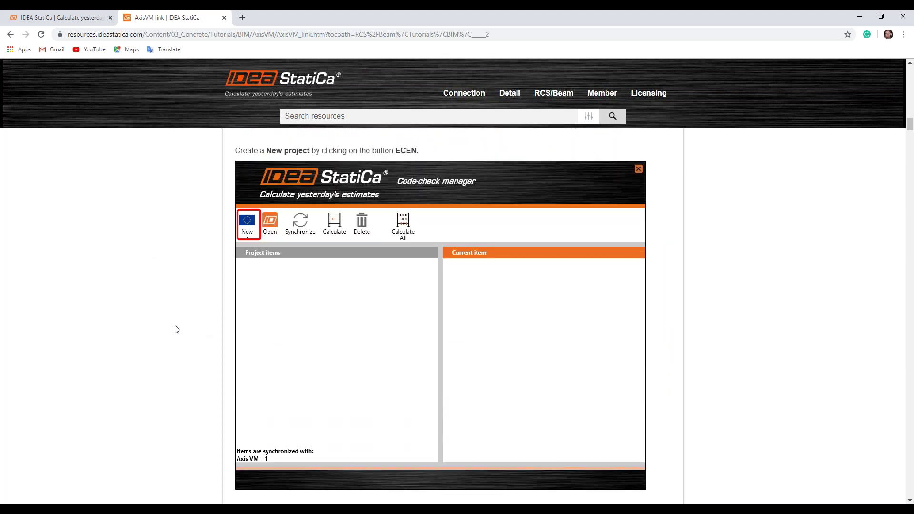
middle_drag(179, 331, 191, 220)
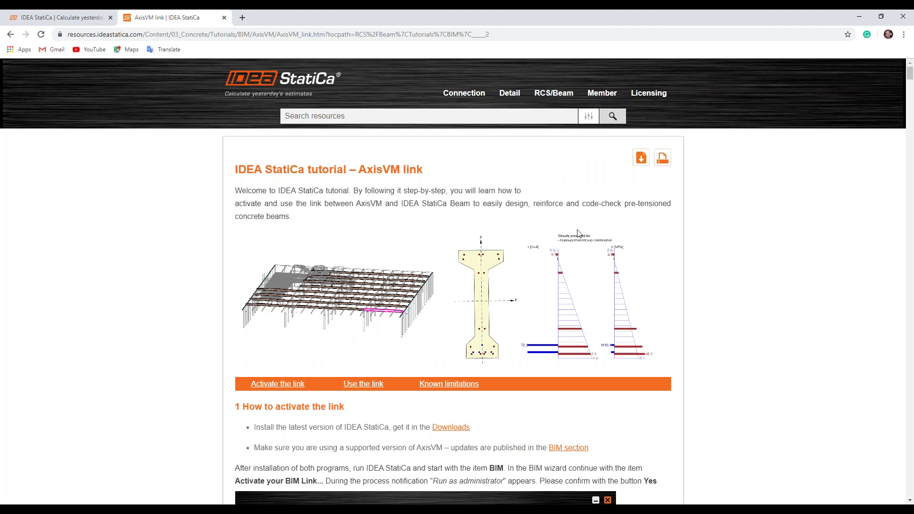
Step: Minimize the browser window and switch to the PowerPoint presentation at the QUESTIONS slide
click(859, 16)
click(164, 225)
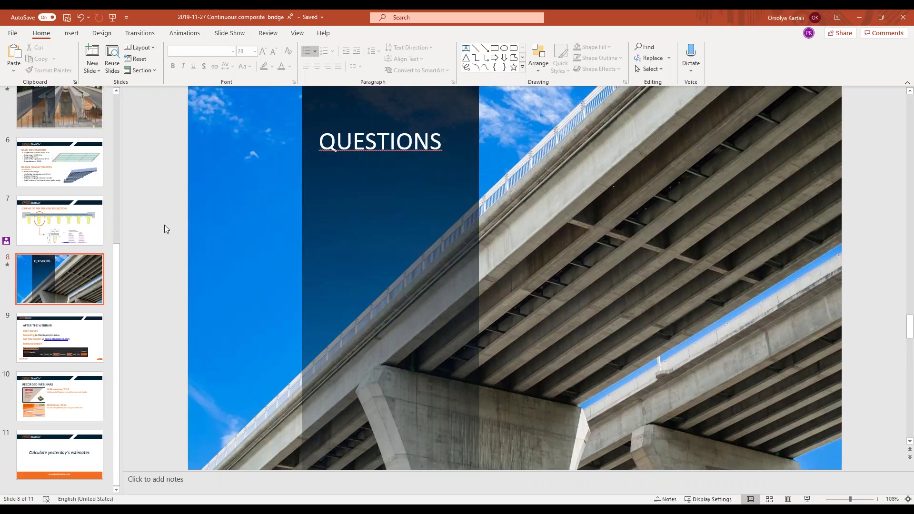